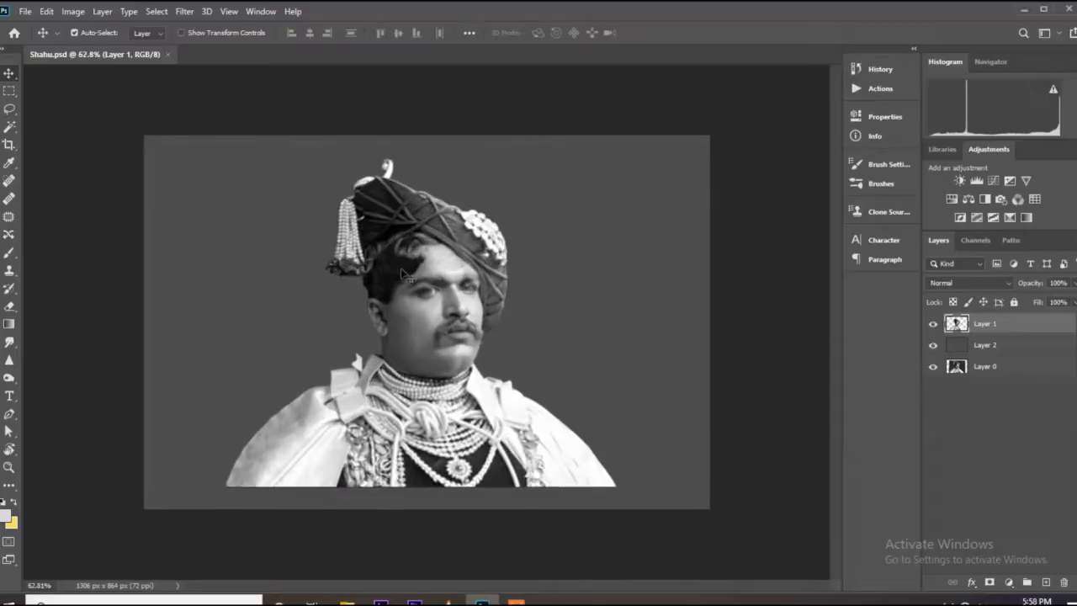
# Step: Duplicate the portrait layer, move the copy below Layer 2, and realign Layer 1's portrait
pyautogui.moveTo(401, 268); pyautogui.dragTo(436, 250)
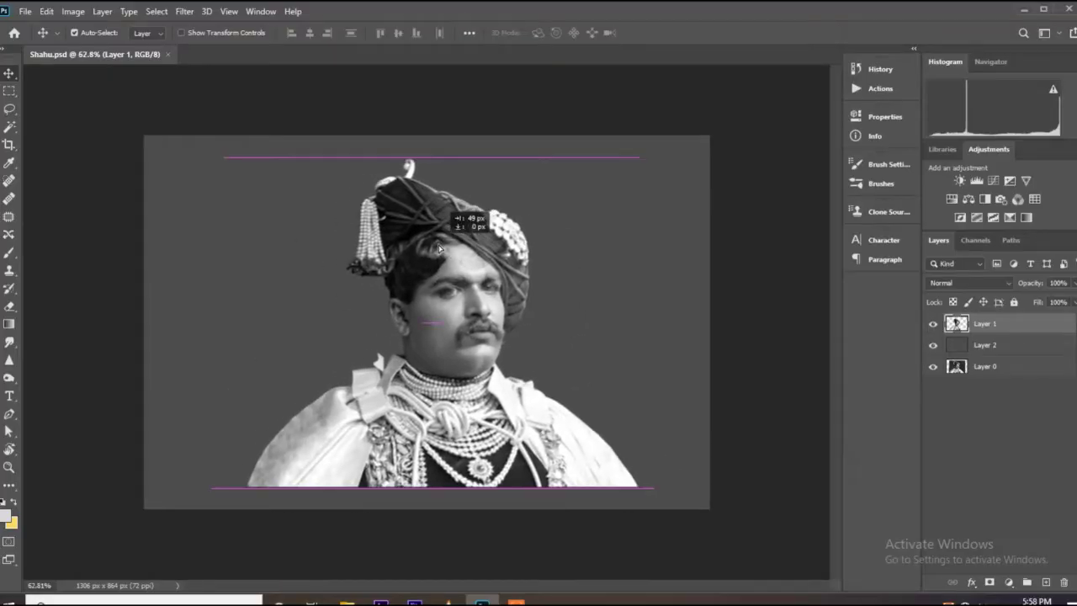
pyautogui.hotkey('ctrl', '0')
pyautogui.moveTo(985, 324); pyautogui.dragTo(985, 356)
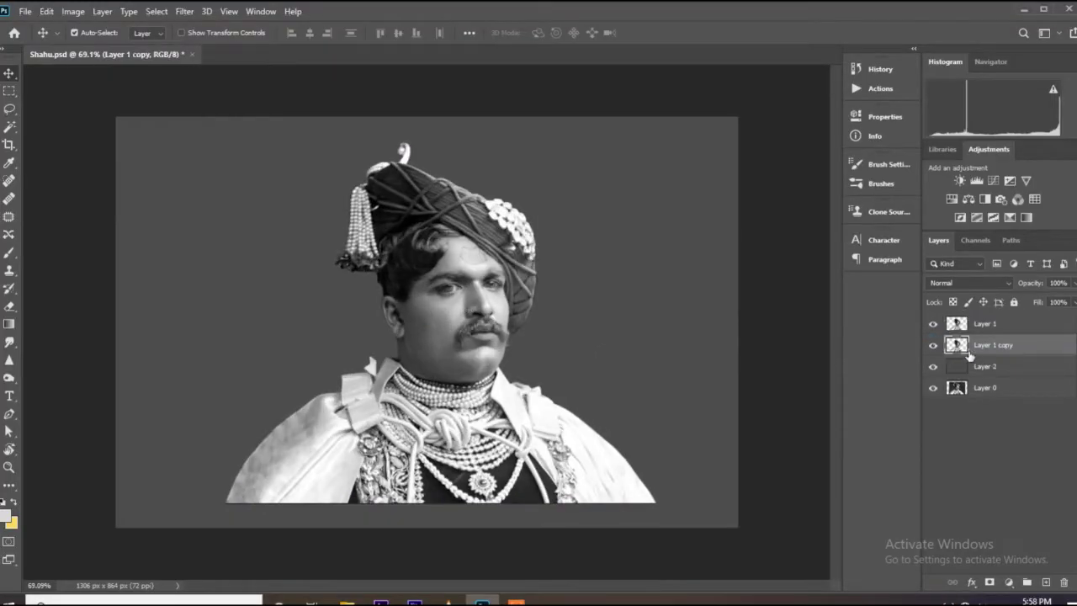
pyautogui.moveTo(420, 325); pyautogui.dragTo(496, 269)
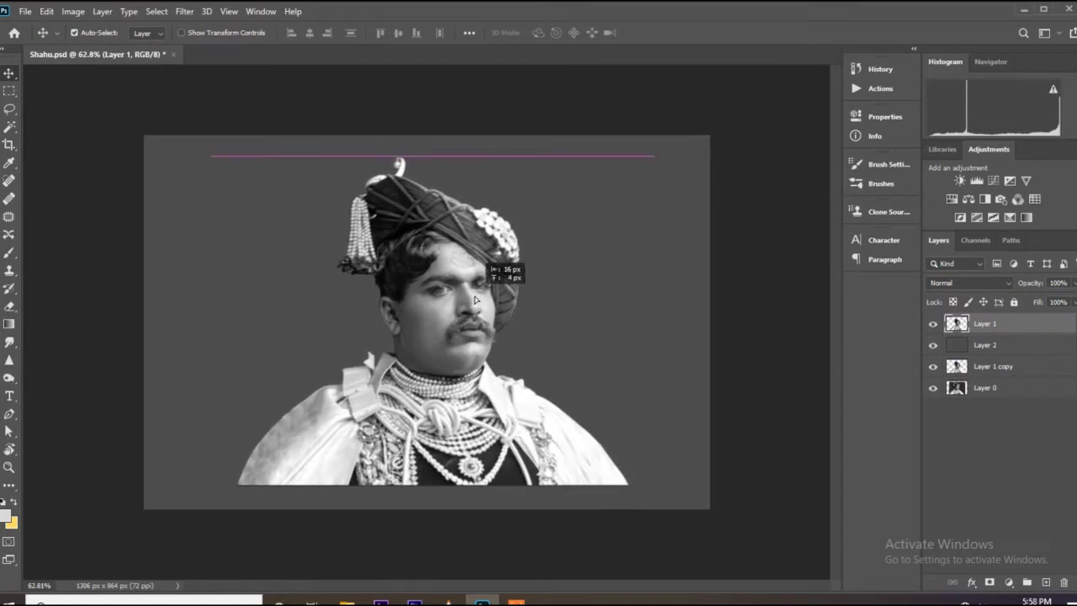
pyautogui.scroll(2, 654, 420)
# Step: Add a new Color-blend layer with the figure's outline loaded as a selection
pyautogui.keyDown('ctrl'); pyautogui.click(966, 349); pyautogui.keyUp('ctrl')
pyautogui.click(968, 283)
pyautogui.click(968, 570)
pyautogui.press('b')
pyautogui.scroll(2, 365, 283)
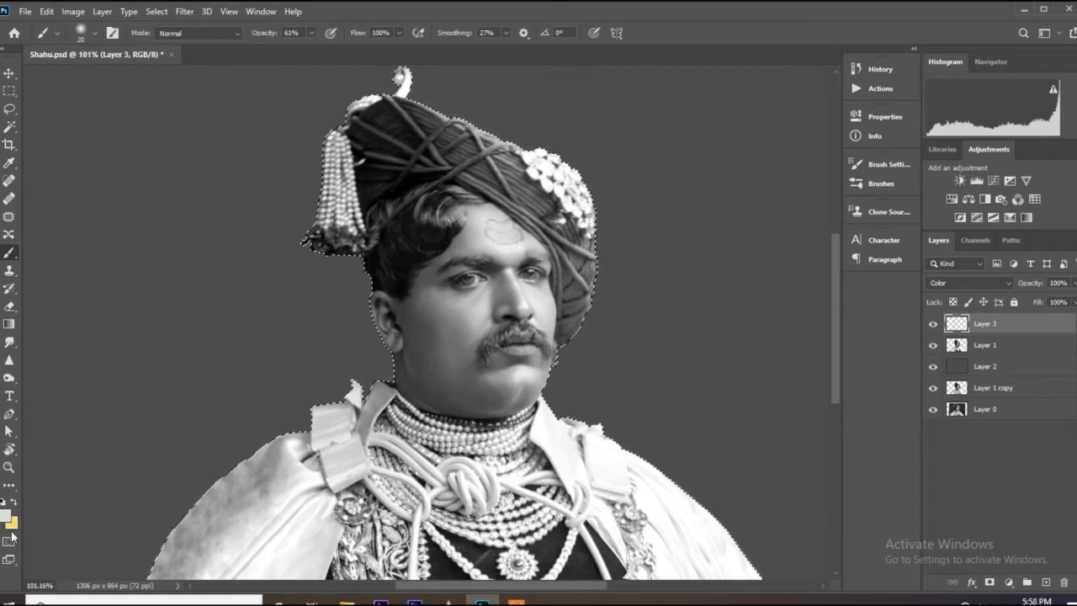
# Step: Set the foreground colour to deep red, keeping the layer in Color mode
pyautogui.click(7, 515)
pyautogui.click(917, 228)
pyautogui.click(1040, 213)
pyautogui.click(968, 282)
pyautogui.click(967, 570)
# Step: Lower the brush opacity to 41% for painting the turban red
pyautogui.click(311, 32)
pyautogui.moveTo(315, 48); pyautogui.dragTo(298, 48)
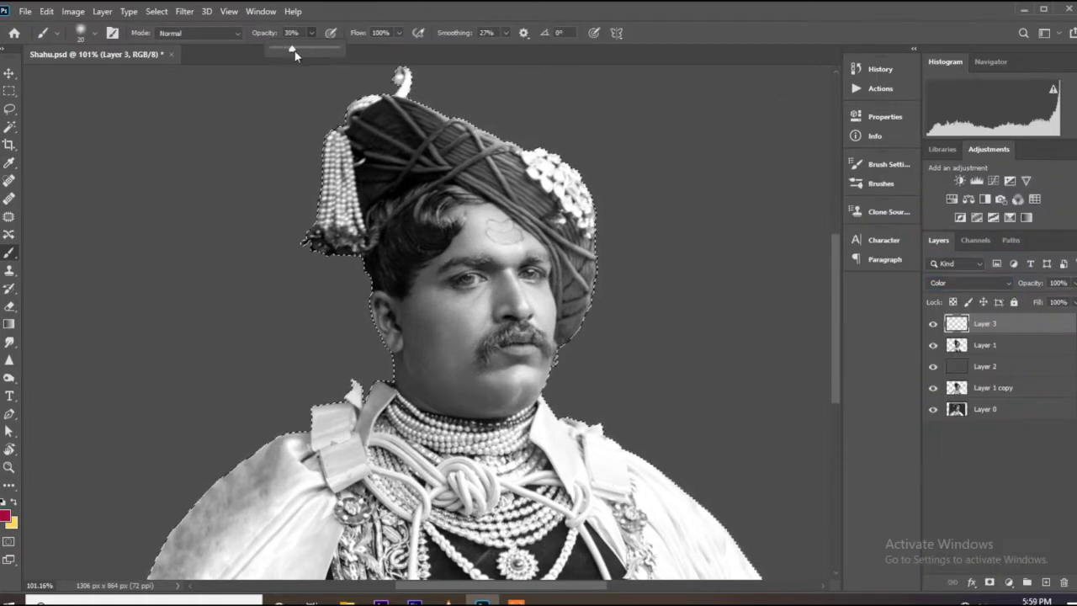
pyautogui.scroll(4, 315, 101)
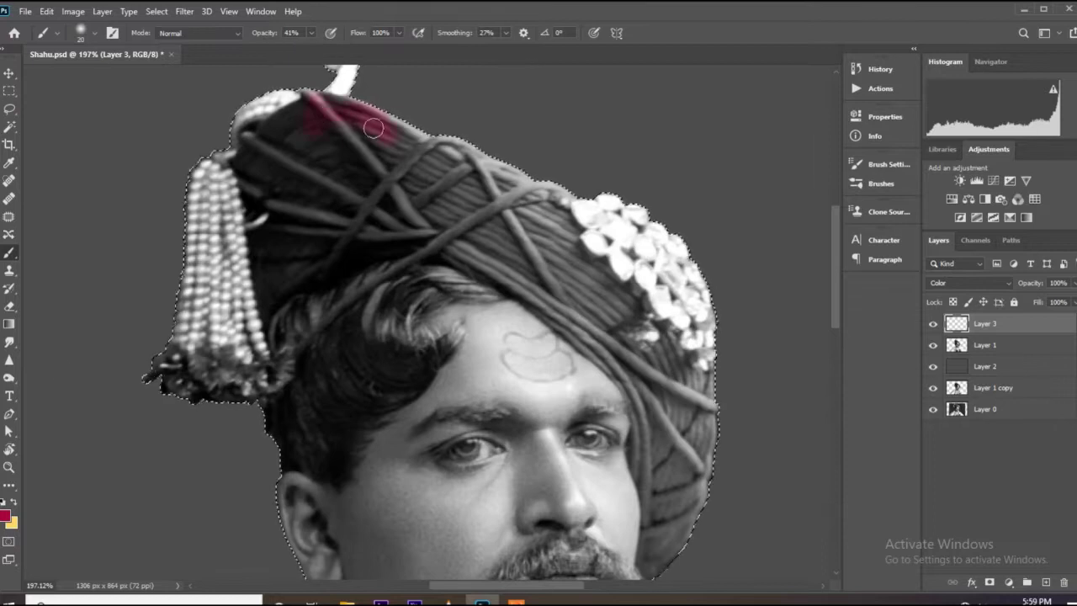
pyautogui.click(7, 516)
pyautogui.press('Return')
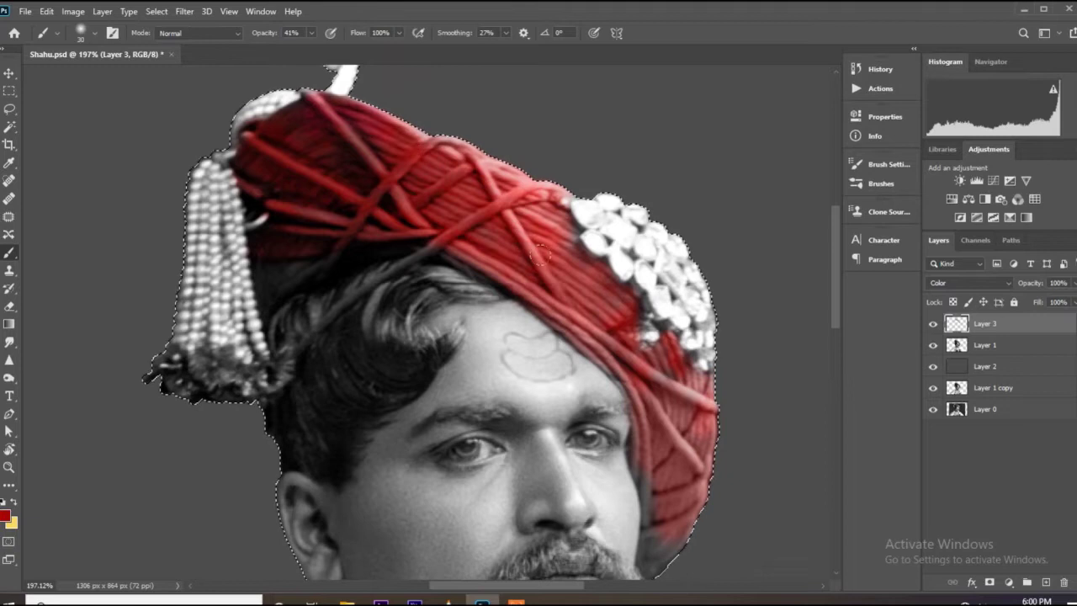
# Step: Raise the brush opacity to 72% and keep painting the turban red
pyautogui.moveTo(319, 47); pyautogui.dragTo(334, 48)
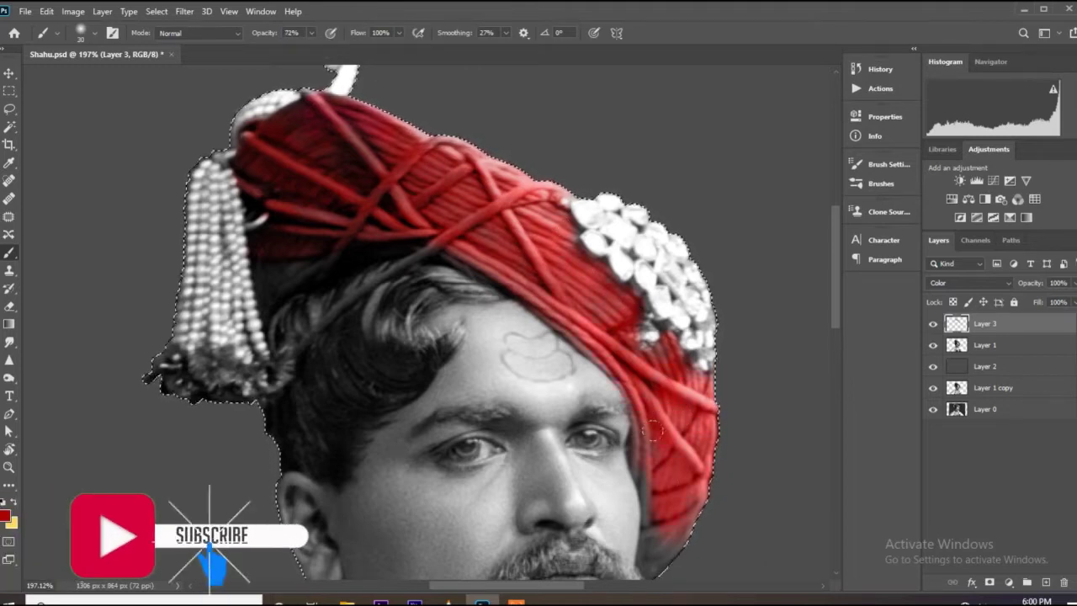
pyautogui.scroll(-3, 645, 451)
pyautogui.scroll(5, 538, 355)
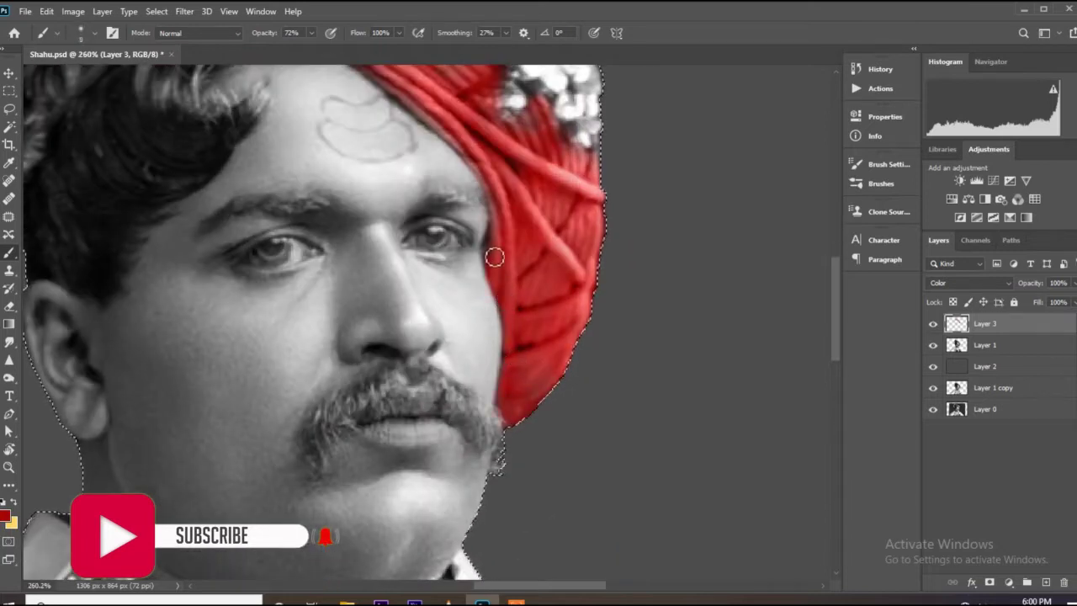
pyautogui.scroll(5, 488, 333)
pyautogui.scroll(-1, 488, 334)
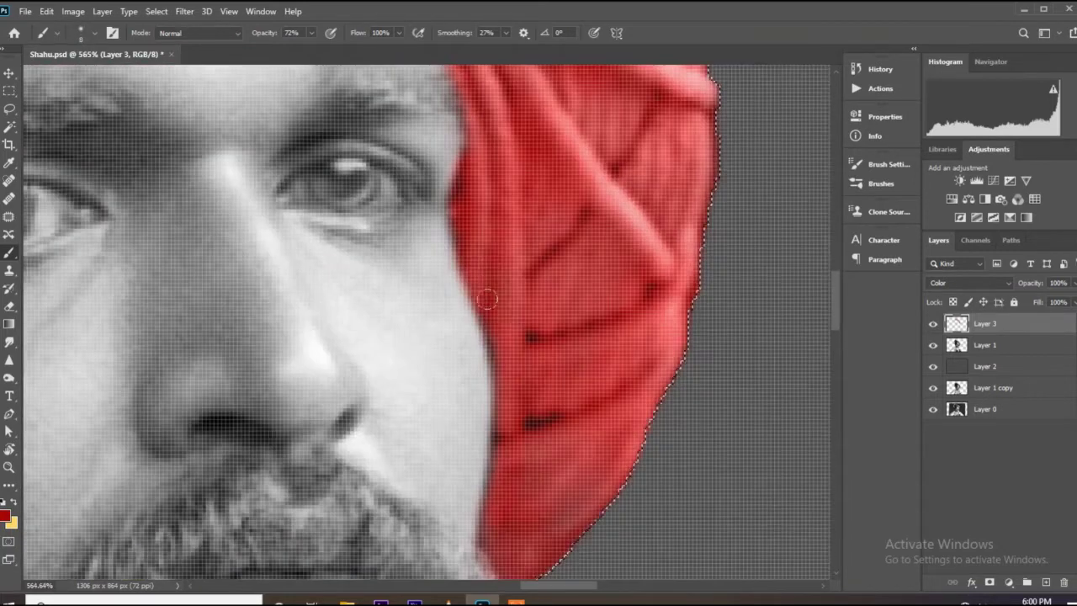
pyautogui.scroll(-6, 538, 429)
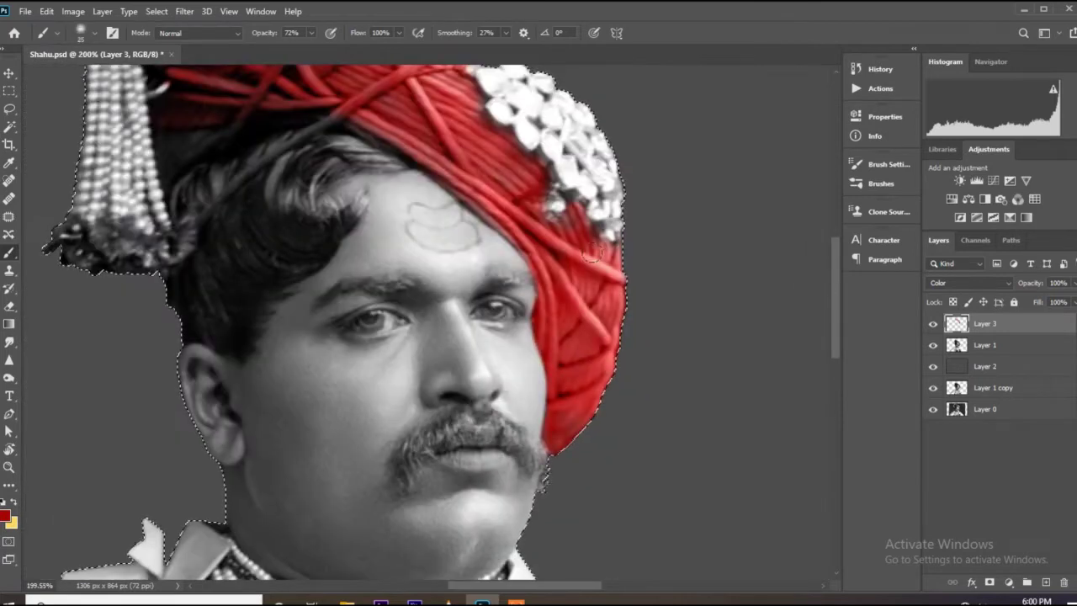
pyautogui.scroll(1, 581, 368)
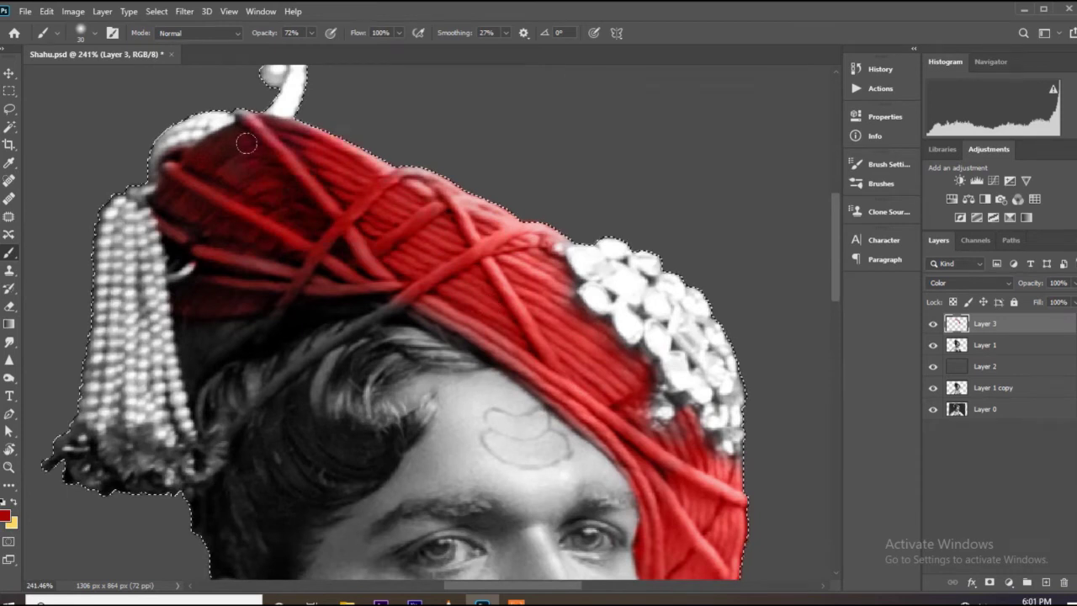
# Step: Shrink the brush to size 10 and paint the turban edges and tassel base red
pyautogui.press('[')
pyautogui.press('[')
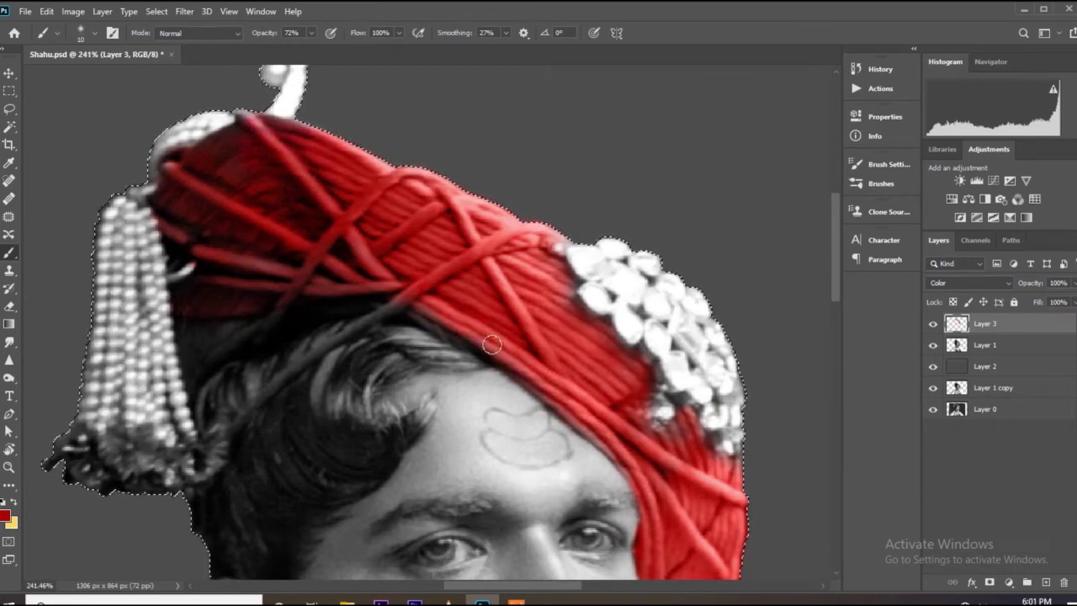
pyautogui.press('[')
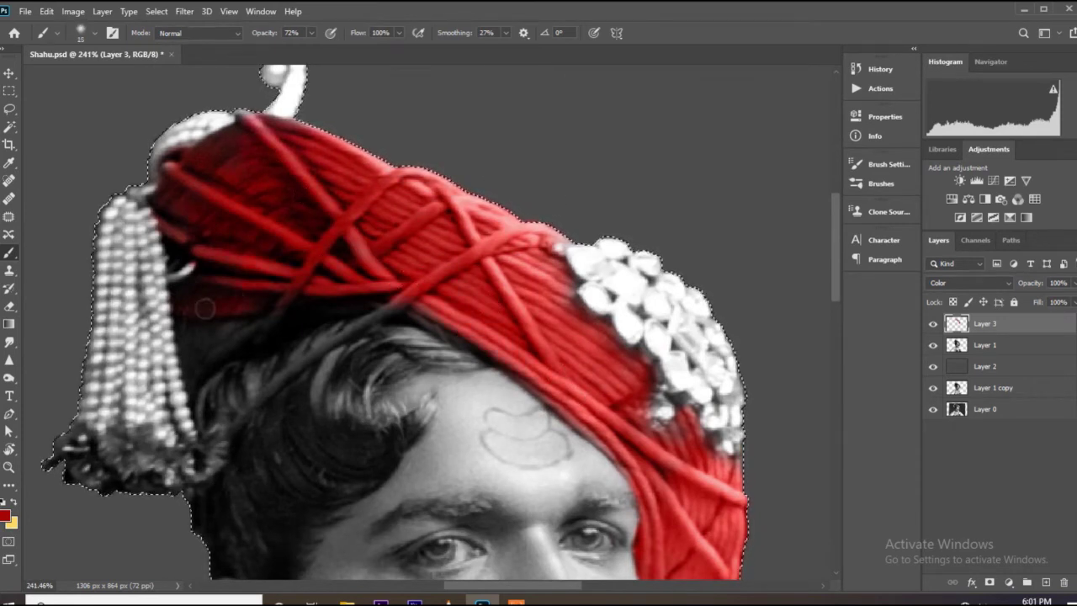
pyautogui.scroll(3, 237, 425)
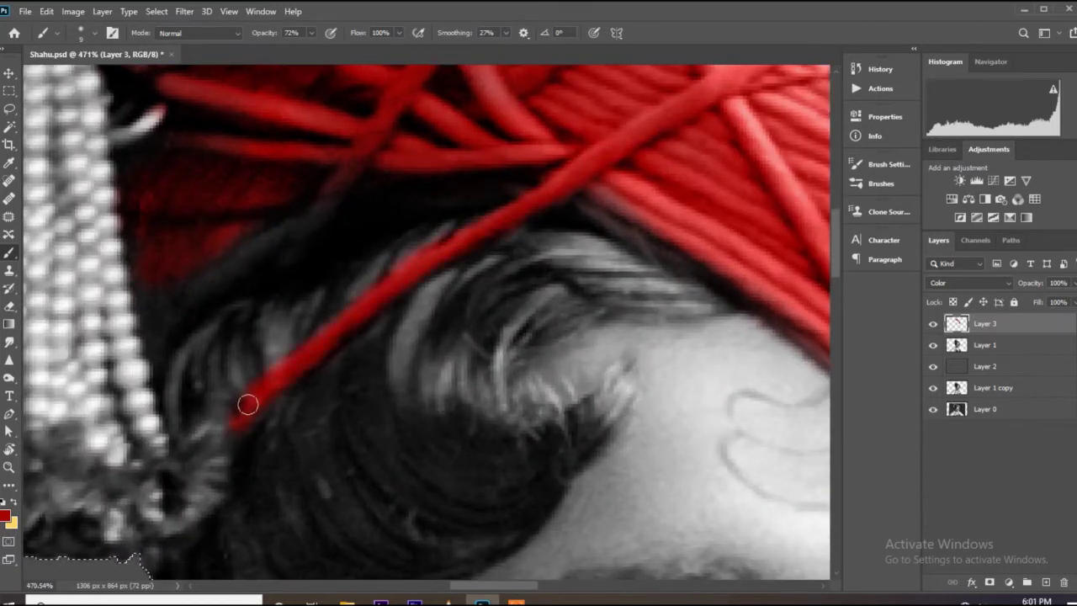
pyautogui.scroll(-2, 247, 405)
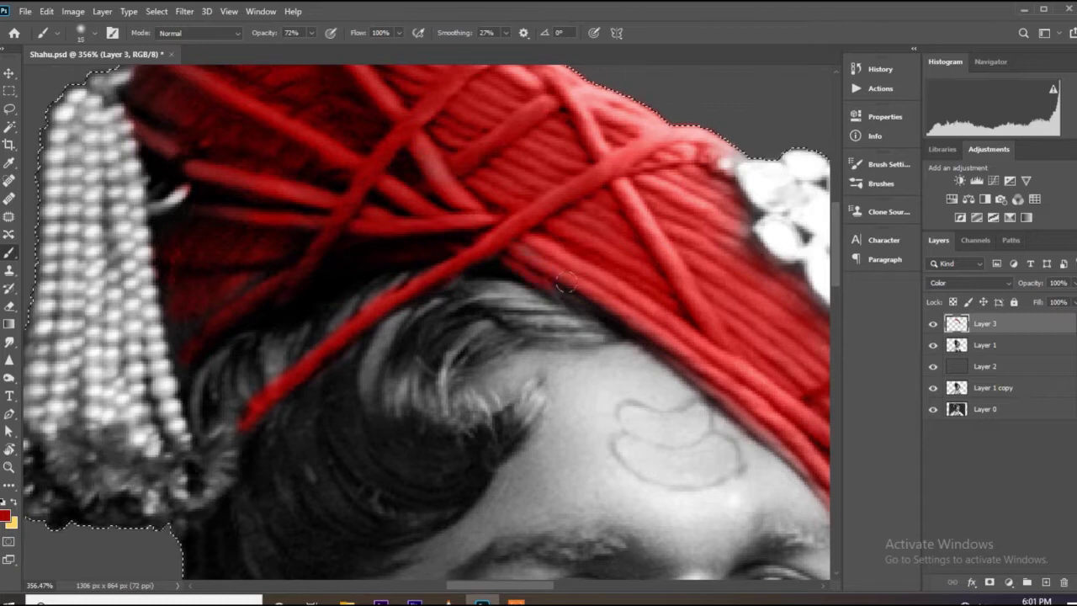
pyautogui.scroll(-2, 295, 265)
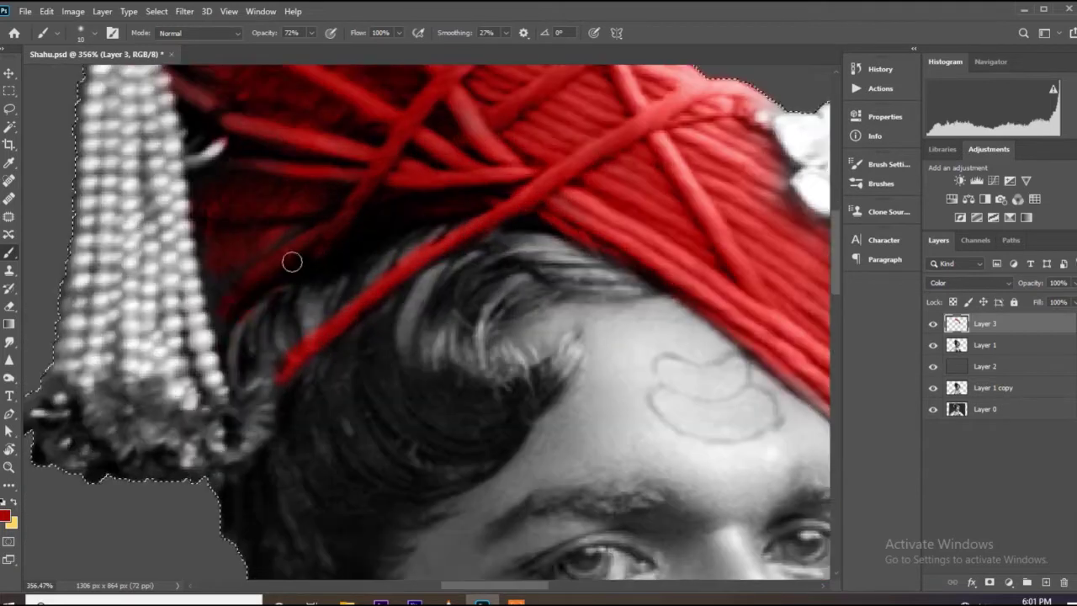
pyautogui.scroll(-1, 337, 211)
pyautogui.scroll(3, 250, 330)
pyautogui.scroll(-1, 289, 300)
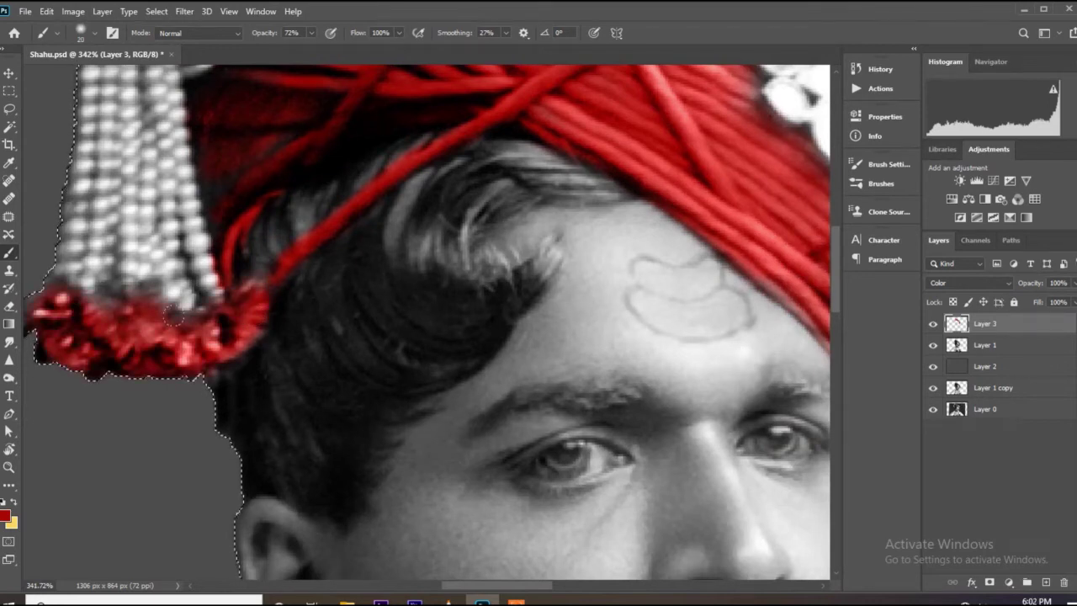
pyautogui.scroll(-2, 172, 315)
pyautogui.scroll(3, 490, 321)
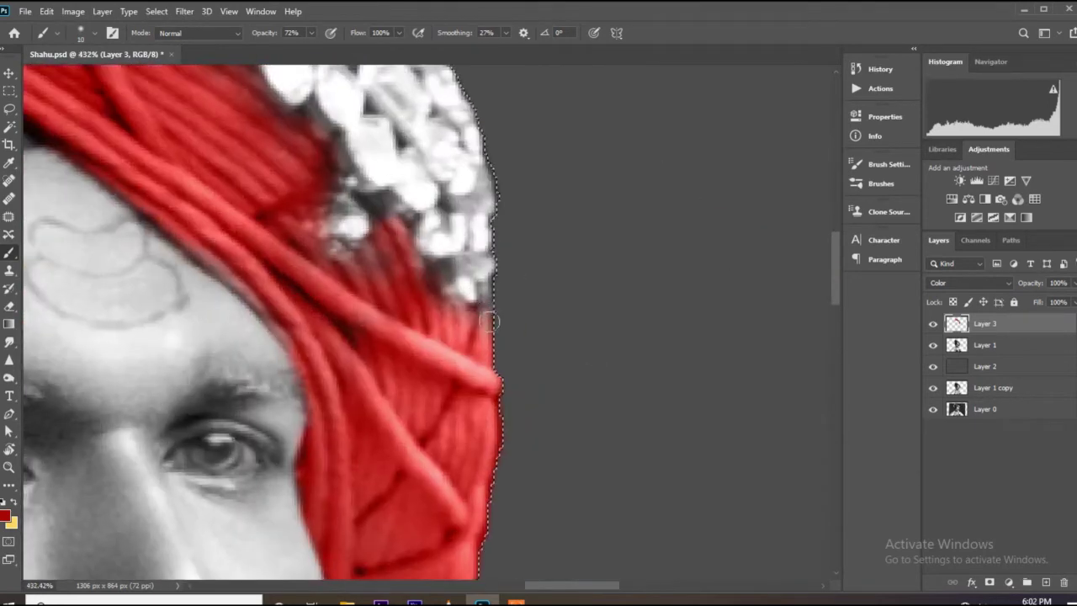
pyautogui.scroll(-2, 354, 278)
pyautogui.scroll(1, 341, 353)
pyautogui.scroll(1, 341, 354)
pyautogui.scroll(1, 416, 381)
pyautogui.scroll(-3, 416, 381)
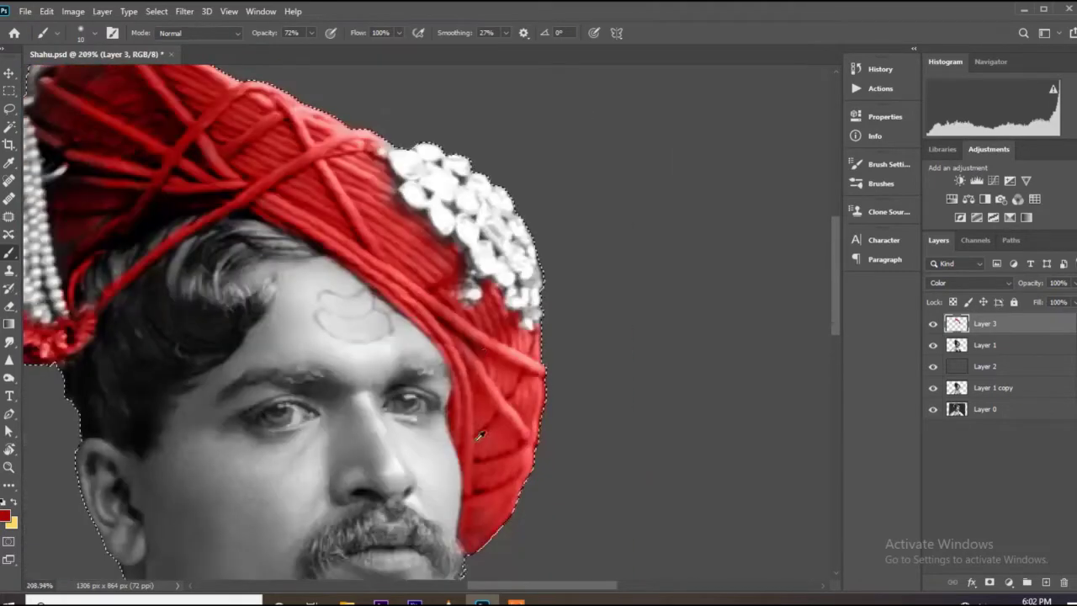
pyautogui.scroll(2, 416, 381)
pyautogui.scroll(-2, 437, 328)
pyautogui.scroll(-1, 306, 190)
pyautogui.scroll(4, 305, 190)
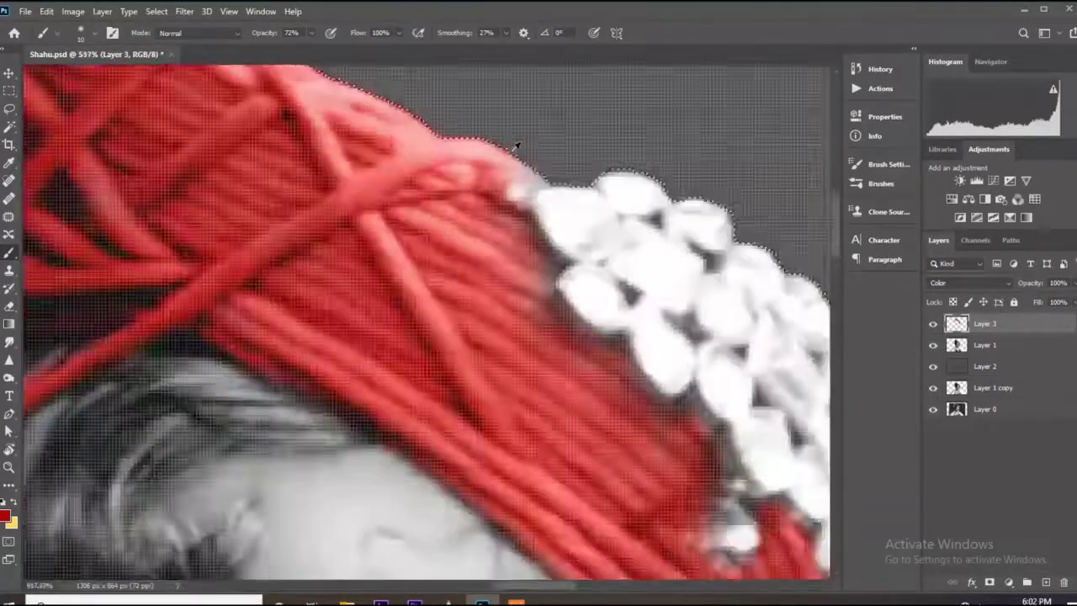
pyautogui.scroll(1, 512, 144)
pyautogui.scroll(-5, 281, 202)
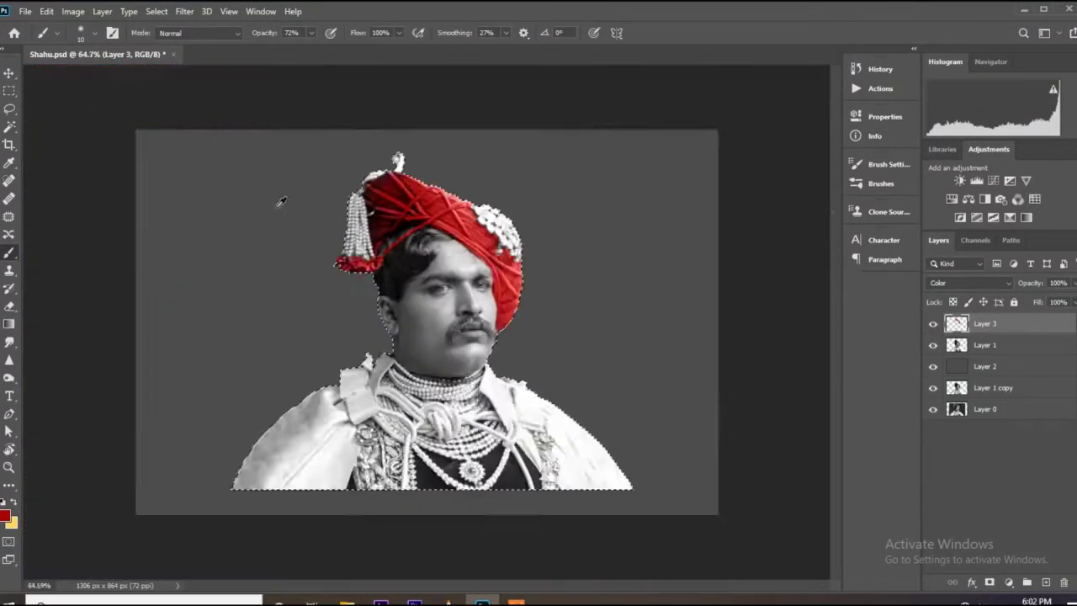
pyautogui.scroll(1, 425, 251)
pyautogui.scroll(1, 425, 251)
pyautogui.scroll(1, 425, 251)
pyautogui.scroll(-2, 425, 251)
# Step: Darken the red turban layer with Brightness/Contrast brightness set to -14
pyautogui.scroll(1, 425, 251)
pyautogui.click(72, 11)
pyautogui.click(260, 48)
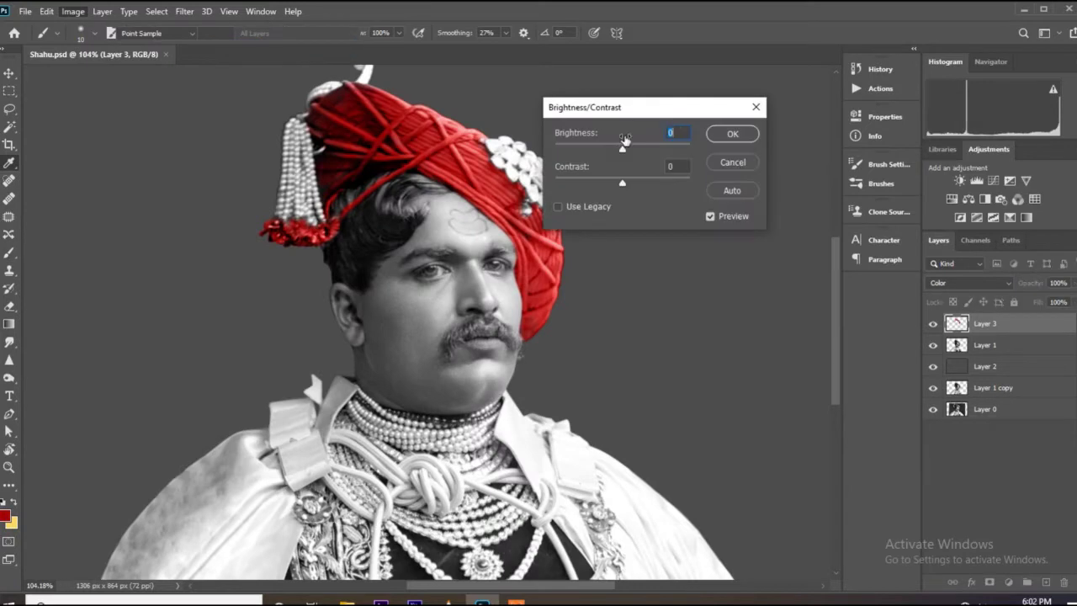
pyautogui.moveTo(622, 147); pyautogui.dragTo(617, 150)
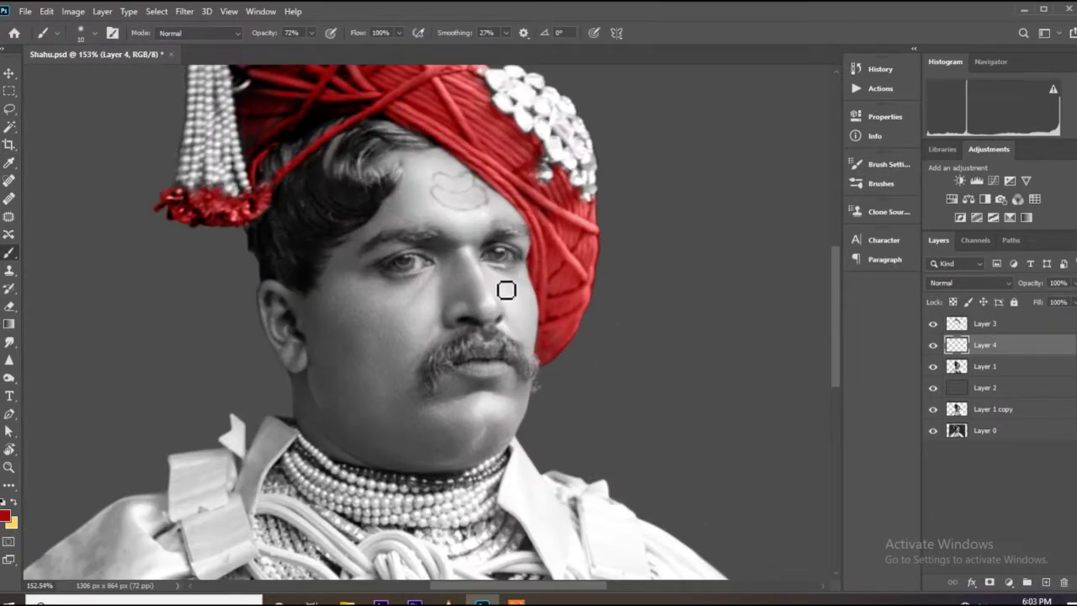
# Step: Pick a light red skin tone and make Layer 4 a Color-blend layer within the figure selection
pyautogui.click(5, 514)
pyautogui.click(810, 239)
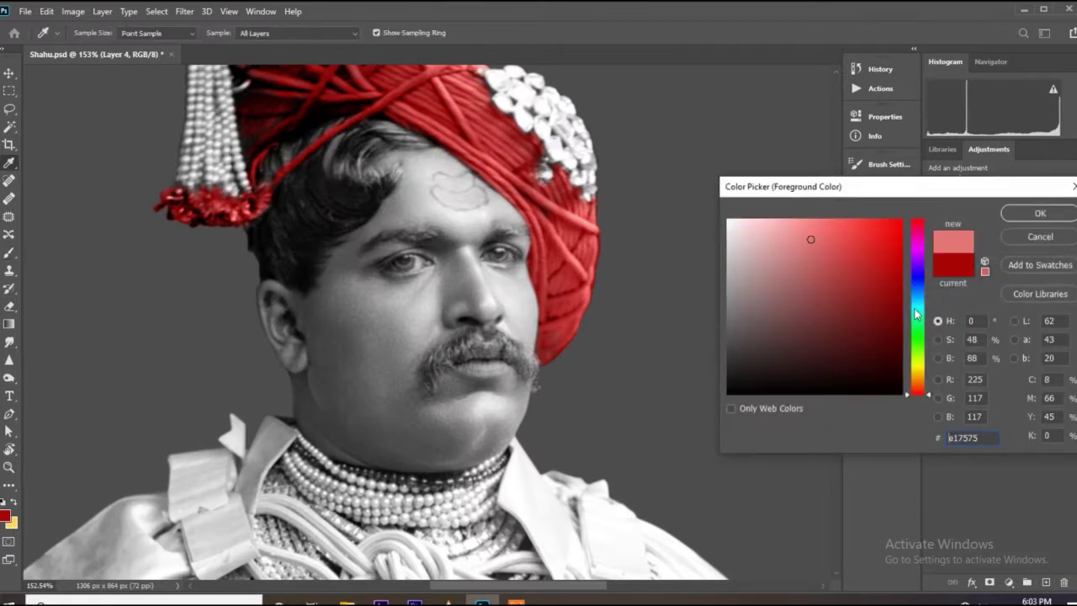
pyautogui.click(1040, 213)
pyautogui.scroll(1, 536, 271)
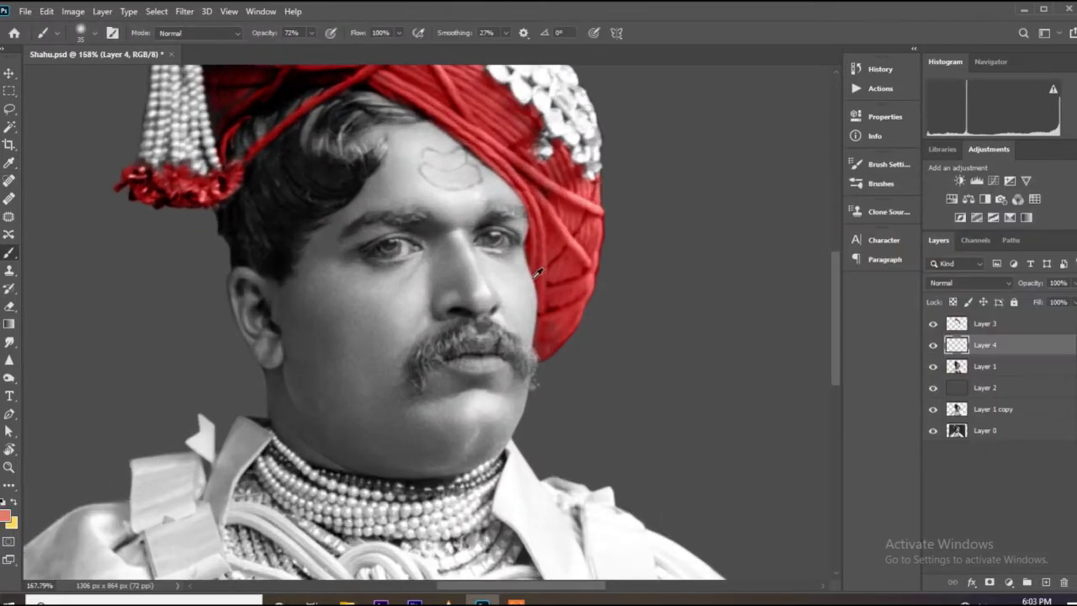
pyautogui.keyDown('ctrl'); pyautogui.click(959, 370); pyautogui.keyUp('ctrl')
pyautogui.click(967, 283)
pyautogui.click(951, 571)
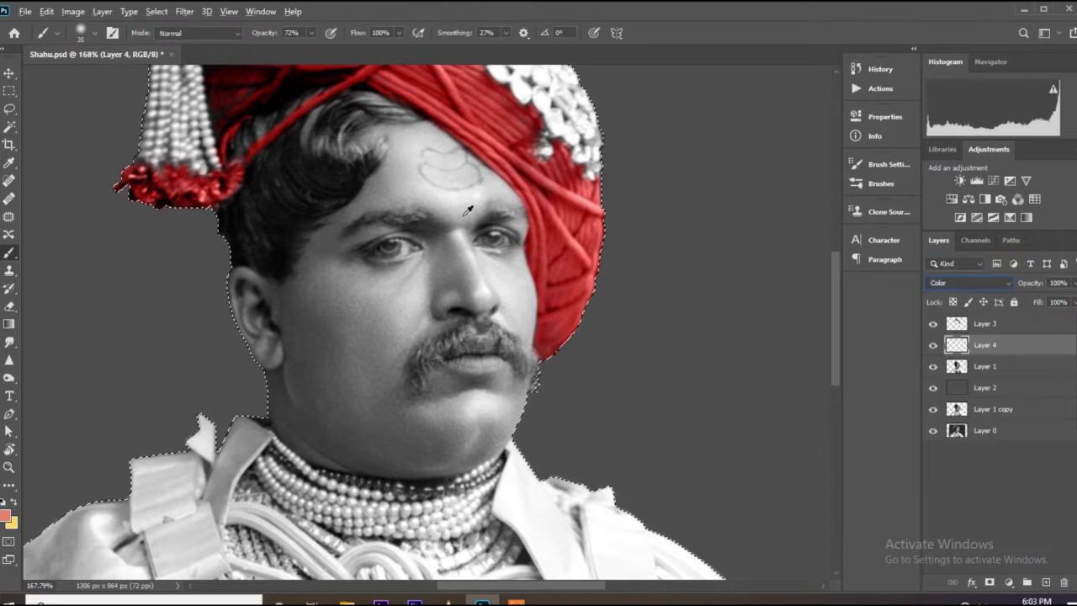
pyautogui.scroll(1, 474, 176)
# Step: Paint skin colour on the left cheek, hairline and around the eye at 62% opacity
pyautogui.moveTo(315, 290)
pyautogui.mouseDown()
pyautogui.moveTo(387, 277)
pyautogui.moveTo(253, 391)
pyautogui.moveTo(404, 277)
pyautogui.mouseUp()
pyautogui.scroll(2, 345, 264)
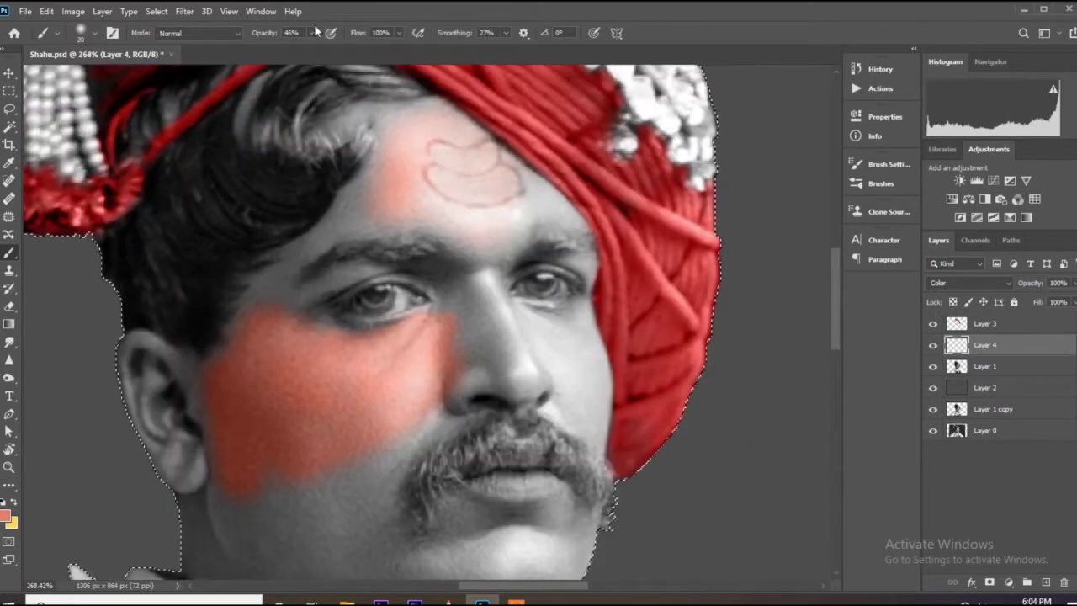
pyautogui.moveTo(317, 30); pyautogui.dragTo(329, 53)
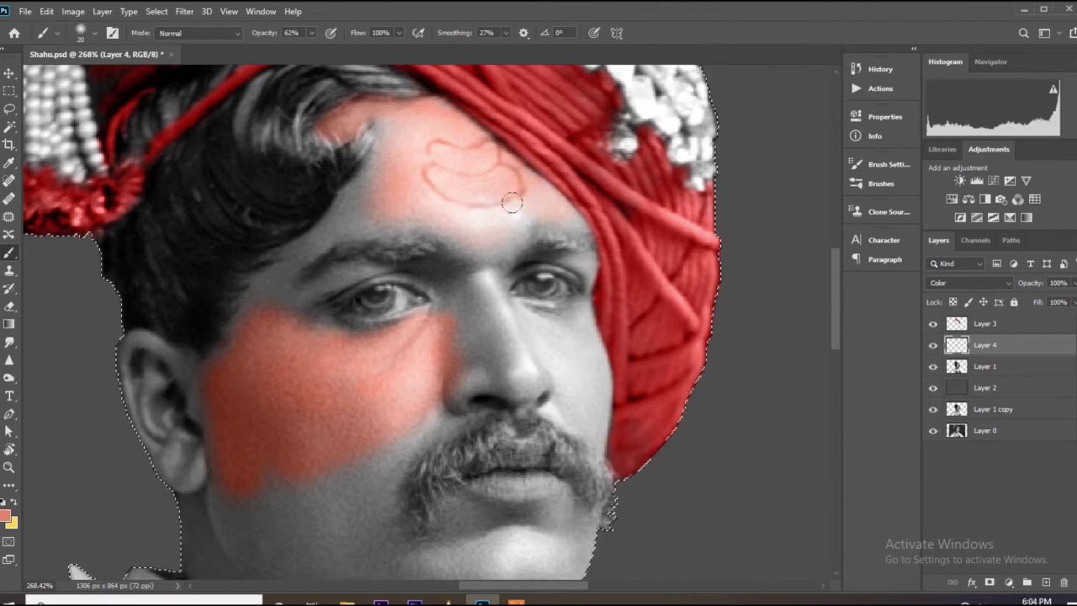
pyautogui.press('[')
pyautogui.moveTo(259, 296); pyautogui.dragTo(228, 336)
pyautogui.press(']')
pyautogui.press(']')
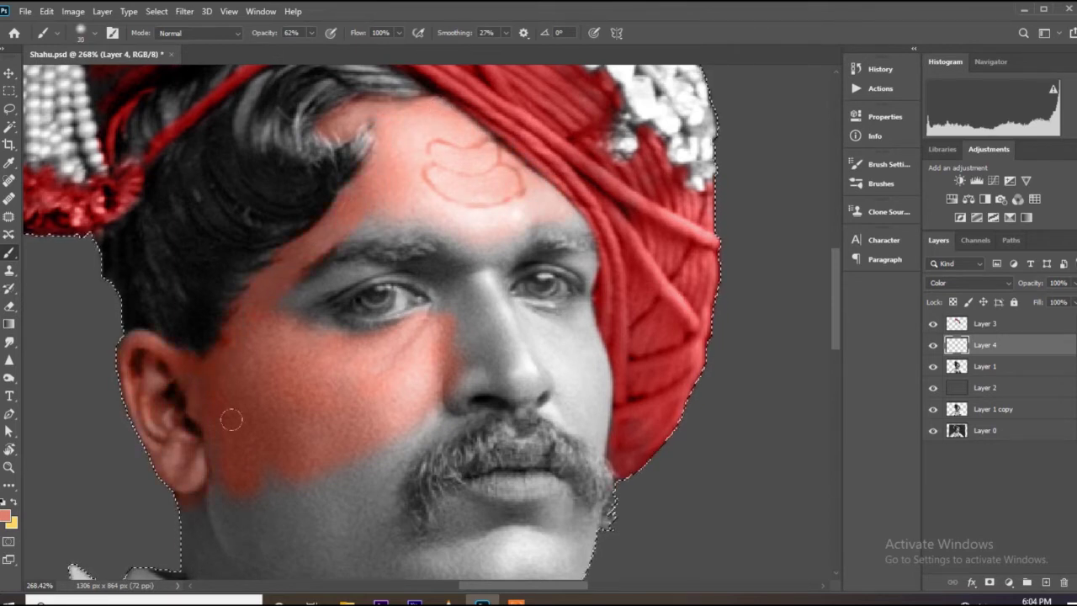
pyautogui.press('[')
pyautogui.moveTo(404, 282); pyautogui.dragTo(360, 292)
pyautogui.press('[')
# Step: Paint skin colour over the left and right halves of the chin
pyautogui.scroll(3, 564, 279)
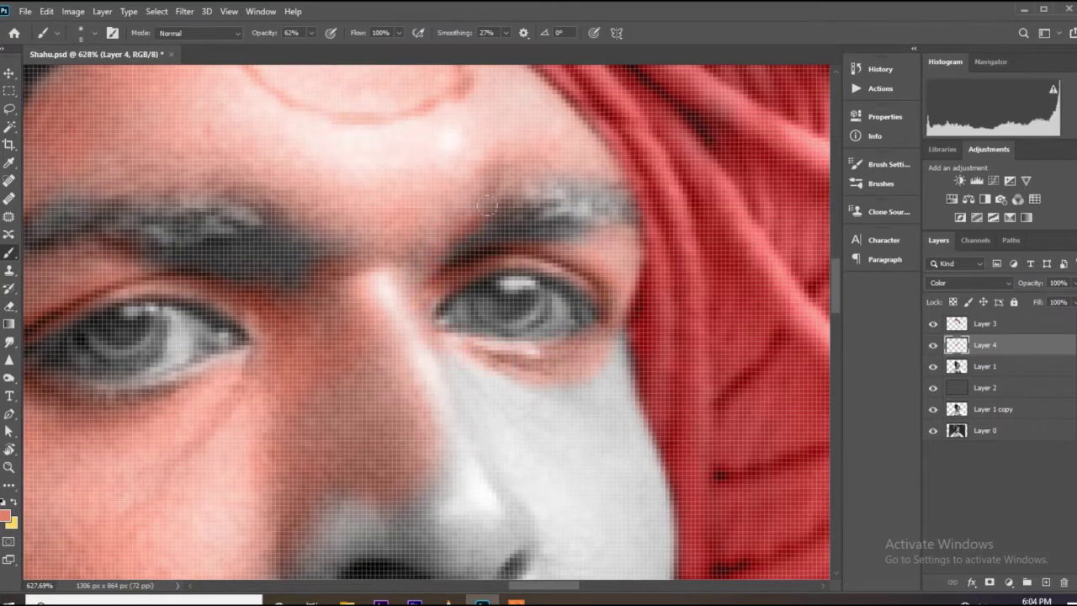
pyautogui.press(']')
pyautogui.press(']')
pyautogui.scroll(-3, 392, 223)
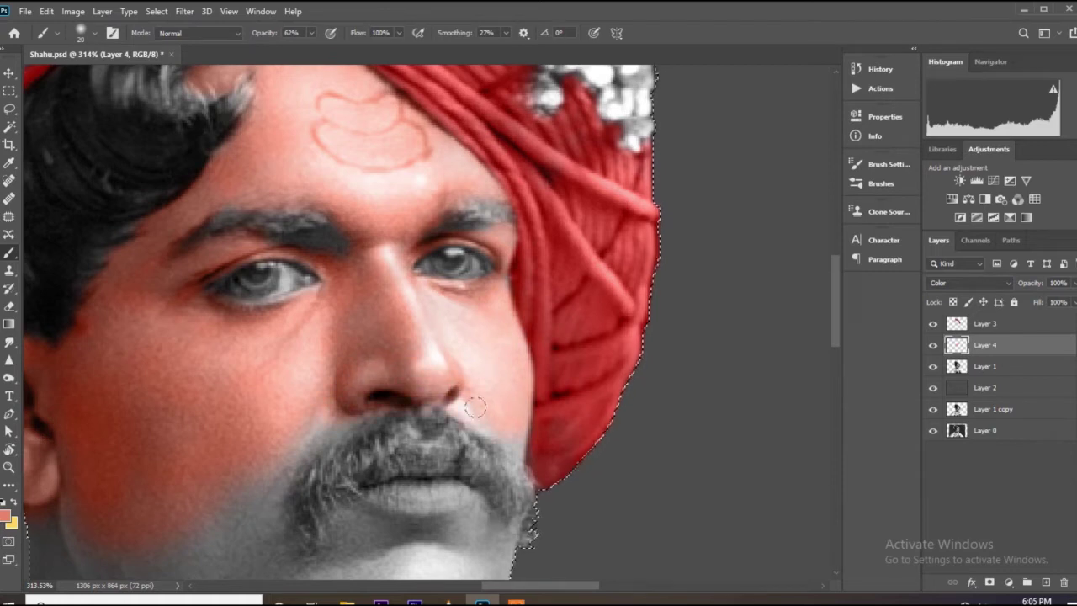
pyautogui.press(']')
pyautogui.press(']')
pyautogui.scroll(-1, 337, 337)
pyautogui.moveTo(223, 488); pyautogui.dragTo(240, 538)
pyautogui.scroll(-2, 336, 354)
pyautogui.scroll(2, 348, 385)
pyautogui.moveTo(349, 387); pyautogui.dragTo(408, 497)
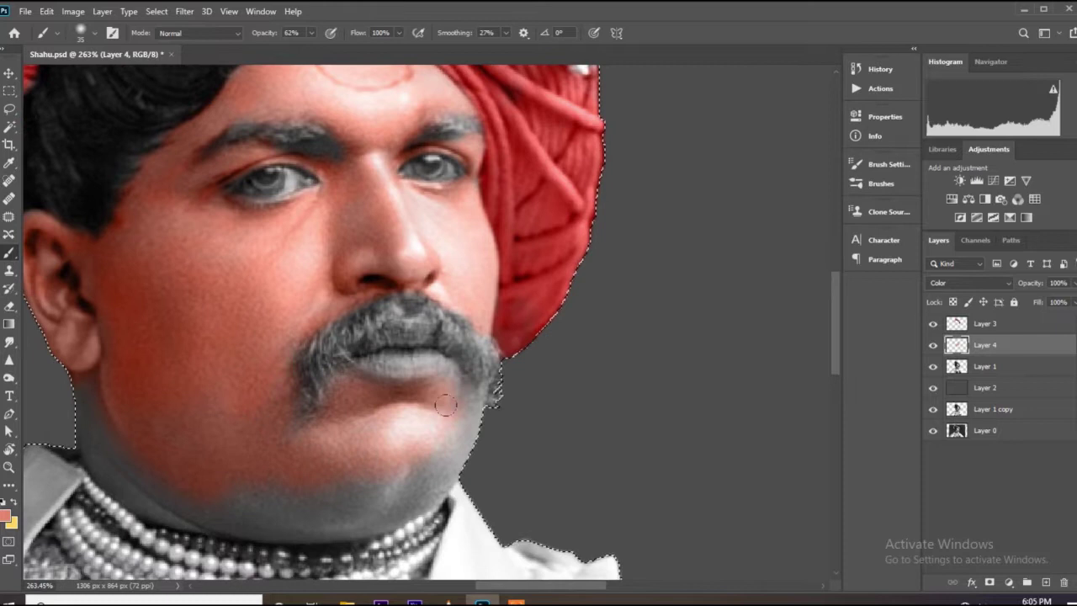
# Step: Dab skin colour under the nose near the moustache with a smaller brush
pyautogui.press('[')
pyautogui.press('[')
pyautogui.press('[')
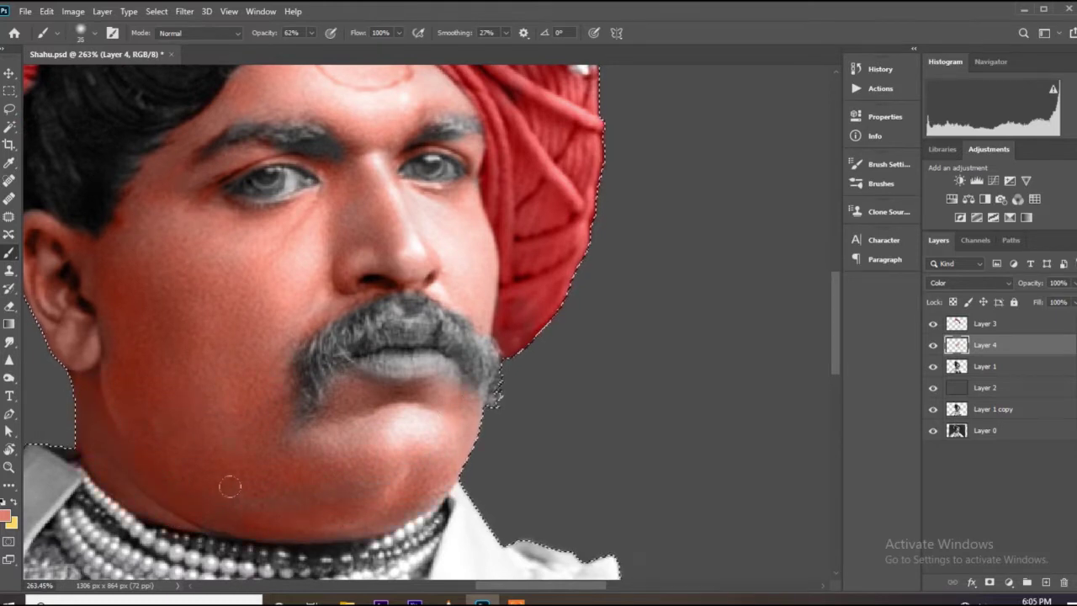
pyautogui.press('[')
pyautogui.scroll(4, 356, 386)
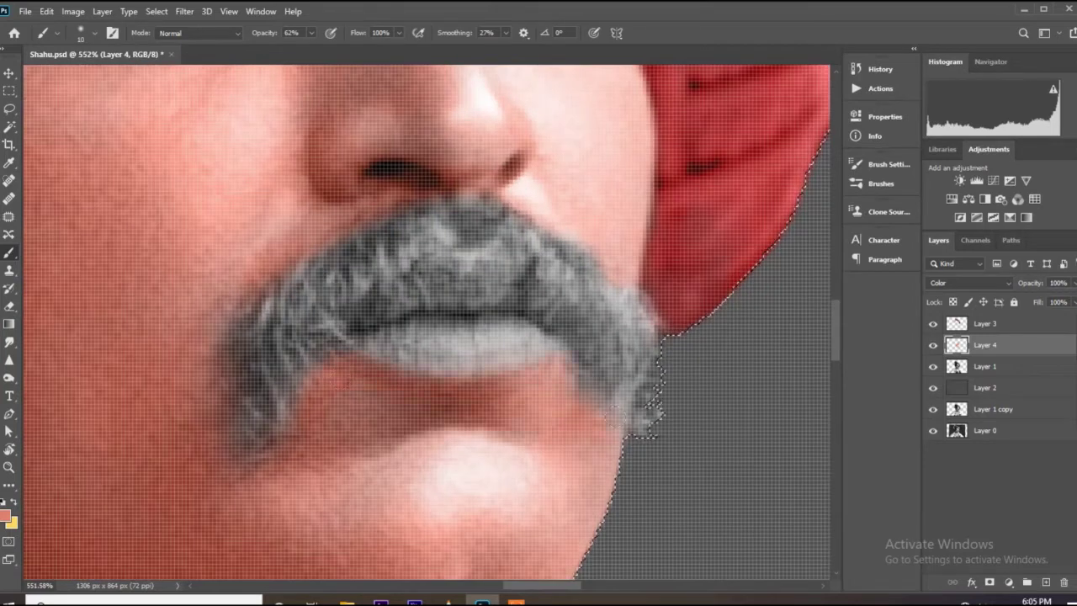
pyautogui.scroll(-4, 279, 410)
pyautogui.press(']')
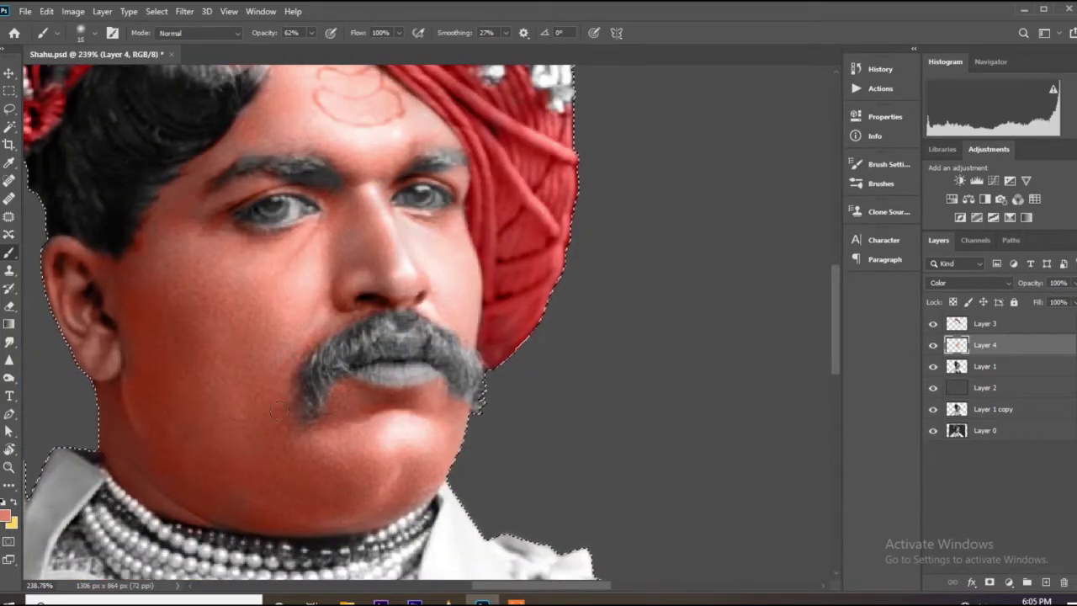
pyautogui.click(396, 324)
pyautogui.press(']')
pyautogui.press('[')
pyautogui.scroll(2, 370, 318)
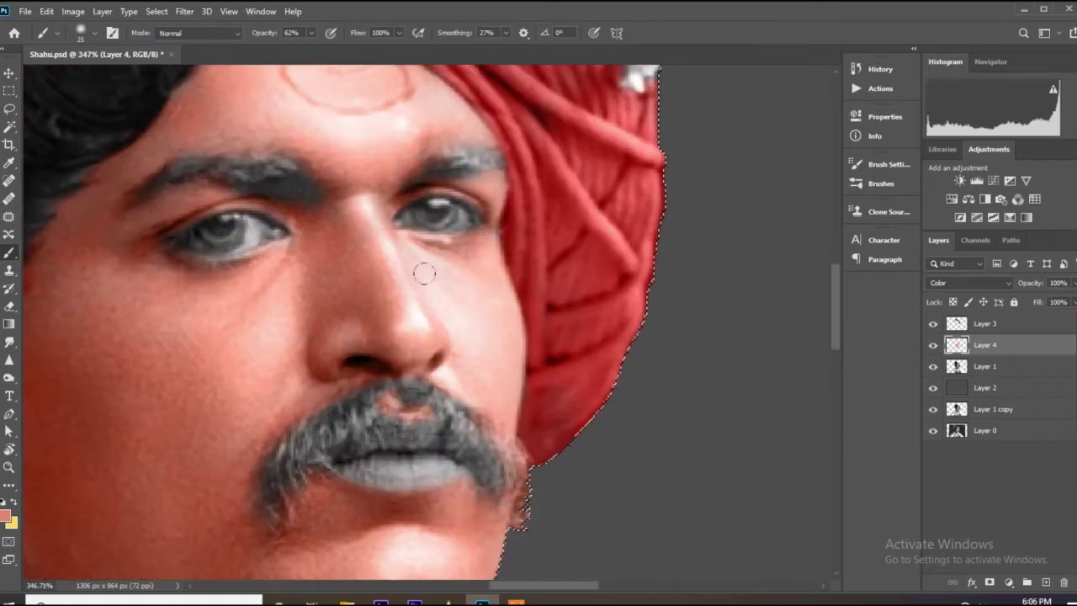
pyautogui.scroll(3, 279, 189)
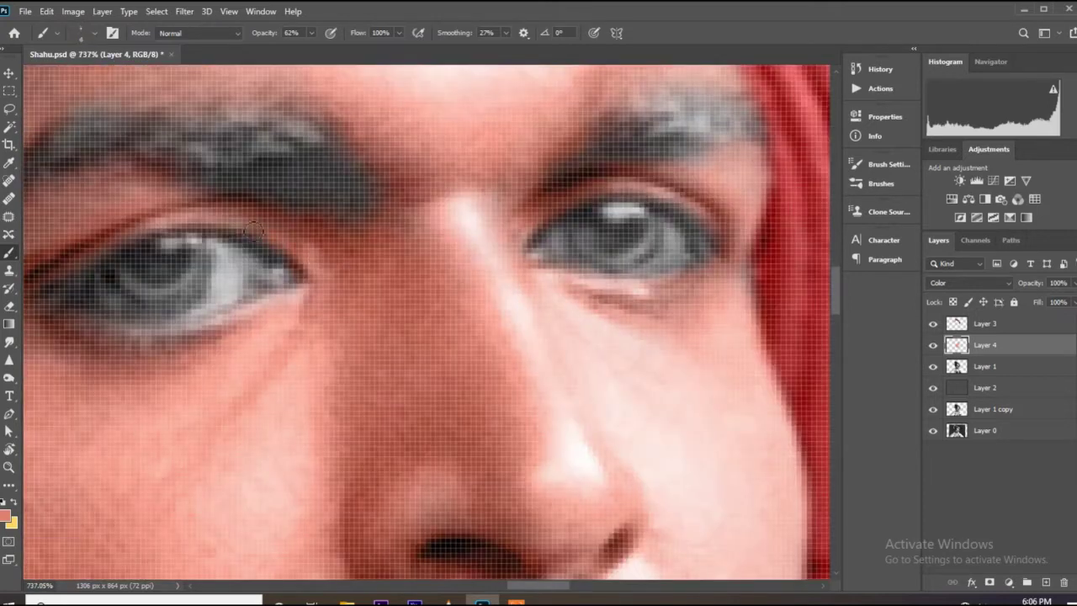
pyautogui.scroll(-3, 631, 223)
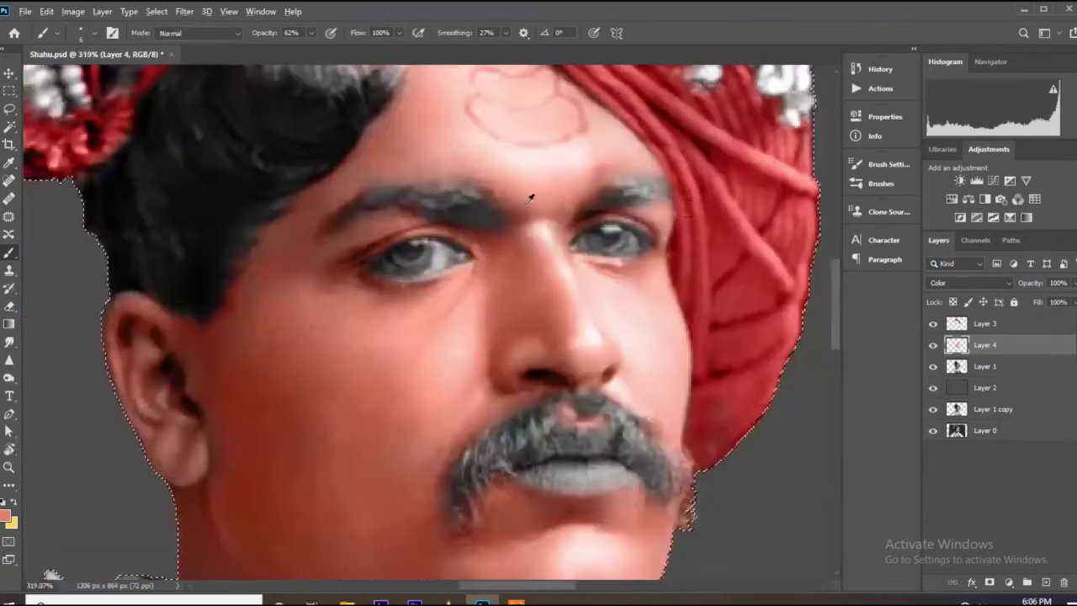
pyautogui.scroll(-2, 572, 286)
pyautogui.scroll(2, 589, 370)
pyautogui.scroll(2, 611, 365)
pyautogui.scroll(-2, 298, 255)
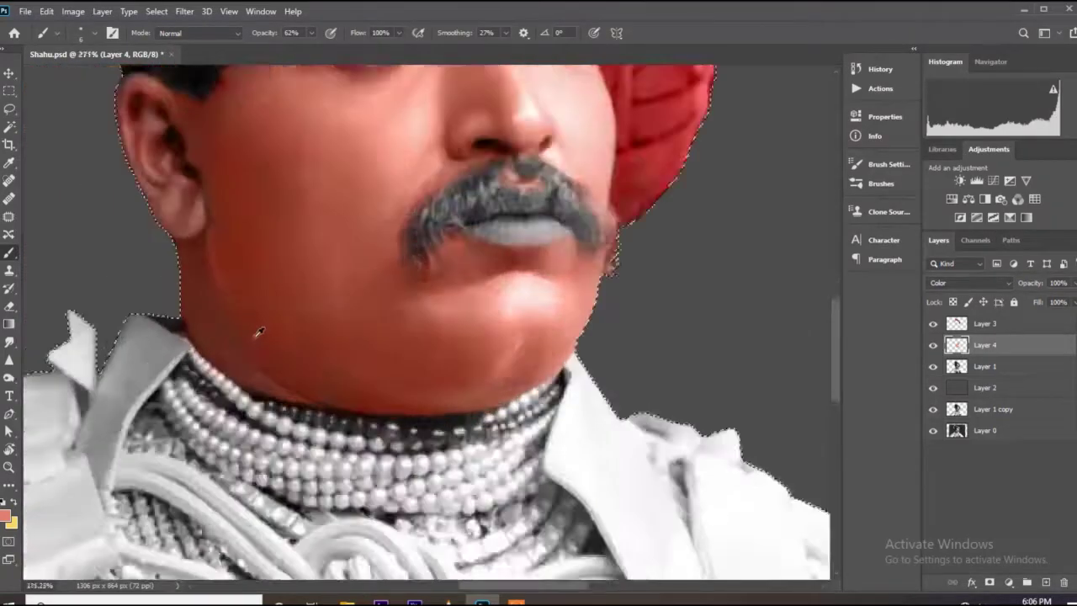
pyautogui.scroll(-2, 298, 254)
pyautogui.scroll(-2, 298, 255)
pyautogui.scroll(3, 445, 360)
# Step: Shift the skin toward yellow with Color Balance and set Layer 4's fill to 88%
pyautogui.click(73, 11)
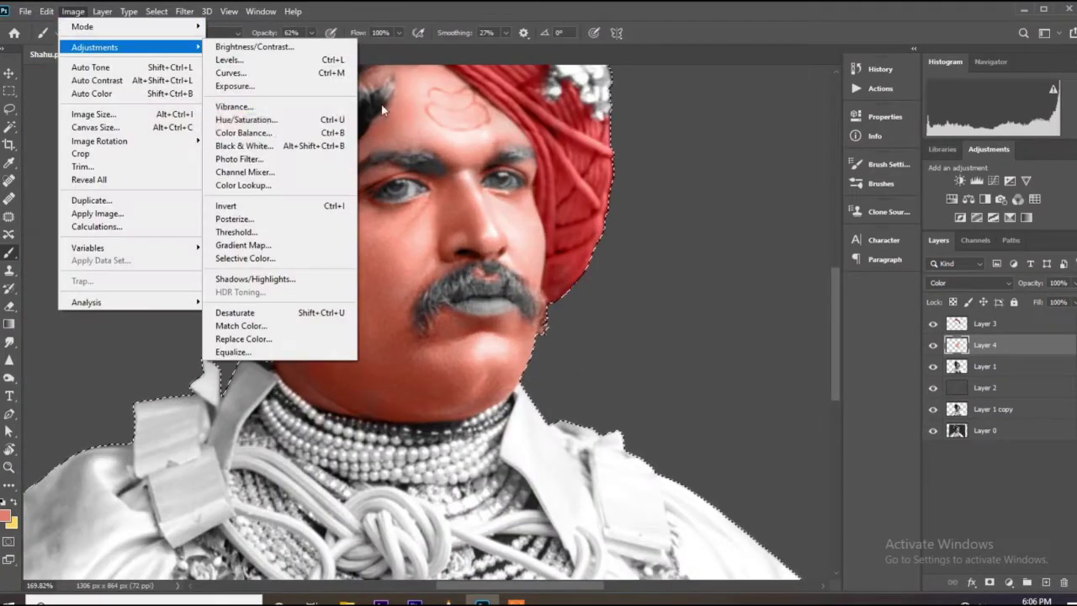
pyautogui.click(253, 135)
pyautogui.moveTo(699, 232); pyautogui.dragTo(702, 236)
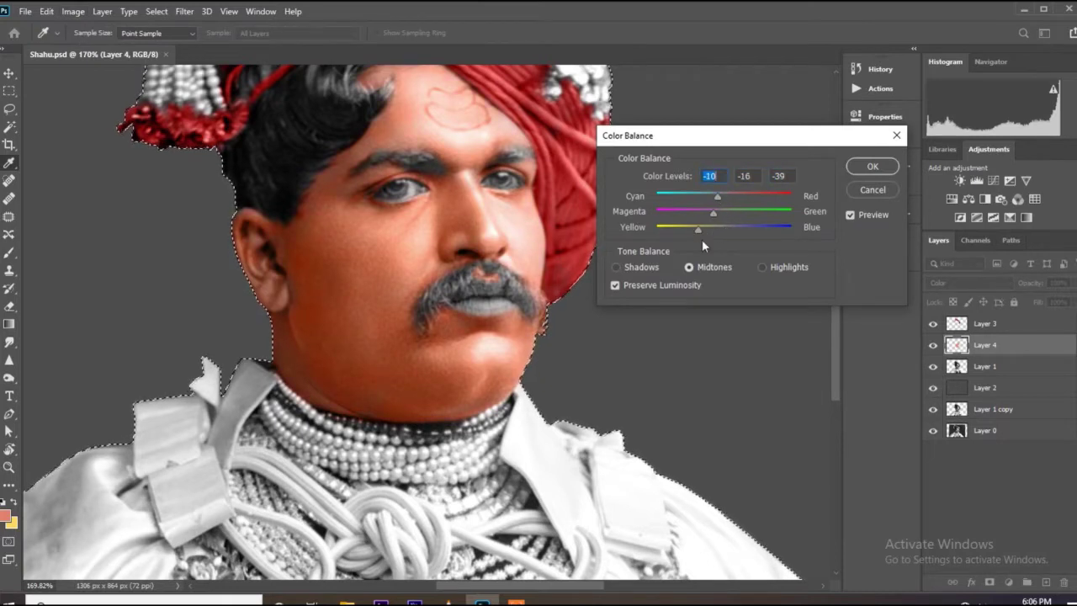
pyautogui.click(872, 165)
pyautogui.moveTo(1041, 319); pyautogui.dragTo(1033, 319)
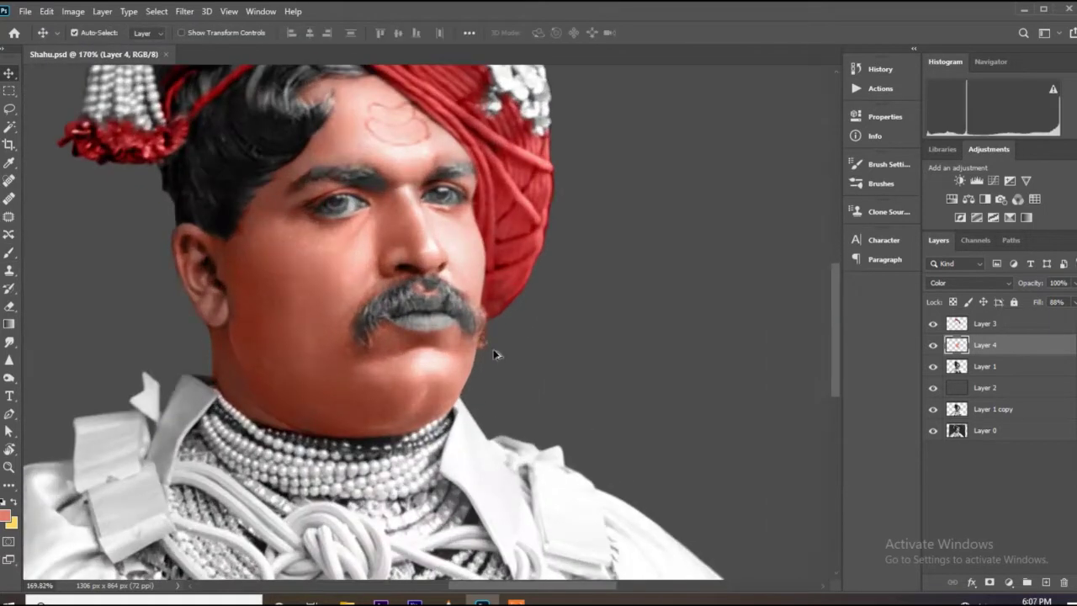
# Step: Rebalance the skin colour toward red and fine-tune its green and blue
pyautogui.click(73, 11)
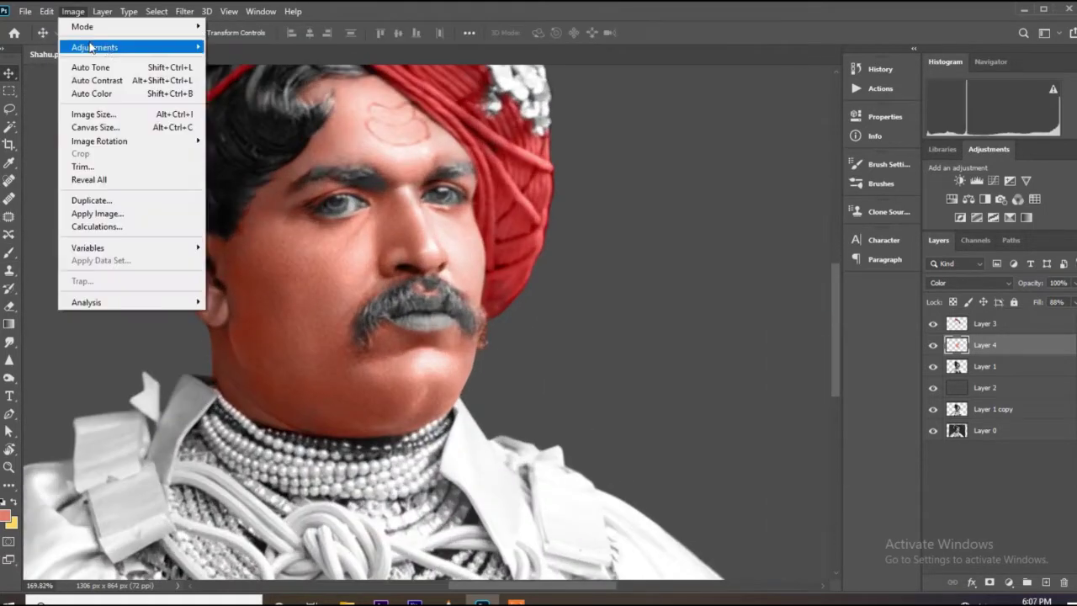
pyautogui.click(252, 132)
pyautogui.moveTo(723, 196); pyautogui.dragTo(742, 202)
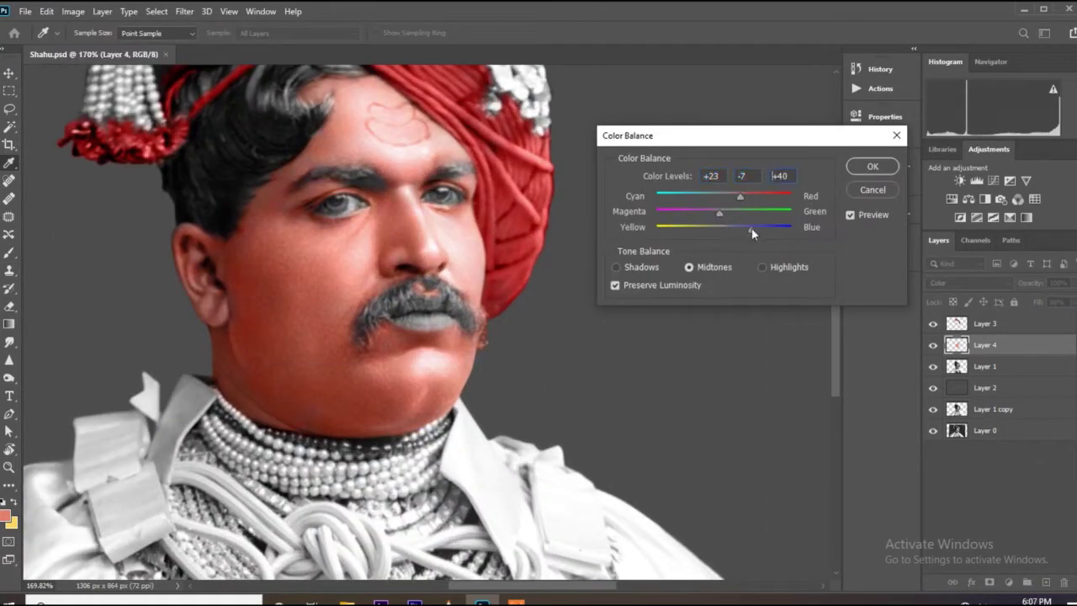
pyautogui.moveTo(729, 228); pyautogui.dragTo(738, 212)
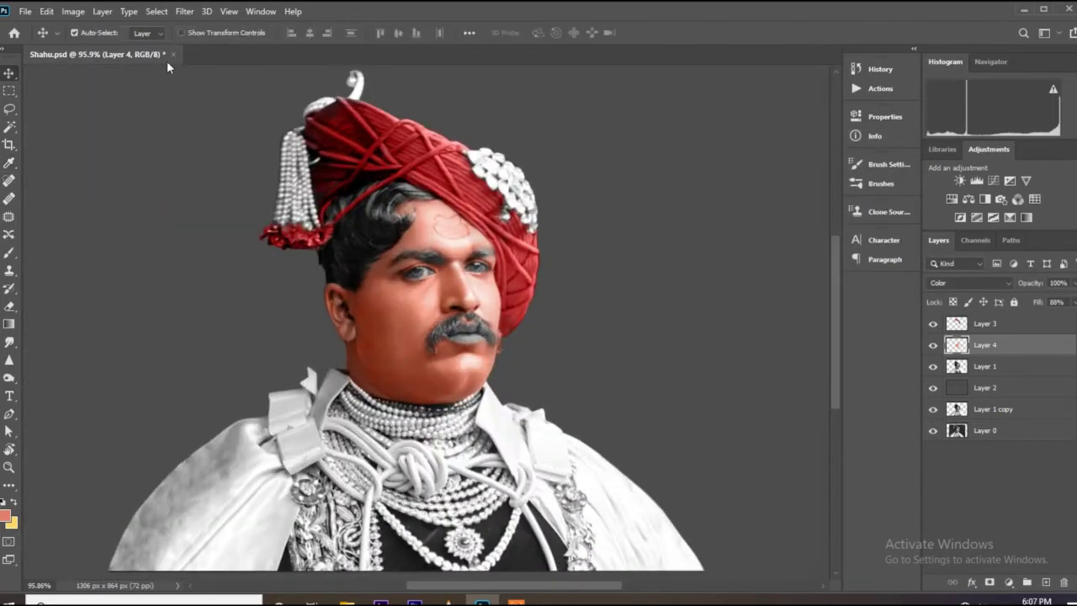
pyautogui.click(73, 11)
# Step: Shift the skin hue, reduce its vibrance, and add empty Layer 5 above Layer 4
pyautogui.click(246, 120)
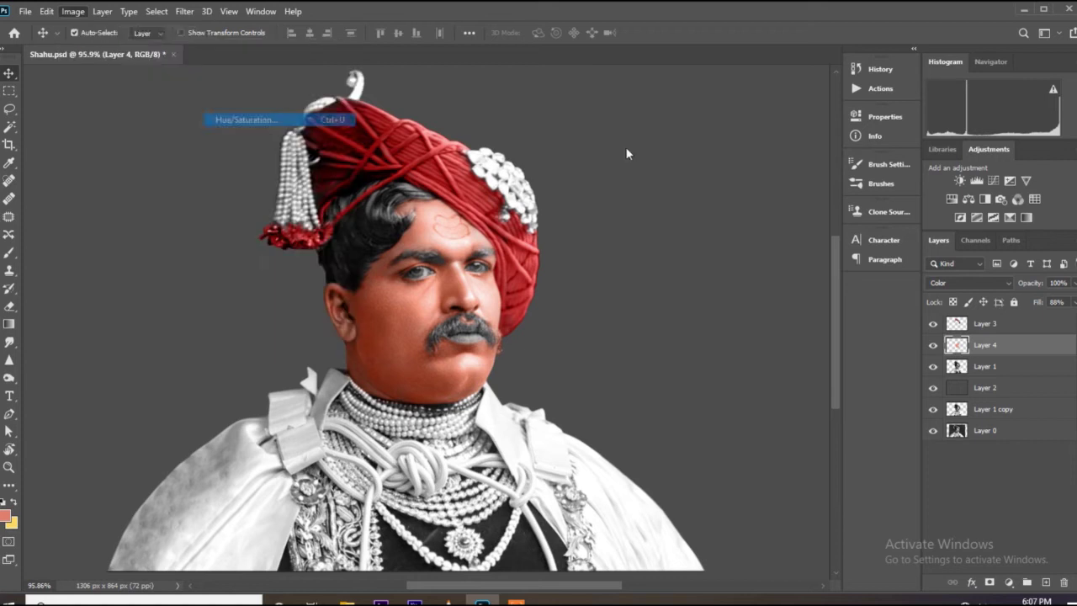
pyautogui.moveTo(841, 208); pyautogui.dragTo(871, 213)
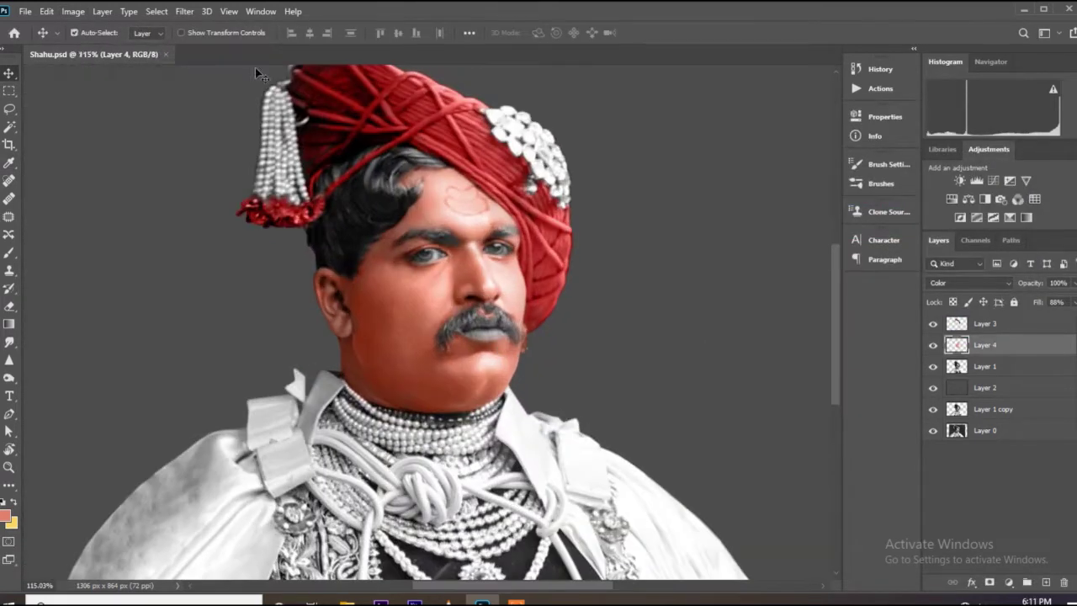
pyautogui.click(73, 11)
pyautogui.click(246, 103)
pyautogui.moveTo(670, 187); pyautogui.dragTo(660, 189)
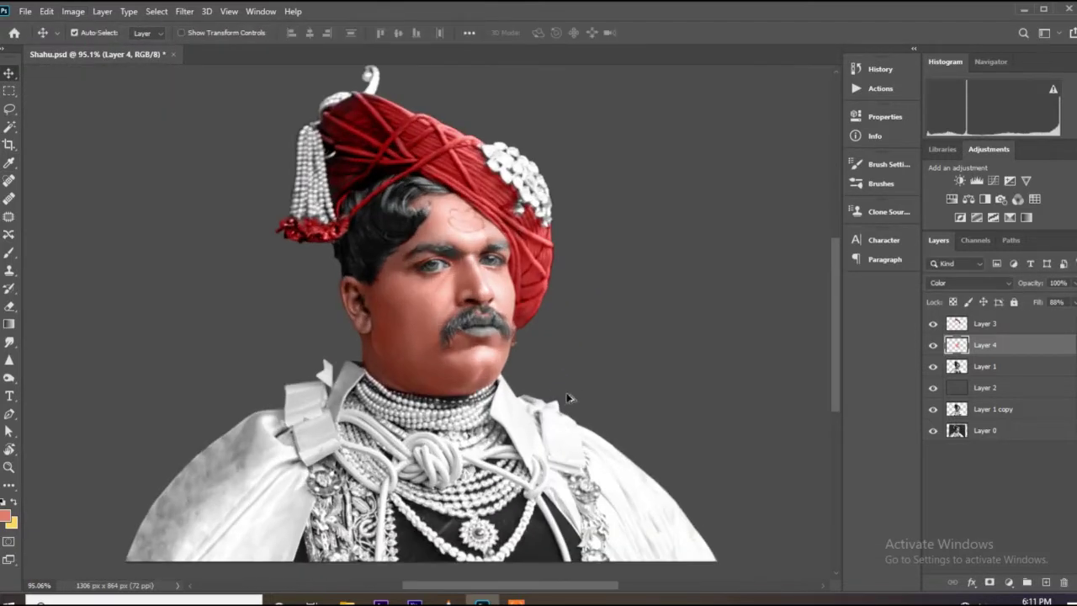
pyautogui.click(1047, 582)
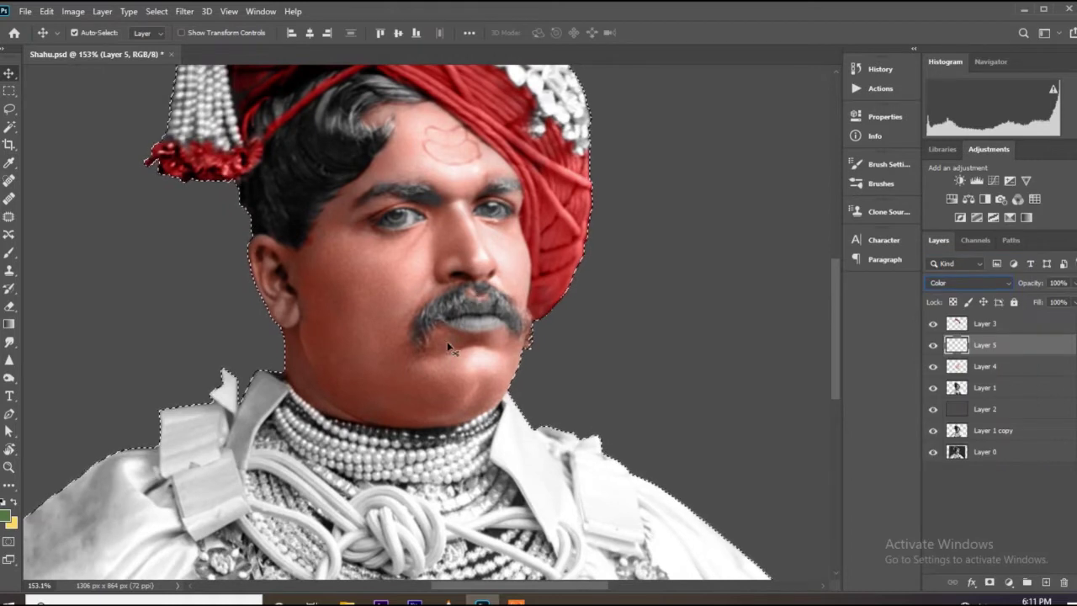
# Step: Paint the lower cheek and chin green with the brush at 41% opacity
pyautogui.press('b')
pyautogui.moveTo(312, 33); pyautogui.dragTo(300, 48)
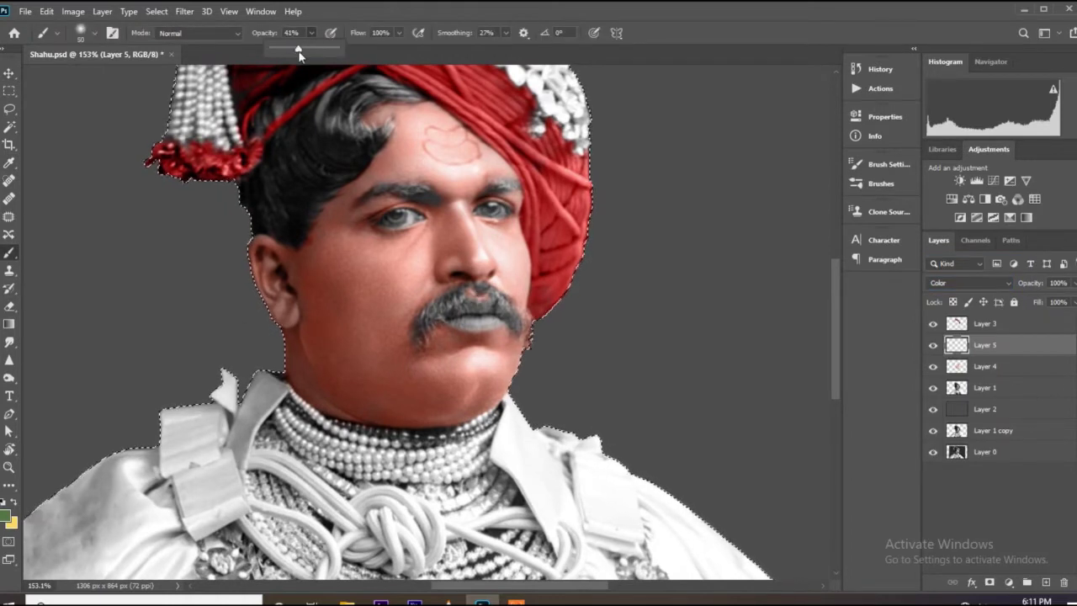
pyautogui.moveTo(325, 356)
pyautogui.mouseDown()
pyautogui.moveTo(481, 364)
pyautogui.moveTo(466, 374)
pyautogui.mouseUp()
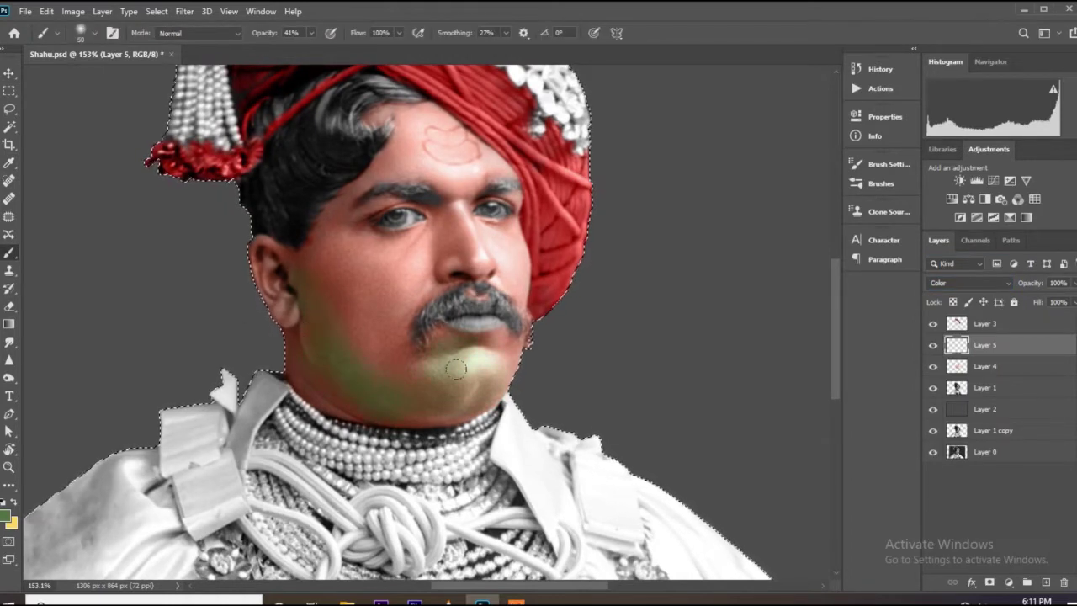
pyautogui.press('[')
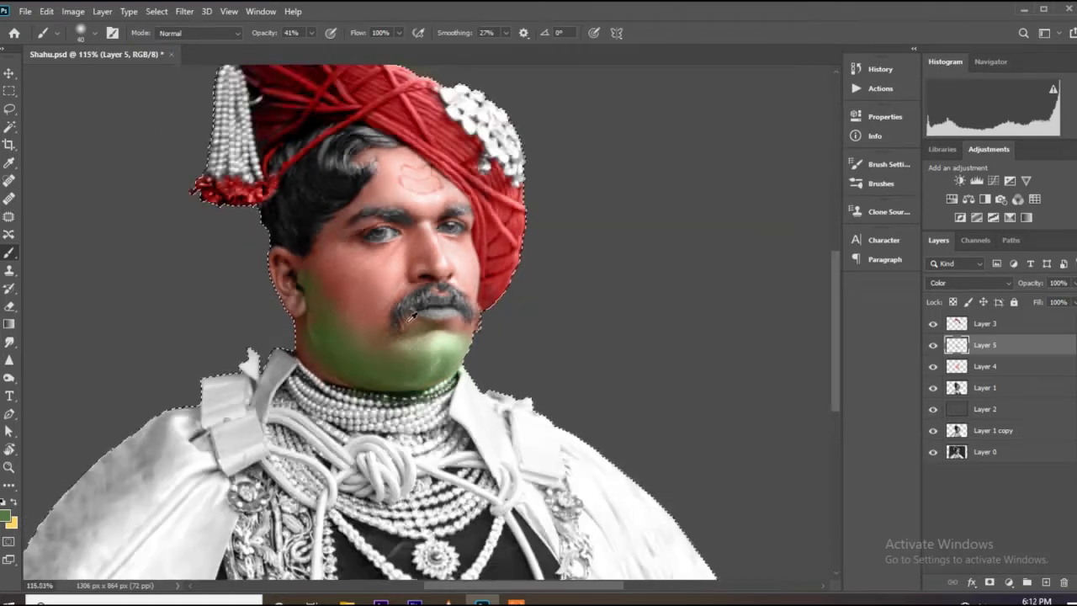
pyautogui.scroll(-2, 116, 189)
# Step: Warm the green chin tint toward red with a Color Balance adjustment
pyautogui.click(73, 11)
pyautogui.click(277, 36)
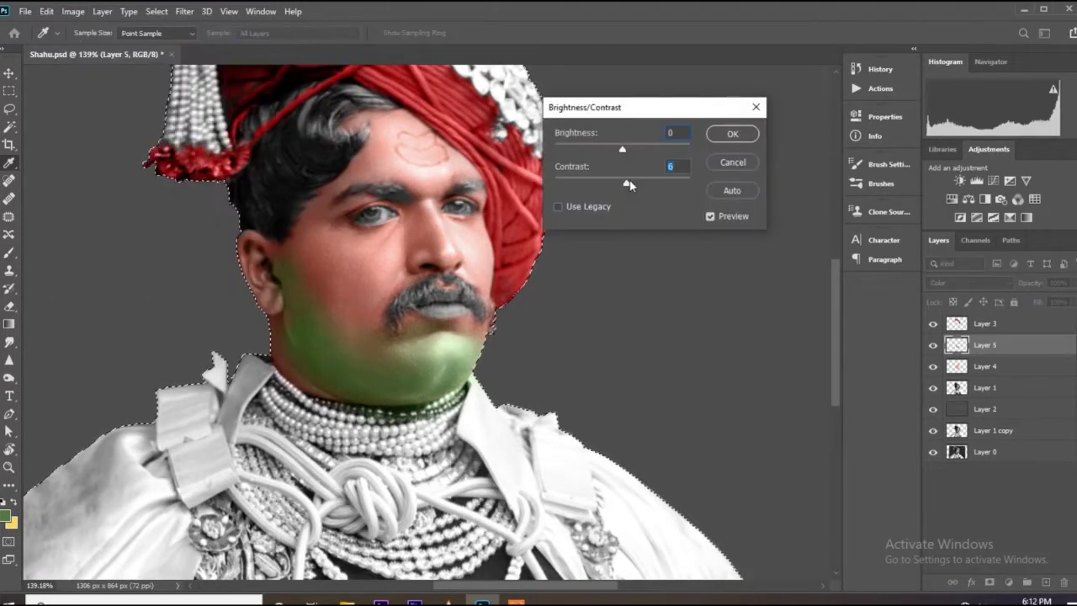
pyautogui.click(721, 138)
pyautogui.click(73, 11)
pyautogui.click(421, 135)
pyautogui.moveTo(723, 227)
pyautogui.mouseDown()
pyautogui.moveTo(698, 227)
pyautogui.moveTo(764, 195)
pyautogui.mouseUp()
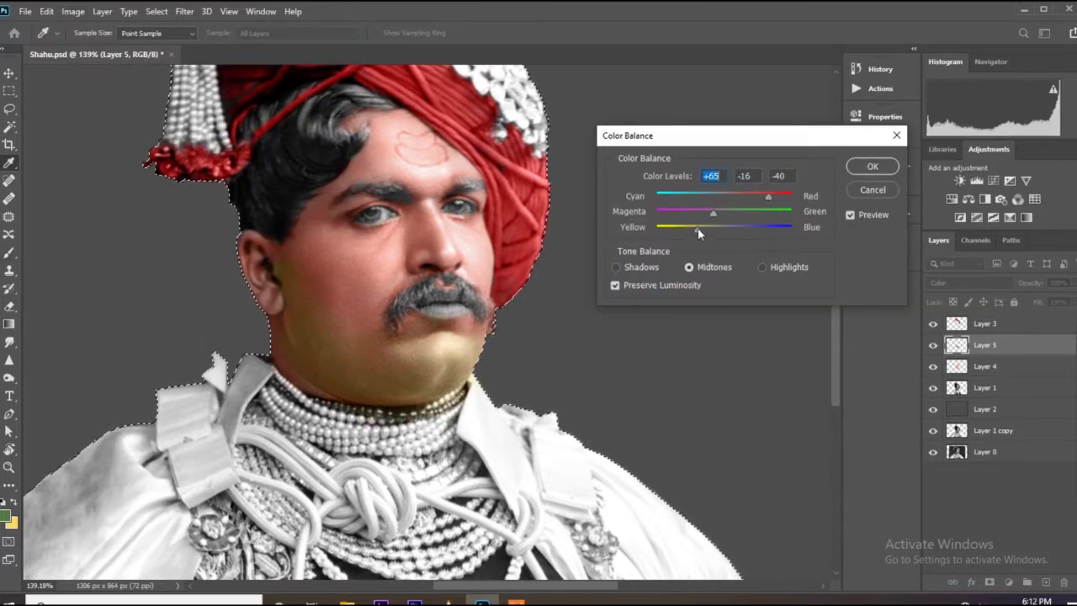
pyautogui.press('Return')
# Step: Set a smaller eraser at 25% strength and extend the olive tint up the left cheek and jaw
pyautogui.press('e')
pyautogui.press('[')
pyautogui.press('[')
pyautogui.press('[')
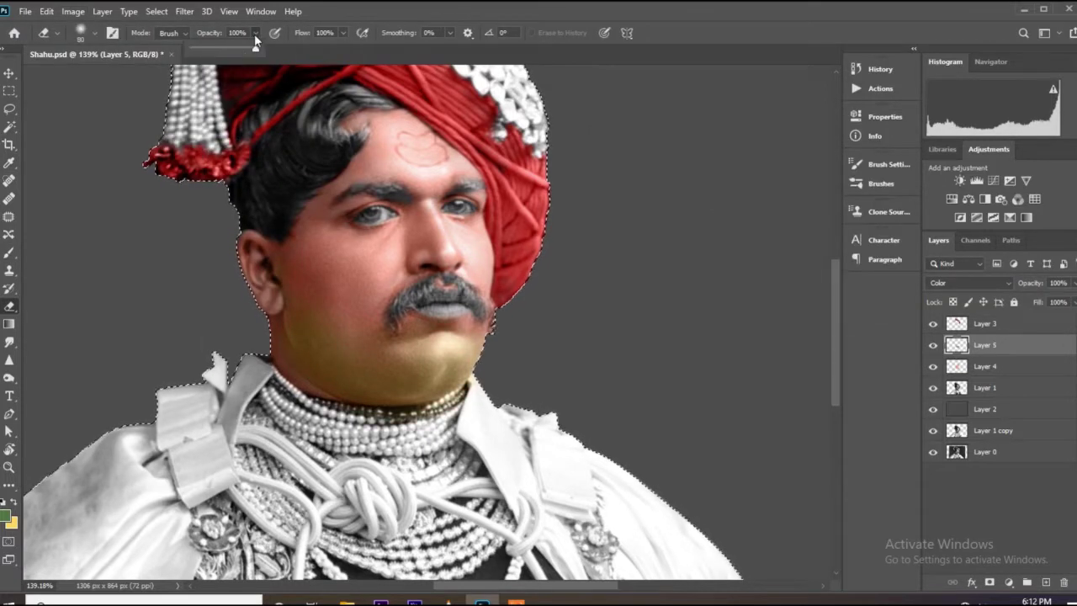
pyautogui.press('2')
pyautogui.press('5')
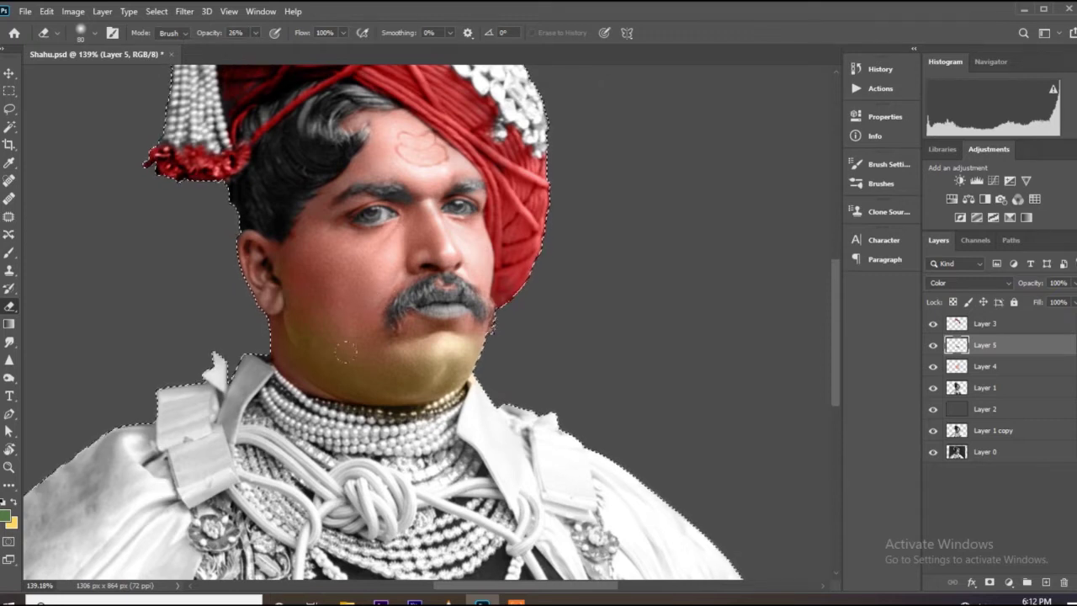
pyautogui.press('b')
pyautogui.moveTo(312, 318); pyautogui.dragTo(291, 244)
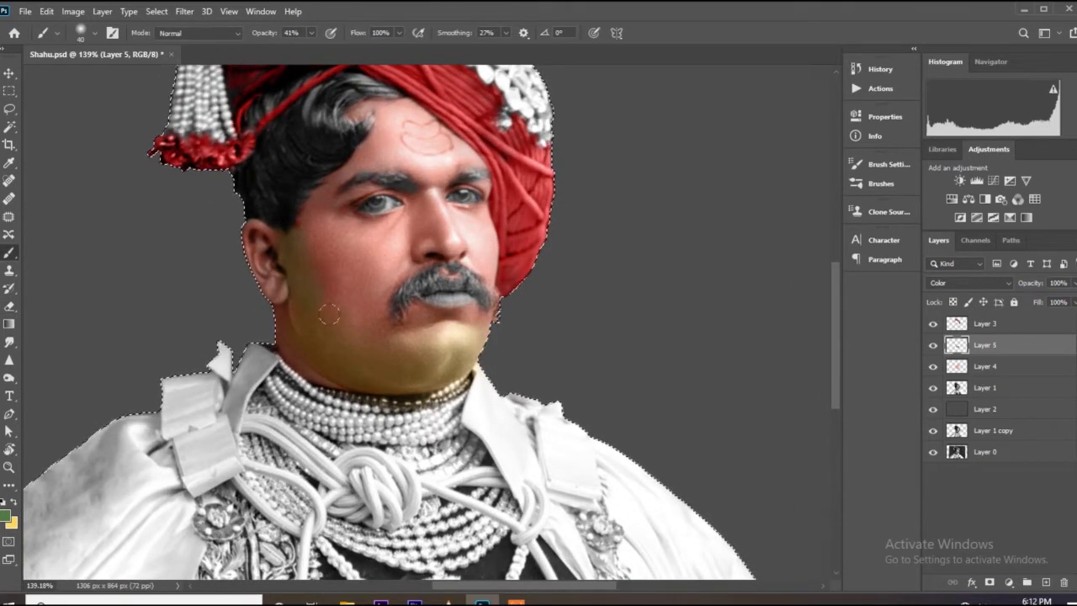
pyautogui.press('e')
# Step: Shift the chin tint's hue slightly greener, then push its colour balance toward red
pyautogui.click(74, 11)
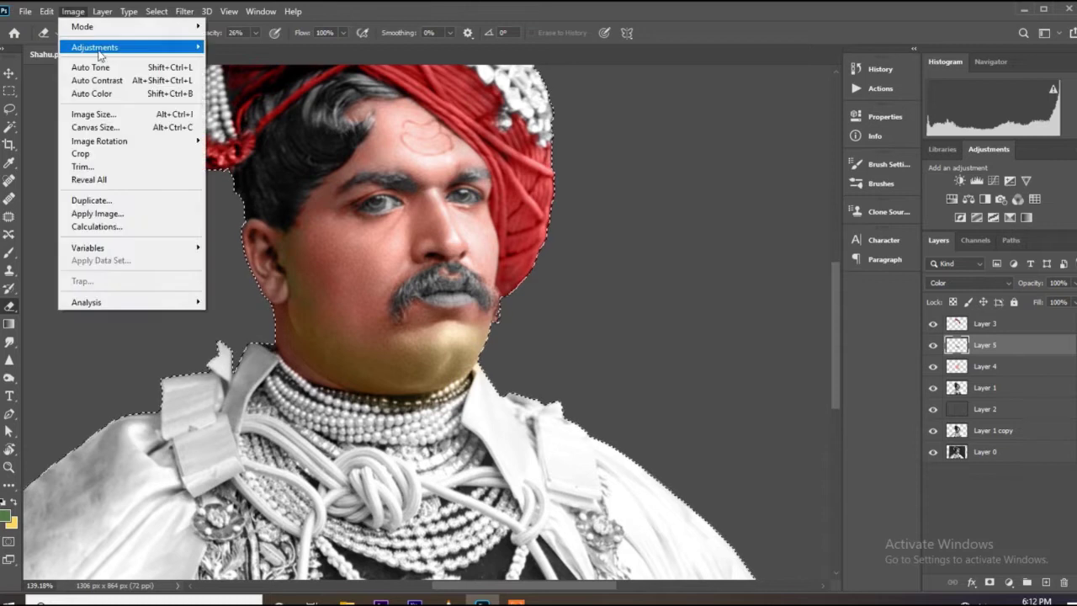
pyautogui.click(370, 143)
pyautogui.moveTo(841, 204); pyautogui.dragTo(836, 206)
pyautogui.click(997, 140)
pyautogui.click(73, 11)
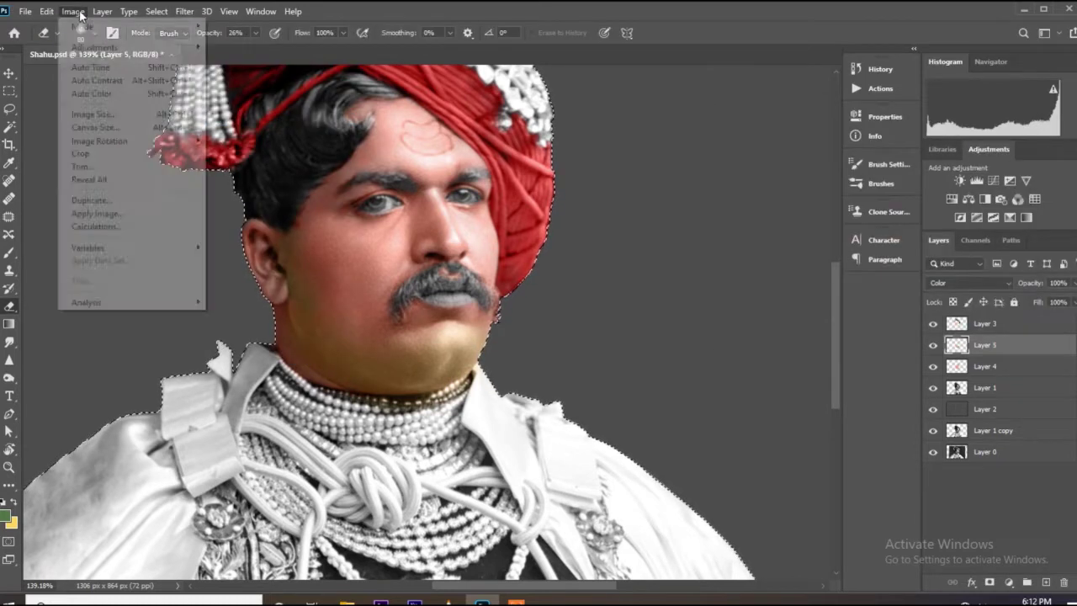
pyautogui.click(370, 161)
pyautogui.moveTo(723, 193)
pyautogui.mouseDown()
pyautogui.moveTo(748, 193)
pyautogui.moveTo(734, 229)
pyautogui.moveTo(739, 210)
pyautogui.mouseUp()
pyautogui.click(867, 167)
# Step: Set the foreground colour to a darker olive, #73731a
pyautogui.press('i')
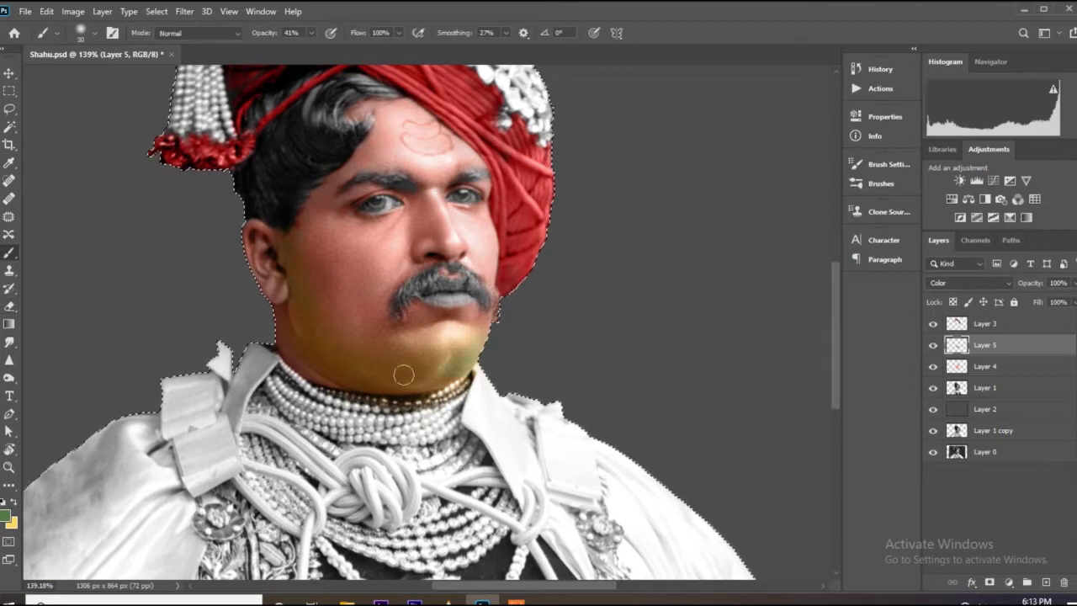
pyautogui.click(5, 515)
pyautogui.moveTo(924, 320); pyautogui.dragTo(917, 360)
pyautogui.click(1040, 213)
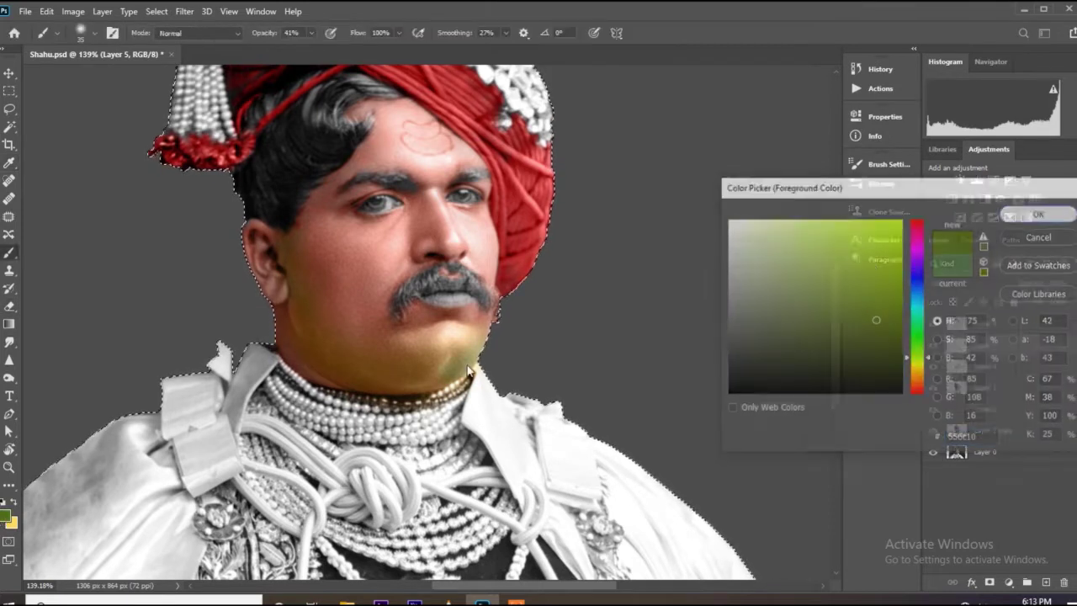
pyautogui.press('b')
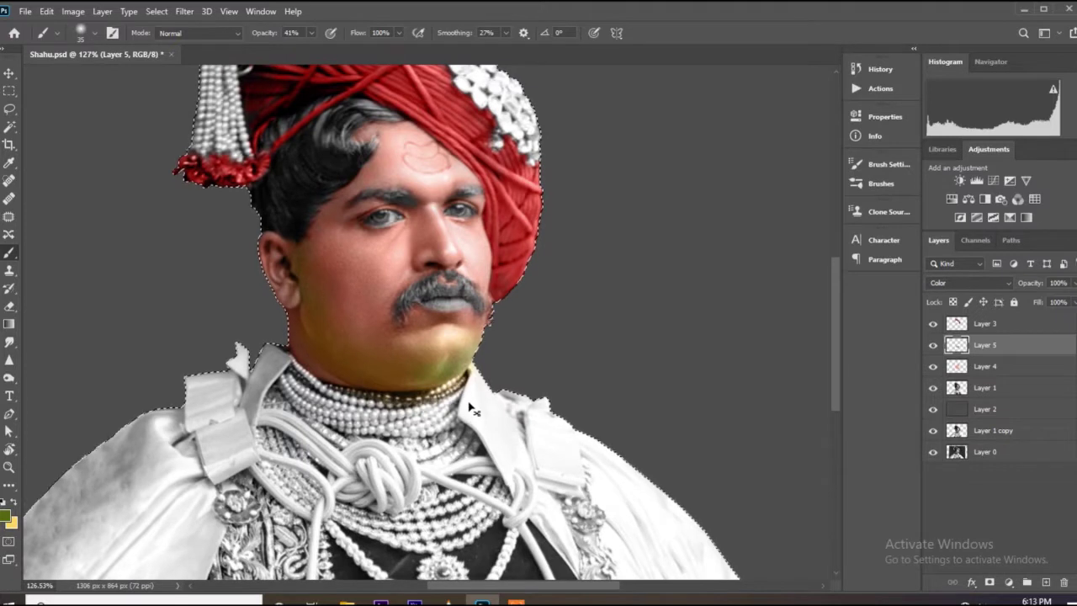
pyautogui.moveTo(917, 357); pyautogui.dragTo(917, 368)
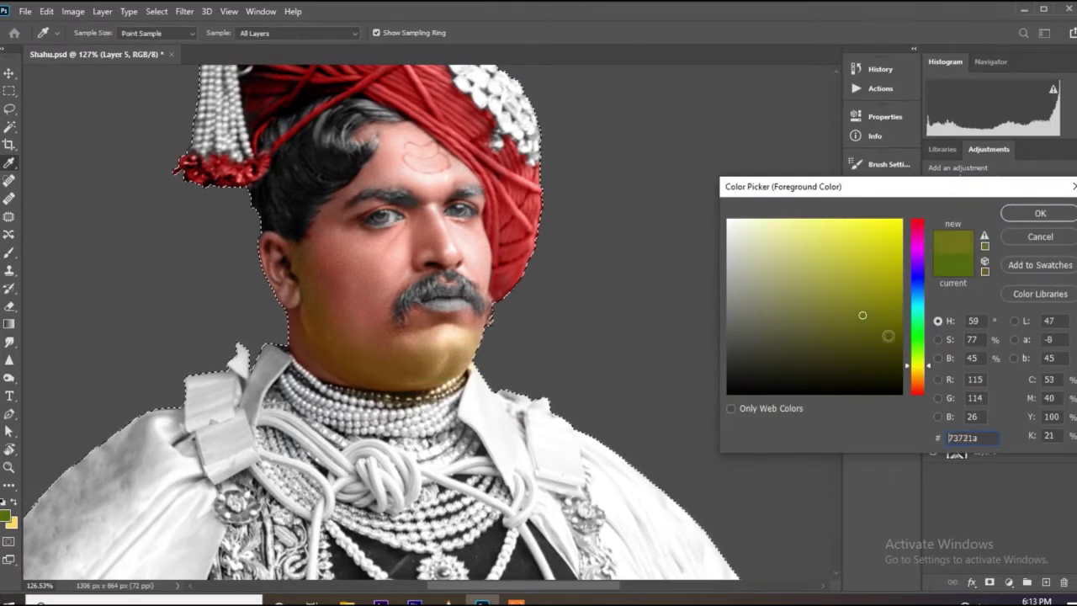
pyautogui.click(1040, 212)
pyautogui.press('b')
# Step: Lower the brush opacity to 6%
pyautogui.click(311, 33)
pyautogui.moveTo(300, 47); pyautogui.dragTo(284, 48)
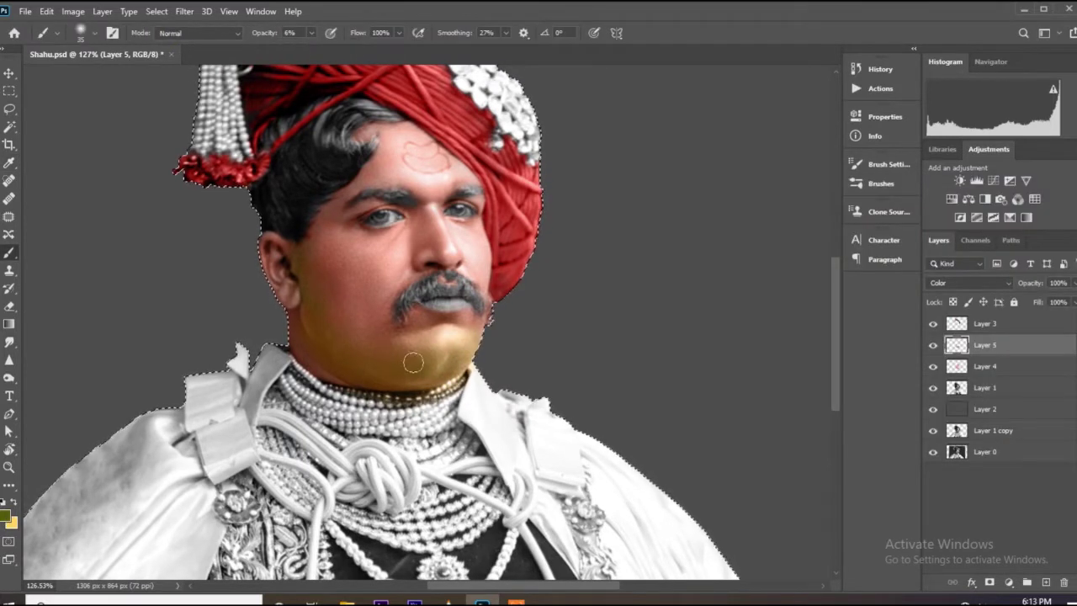
pyautogui.scroll(3, 391, 341)
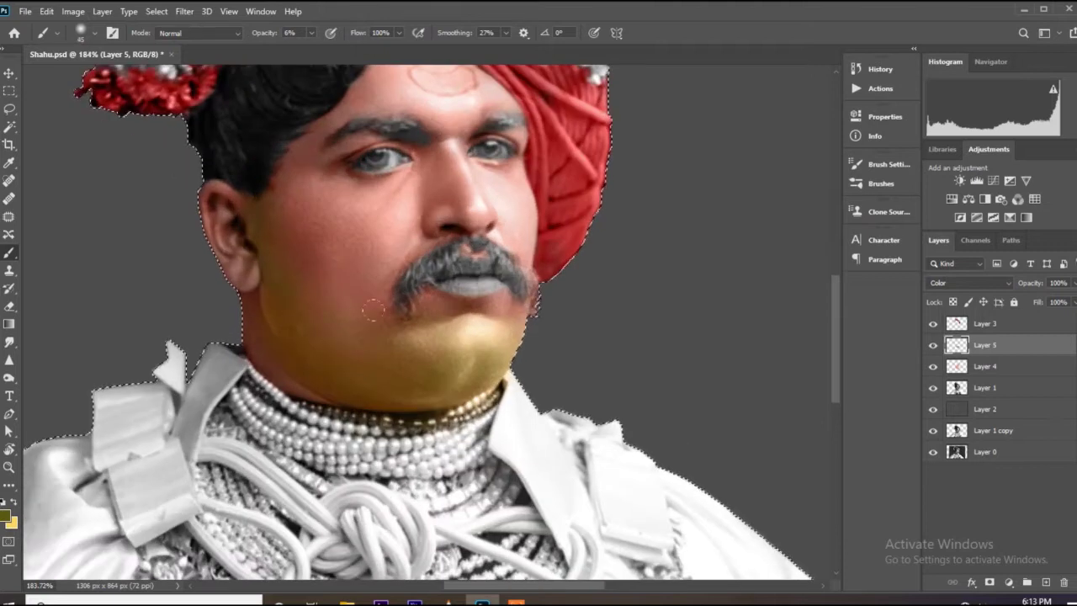
pyautogui.scroll(-2, 301, 272)
pyautogui.scroll(-2, 547, 336)
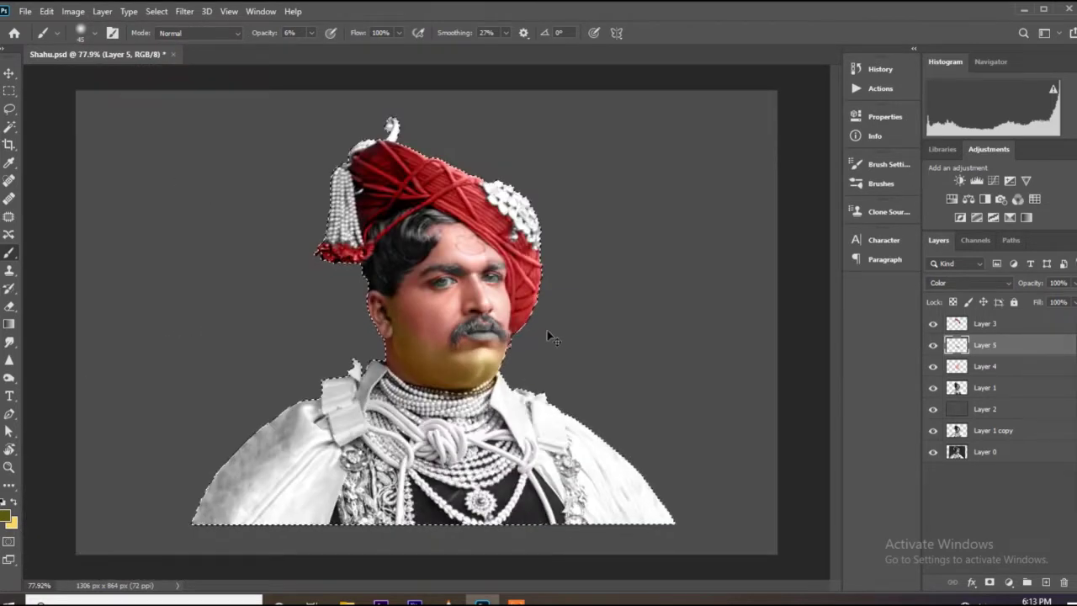
pyautogui.scroll(2, 551, 337)
# Step: Apply a Color Balance correction to the chin tint layer
pyautogui.click(73, 11)
pyautogui.click(250, 133)
pyautogui.press('Tab')
pyautogui.press('Tab')
pyautogui.press('Tab')
pyautogui.click(873, 166)
pyautogui.press('b')
pyautogui.scroll(1, 580, 278)
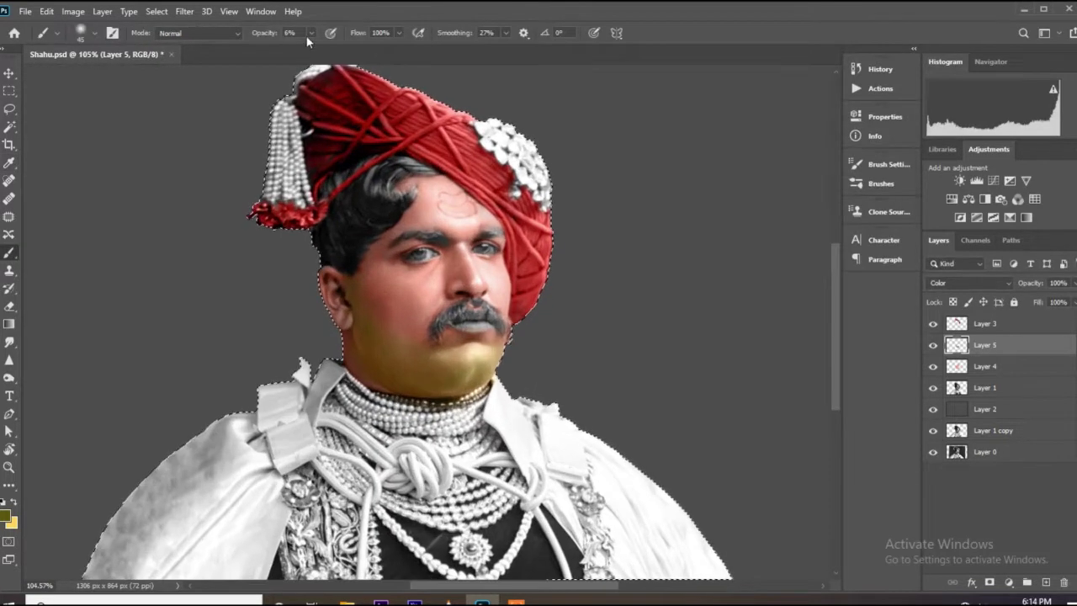
pyautogui.scroll(-2, 564, 312)
# Step: Rebalance the chin tint's colour and raise Layer 5's fill to 68%
pyautogui.click(73, 11)
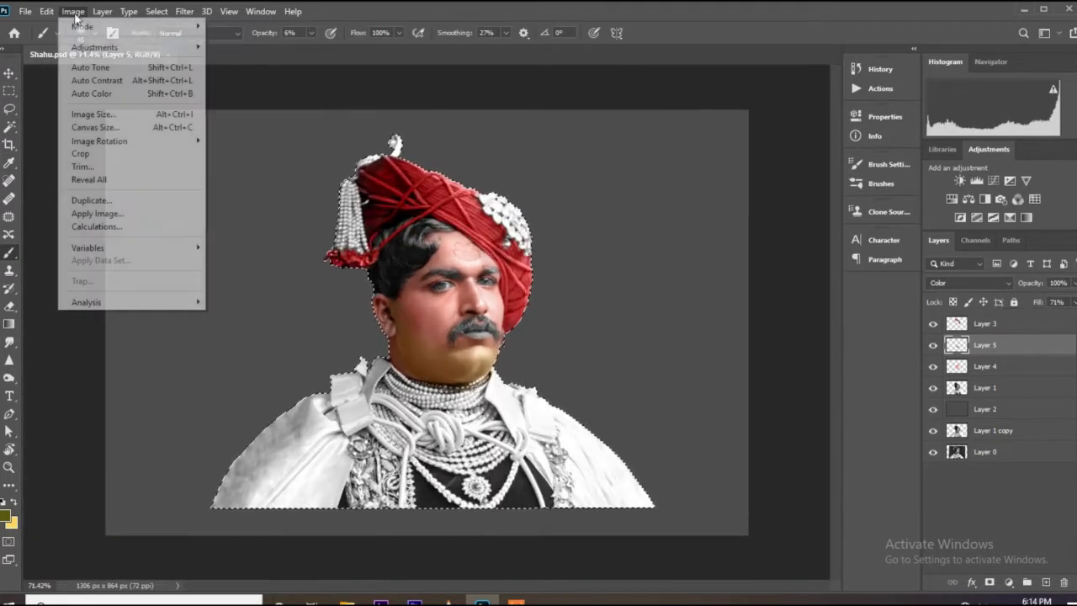
pyautogui.click(250, 133)
pyautogui.moveTo(717, 226); pyautogui.dragTo(748, 226)
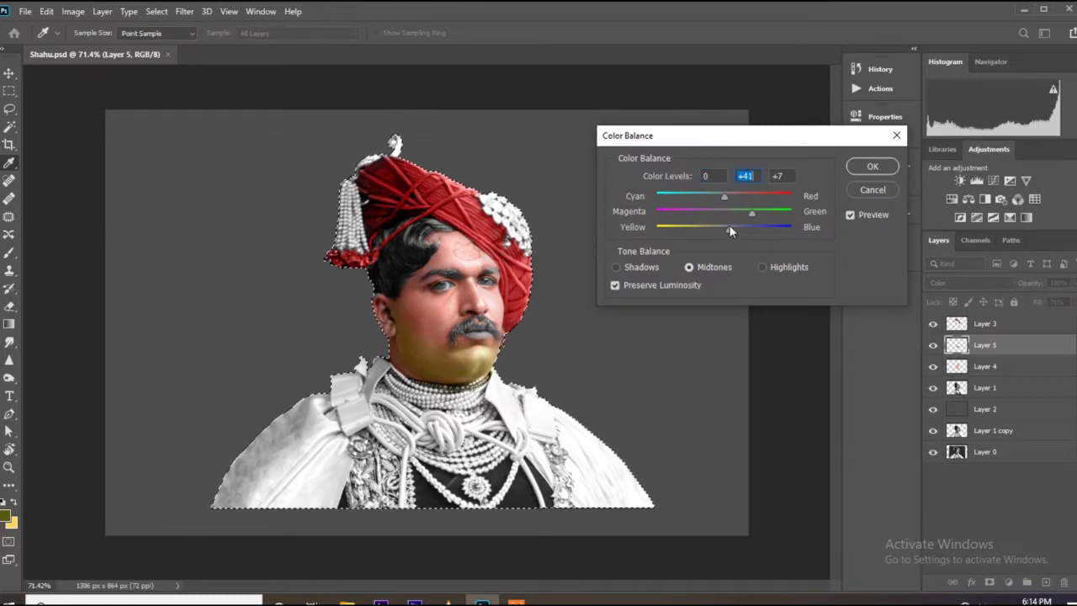
pyautogui.click(872, 165)
pyautogui.moveTo(1043, 323); pyautogui.dragTo(1057, 323)
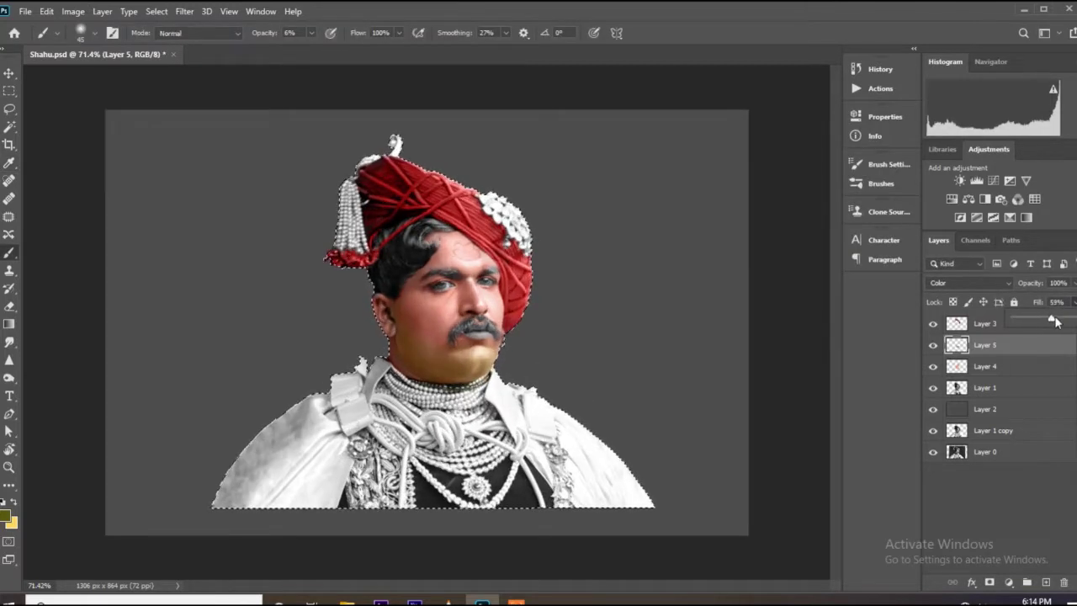
pyautogui.scroll(2, 425, 319)
# Step: Faintly erase stray colour on the turban with a soft eraser, reduced to size 60
pyautogui.click(9, 306)
pyautogui.moveTo(396, 135); pyautogui.dragTo(472, 177)
pyautogui.press('[')
pyautogui.press('[')
pyautogui.press('[')
pyautogui.scroll(-2, 554, 341)
pyautogui.scroll(2, 553, 340)
# Step: On Layer 4, apply Color Balance with Cyan-Red +22 and Yellow-Blue -23
pyautogui.click(984, 366)
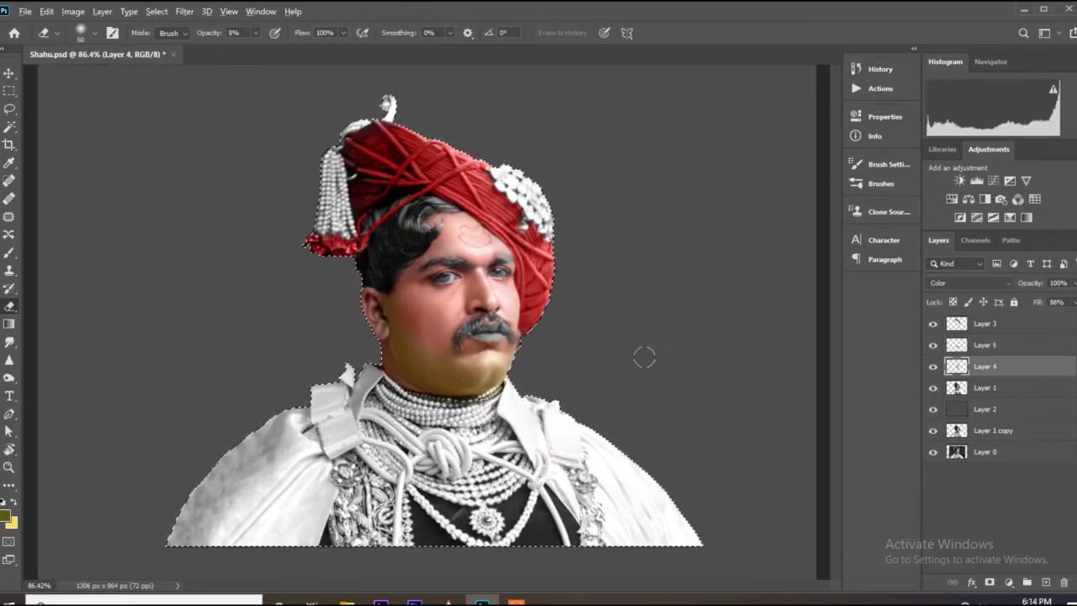
pyautogui.scroll(2, 522, 311)
pyautogui.click(72, 12)
pyautogui.hotkey('ctrl', 'b')
pyautogui.click(713, 224)
pyautogui.moveTo(733, 192); pyautogui.dragTo(739, 195)
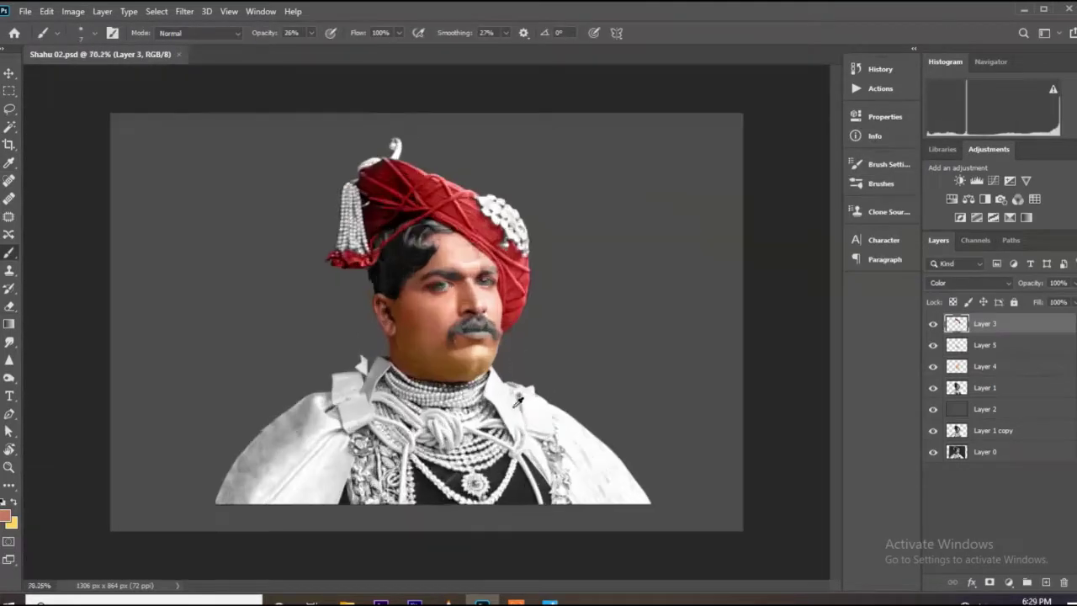
# Step: Add Layer 6 in Color blend mode with a pale gold foreground, #fad864
pyautogui.scroll(2, 520, 401)
pyautogui.hotkey('ctrl', 'shift', 'alt', 'n')
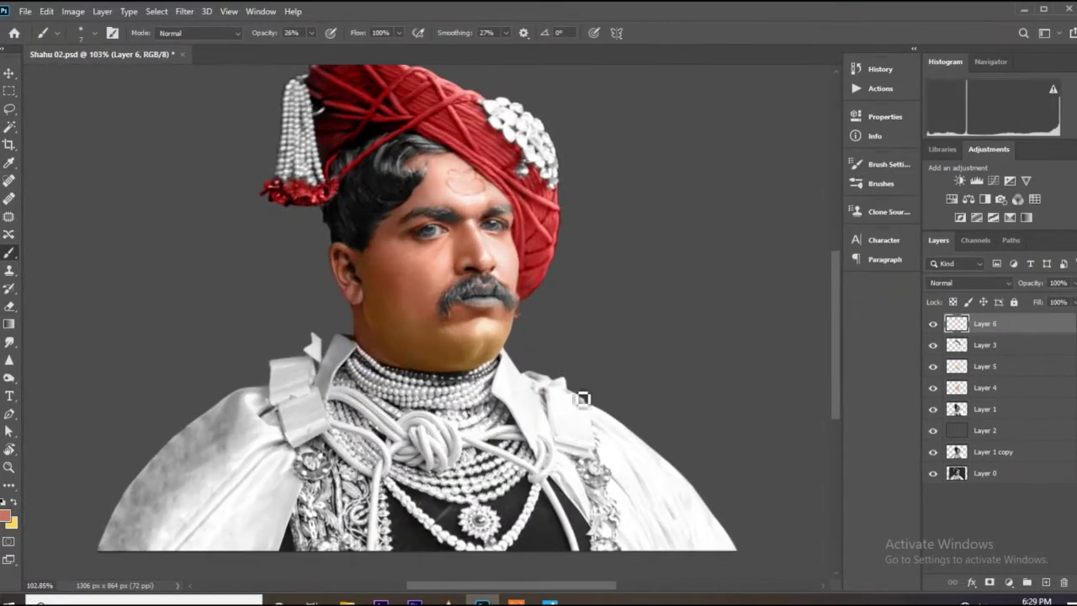
pyautogui.click(8, 513)
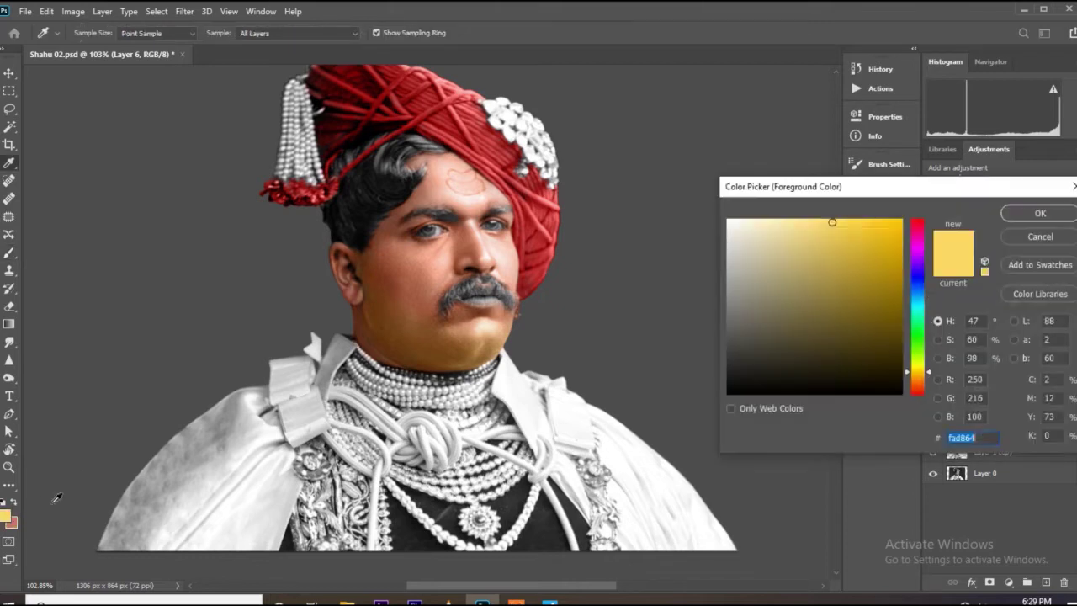
pyautogui.click(917, 375)
pyautogui.press('Return')
pyautogui.click(968, 283)
pyautogui.click(968, 575)
# Step: Paint the chest brooch and ornament gold, with brush opacity raised to 74%
pyautogui.hotkey('ctrl', '+')
pyautogui.hotkey('ctrl', '+')
pyautogui.hotkey('ctrl', '+')
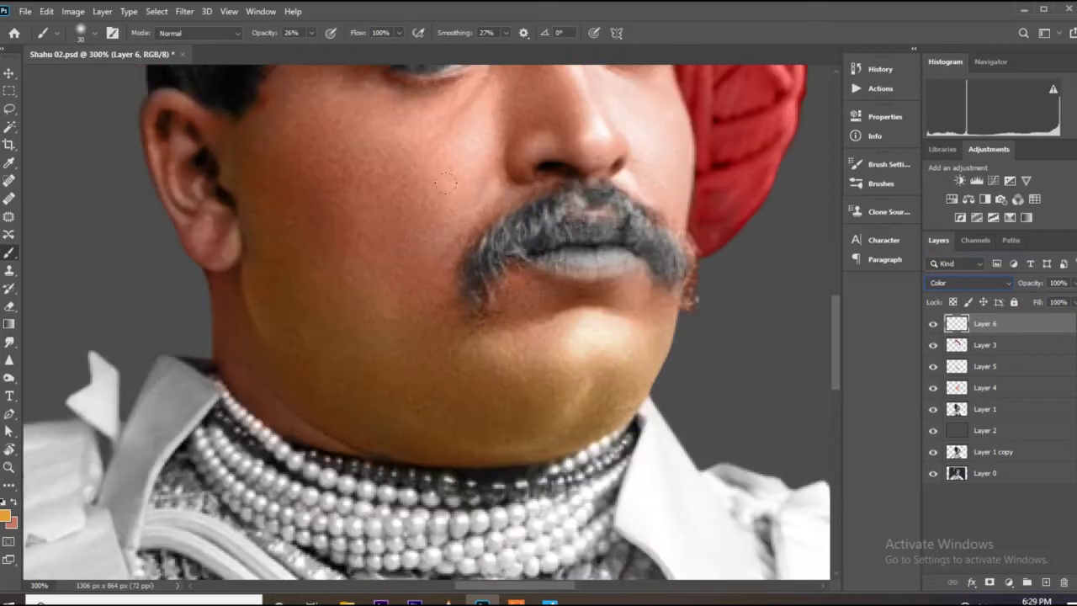
pyautogui.hotkey('ctrl', '-')
pyautogui.hotkey('ctrl', '-')
pyautogui.hotkey('ctrl', '-')
pyautogui.scroll(2, 449, 444)
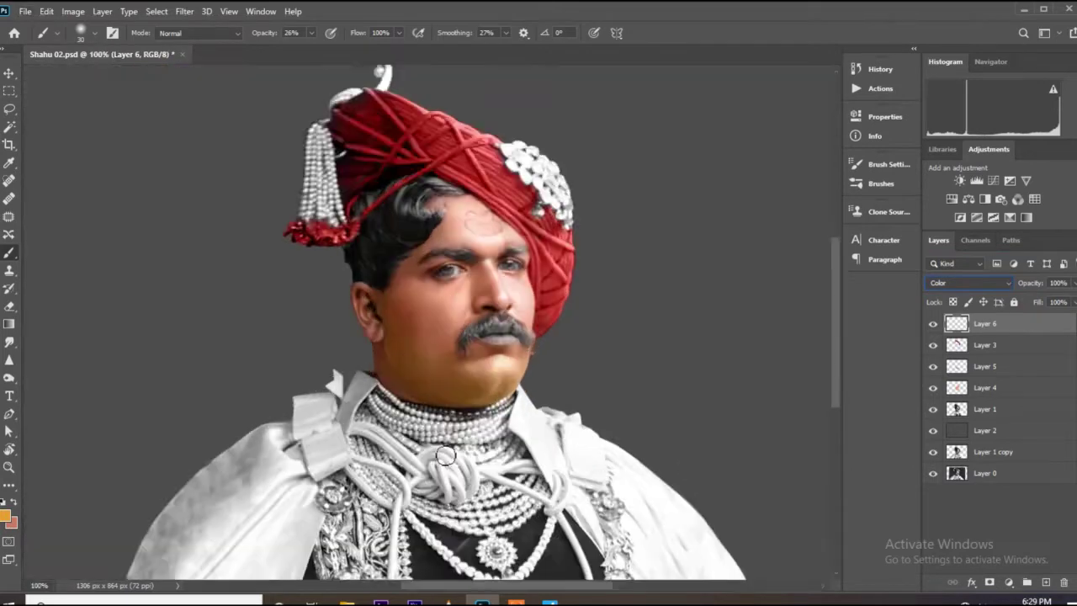
pyautogui.scroll(2, 449, 444)
pyautogui.scroll(2, 449, 444)
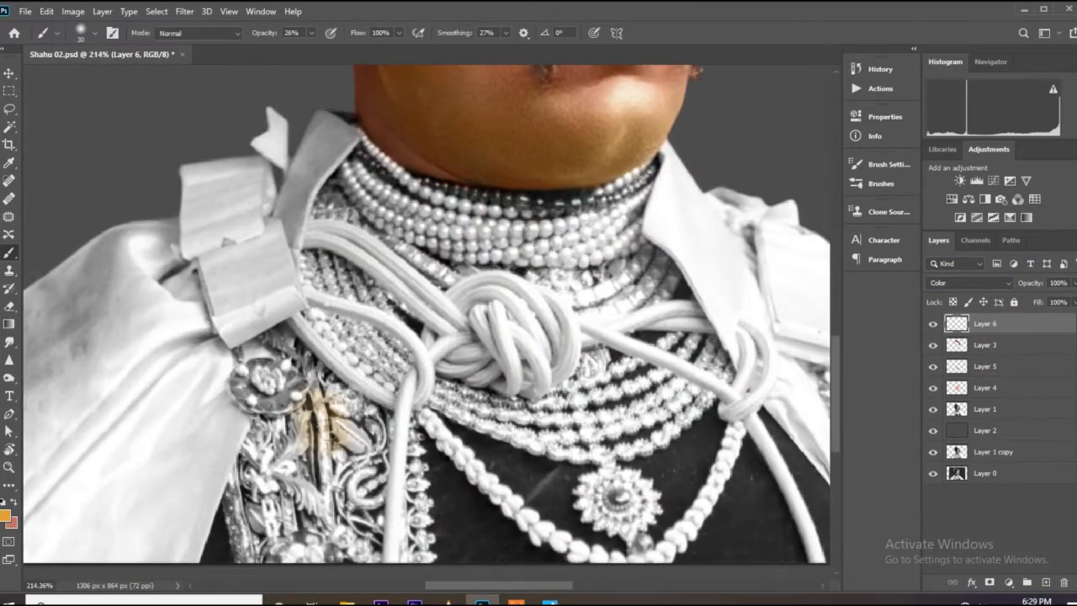
pyautogui.moveTo(324, 396); pyautogui.dragTo(290, 513)
pyautogui.moveTo(312, 33); pyautogui.dragTo(333, 47)
# Step: Scroll around the pendant and necklace area to review the gold jewellery
pyautogui.scroll(-3, 301, 412)
pyautogui.scroll(-2, 296, 421)
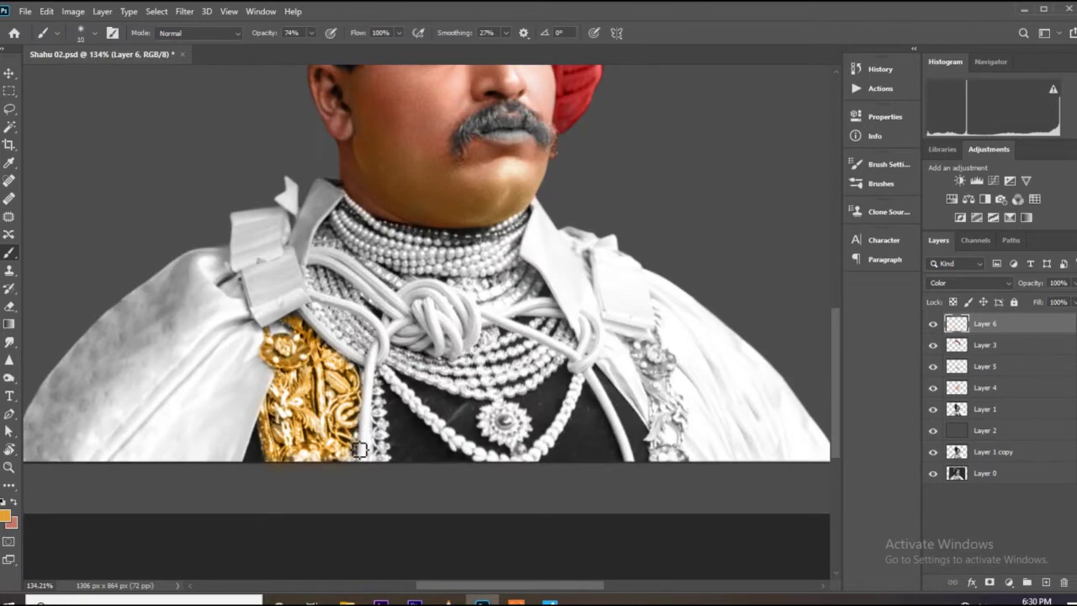
pyautogui.scroll(5, 358, 441)
pyautogui.hscroll(-2, 217, 239)
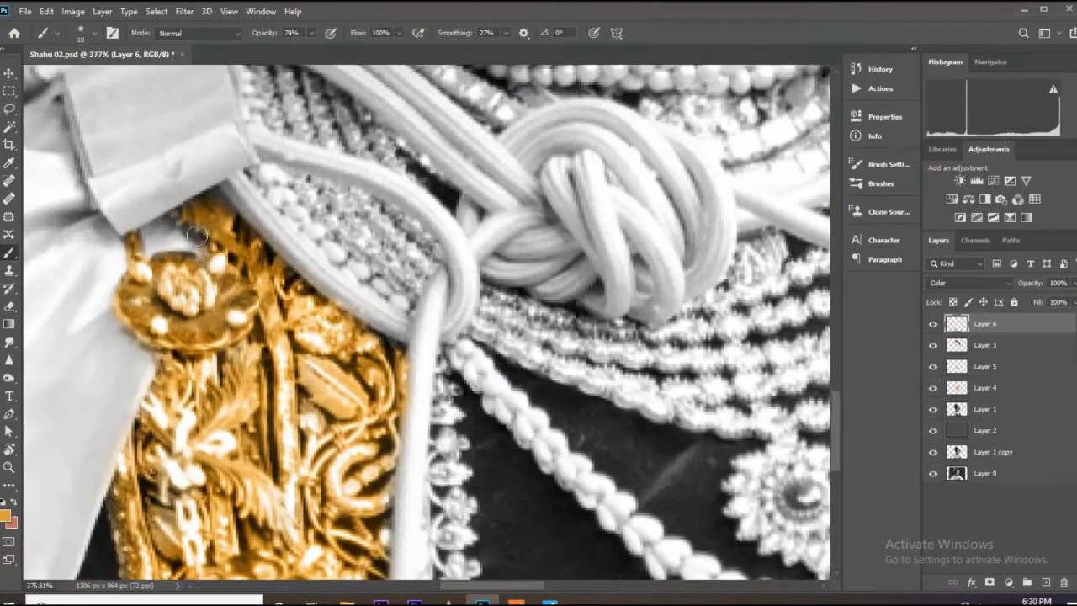
pyautogui.scroll(-5, 174, 218)
pyautogui.scroll(5, 368, 273)
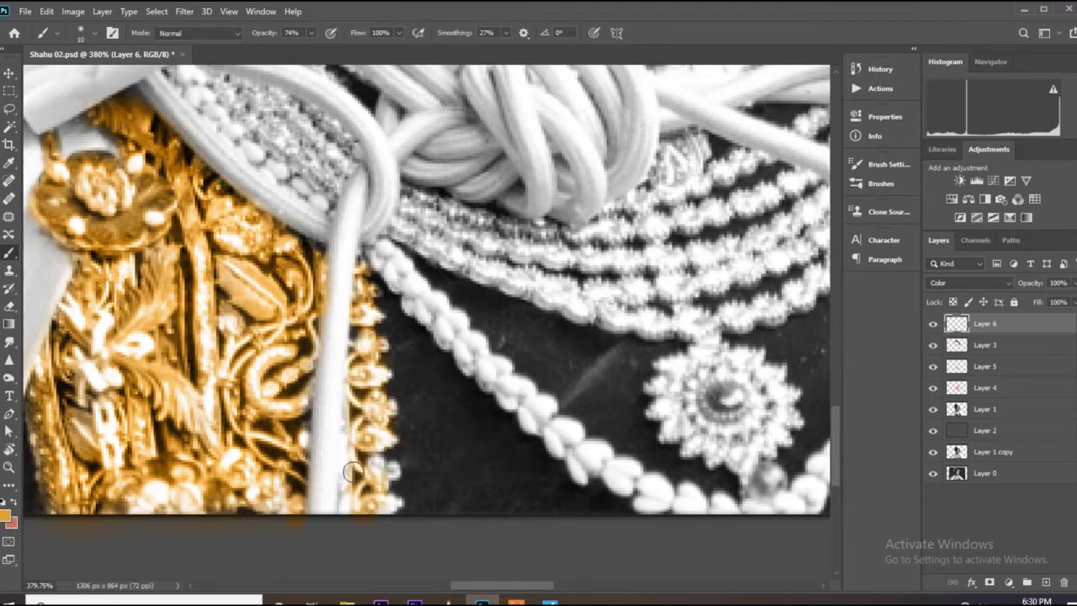
pyautogui.scroll(-1, 299, 387)
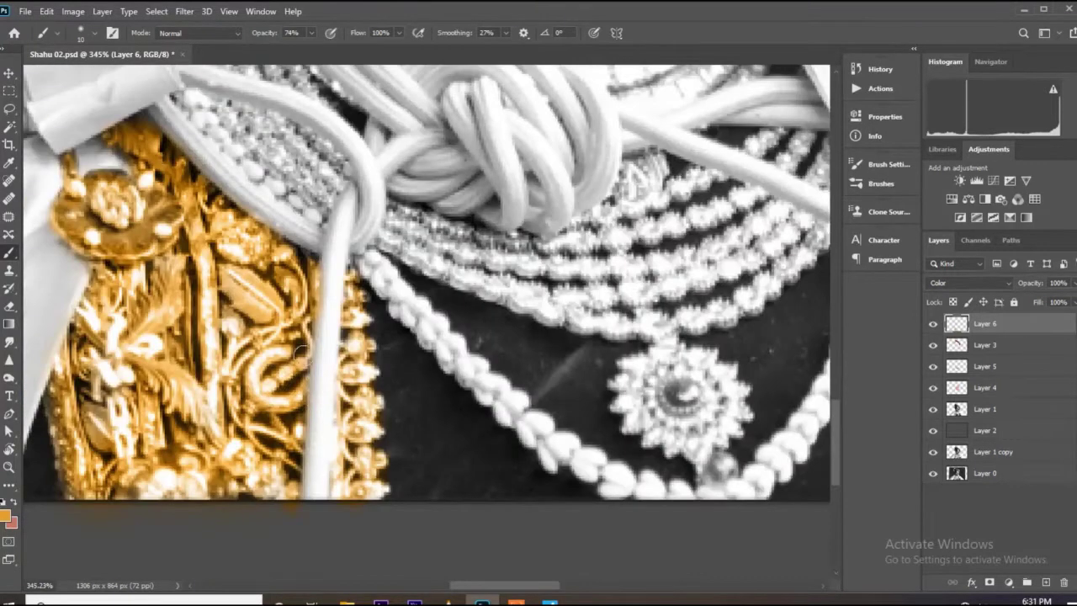
pyautogui.scroll(-3, 300, 355)
pyautogui.scroll(-3, 320, 396)
pyautogui.scroll(6, 328, 360)
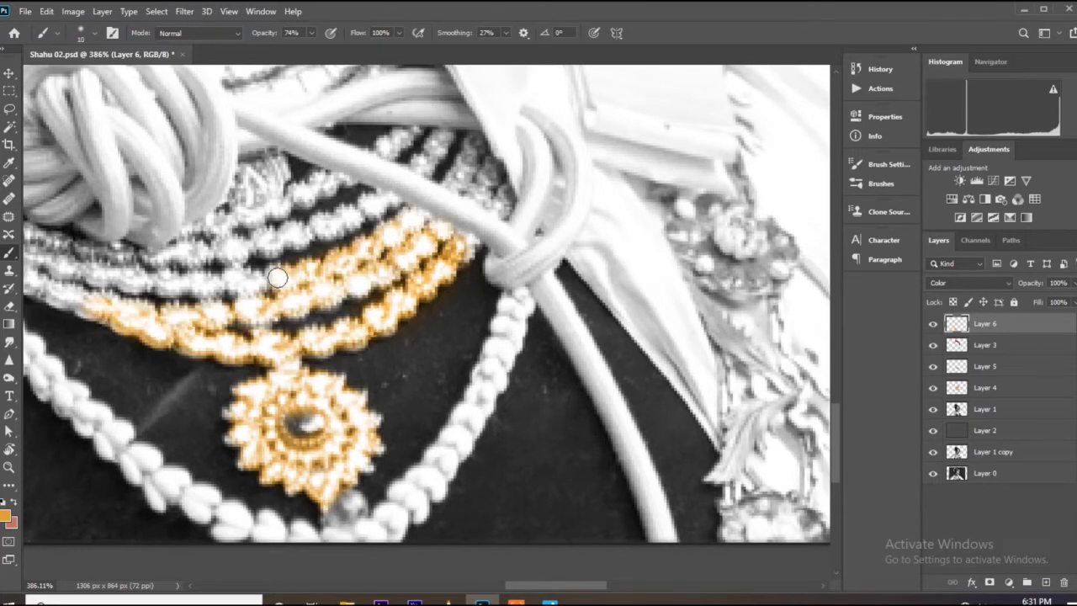
# Step: Scroll up and down over the beaded necklace strands beneath the pearl collar
pyautogui.scroll(-2, 278, 278)
pyautogui.scroll(3, 261, 297)
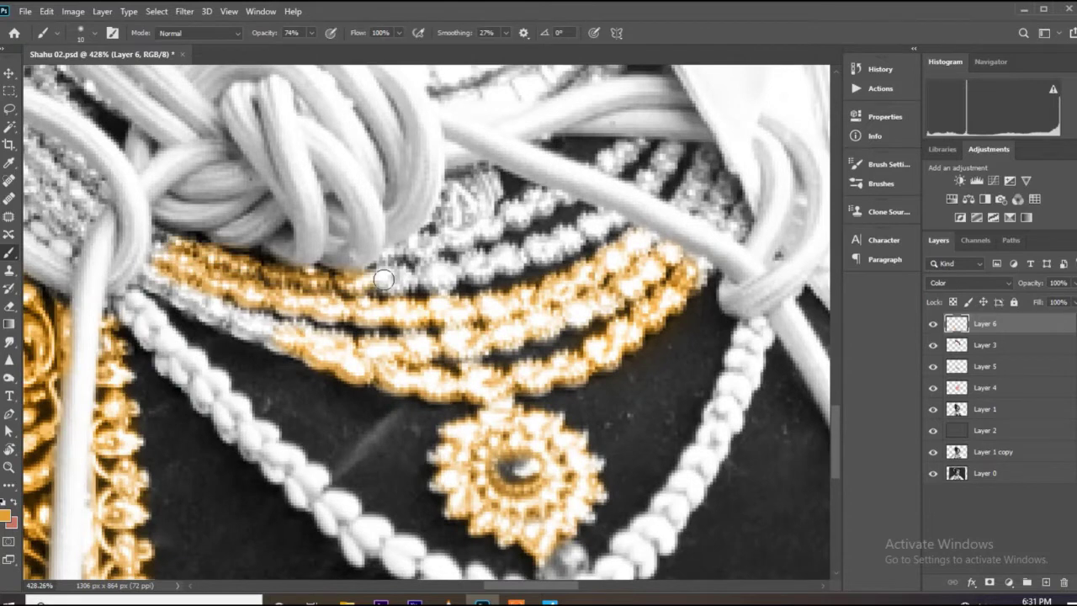
pyautogui.scroll(-2, 145, 296)
pyautogui.scroll(2, 150, 330)
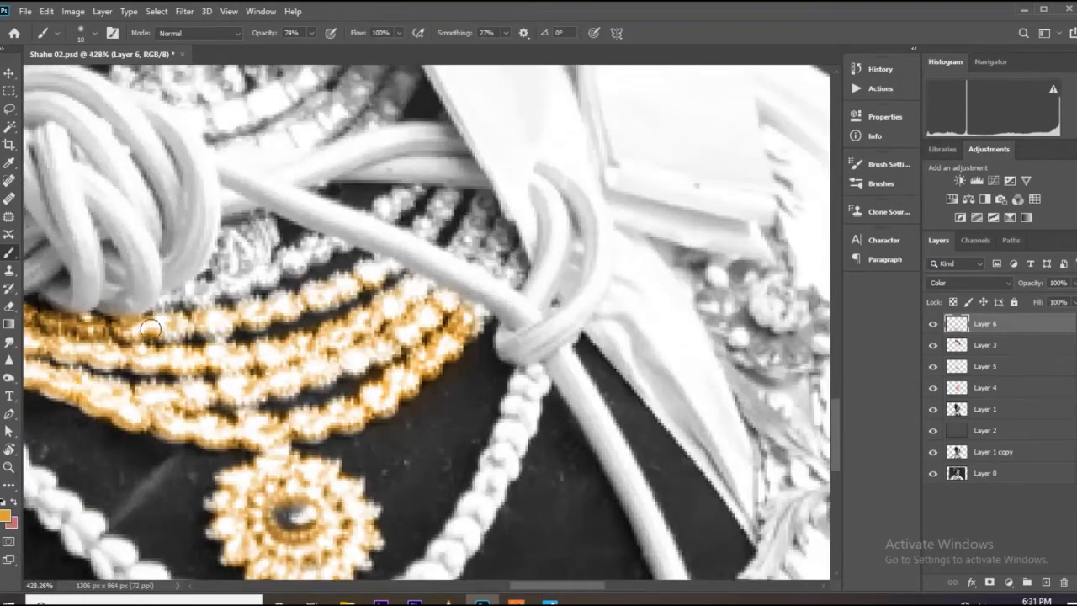
pyautogui.scroll(-3, 254, 233)
pyautogui.scroll(2, 296, 274)
pyautogui.scroll(3, 370, 252)
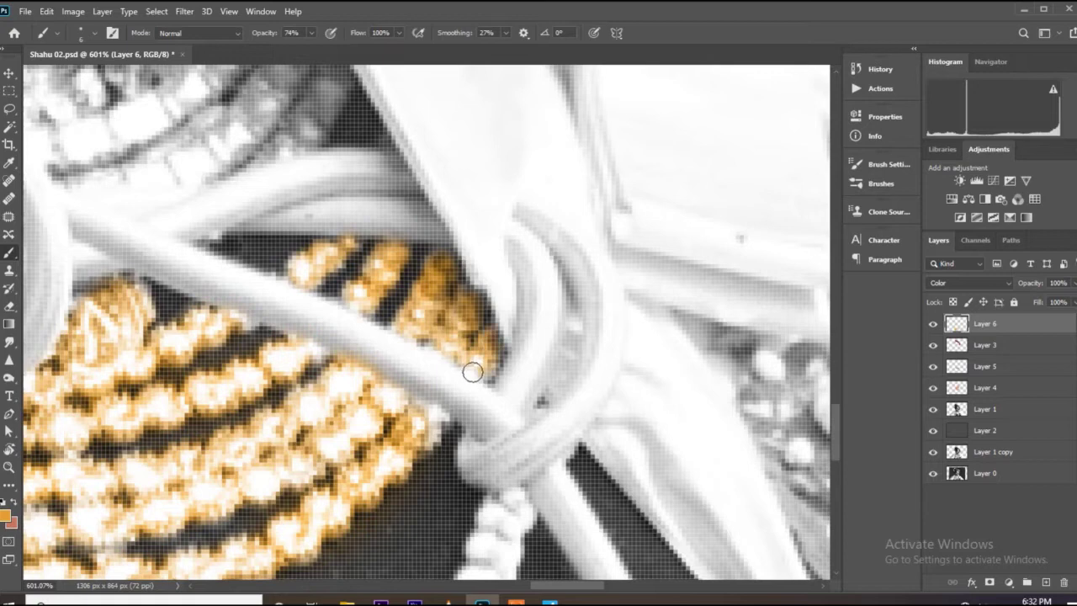
pyautogui.scroll(-3, 294, 333)
pyautogui.scroll(-2, 320, 353)
pyautogui.scroll(5, 360, 397)
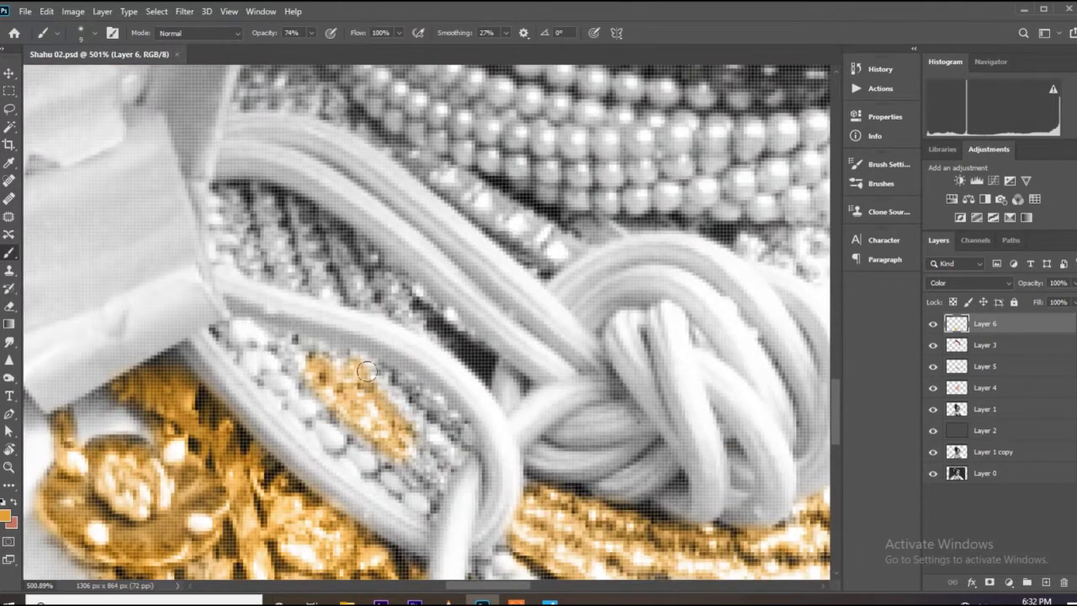
pyautogui.scroll(-3, 290, 339)
pyautogui.scroll(-2, 290, 339)
pyautogui.scroll(3, 291, 337)
pyautogui.scroll(3, 291, 337)
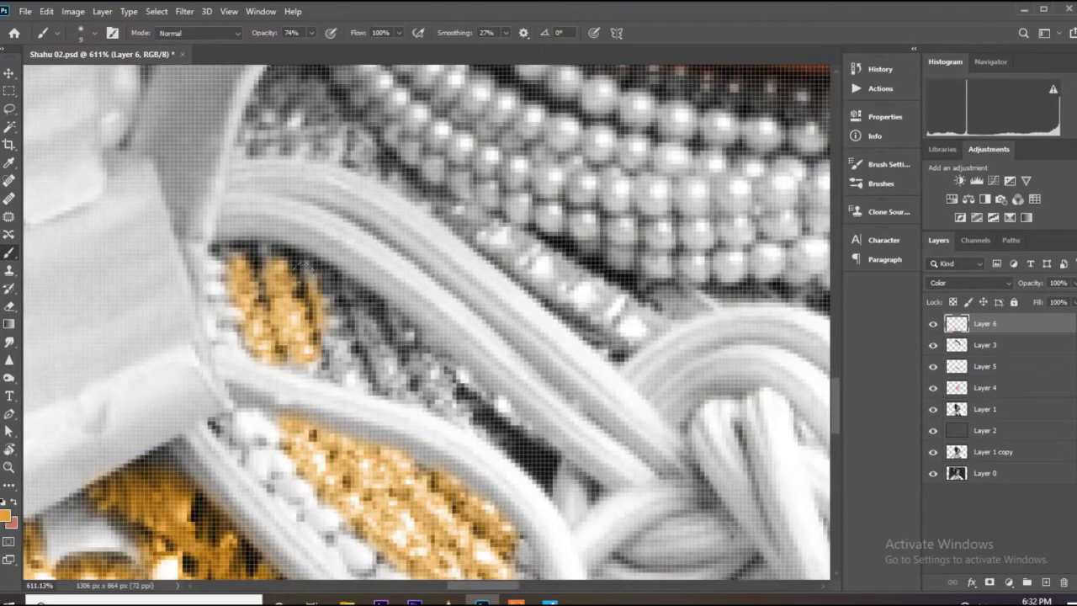
pyautogui.scroll(-2, 352, 379)
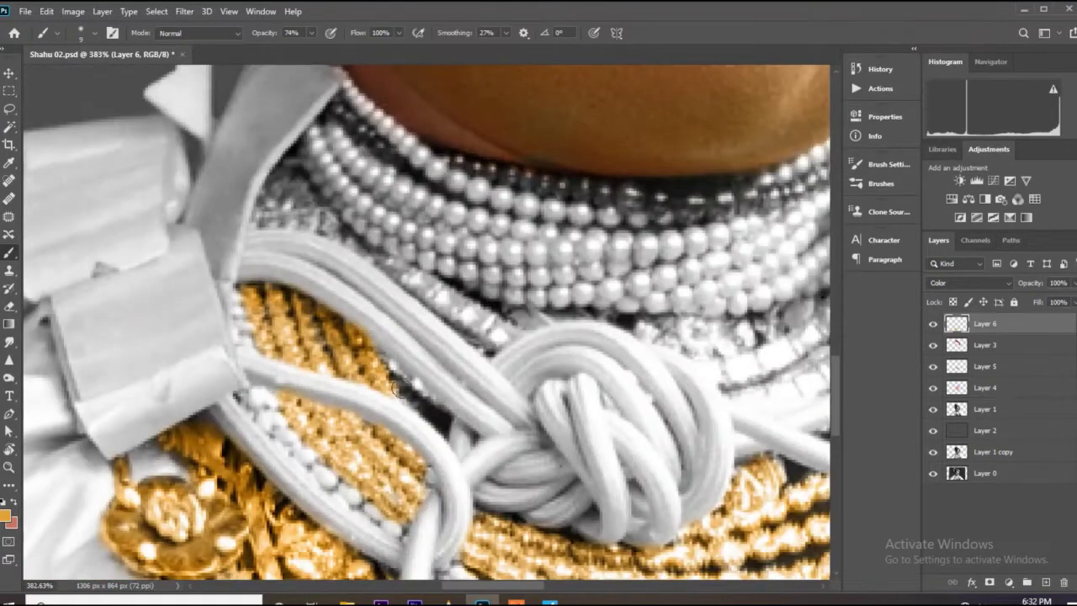
pyautogui.scroll(-3, 395, 389)
pyautogui.scroll(4, 304, 236)
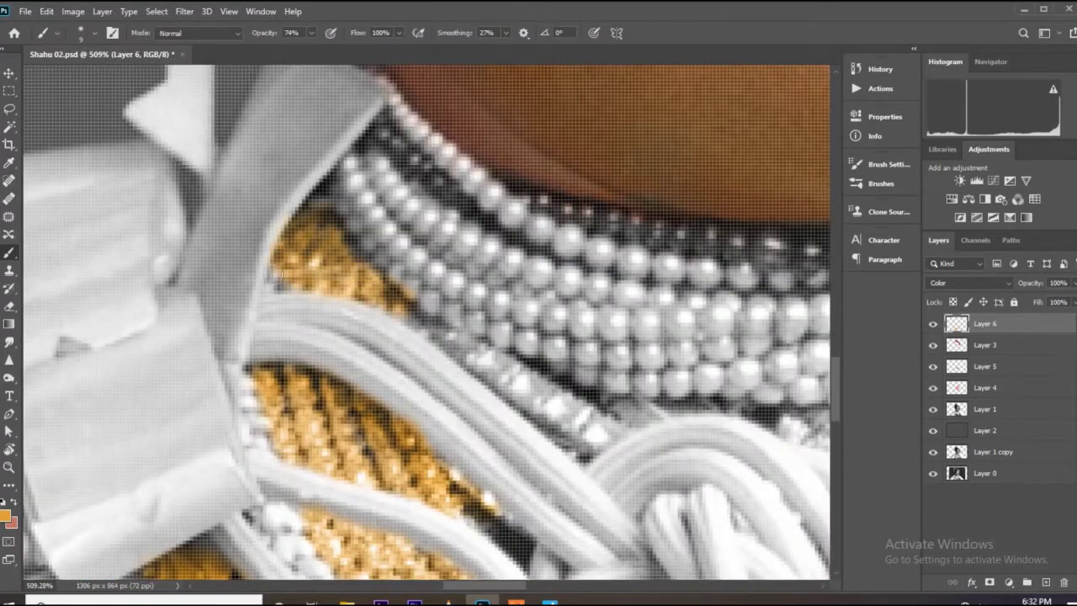
pyautogui.scroll(-3, 597, 428)
pyautogui.scroll(3, 469, 410)
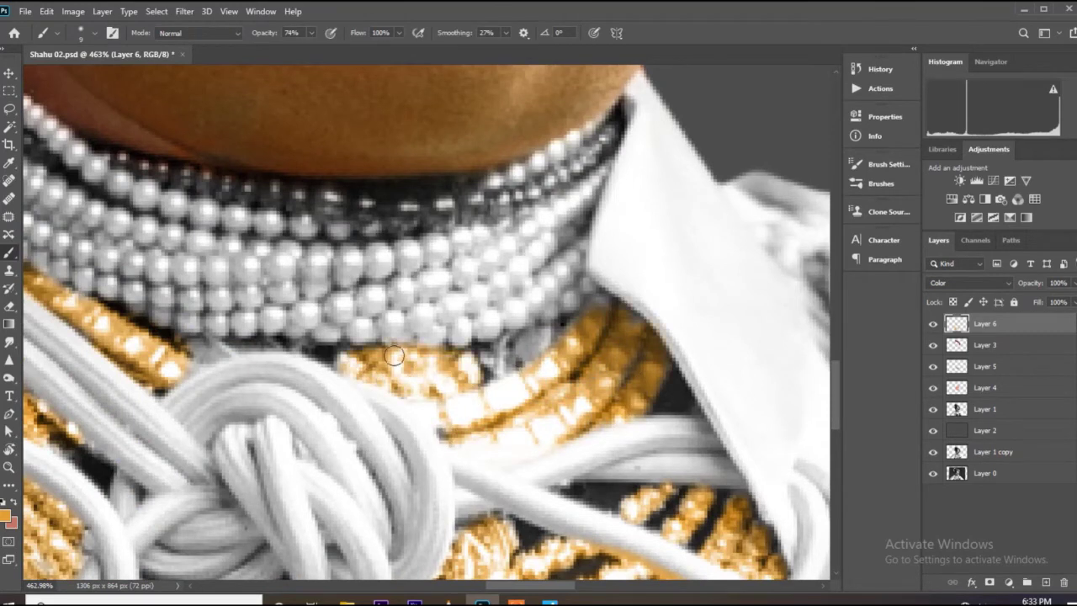
pyautogui.scroll(-2, 532, 333)
pyautogui.scroll(2, 378, 353)
pyautogui.scroll(-2, 469, 373)
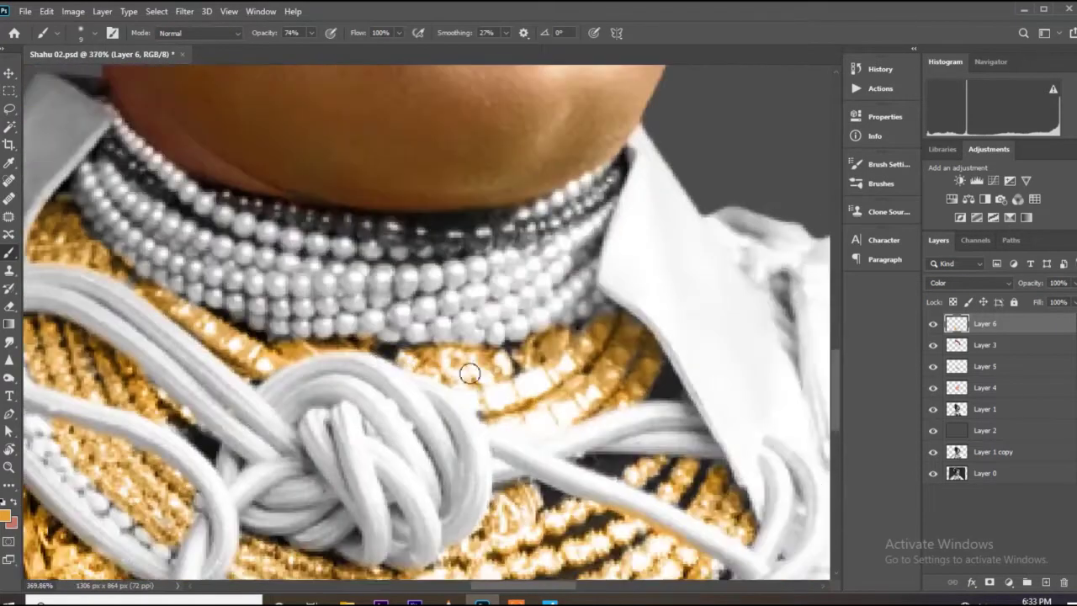
pyautogui.scroll(-5, 485, 406)
# Step: Zoom in and paint gold along the necklace strands and its lower edge on Layer 6
pyautogui.scroll(-1, 505, 438)
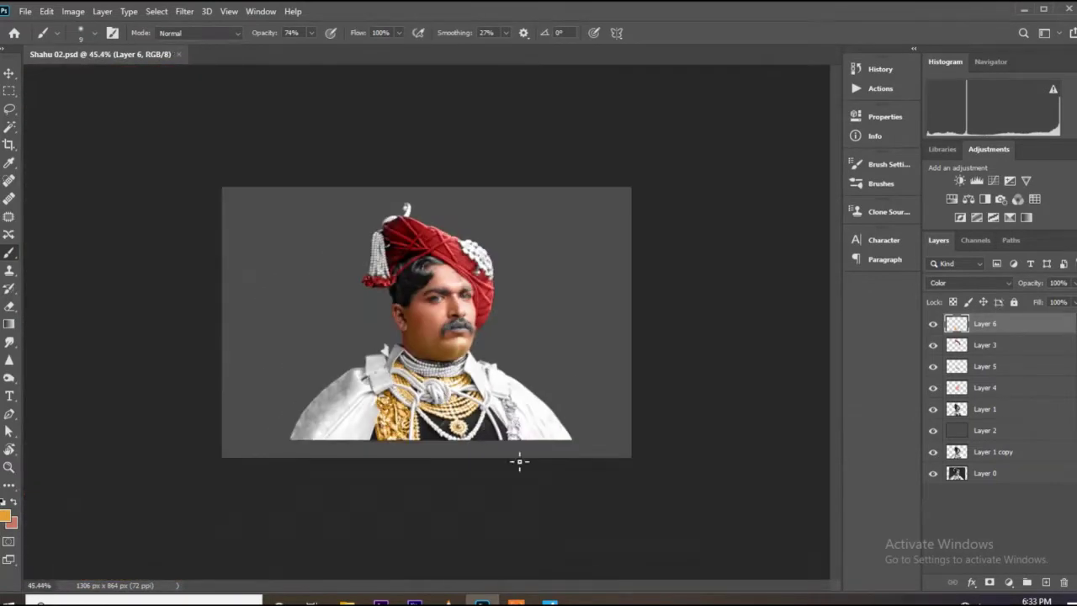
pyautogui.scroll(3, 517, 456)
pyautogui.scroll(2, 496, 444)
pyautogui.scroll(2, 496, 445)
pyautogui.scroll(1, 488, 289)
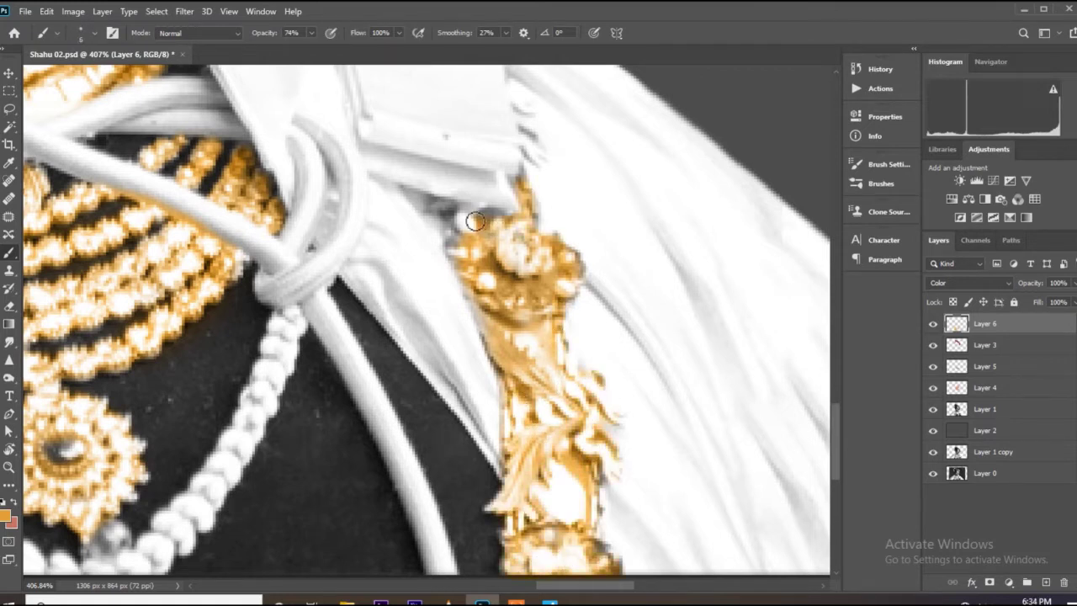
pyautogui.scroll(-1, 538, 204)
pyautogui.scroll(2, 524, 348)
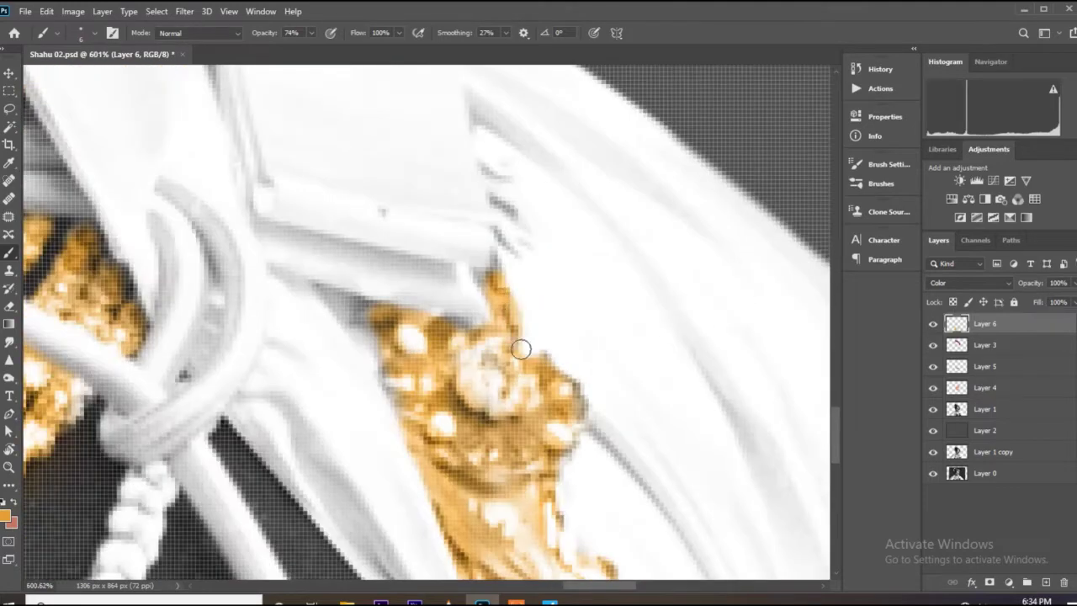
pyautogui.scroll(-2, 496, 281)
pyautogui.scroll(2, 543, 492)
pyautogui.scroll(-1, 543, 492)
pyautogui.scroll(-2, 555, 421)
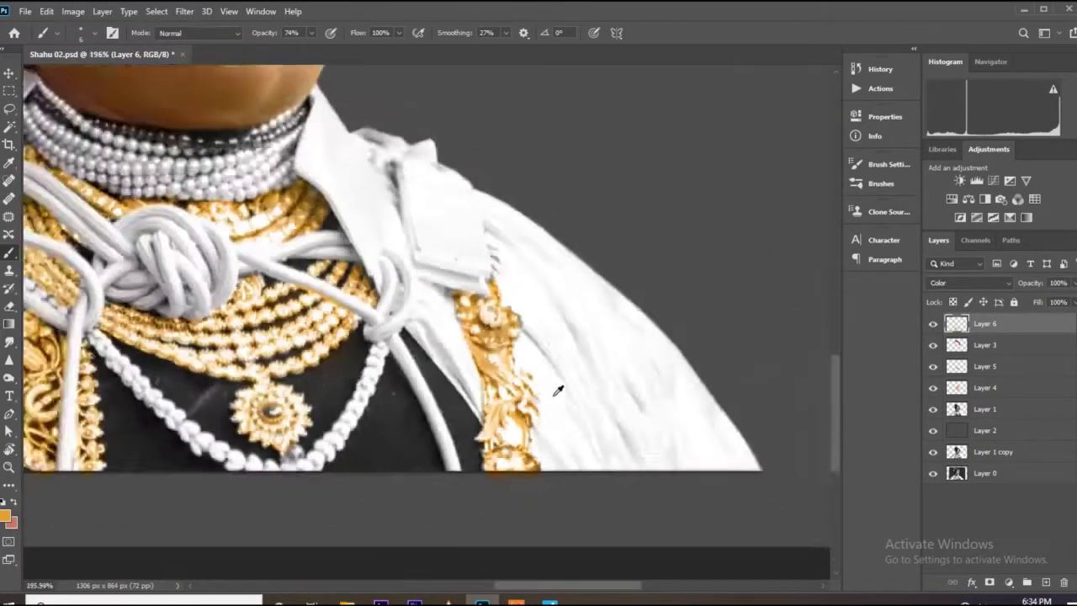
pyautogui.scroll(-2, 553, 385)
pyautogui.scroll(1, 455, 418)
pyautogui.scroll(3, 412, 395)
pyautogui.moveTo(330, 360); pyautogui.dragTo(300, 359)
pyautogui.moveTo(530, 326)
pyautogui.mouseDown()
pyautogui.moveTo(570, 315)
pyautogui.moveTo(342, 406)
pyautogui.mouseUp()
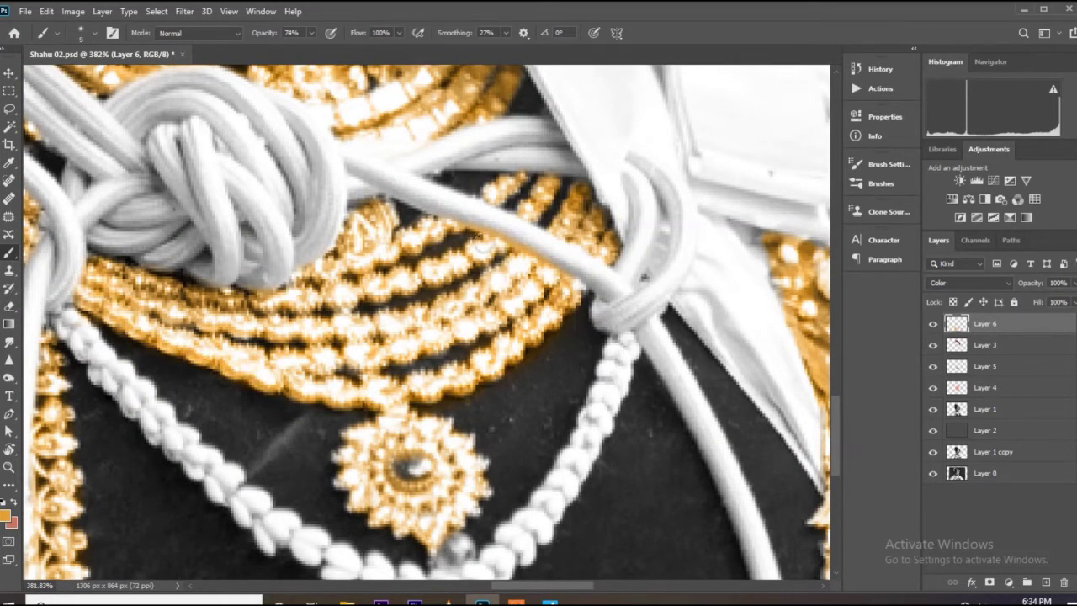
# Step: Gild the shoulder ornament and the jewelled band along the coat's lapel on Layer 6
pyautogui.scroll(-5, 592, 242)
pyautogui.scroll(5, 524, 226)
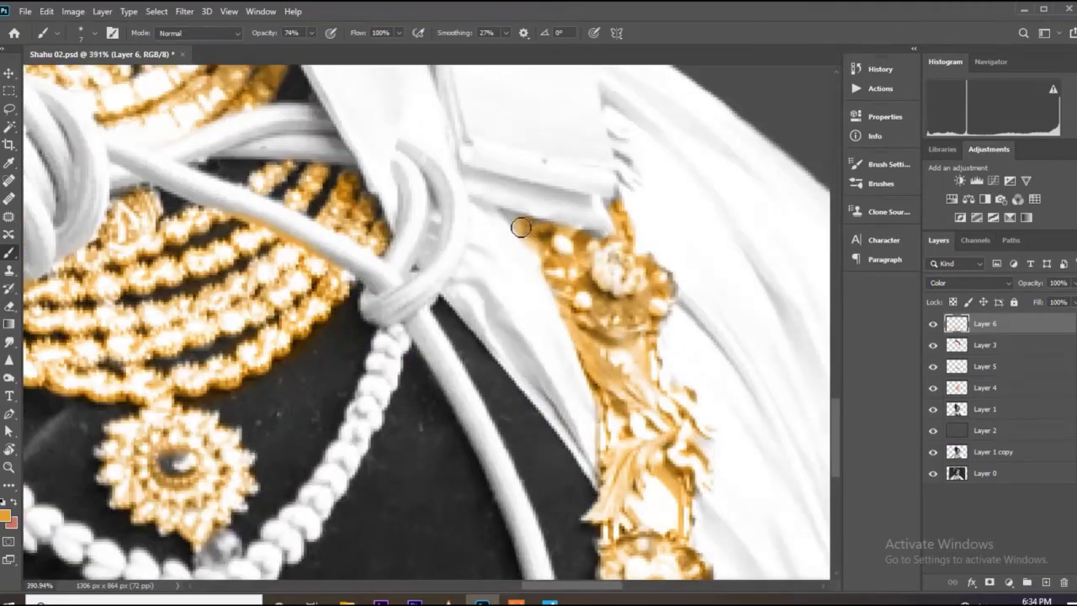
pyautogui.scroll(3, 579, 252)
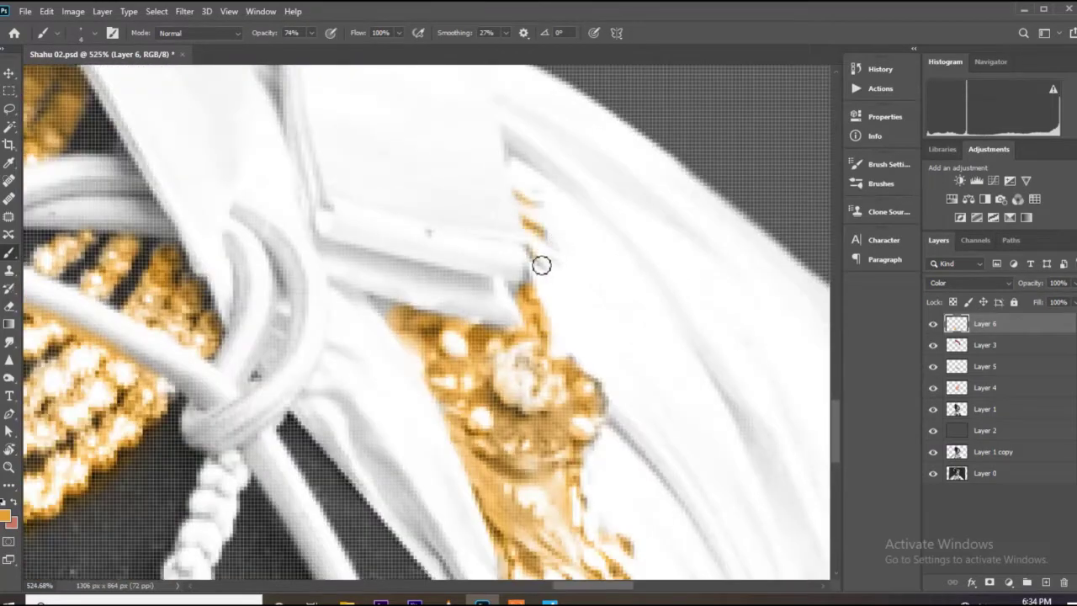
pyautogui.scroll(-3, 541, 265)
pyautogui.scroll(2, 524, 223)
pyautogui.scroll(-2, 525, 223)
pyautogui.scroll(2, 480, 159)
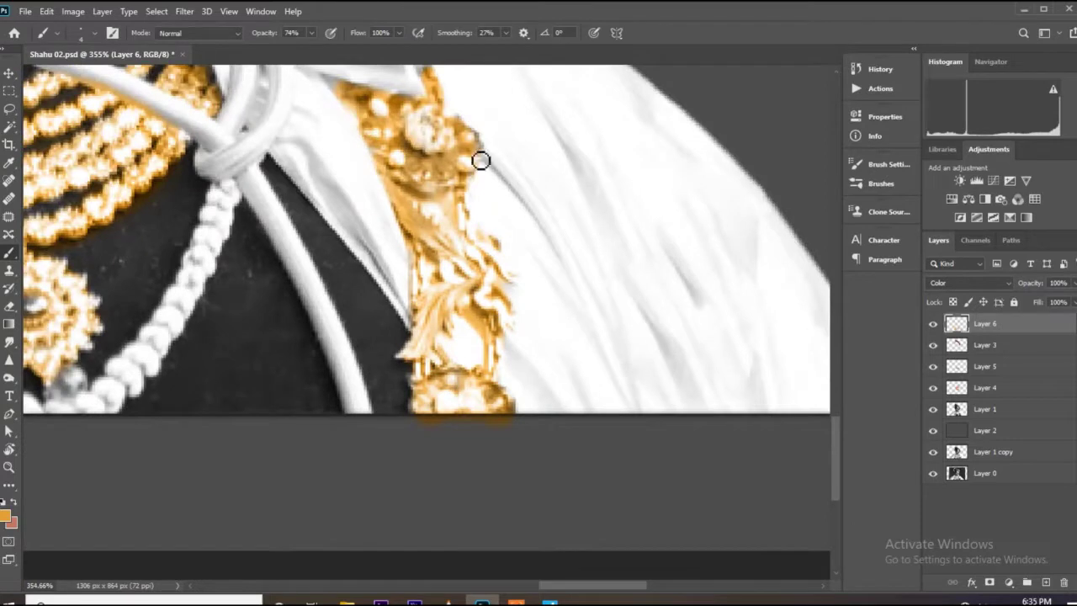
pyautogui.scroll(-4, 480, 160)
pyautogui.scroll(-2, 471, 252)
pyautogui.scroll(2, 446, 379)
pyautogui.scroll(1, 441, 420)
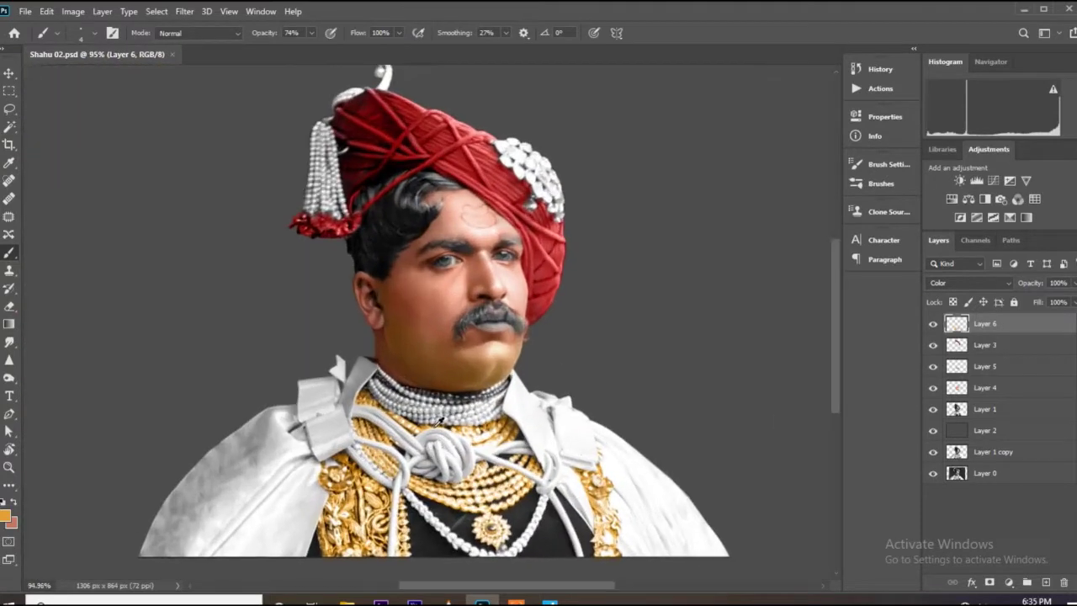
pyautogui.scroll(2, 439, 421)
pyautogui.scroll(2, 455, 437)
pyautogui.scroll(-4, 497, 480)
pyautogui.scroll(-1, 528, 515)
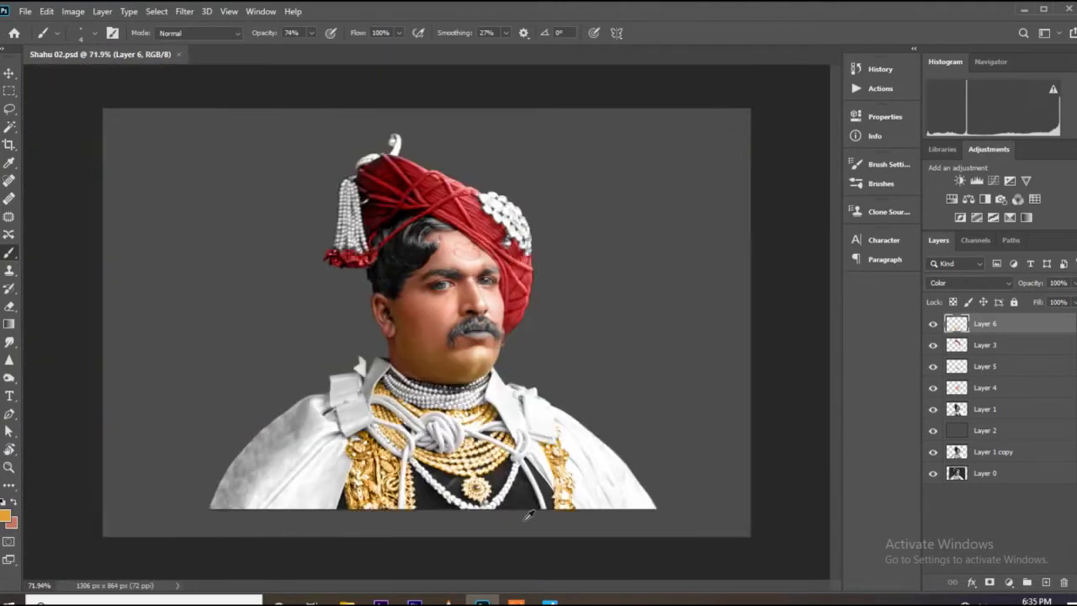
pyautogui.scroll(1, 528, 515)
# Step: Make Layer 3 active and set the foreground colour to red
pyautogui.click(976, 345)
pyautogui.scroll(5, 471, 517)
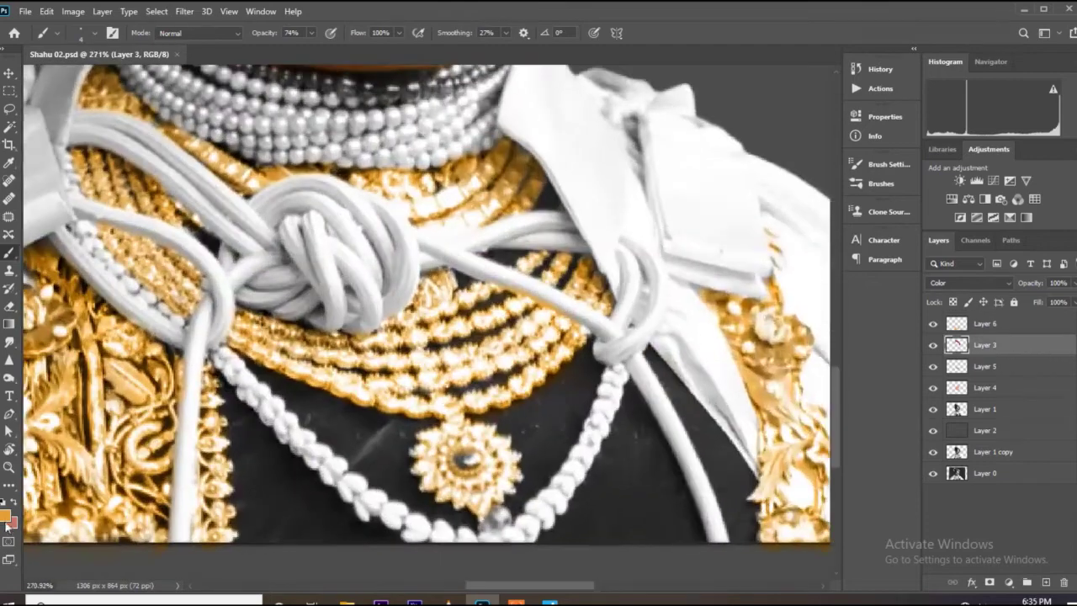
pyautogui.click(6, 516)
pyautogui.click(918, 228)
pyautogui.press('Return')
# Step: Brush red over the pendant's centre stone and the bead below it
pyautogui.press('b')
pyautogui.scroll(3, 499, 445)
pyautogui.moveTo(472, 454); pyautogui.dragTo(504, 450)
pyautogui.scroll(-3, 499, 454)
pyautogui.scroll(3, 505, 450)
pyautogui.scroll(-5, 482, 480)
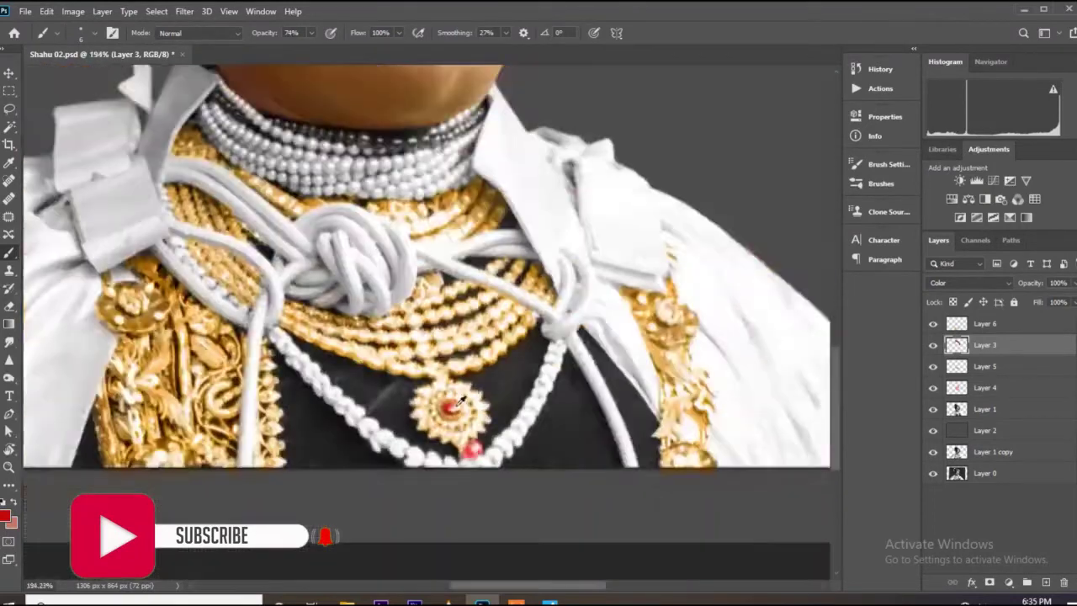
pyautogui.scroll(-3, 505, 475)
pyautogui.scroll(1, 539, 473)
pyautogui.scroll(1, 548, 474)
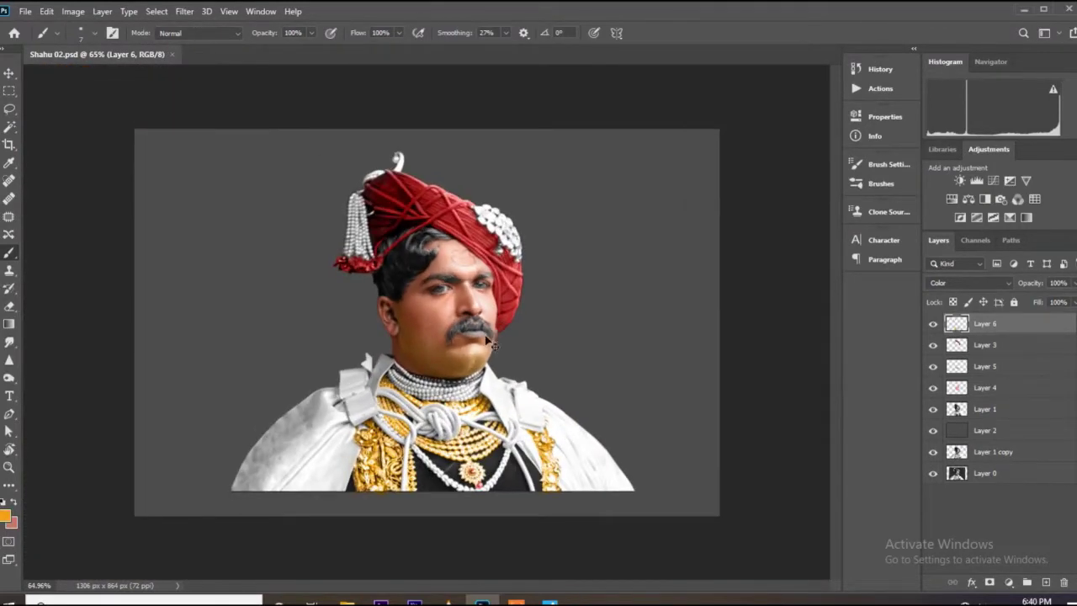
# Step: Add a new Layer 7 above Layer 6 and set the foreground to deep red
pyautogui.click(1046, 582)
pyautogui.scroll(2, 459, 378)
pyautogui.click(6, 516)
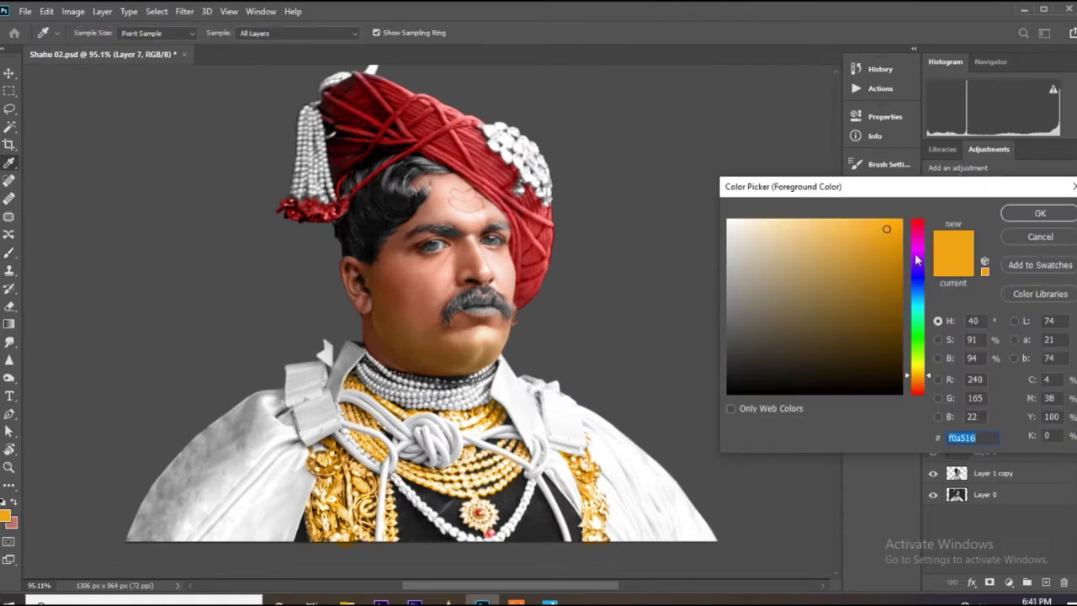
pyautogui.click(923, 223)
pyautogui.click(895, 298)
pyautogui.press('Return')
# Step: Set Layer 7's blend mode to Color, ready for brushing
pyautogui.scroll(-2, 540, 451)
pyautogui.scroll(3, 538, 452)
pyautogui.click(968, 283)
pyautogui.click(968, 572)
pyautogui.scroll(3, 568, 518)
pyautogui.scroll(2, 425, 450)
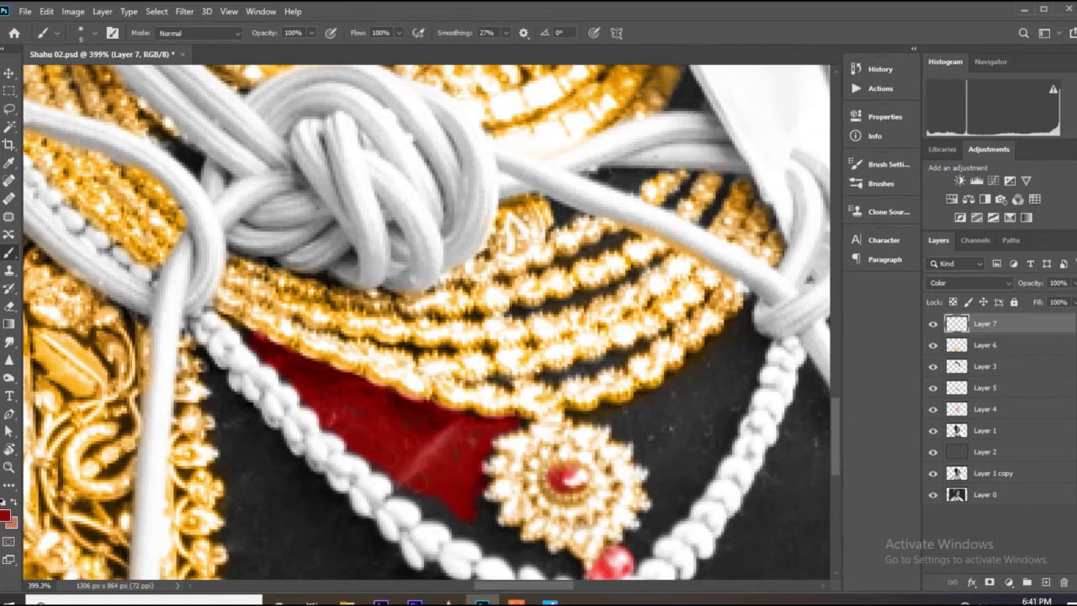
# Step: Paint Layer 7 red over the dark fabric around the pendant, up to the pearl border
pyautogui.scroll(4, 288, 362)
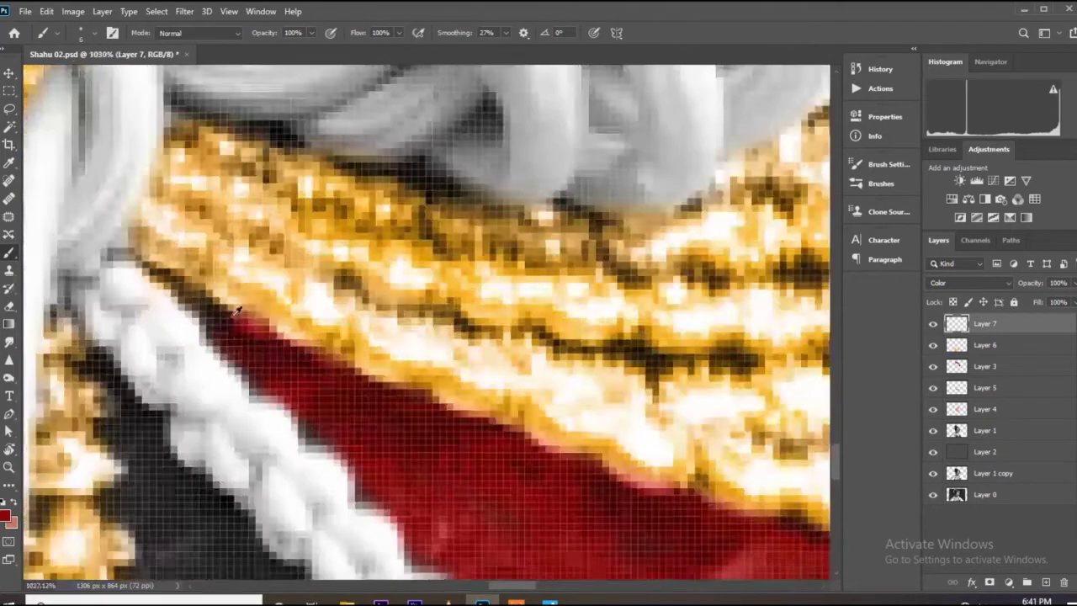
pyautogui.scroll(-2, 277, 323)
pyautogui.scroll(1, 400, 323)
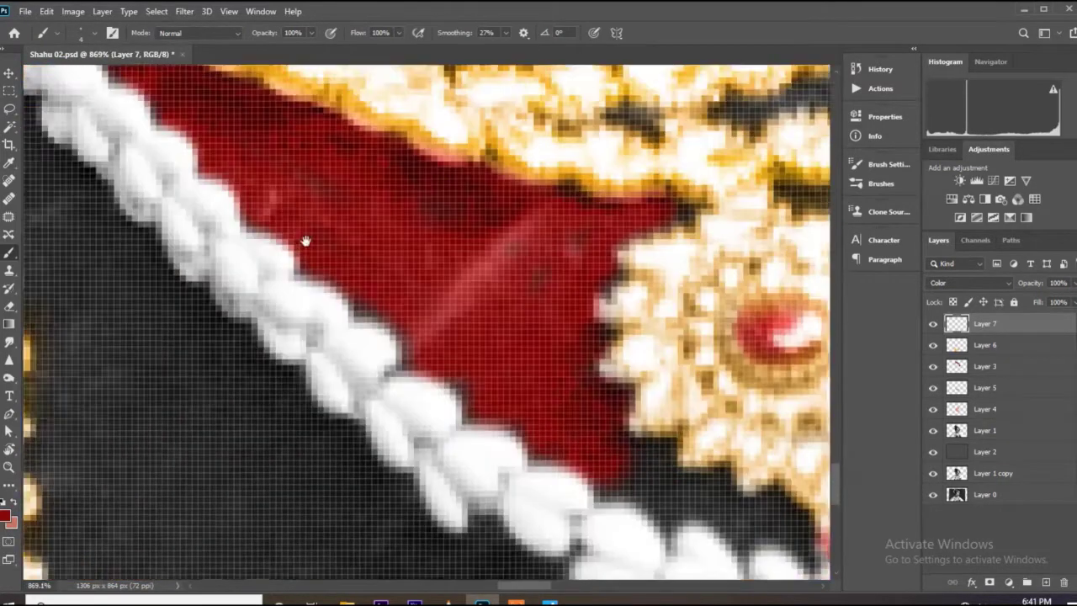
pyautogui.scroll(1, 584, 361)
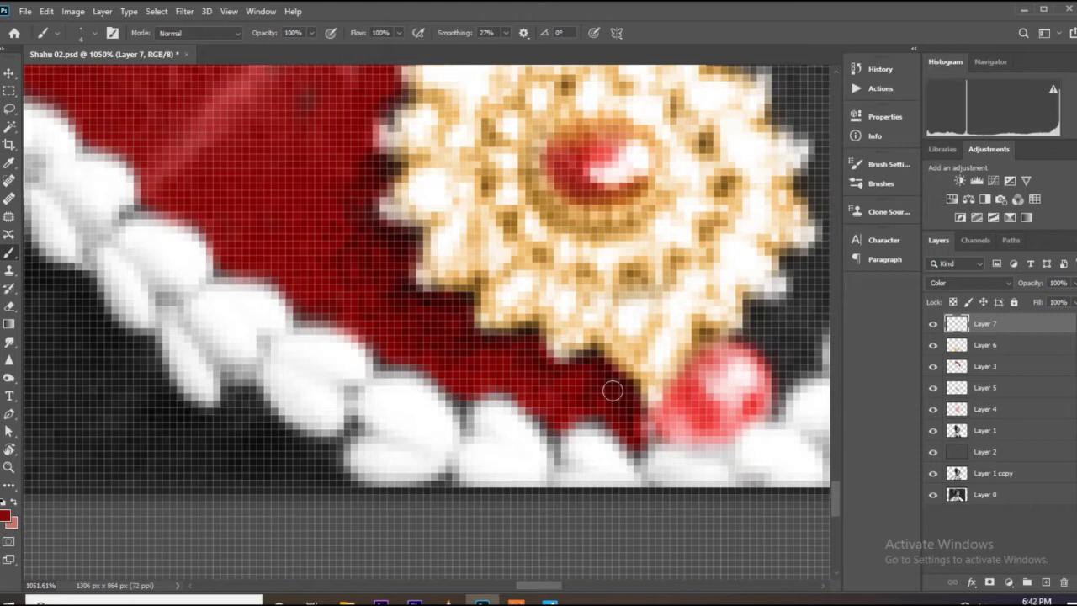
pyautogui.scroll(-3, 612, 390)
pyautogui.scroll(3, 534, 404)
pyautogui.scroll(2, 489, 384)
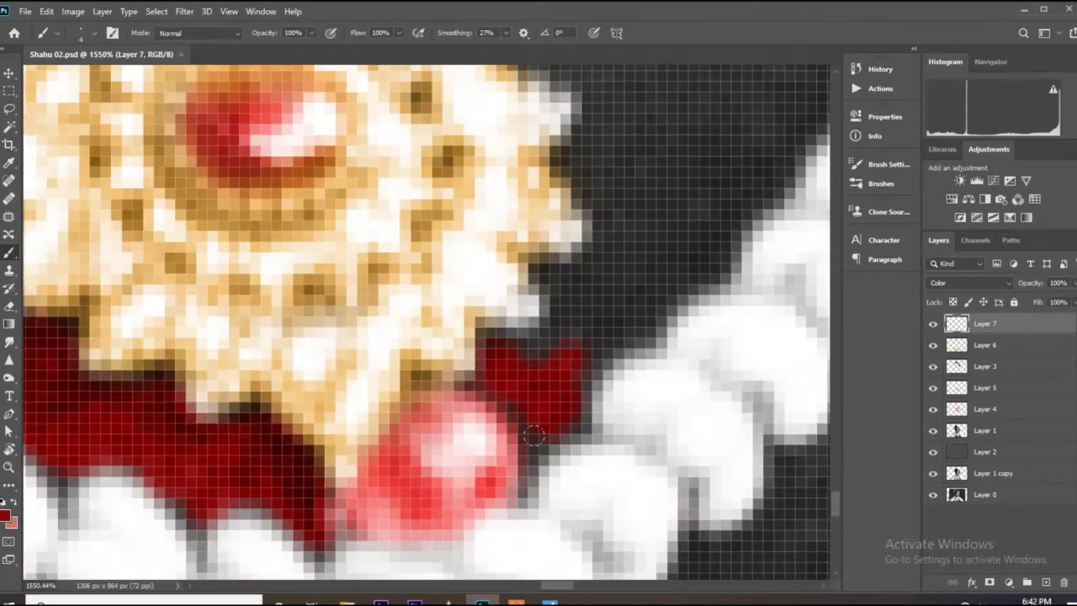
pyautogui.scroll(-3, 604, 335)
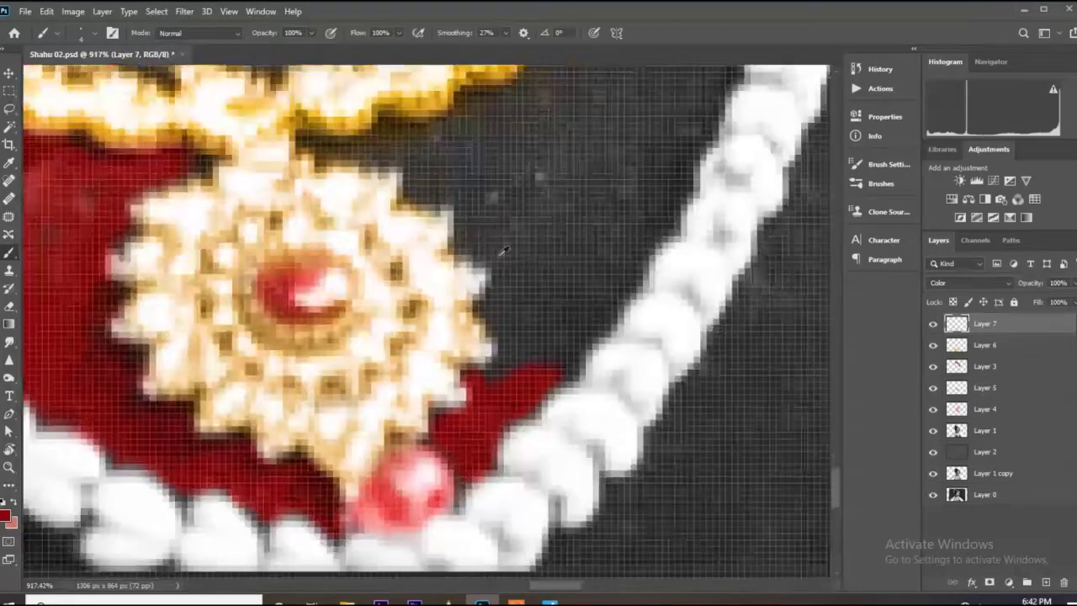
pyautogui.scroll(3, 522, 316)
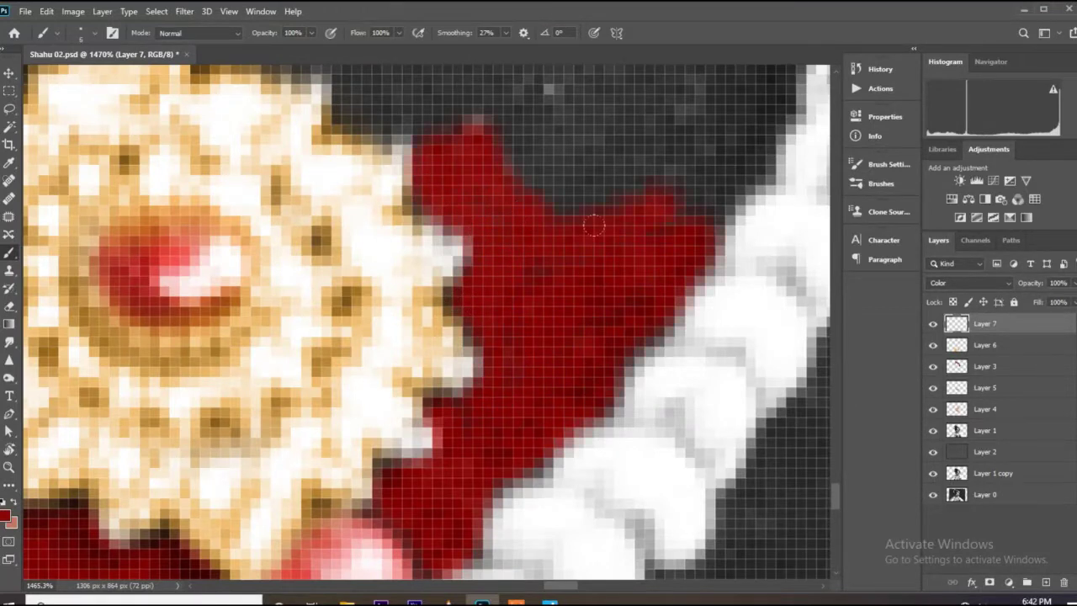
pyautogui.scroll(-2, 593, 225)
pyautogui.scroll(-5, 438, 189)
pyautogui.scroll(6, 453, 179)
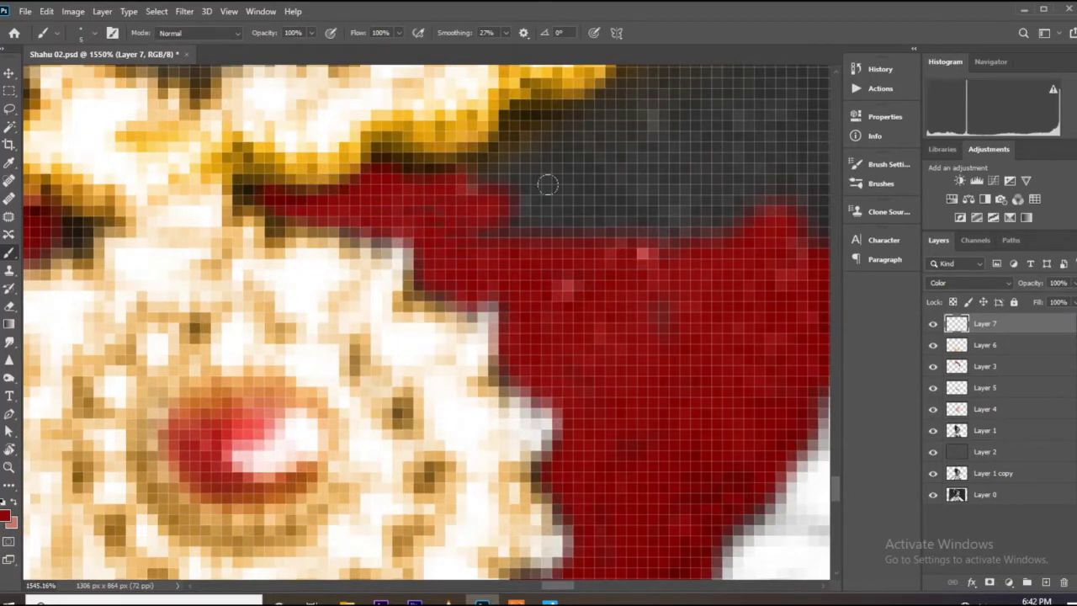
pyautogui.scroll(-3, 446, 200)
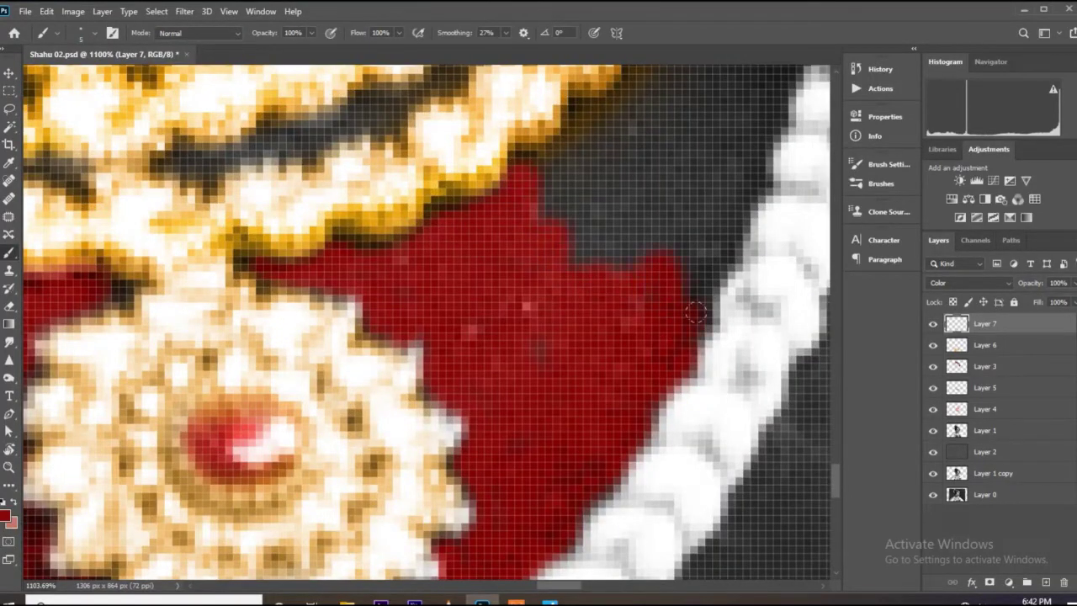
pyautogui.scroll(-5, 624, 229)
pyautogui.scroll(6, 623, 223)
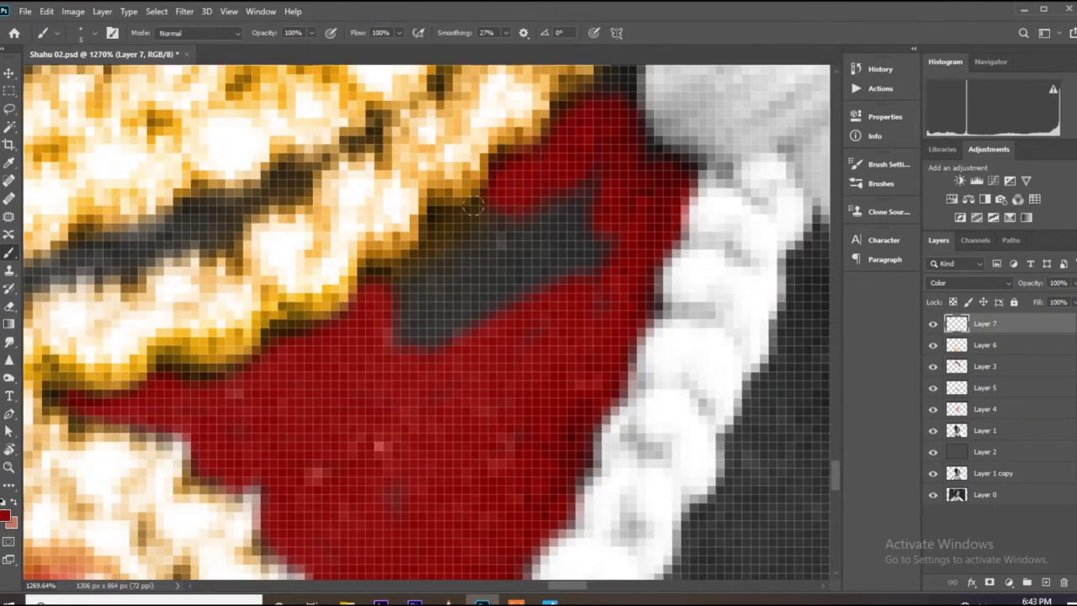
pyautogui.scroll(-5, 627, 219)
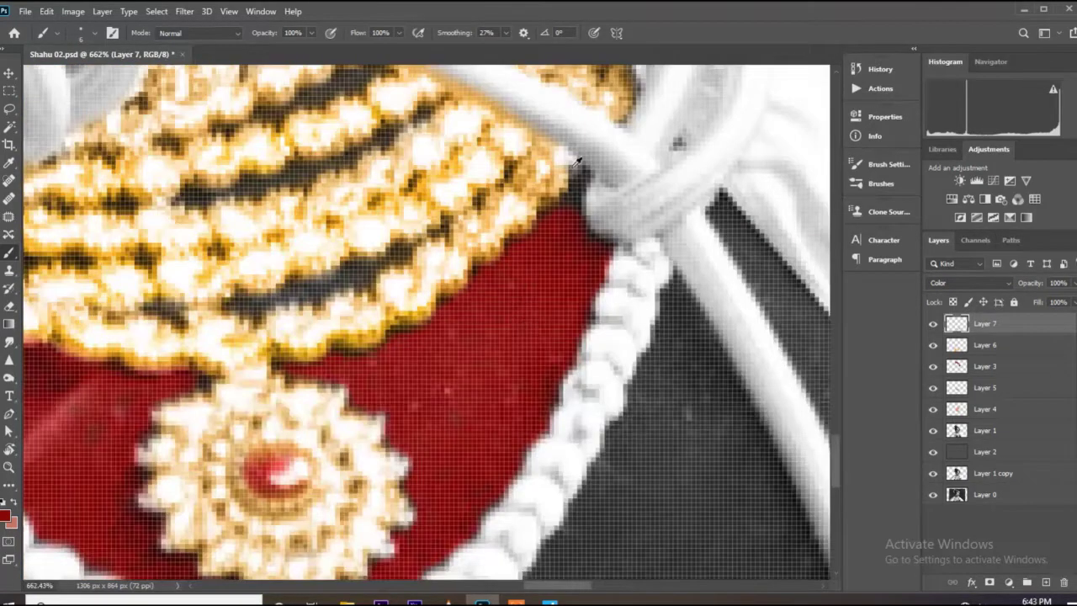
pyautogui.scroll(5, 572, 206)
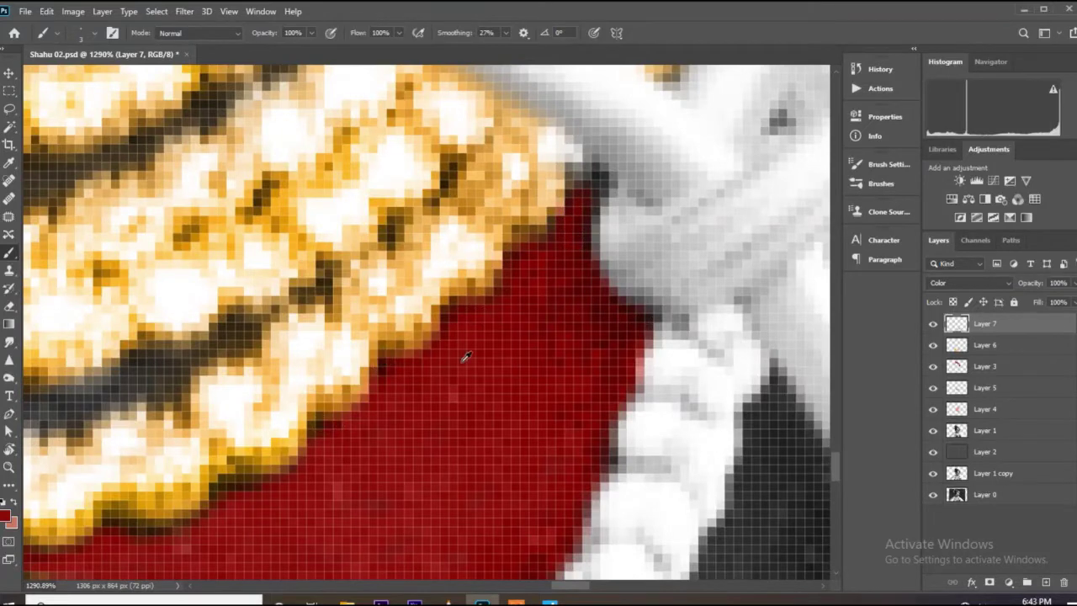
pyautogui.scroll(-4, 465, 356)
pyautogui.scroll(4, 484, 352)
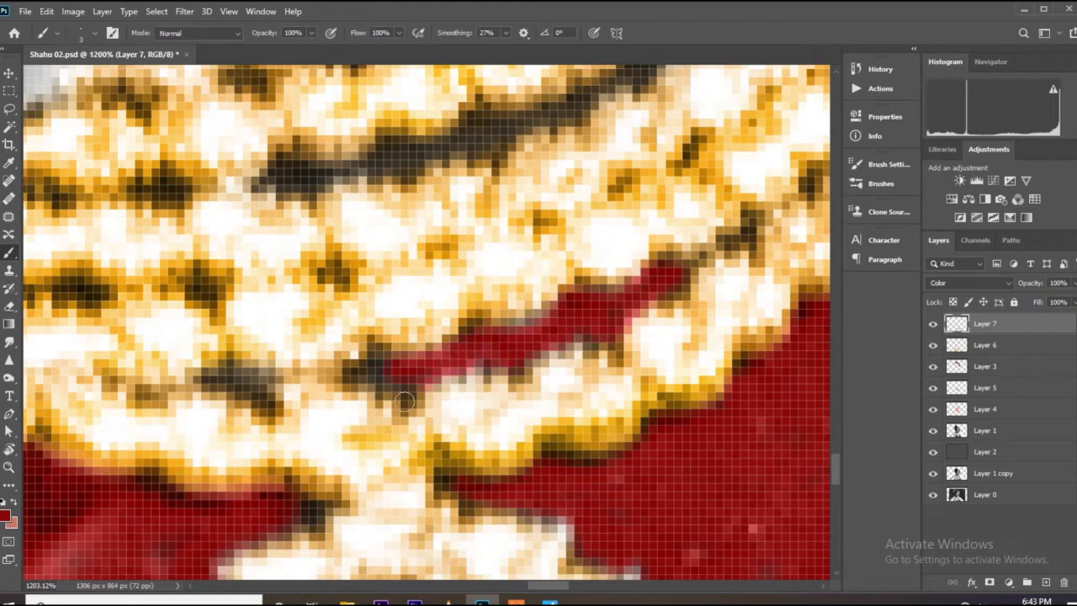
pyautogui.scroll(2, 217, 382)
pyautogui.scroll(1, 435, 365)
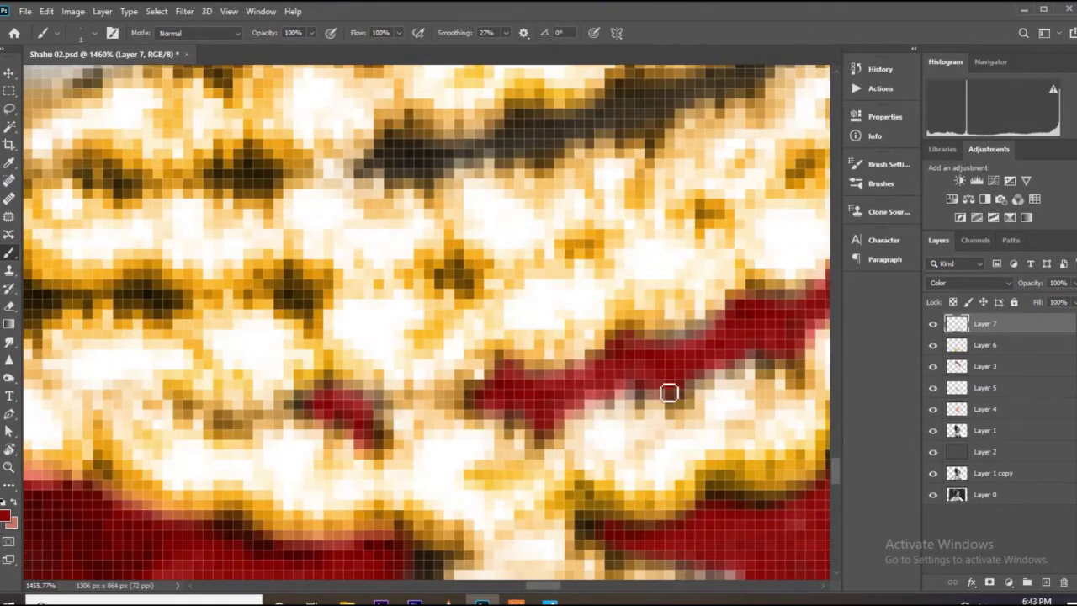
# Step: Fill the narrow dark gaps in the upper necklace strands, where the pearl cord crosses, with red
pyautogui.scroll(-5, 308, 402)
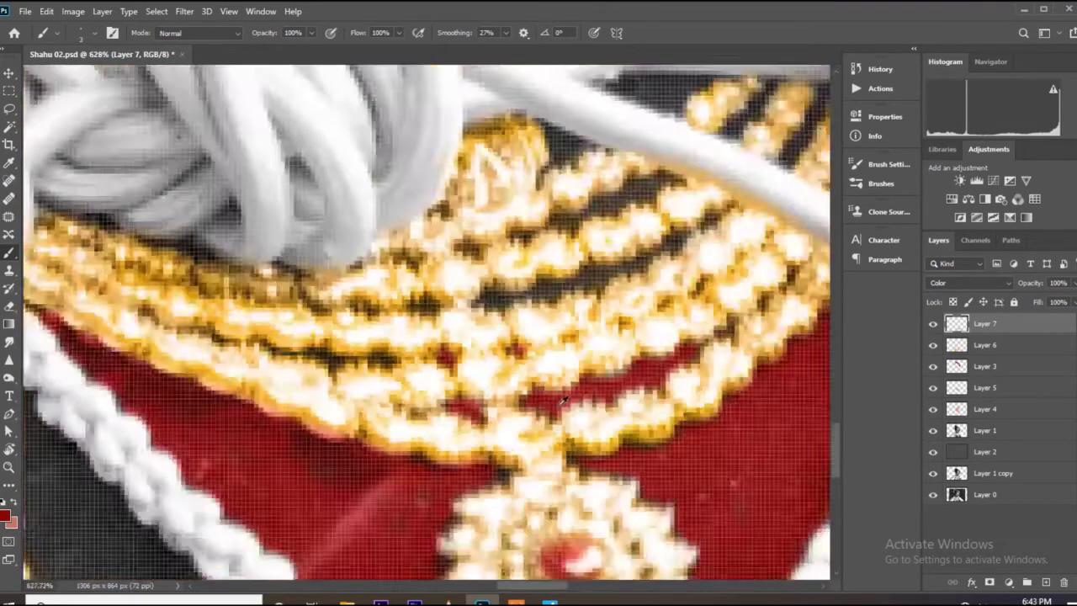
pyautogui.scroll(5, 508, 367)
pyautogui.scroll(-2, 299, 349)
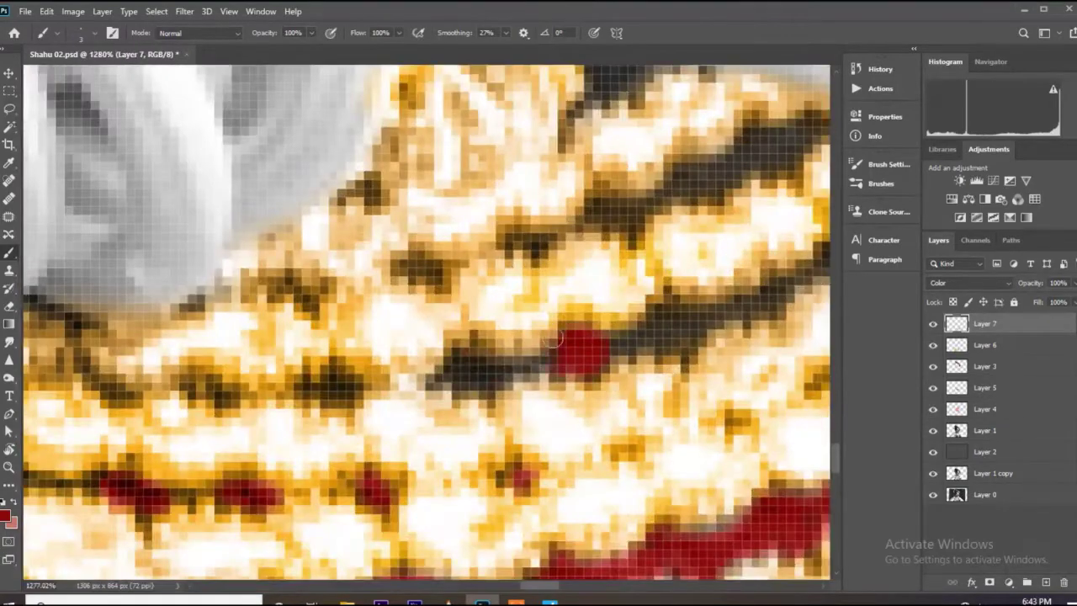
pyautogui.scroll(1, 455, 384)
pyautogui.scroll(2, 716, 294)
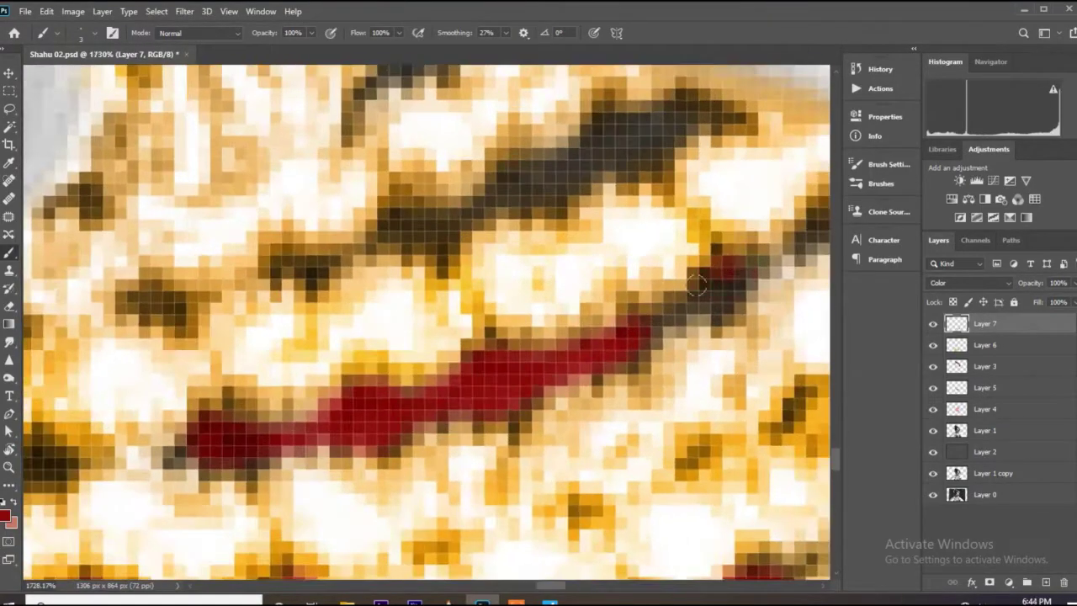
pyautogui.scroll(-1, 526, 360)
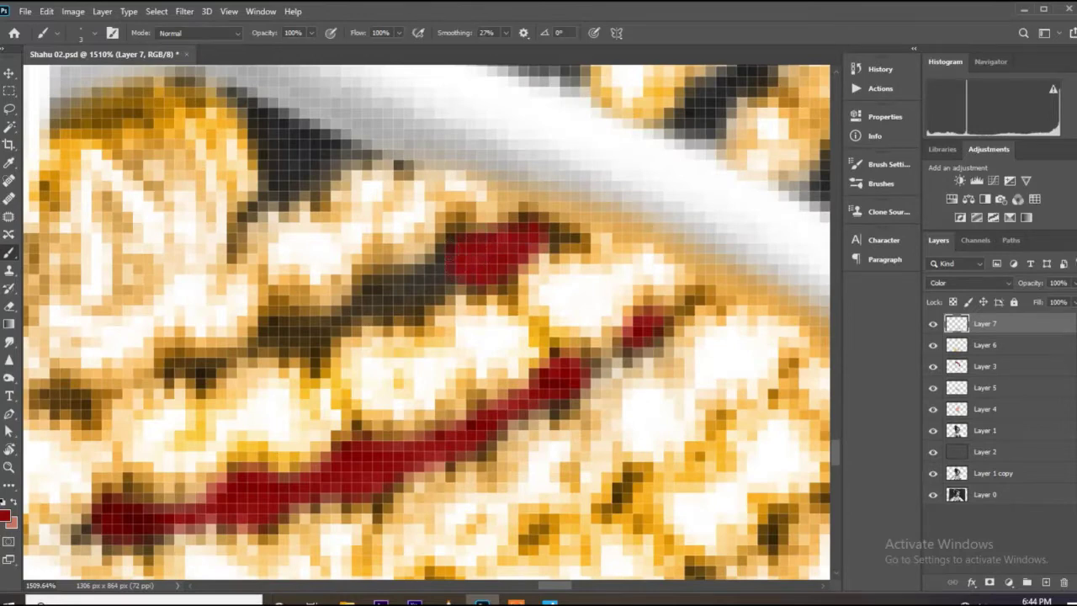
pyautogui.scroll(1, 352, 314)
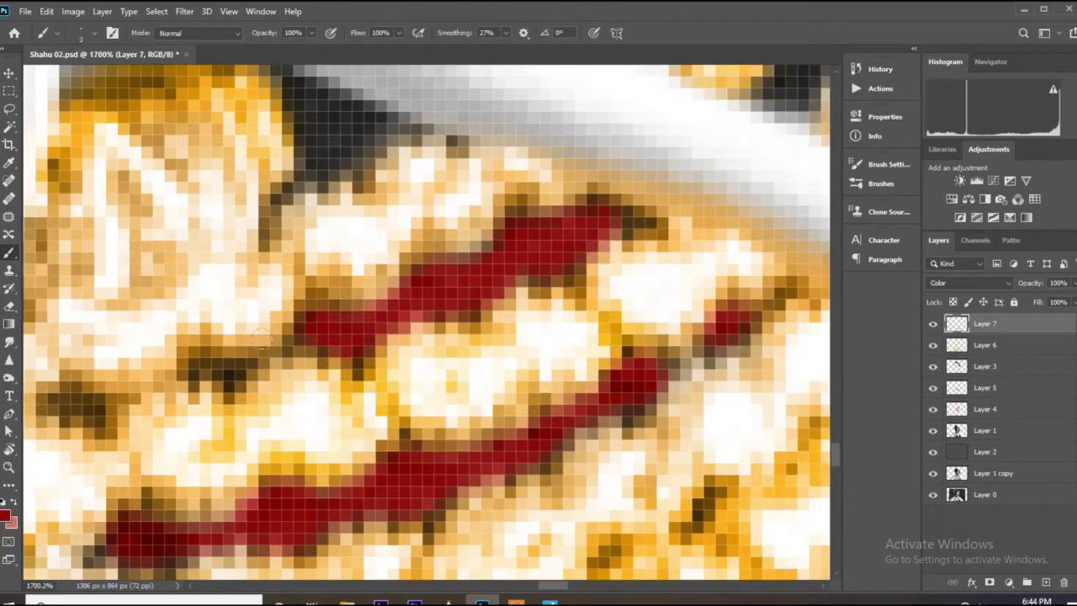
pyautogui.scroll(-1, 541, 190)
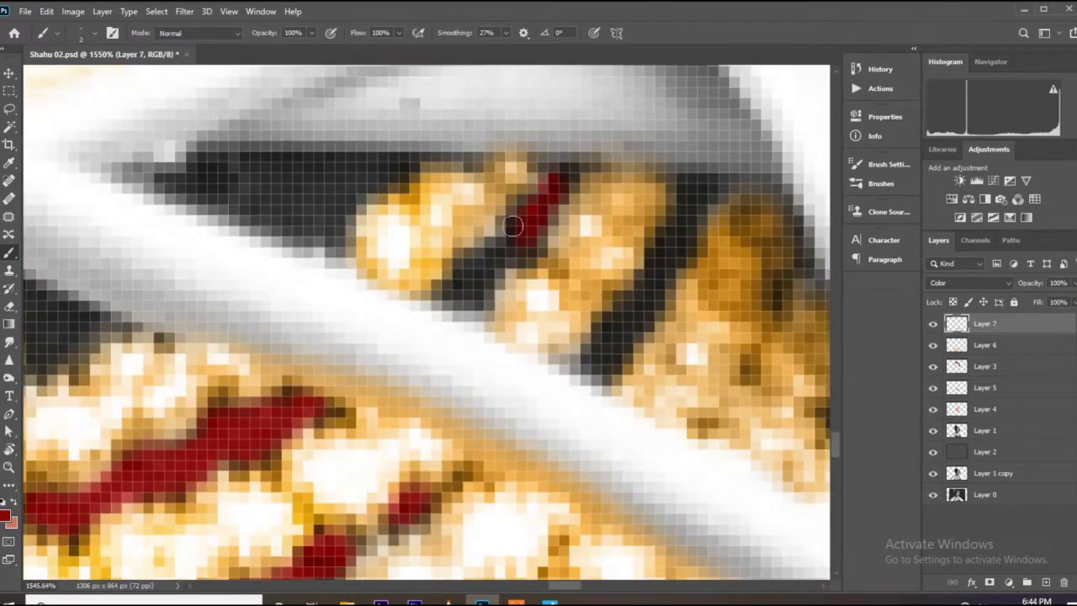
pyautogui.scroll(-2, 600, 341)
pyautogui.scroll(-3, 600, 341)
pyautogui.scroll(3, 499, 230)
pyautogui.scroll(2, 499, 229)
pyautogui.scroll(-1, 500, 265)
pyautogui.scroll(-2, 297, 401)
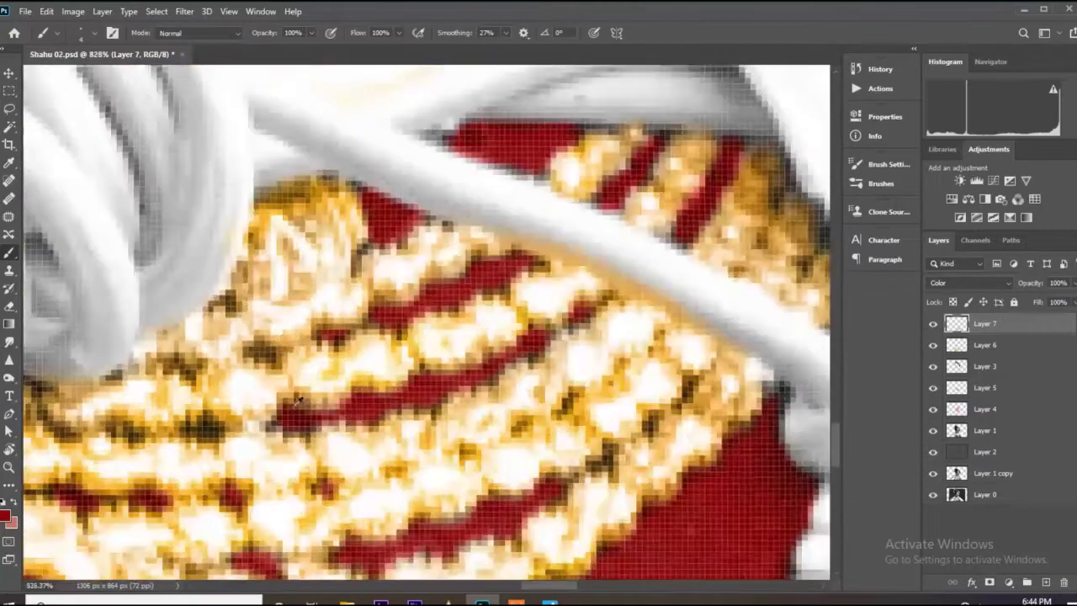
pyautogui.scroll(-3, 339, 377)
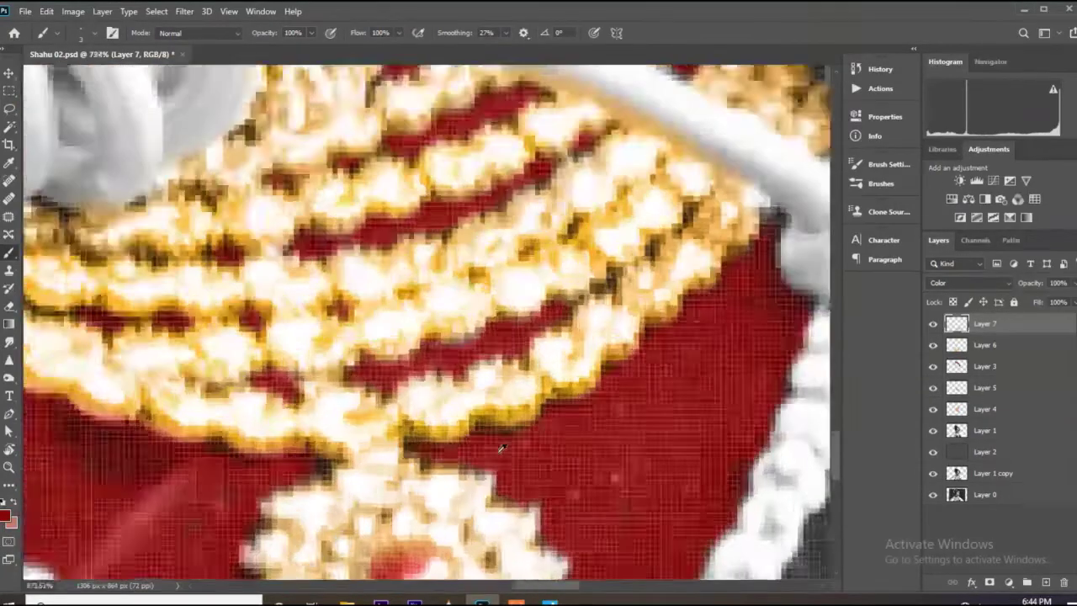
pyautogui.scroll(1, 520, 430)
pyautogui.scroll(-2, 534, 272)
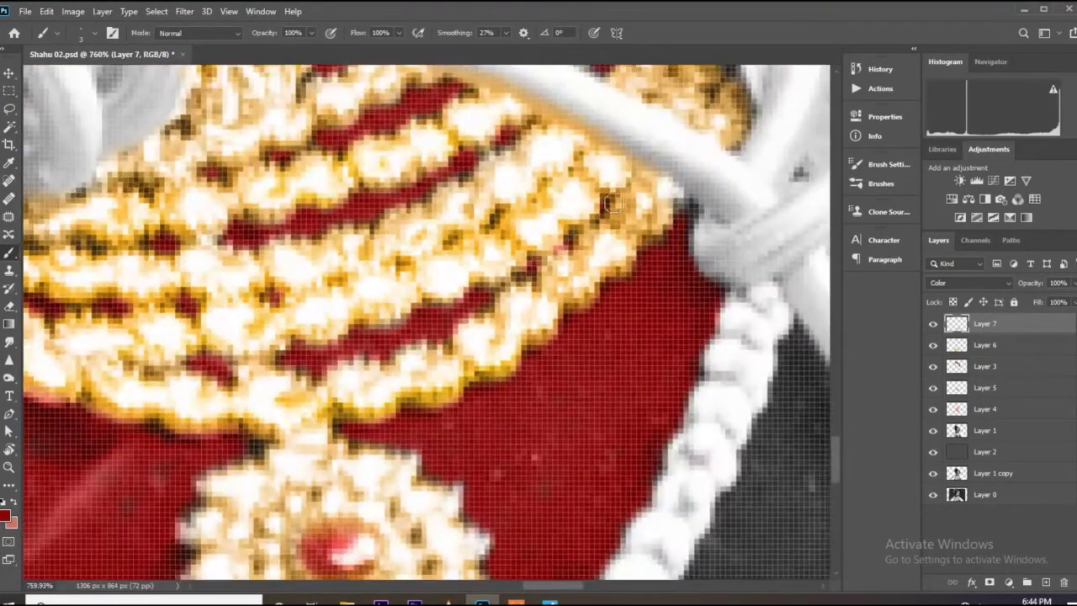
pyautogui.scroll(-2, 614, 203)
pyautogui.scroll(-3, 337, 270)
# Step: Paint Layer 7 red over the dark strips beside the white cords and gold ornaments
pyautogui.scroll(-1, 215, 301)
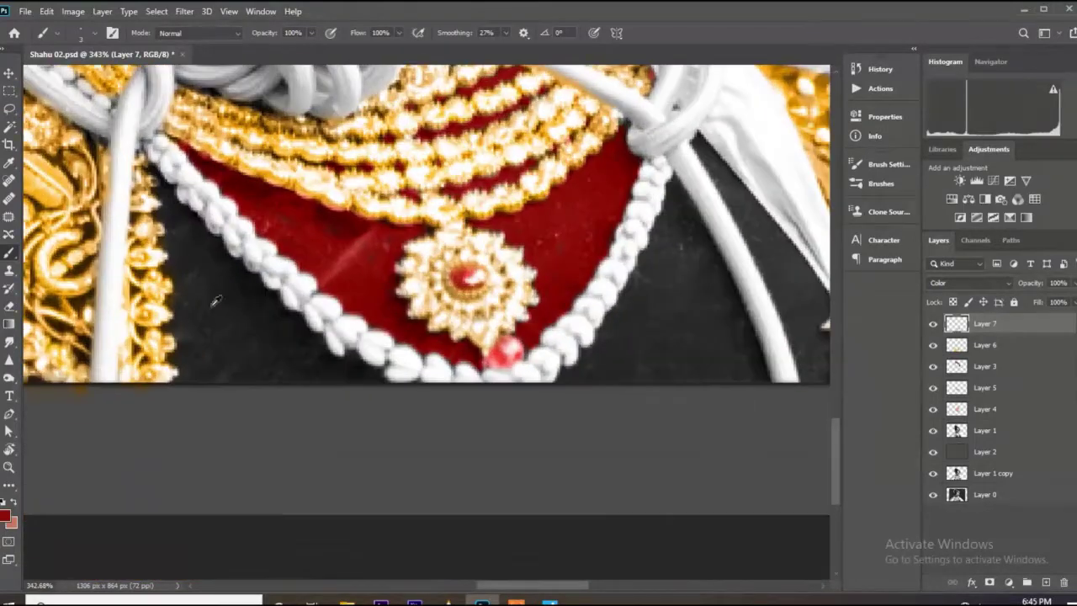
pyautogui.scroll(3, 184, 235)
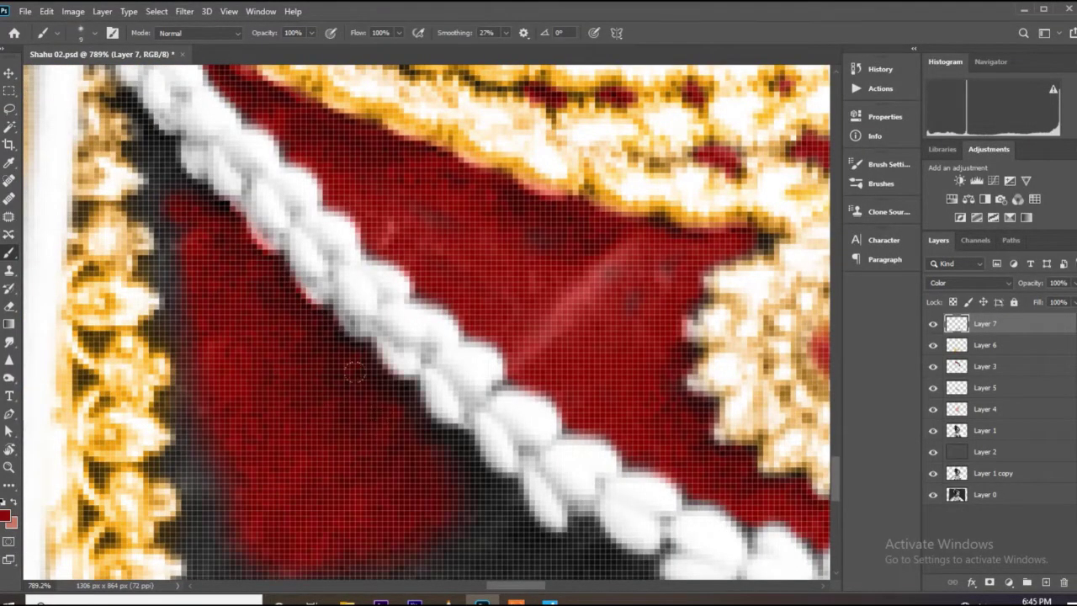
pyautogui.scroll(-2, 397, 547)
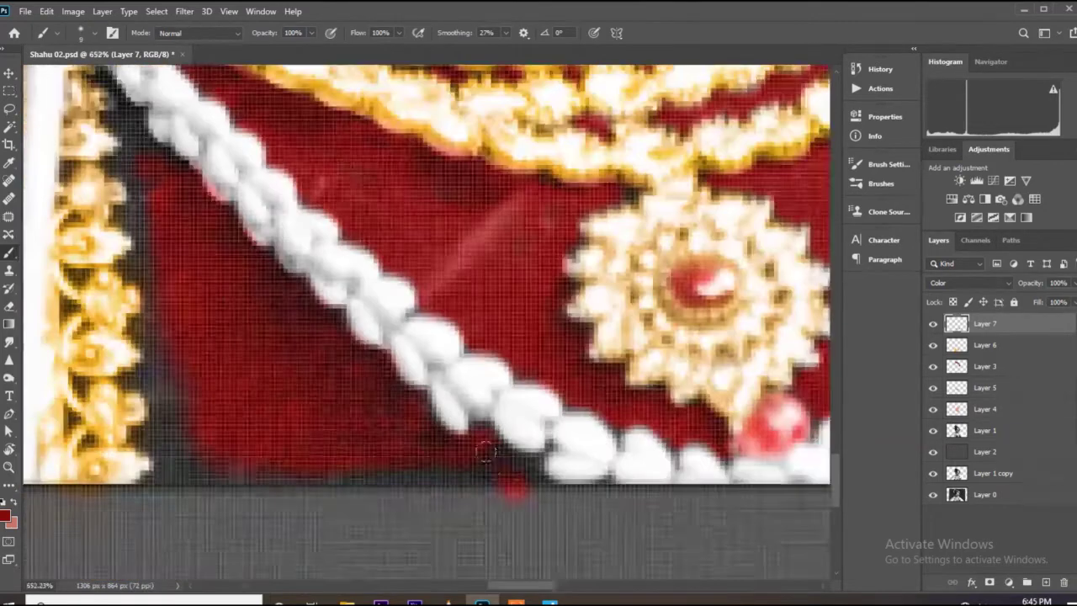
pyautogui.scroll(4, 223, 455)
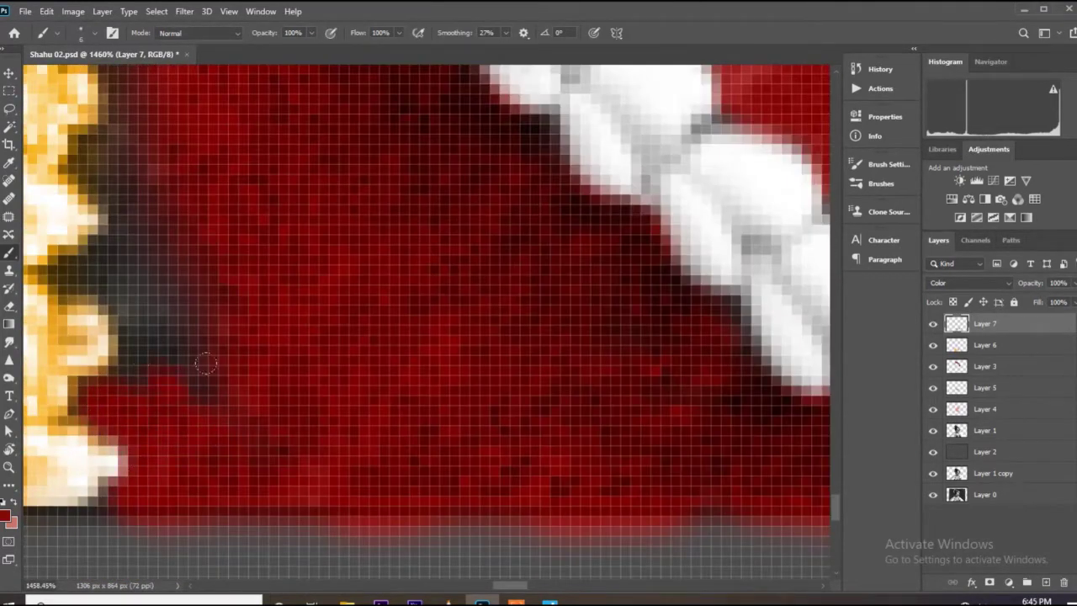
pyautogui.scroll(1, 167, 359)
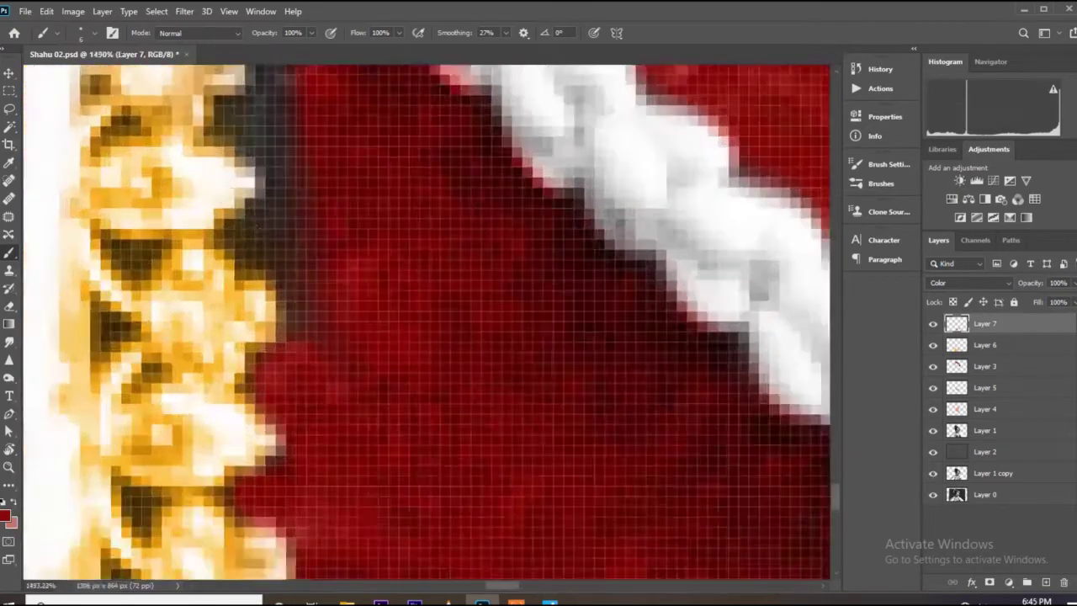
pyautogui.scroll(-2, 335, 303)
pyautogui.scroll(1, 276, 187)
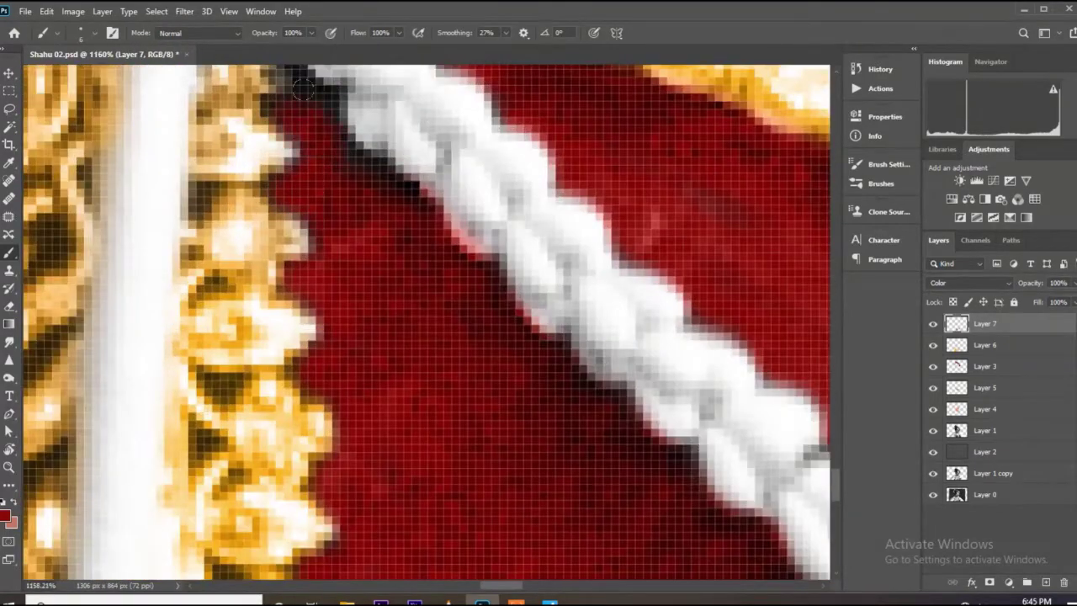
pyautogui.scroll(-1, 342, 168)
pyautogui.scroll(-3, 351, 137)
pyautogui.scroll(-2, 354, 211)
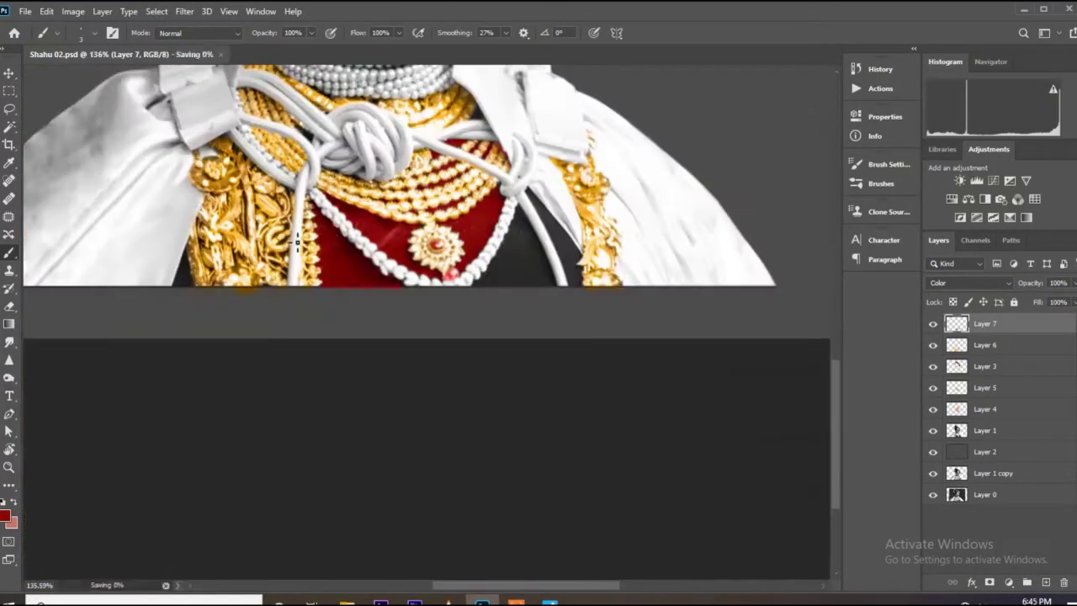
pyautogui.scroll(-2, 362, 337)
pyautogui.scroll(3, 368, 447)
pyautogui.scroll(-3, 368, 448)
pyautogui.scroll(-1, 437, 353)
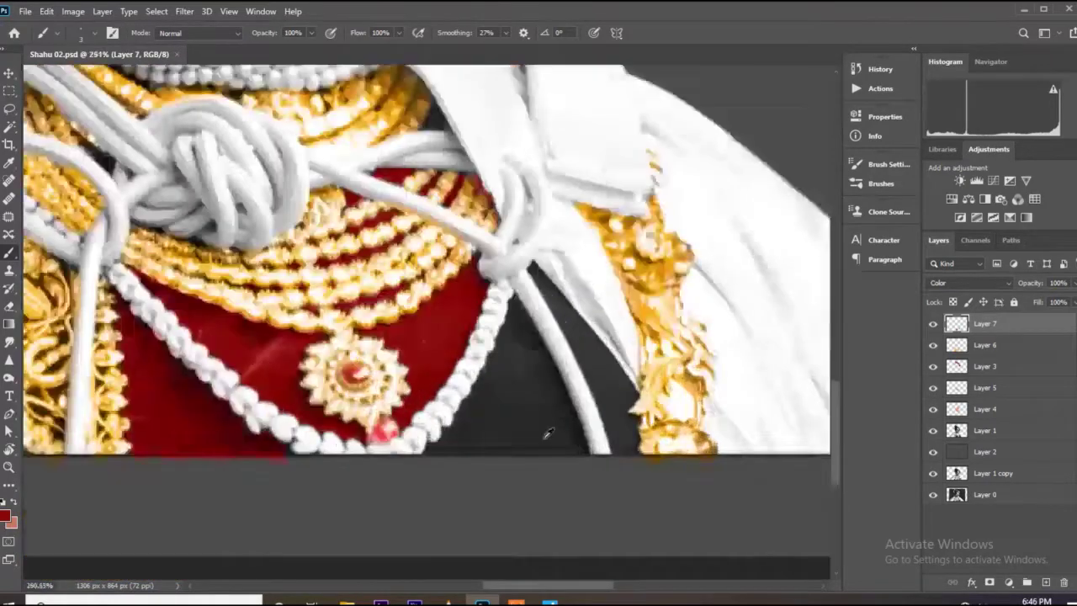
pyautogui.scroll(5, 515, 234)
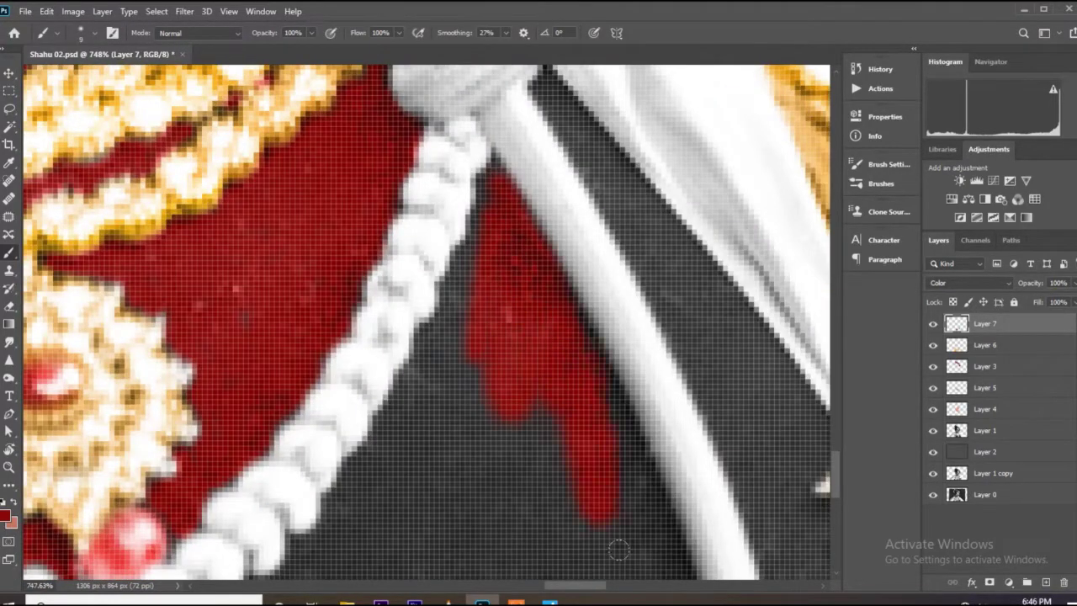
pyautogui.scroll(-2, 476, 297)
pyautogui.scroll(2, 516, 420)
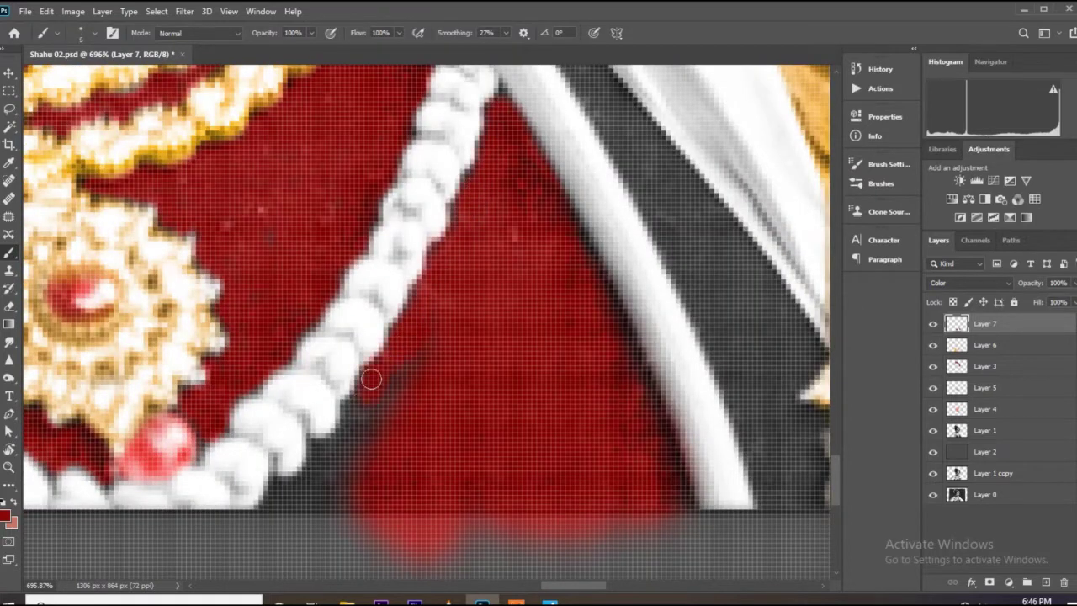
pyautogui.scroll(2, 272, 489)
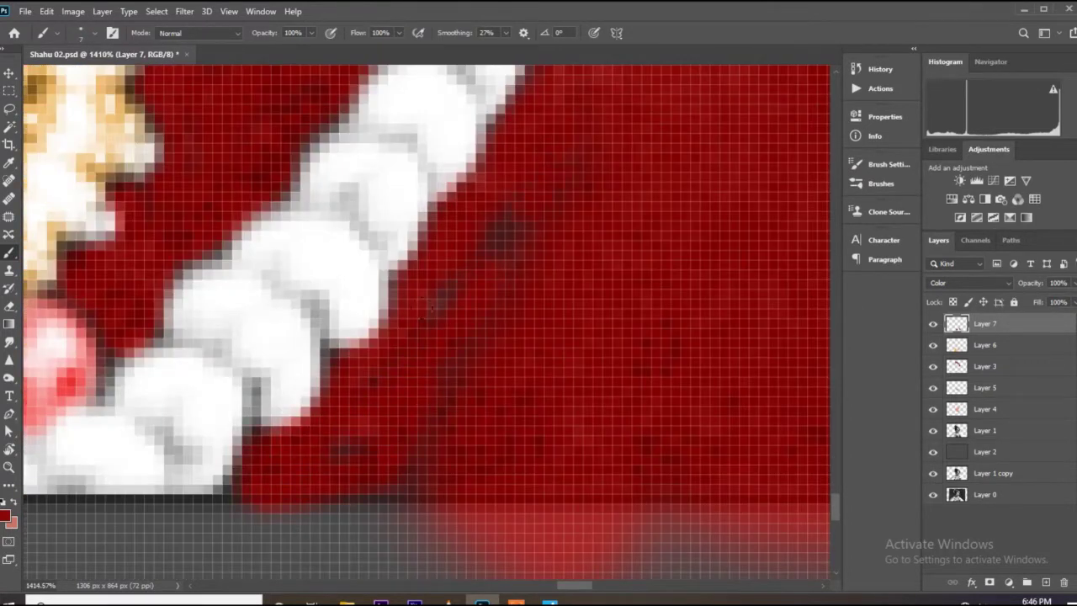
pyautogui.scroll(-4, 316, 453)
pyautogui.scroll(4, 281, 483)
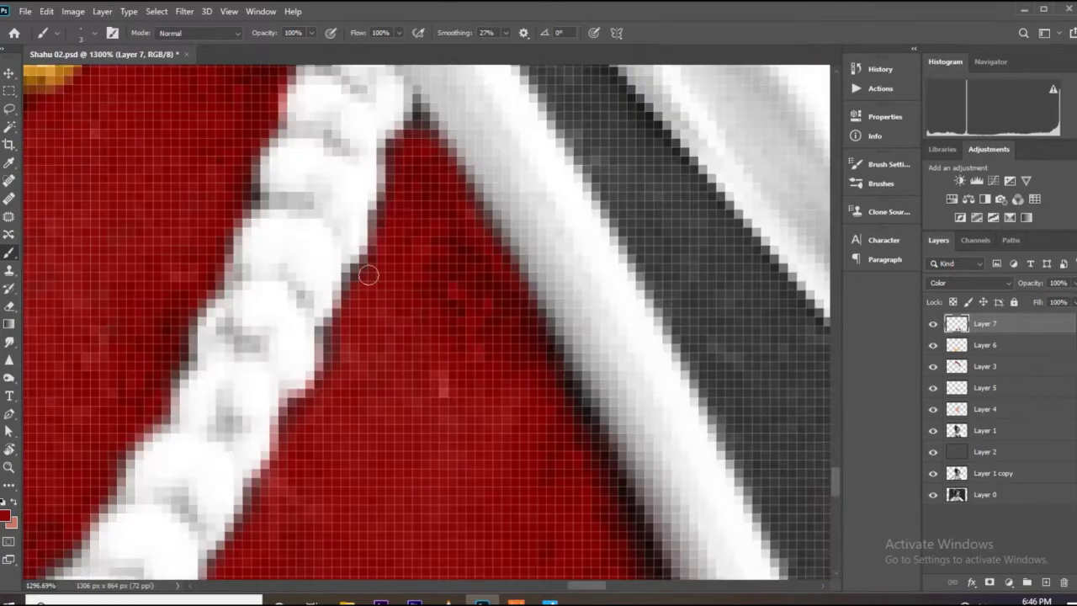
pyautogui.scroll(-2, 539, 383)
pyautogui.scroll(-2, 577, 462)
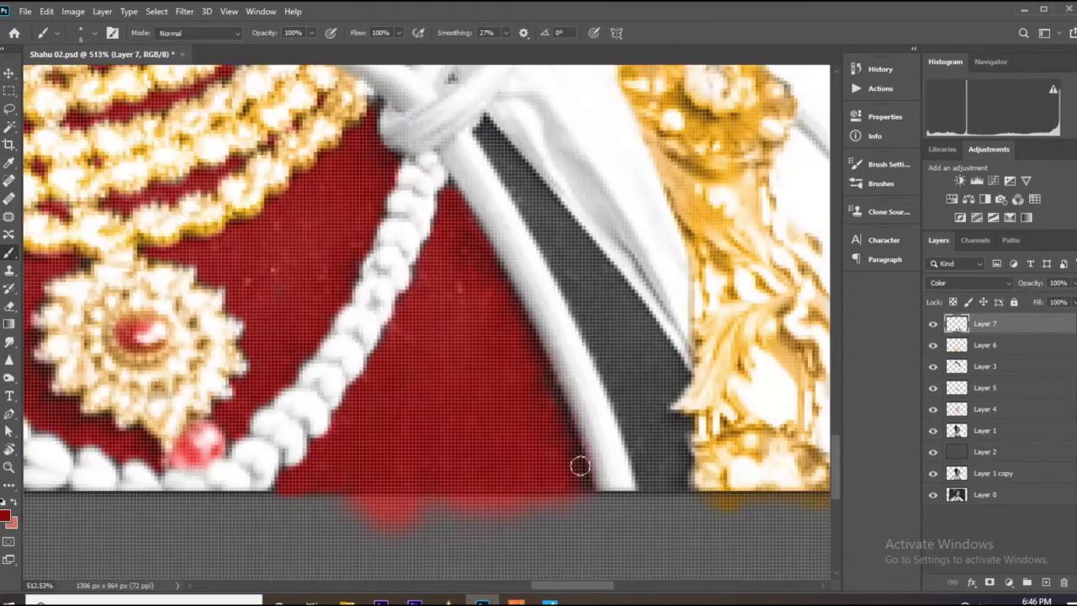
pyautogui.scroll(-1, 504, 284)
pyautogui.scroll(-2, 517, 307)
pyautogui.scroll(5, 517, 307)
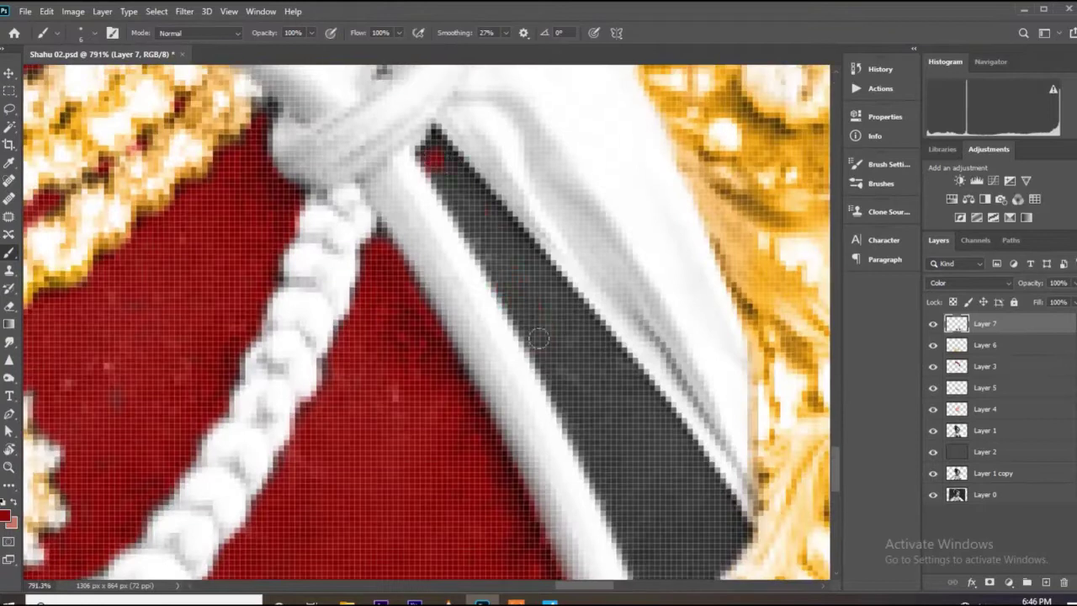
pyautogui.scroll(-1, 513, 290)
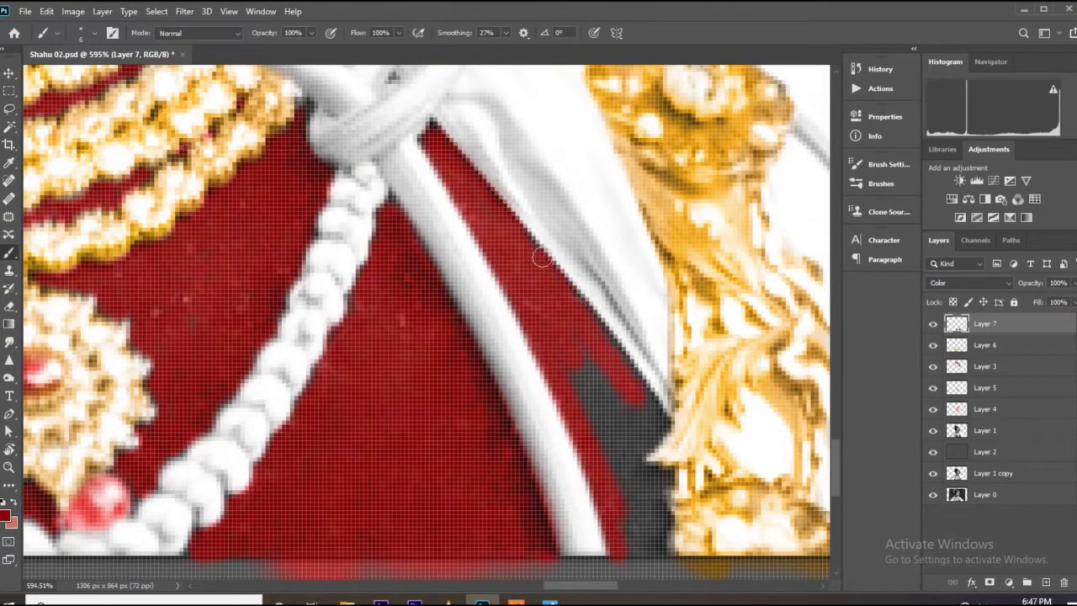
pyautogui.scroll(2, 595, 345)
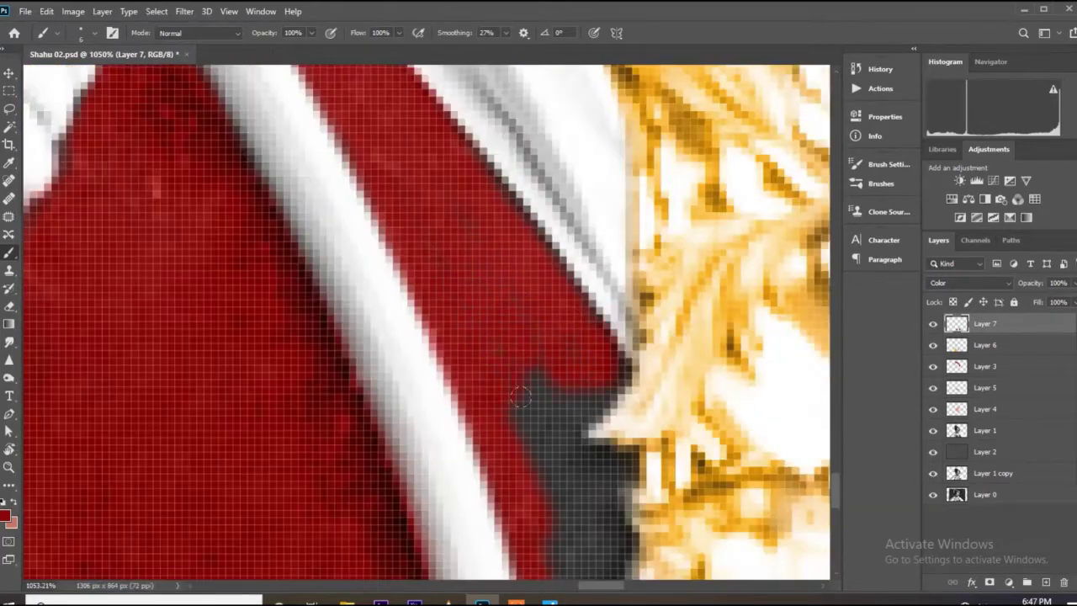
pyautogui.scroll(-3, 535, 470)
pyautogui.scroll(3, 530, 395)
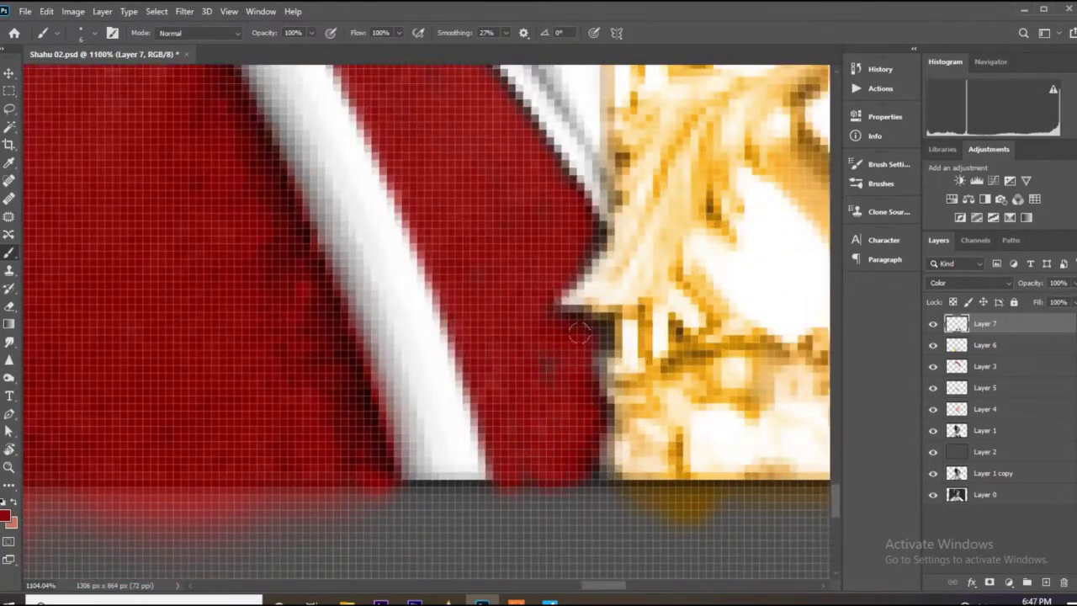
pyautogui.scroll(-3, 505, 253)
pyautogui.scroll(3, 420, 156)
pyautogui.scroll(-3, 404, 168)
pyautogui.scroll(2, 427, 199)
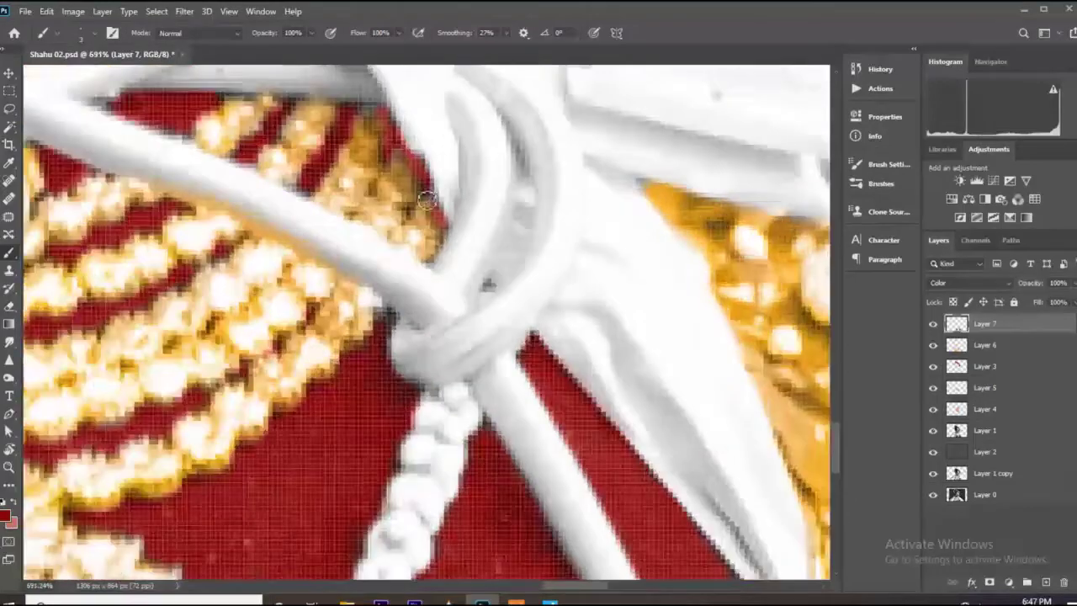
pyautogui.scroll(-3, 427, 200)
pyautogui.scroll(-2, 205, 432)
pyautogui.scroll(3, 253, 337)
pyautogui.scroll(1, 286, 280)
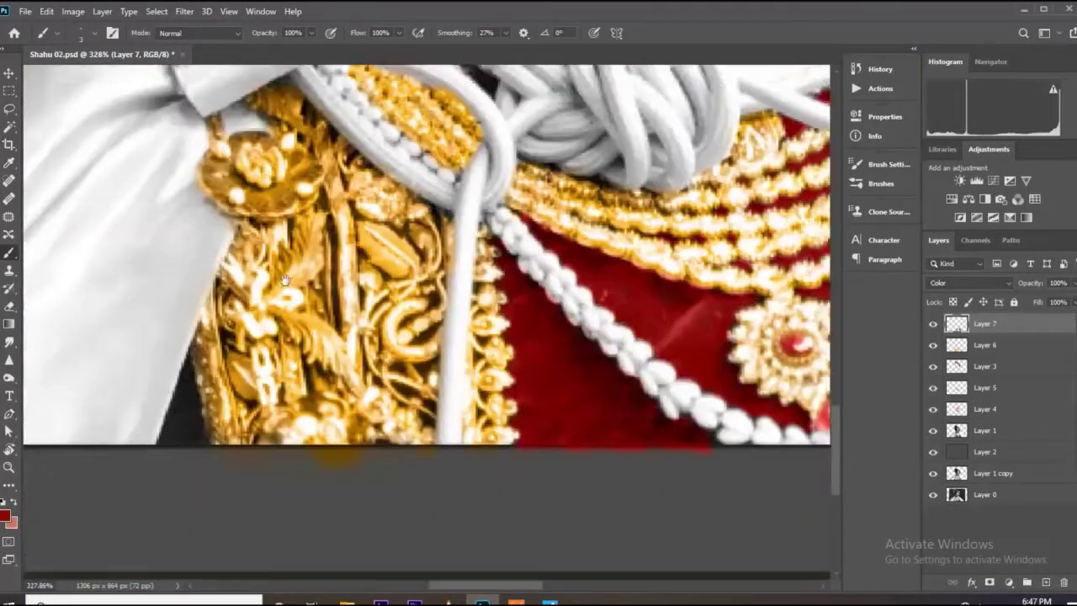
pyautogui.scroll(1, 205, 431)
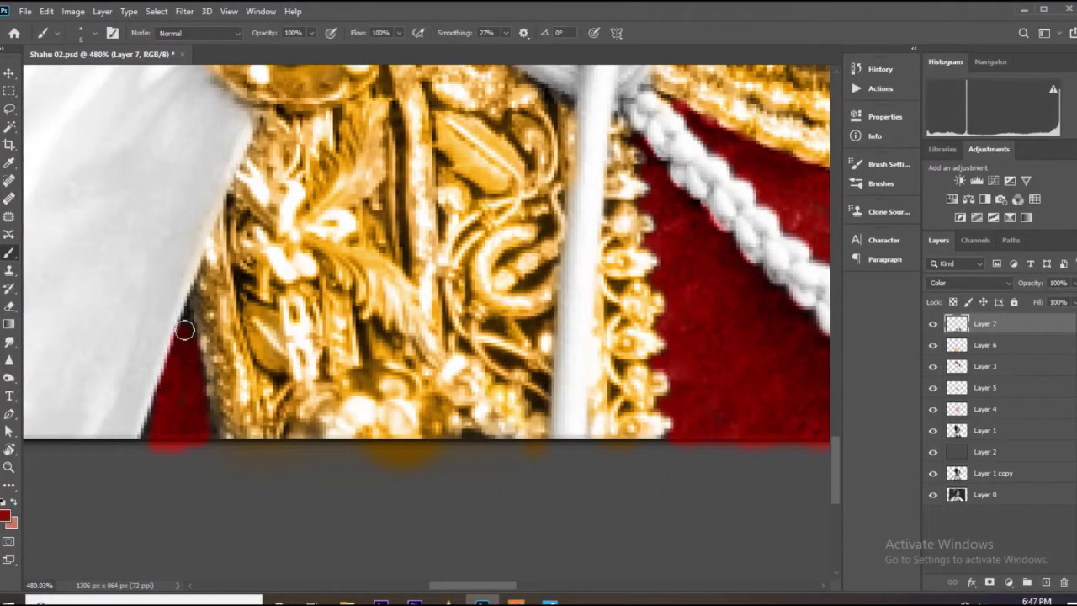
pyautogui.scroll(-2, 185, 330)
pyautogui.scroll(-2, 184, 330)
pyautogui.scroll(1, 435, 316)
# Step: Apply a Color Balance, then Brightness/Contrast at -60 brightness and 51 contrast
pyautogui.click(73, 11)
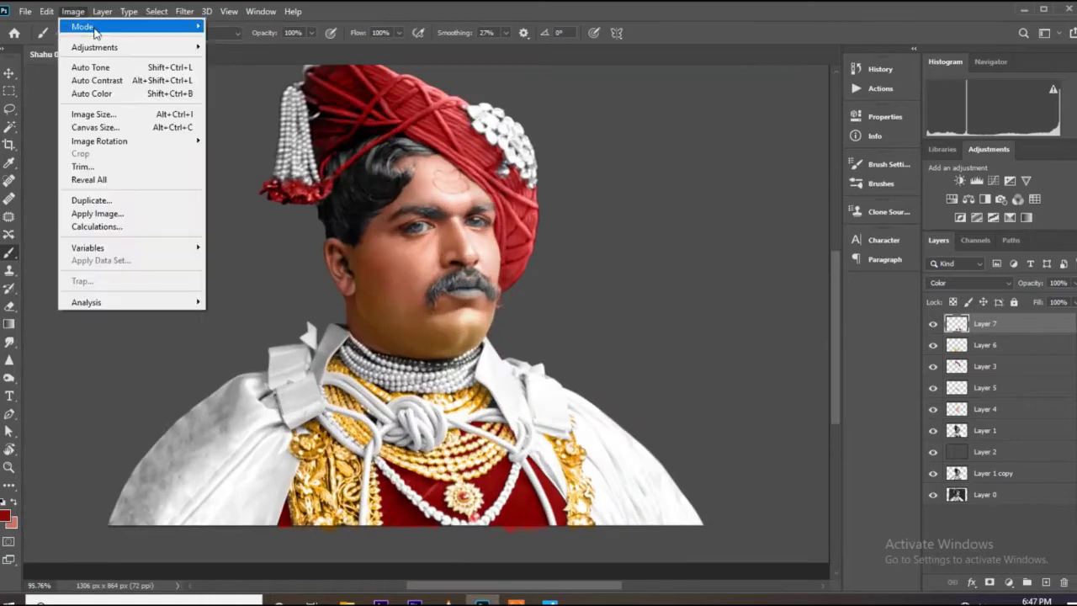
pyautogui.click(244, 133)
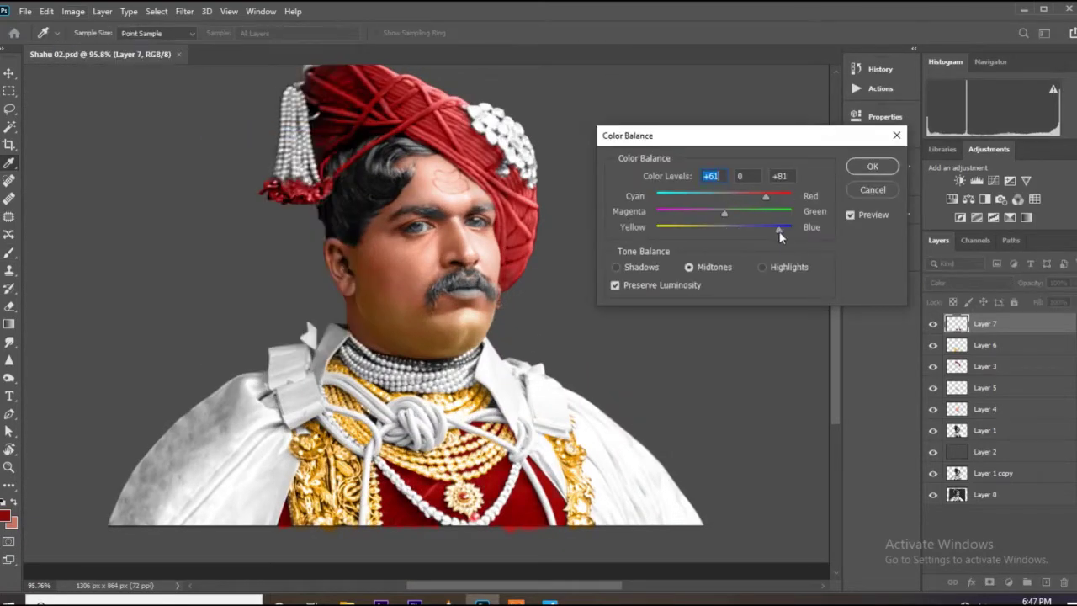
pyautogui.click(873, 166)
pyautogui.click(73, 11)
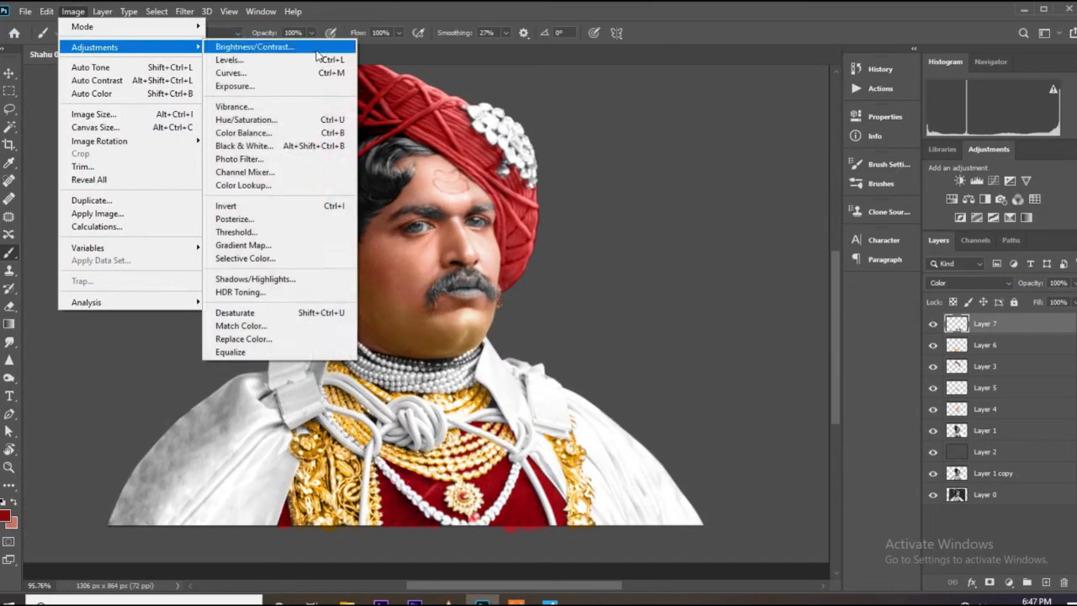
pyautogui.click(269, 46)
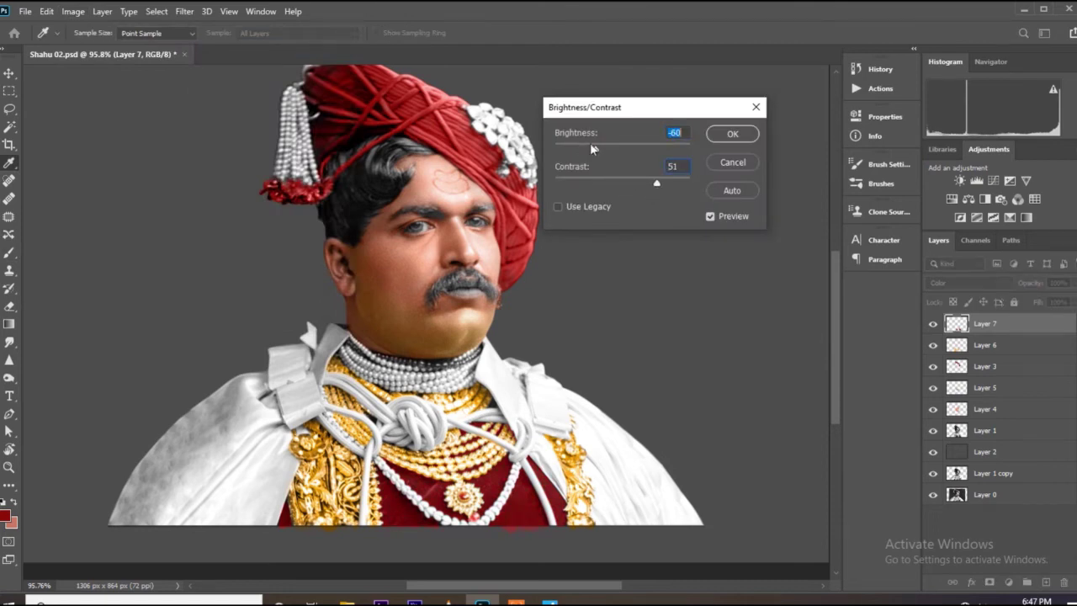
pyautogui.press('Return')
# Step: Apply a second Color Balance of +17, +17, +51 to warm the tone
pyautogui.press('b')
pyautogui.scroll(-2, 598, 230)
pyautogui.scroll(1, 598, 230)
pyautogui.click(73, 11)
pyautogui.click(244, 133)
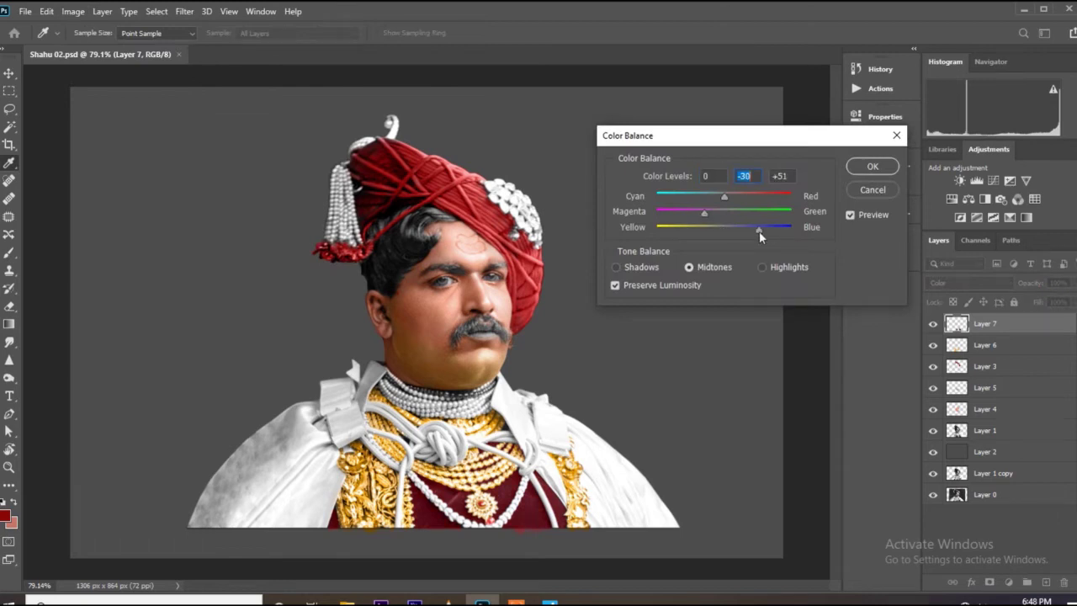
pyautogui.moveTo(682, 193); pyautogui.dragTo(736, 196)
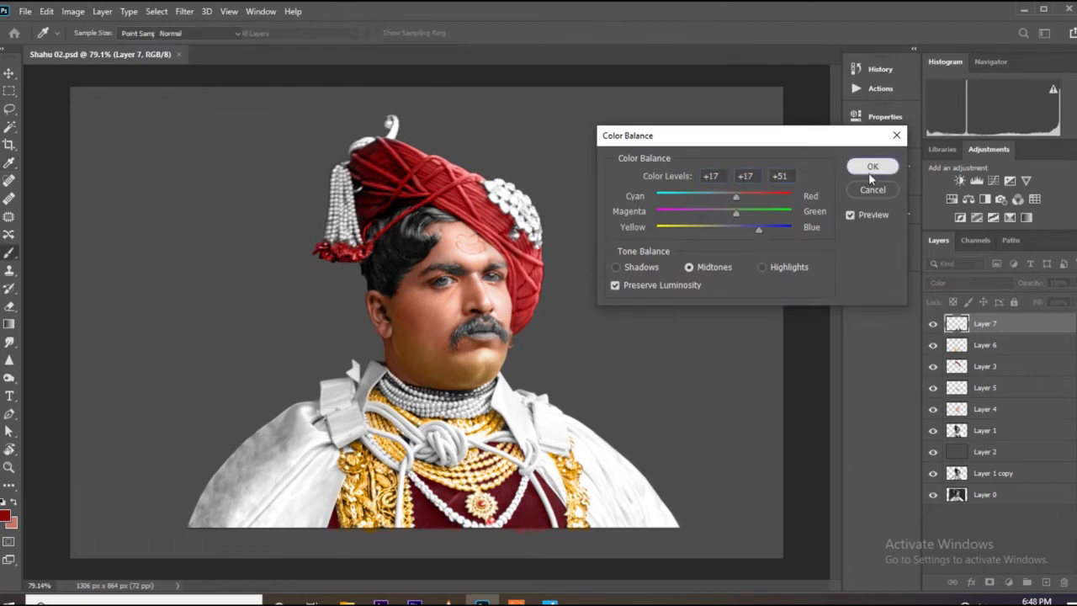
pyautogui.click(870, 167)
pyautogui.scroll(-2, 574, 289)
pyautogui.scroll(1, 574, 289)
pyautogui.scroll(1, 574, 288)
# Step: Paint the turban's tip ornament gold with the brush lowered to 42% opacity
pyautogui.scroll(-1, 580, 379)
pyautogui.scroll(1, 580, 379)
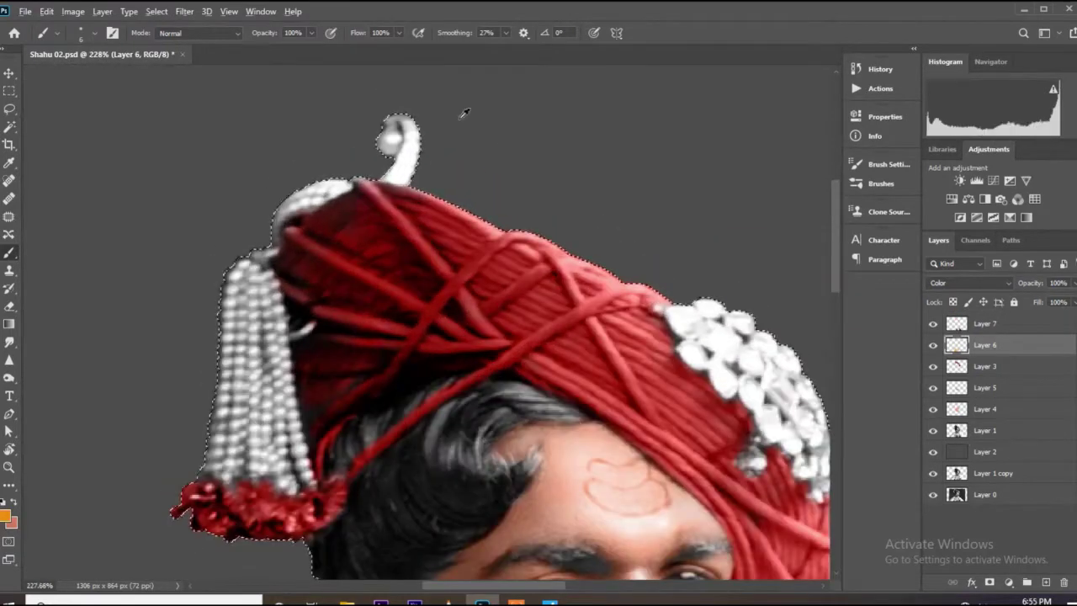
pyautogui.scroll(2, 368, 157)
pyautogui.moveTo(368, 158); pyautogui.dragTo(336, 127)
pyautogui.hotkey('ctrl', 'z')
pyautogui.moveTo(311, 33); pyautogui.dragTo(265, 49)
pyautogui.moveTo(341, 126); pyautogui.dragTo(315, 173)
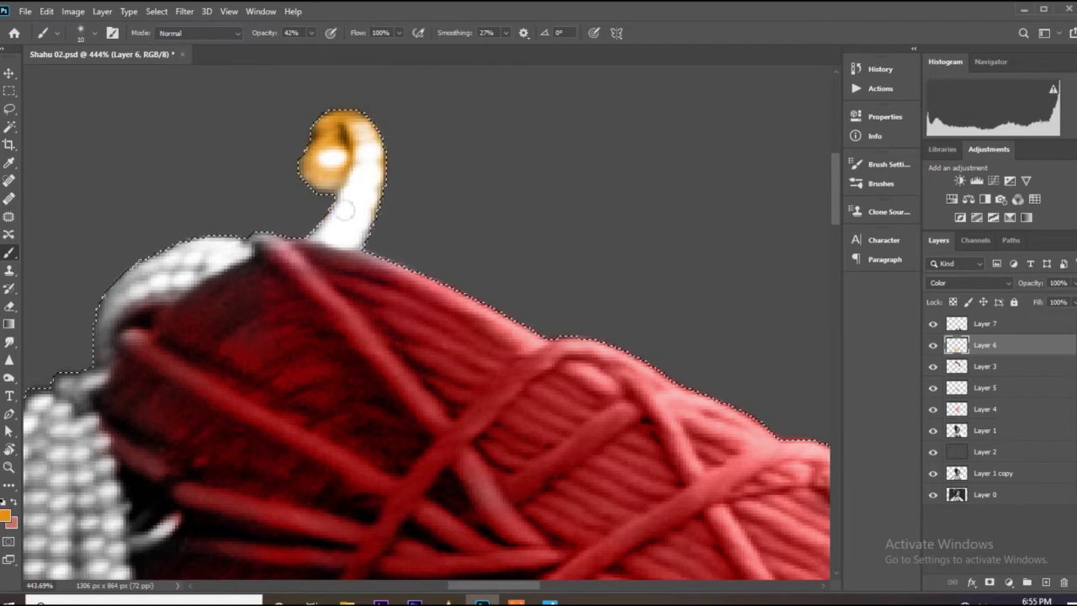
# Step: Paint the white crest and the thread beside the tassel gold
pyautogui.moveTo(252, 243); pyautogui.dragTo(126, 282)
pyautogui.moveTo(202, 244); pyautogui.dragTo(97, 345)
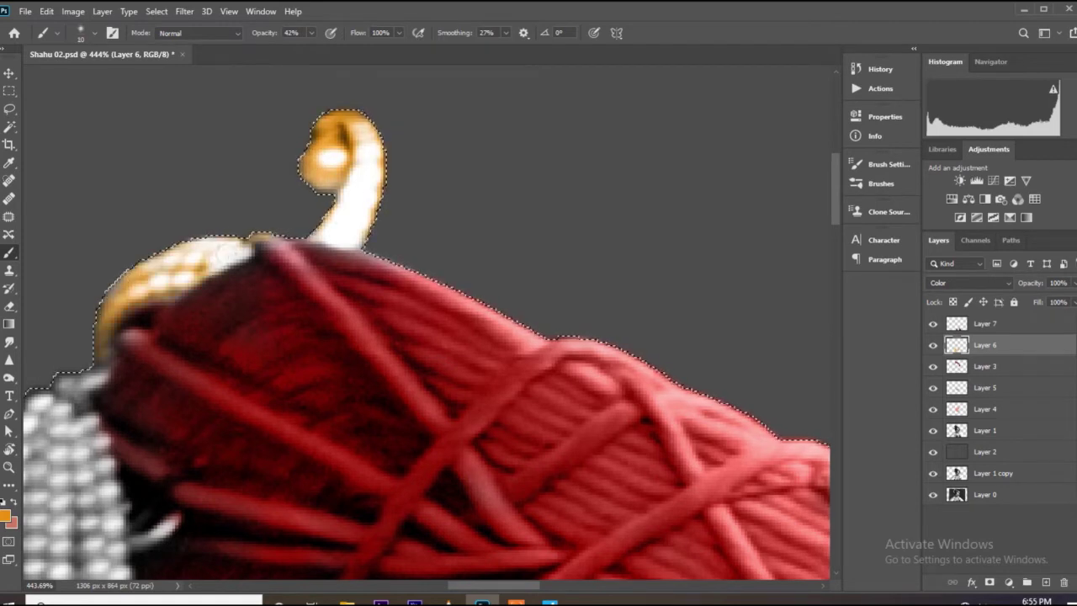
pyautogui.scroll(-5, 368, 210)
pyautogui.scroll(3, 297, 380)
pyautogui.scroll(2, 297, 380)
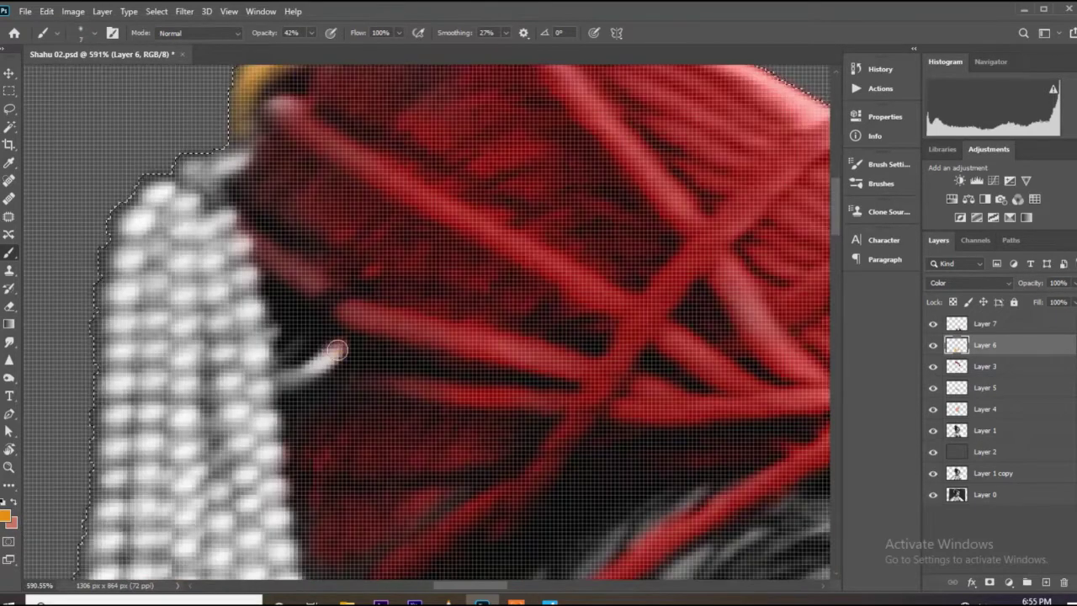
pyautogui.moveTo(283, 337); pyautogui.dragTo(306, 371)
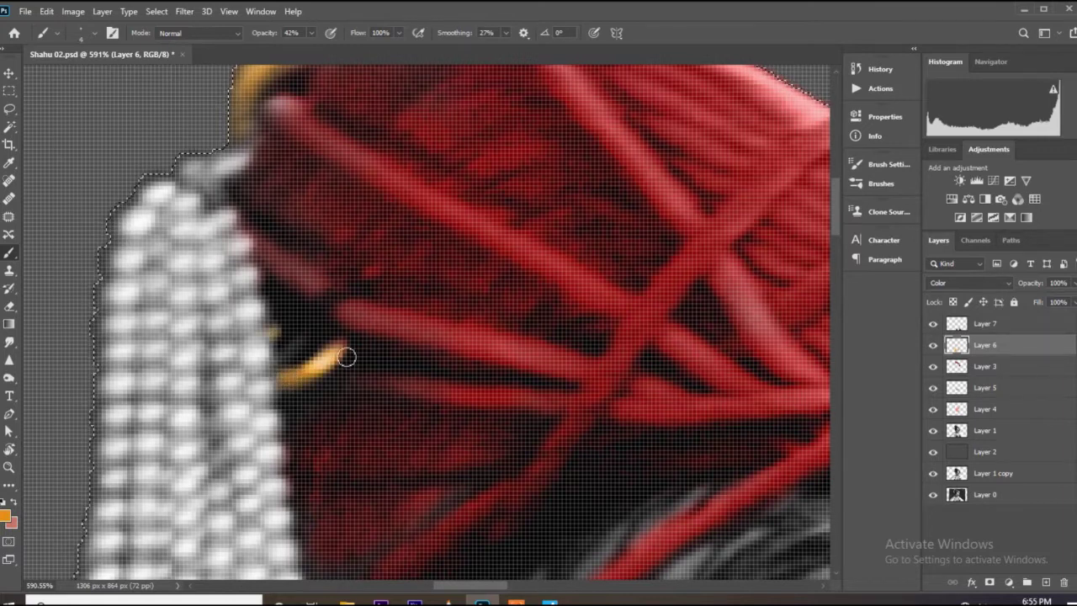
pyautogui.scroll(-5, 336, 372)
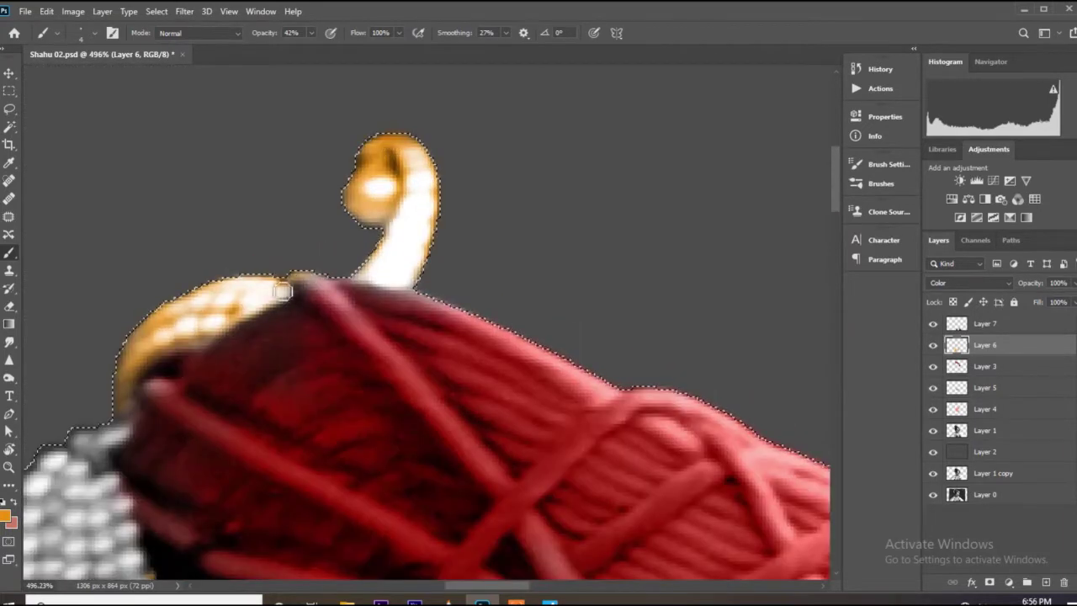
pyautogui.scroll(-1, 404, 207)
pyautogui.scroll(-3, 339, 254)
pyautogui.scroll(2, 383, 90)
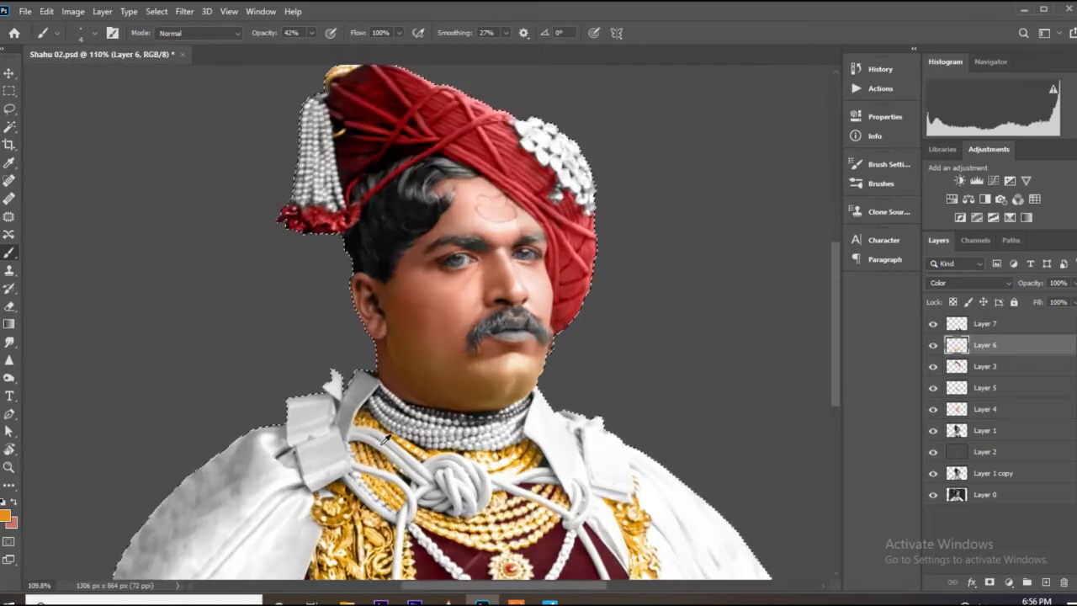
pyautogui.scroll(1, 383, 91)
pyautogui.scroll(-3, 383, 91)
pyautogui.scroll(-2, 404, 169)
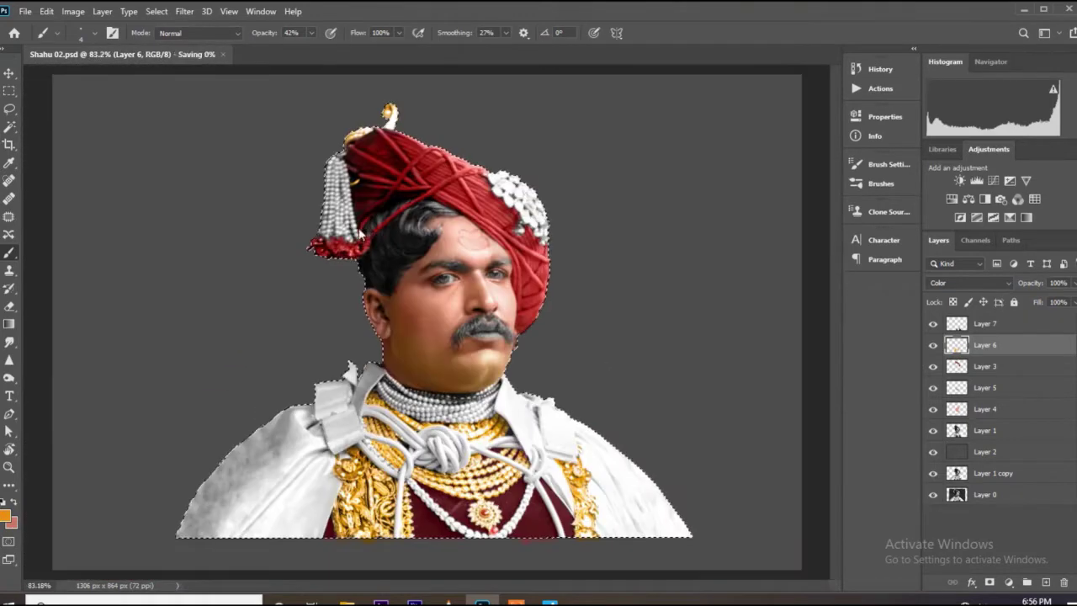
pyautogui.scroll(2, 418, 210)
pyautogui.scroll(-3, 418, 210)
# Step: Add Layer 8 above Layer 7 in Color blend mode with a blue foreground colour
pyautogui.click(985, 323)
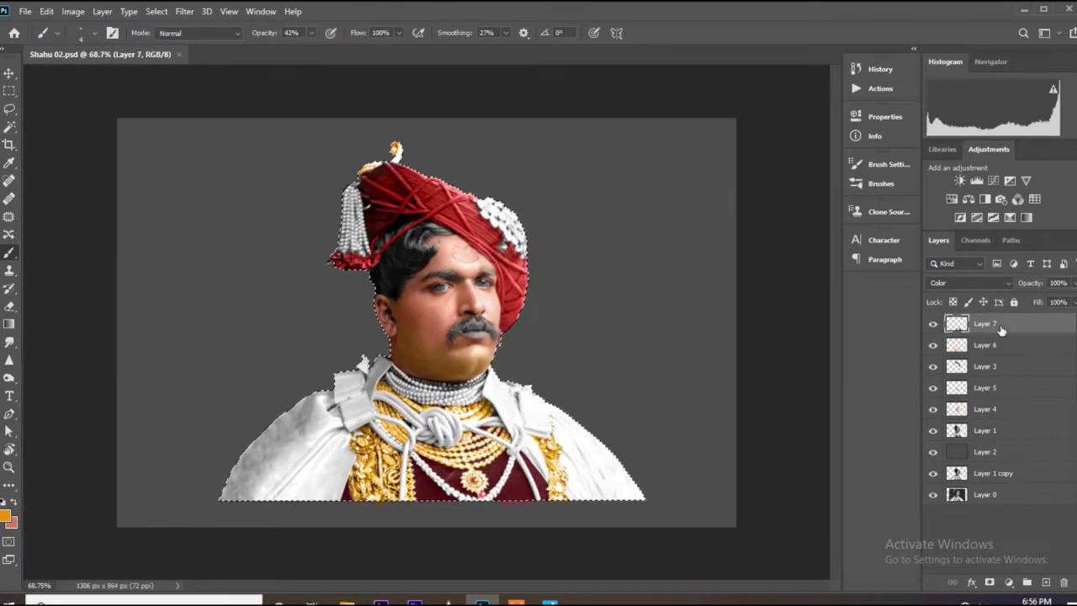
pyautogui.scroll(2, 542, 479)
pyautogui.click(5, 516)
pyautogui.click(916, 300)
pyautogui.click(880, 274)
pyautogui.click(890, 248)
pyautogui.click(916, 297)
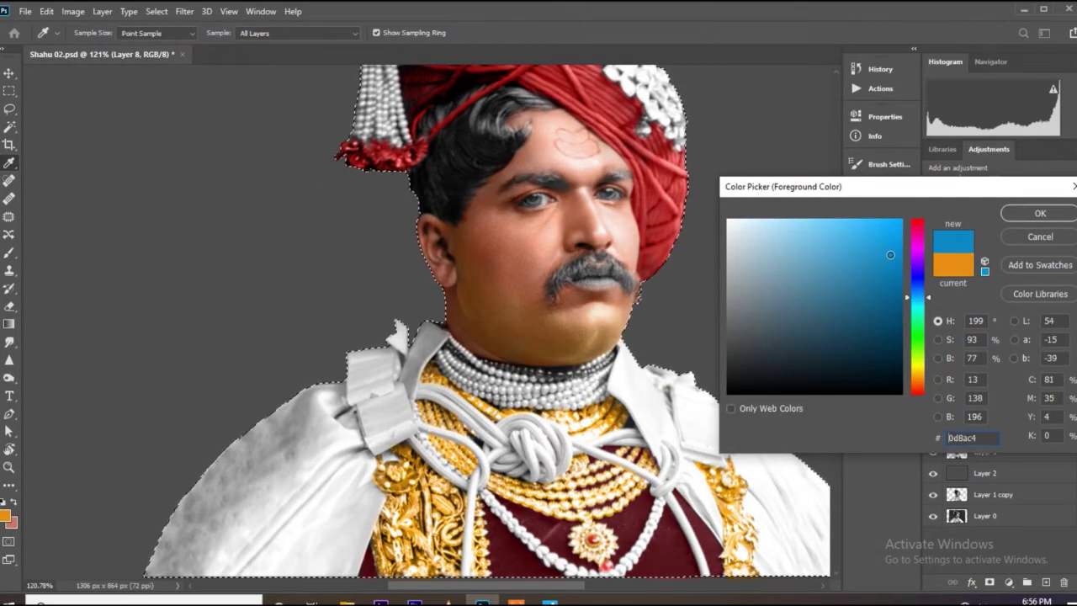
pyautogui.click(1018, 215)
pyautogui.click(967, 282)
pyautogui.click(959, 560)
# Step: Paint the left collar and left shoulder blue, raising brush opacity to 61%
pyautogui.press('b')
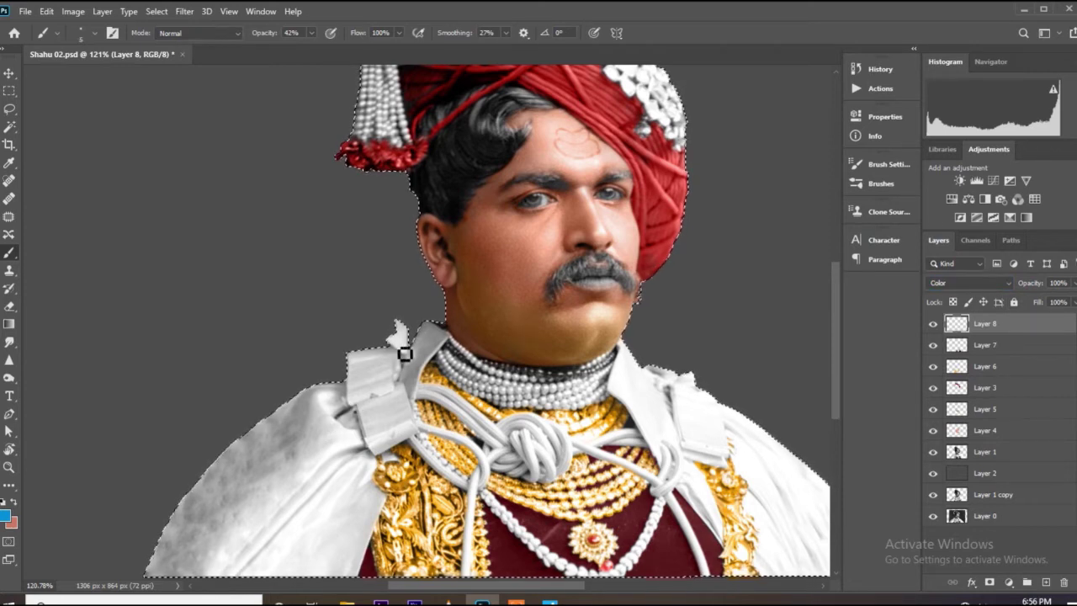
pyautogui.moveTo(311, 32); pyautogui.dragTo(317, 52)
pyautogui.moveTo(353, 364)
pyautogui.mouseDown()
pyautogui.moveTo(433, 337)
pyautogui.moveTo(389, 384)
pyautogui.moveTo(397, 409)
pyautogui.moveTo(305, 414)
pyautogui.moveTo(320, 365)
pyautogui.mouseUp()
pyautogui.moveTo(151, 531)
pyautogui.mouseDown()
pyautogui.moveTo(277, 474)
pyautogui.moveTo(205, 553)
pyautogui.moveTo(347, 497)
pyautogui.moveTo(238, 484)
pyautogui.mouseUp()
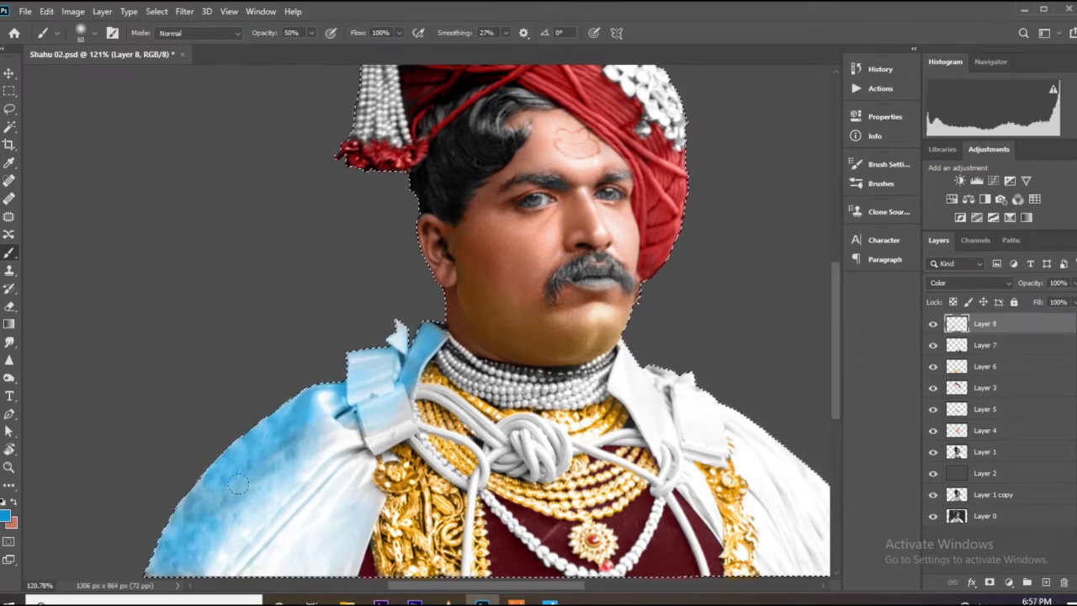
pyautogui.scroll(5, 423, 409)
pyautogui.press('6')
pyautogui.press('1')
pyautogui.moveTo(426, 215)
pyautogui.mouseDown()
pyautogui.moveTo(413, 336)
pyautogui.moveTo(378, 387)
pyautogui.moveTo(377, 466)
pyautogui.moveTo(366, 452)
pyautogui.mouseUp()
# Step: Tint the robe's right shoulder and right collar fold light blue, resizing the brush as needed
pyautogui.press(']')
pyautogui.press('[')
pyautogui.press('[')
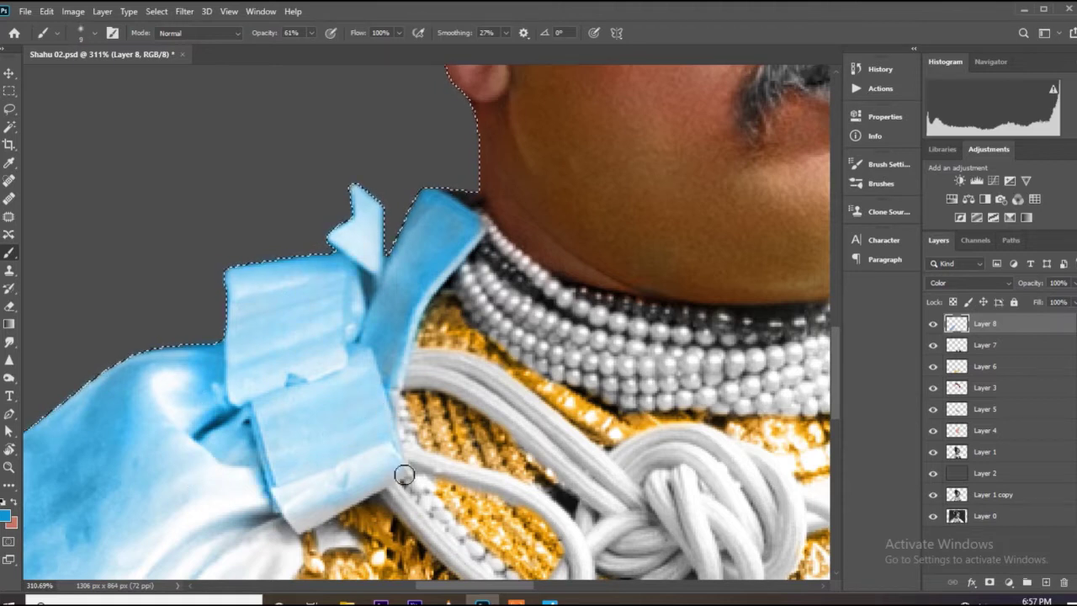
pyautogui.scroll(-2, 281, 500)
pyautogui.press(']')
pyautogui.press(']')
pyautogui.press(']')
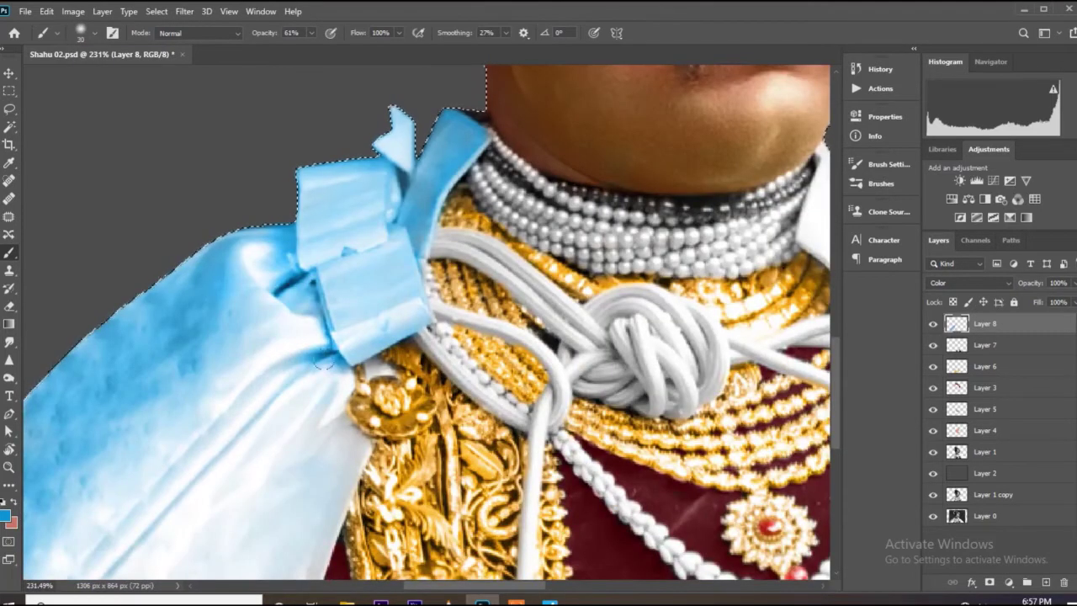
pyautogui.scroll(-3, 305, 480)
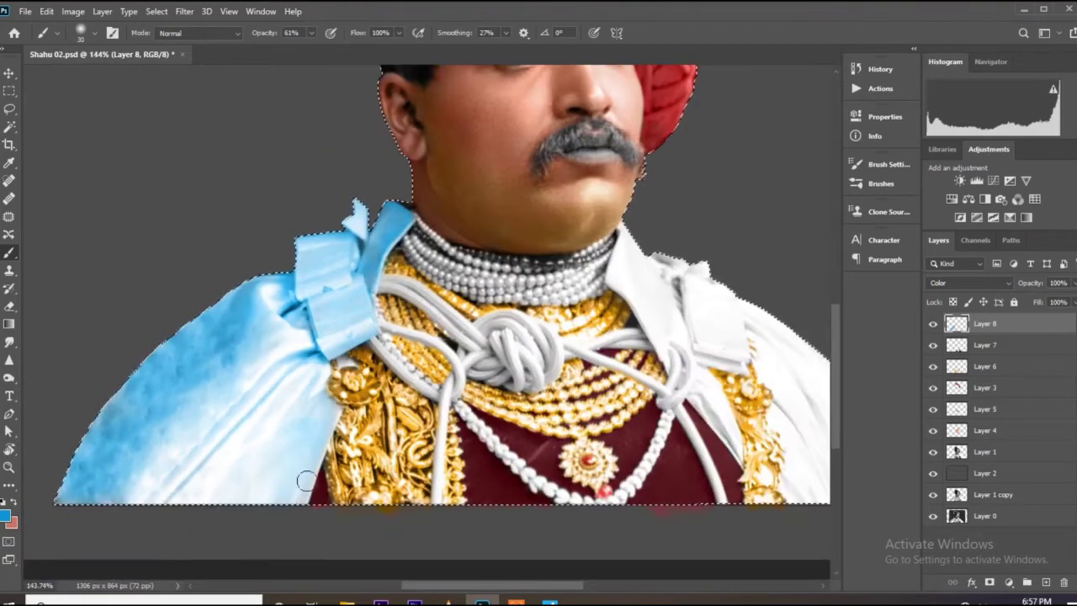
pyautogui.scroll(2, 592, 368)
pyautogui.moveTo(602, 441)
pyautogui.mouseDown()
pyautogui.moveTo(661, 533)
pyautogui.moveTo(563, 428)
pyautogui.moveTo(584, 550)
pyautogui.moveTo(605, 492)
pyautogui.mouseUp()
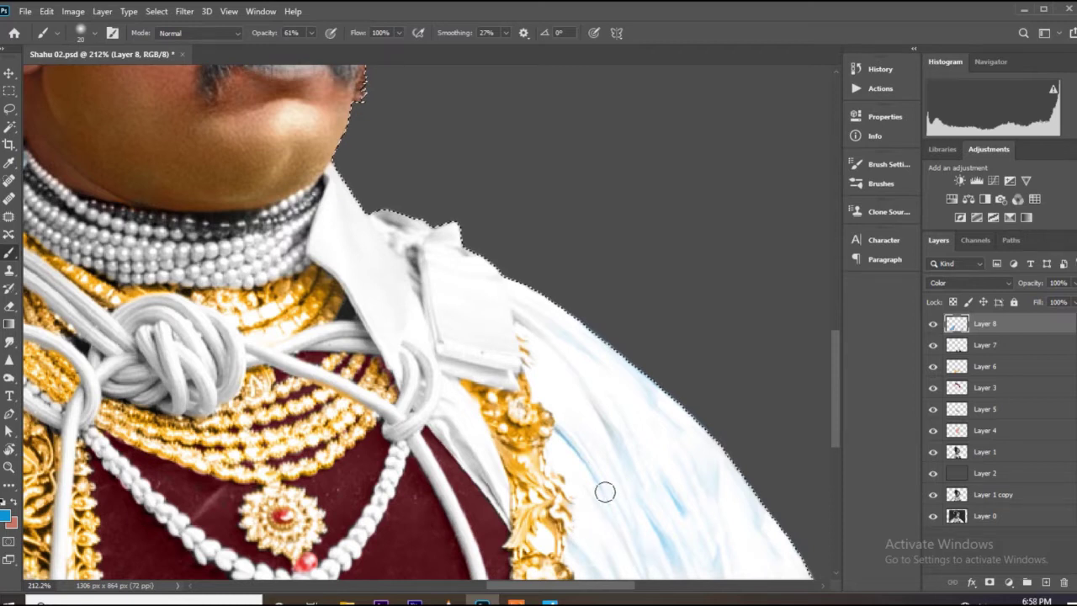
pyautogui.scroll(3, 458, 241)
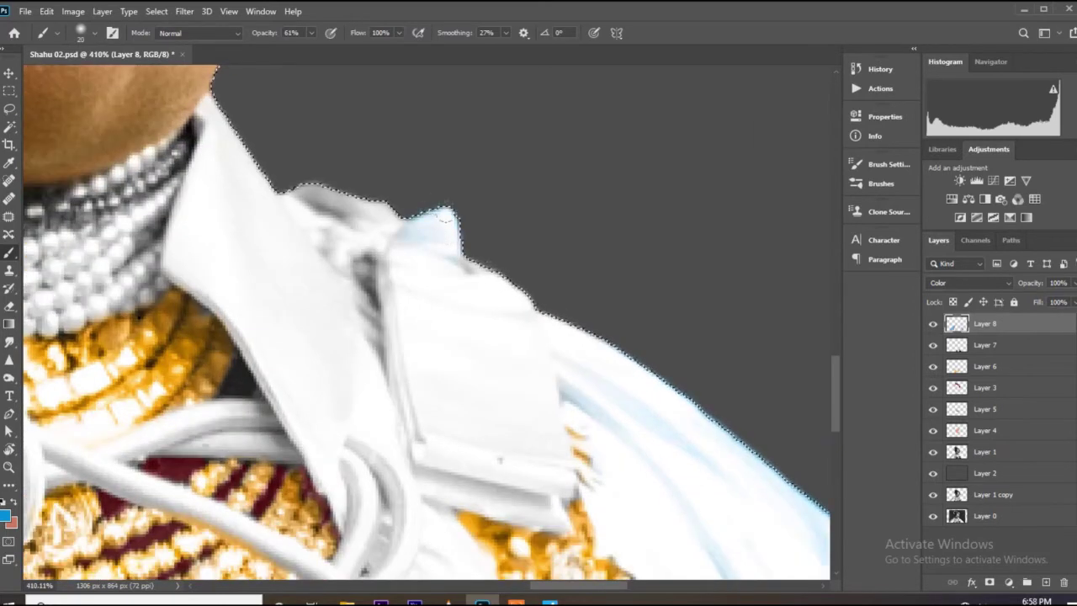
pyautogui.moveTo(324, 202); pyautogui.dragTo(379, 345)
pyautogui.moveTo(313, 349)
pyautogui.mouseDown()
pyautogui.moveTo(332, 365)
pyautogui.moveTo(252, 331)
pyautogui.moveTo(325, 481)
pyautogui.moveTo(198, 195)
pyautogui.mouseUp()
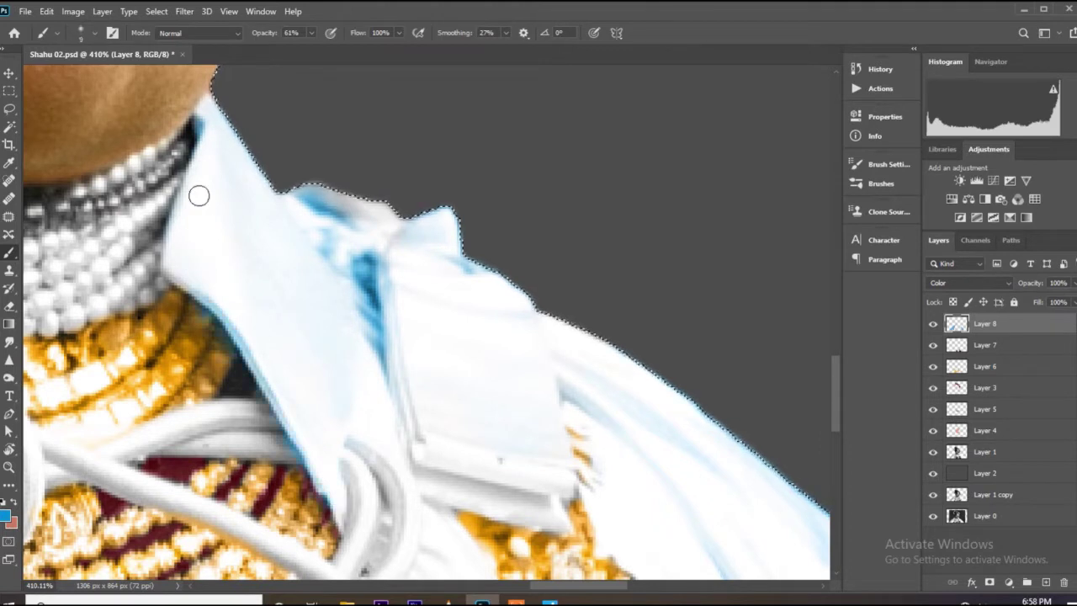
pyautogui.scroll(-3, 380, 250)
pyautogui.scroll(2, 479, 334)
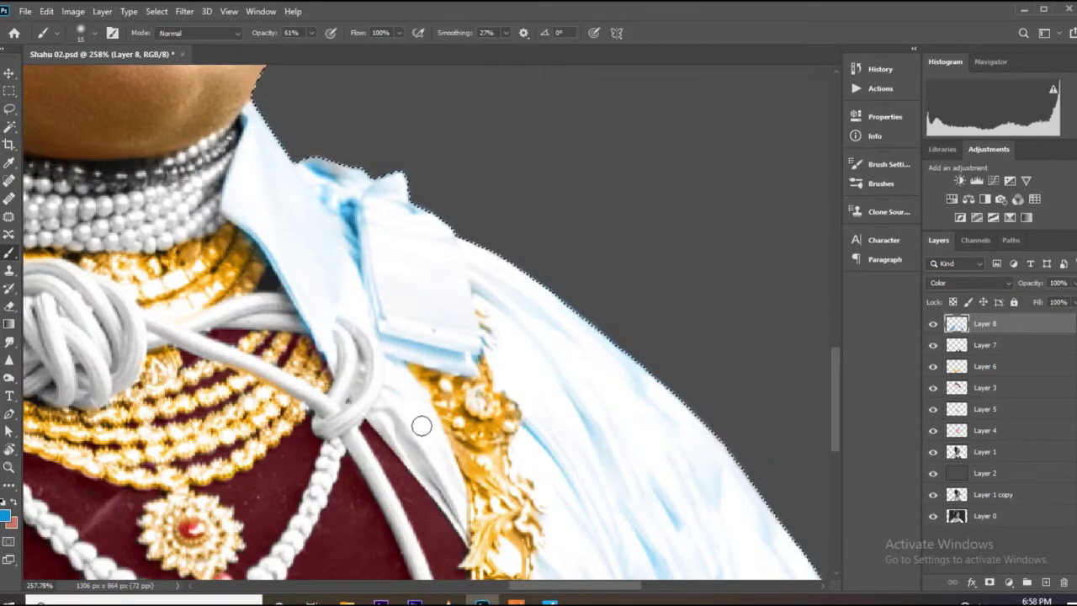
pyautogui.scroll(2, 373, 379)
pyautogui.scroll(2, 373, 380)
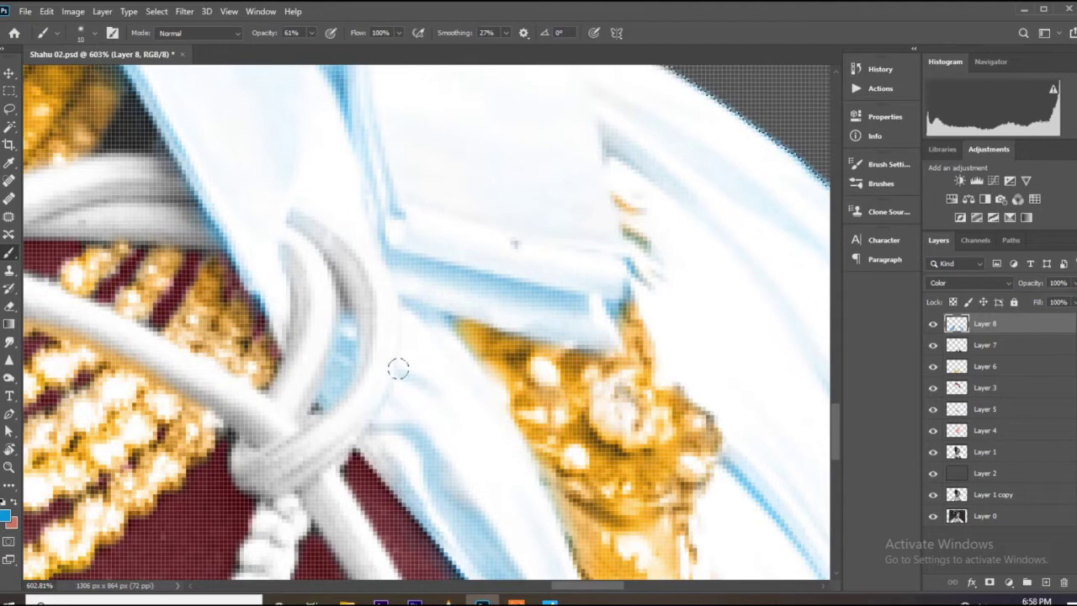
pyautogui.scroll(-3, 398, 368)
pyautogui.scroll(-3, 404, 364)
pyautogui.scroll(-1, 408, 362)
pyautogui.scroll(3, 414, 358)
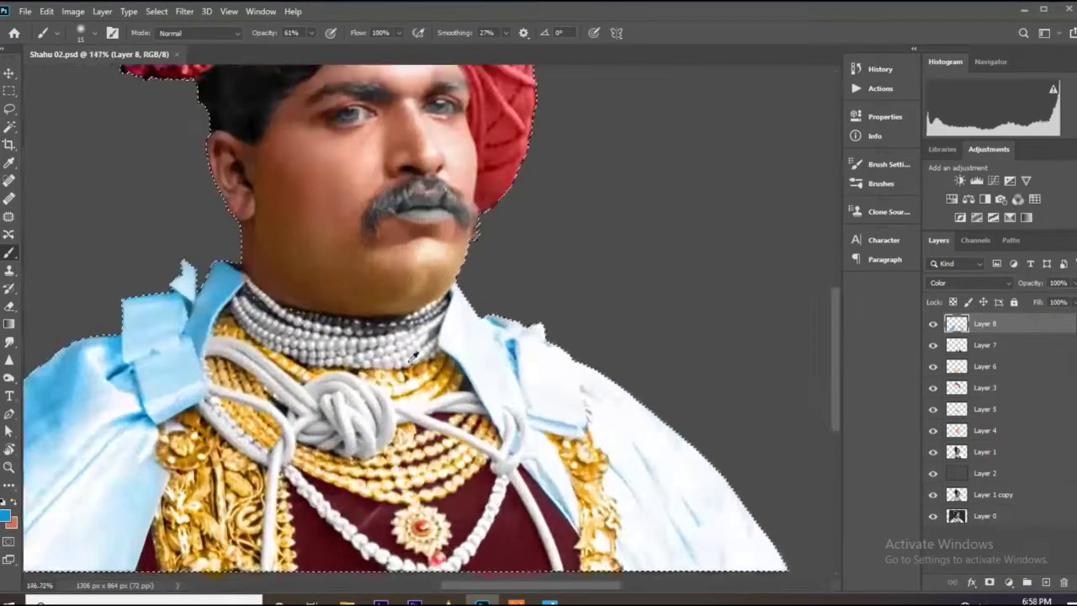
pyautogui.scroll(-2, 413, 358)
# Step: Zoom in and out over the chest knot and cords while tinting them pale blue on Layer 8
pyautogui.scroll(-2, 397, 332)
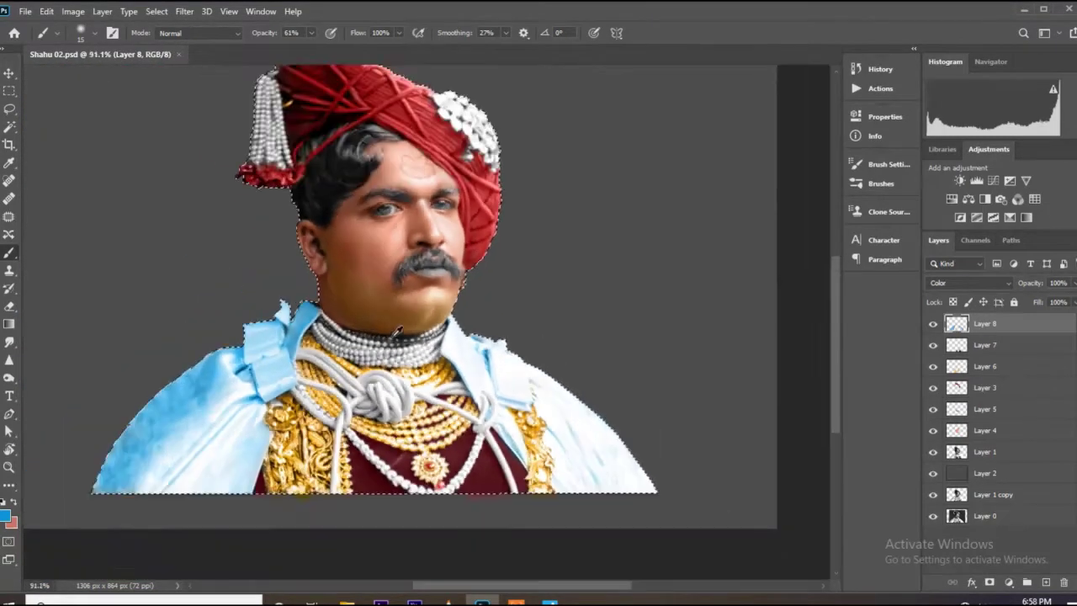
pyautogui.scroll(-1, 396, 330)
pyautogui.scroll(4, 522, 404)
pyautogui.scroll(1, 619, 465)
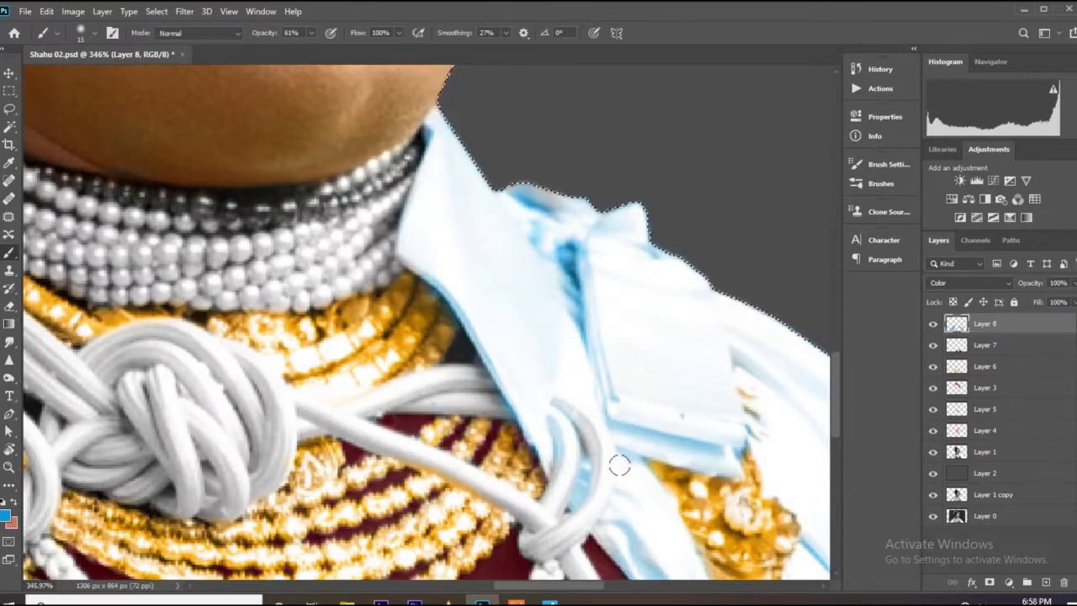
pyautogui.scroll(1, 619, 466)
pyautogui.scroll(-2, 547, 412)
pyautogui.scroll(3, 490, 435)
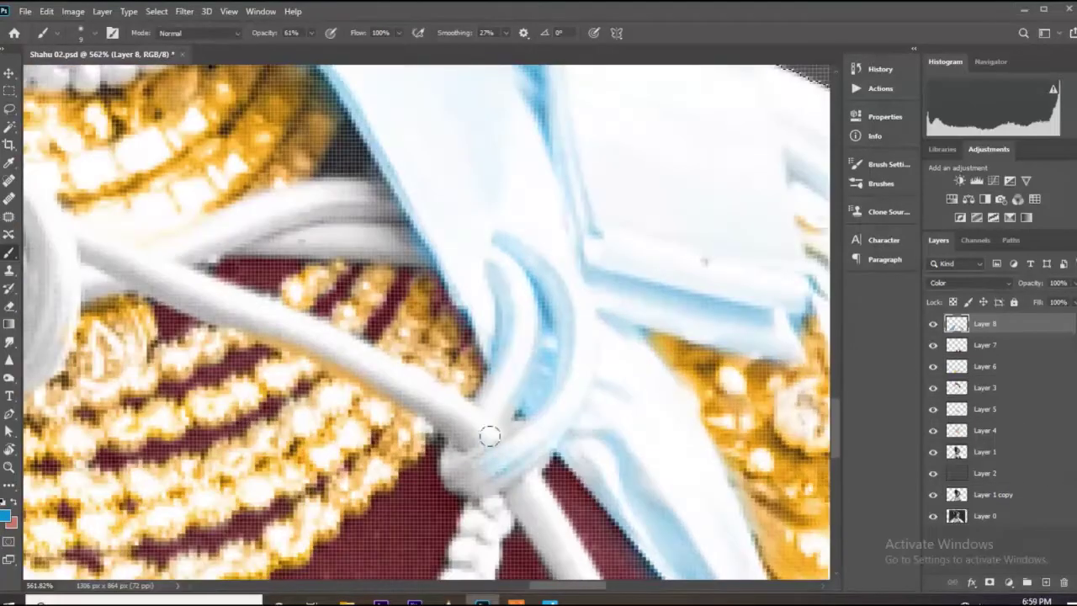
pyautogui.scroll(-3, 501, 481)
pyautogui.scroll(1, 464, 354)
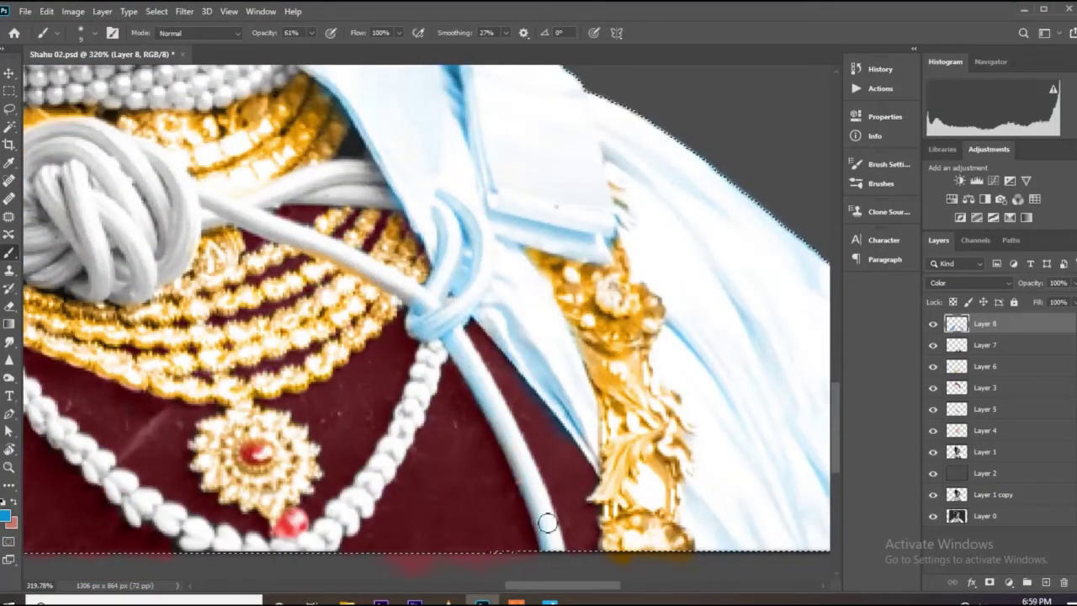
pyautogui.scroll(1, 547, 425)
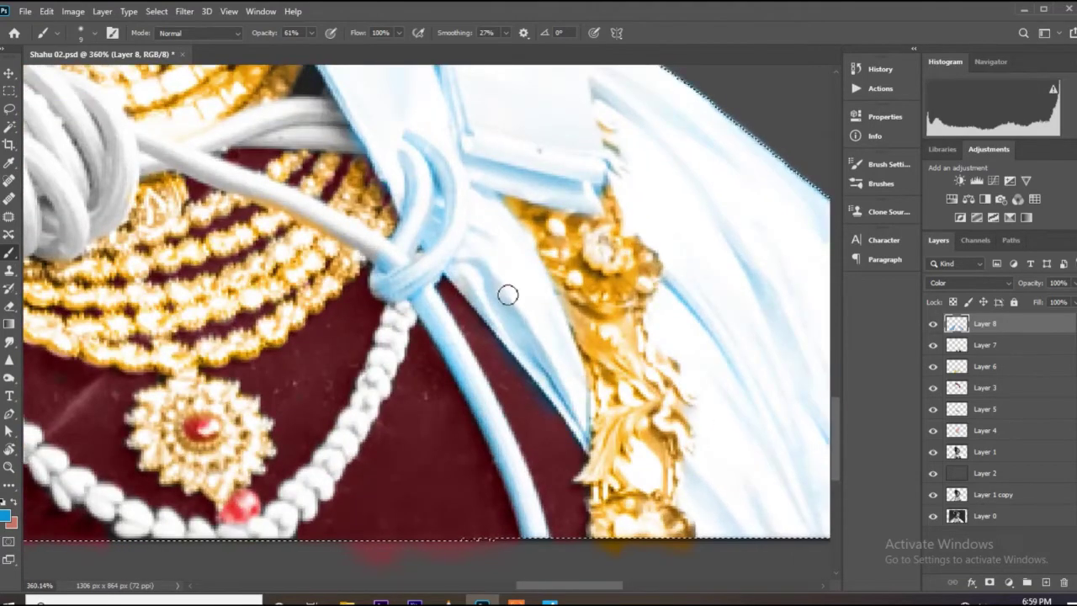
pyautogui.scroll(1, 293, 204)
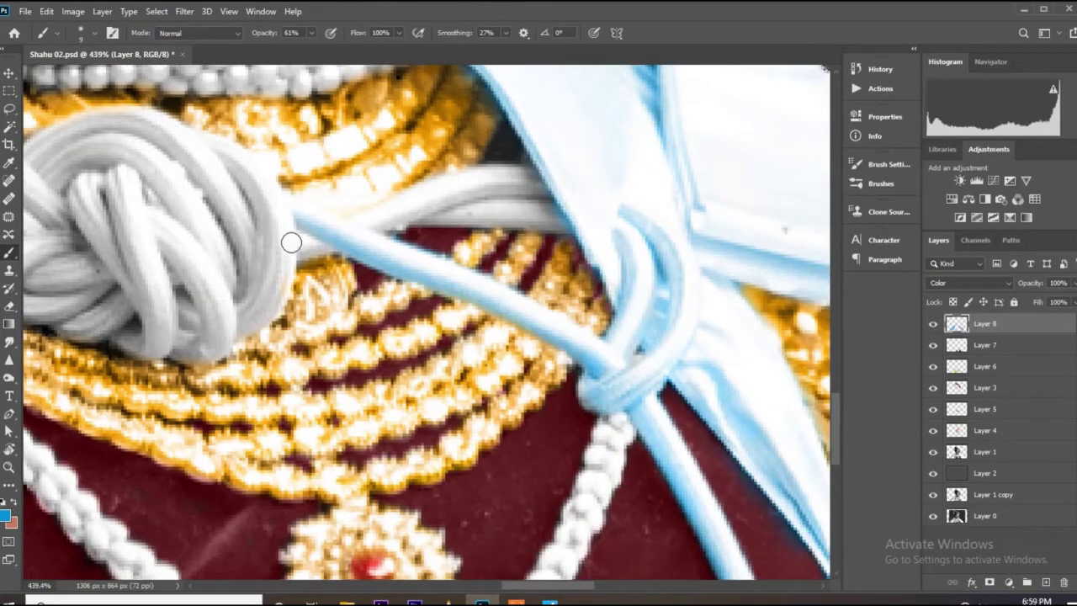
pyautogui.scroll(-3, 345, 230)
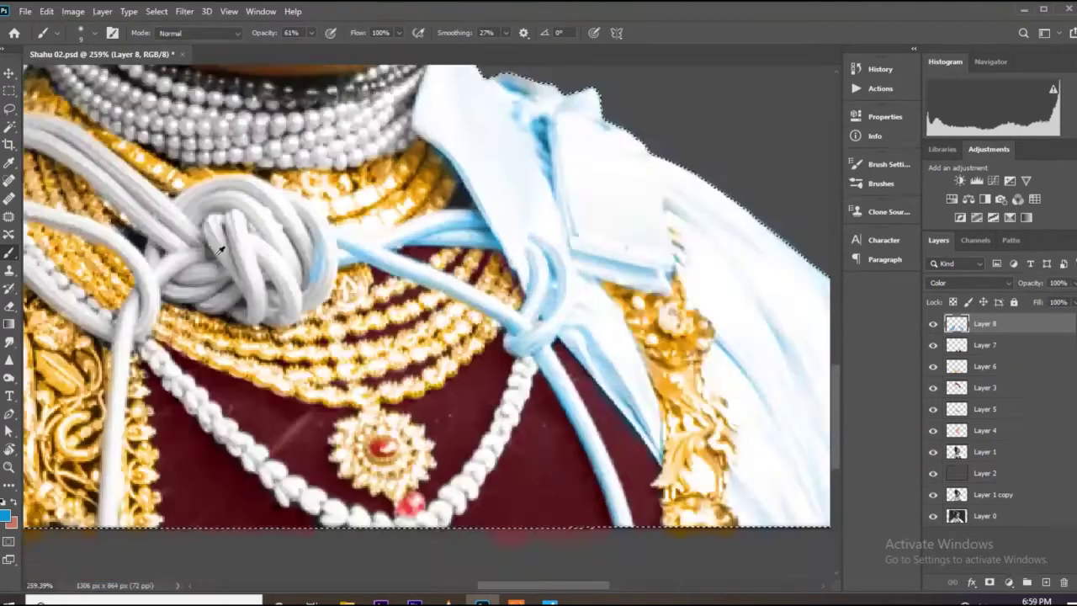
pyautogui.scroll(3, 286, 258)
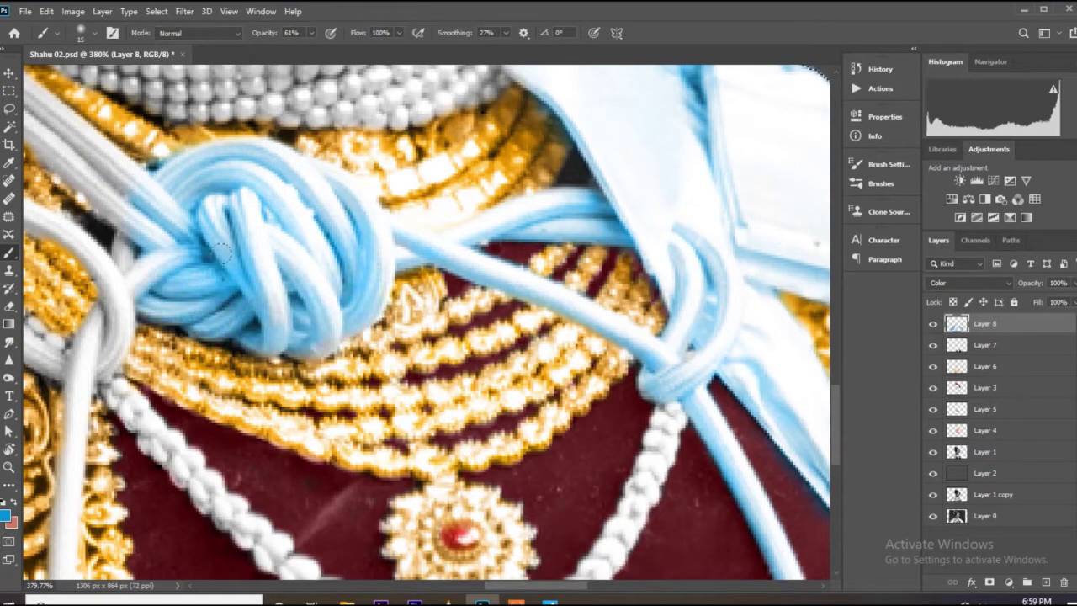
pyautogui.scroll(-3, 296, 337)
pyautogui.scroll(2, 261, 185)
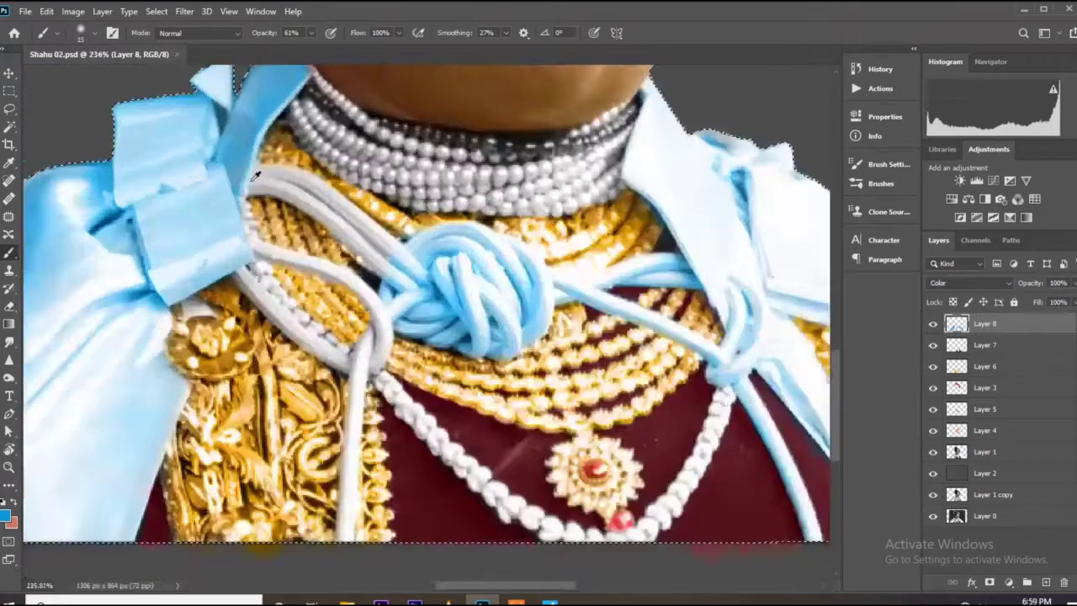
pyautogui.scroll(1, 261, 185)
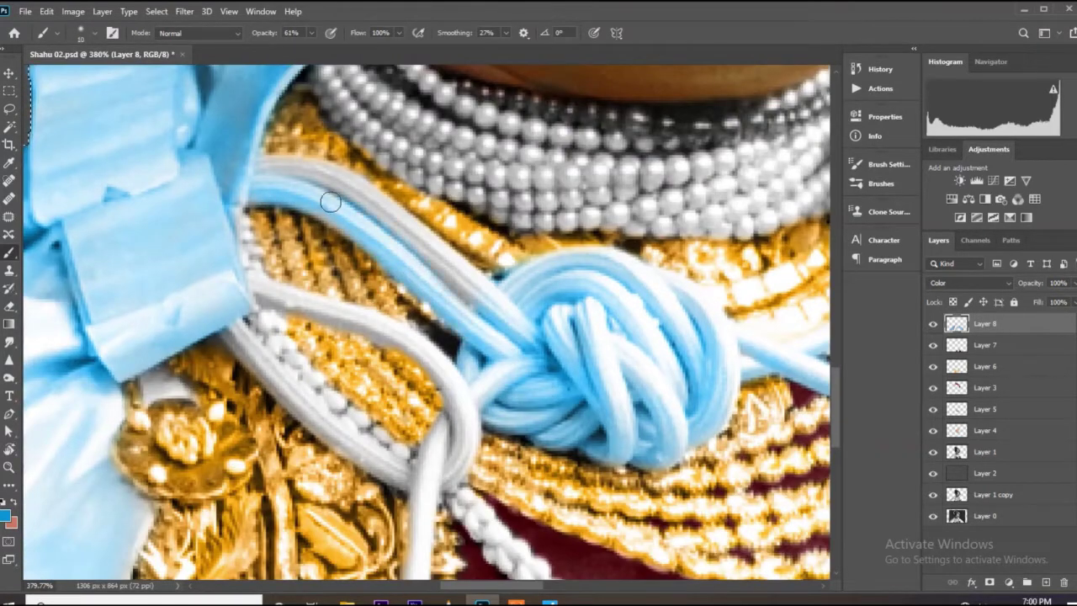
pyautogui.scroll(1, 248, 268)
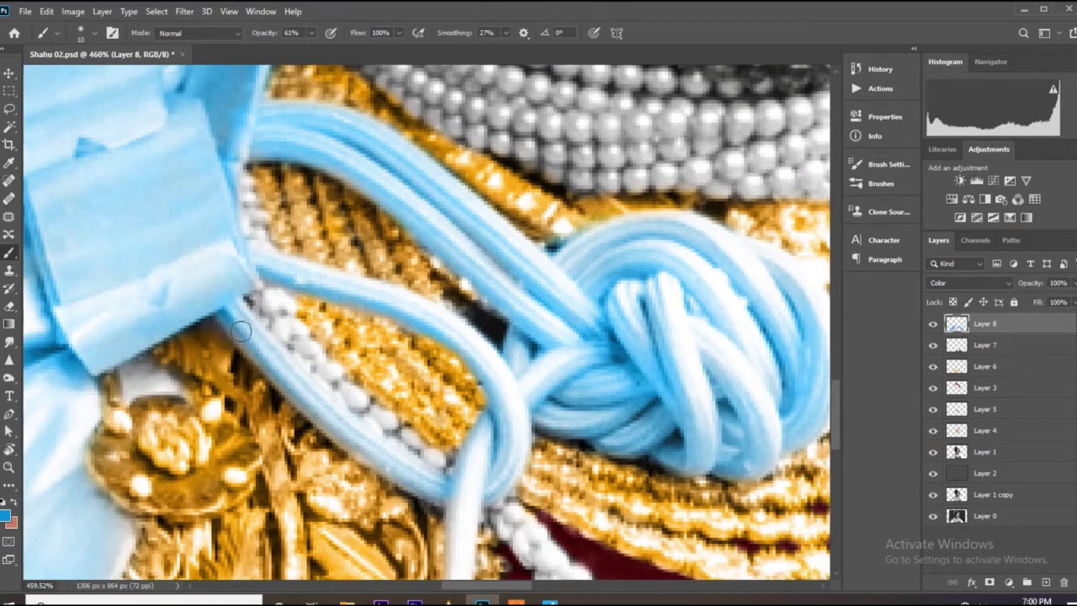
pyautogui.scroll(1, 442, 483)
pyautogui.scroll(-4, 383, 426)
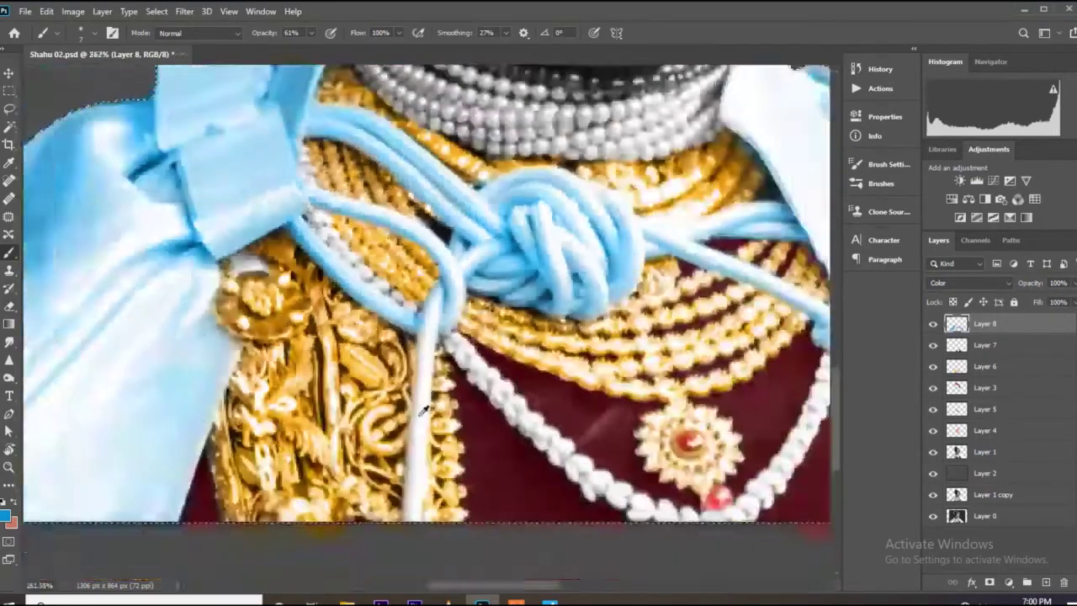
pyautogui.scroll(2, 423, 413)
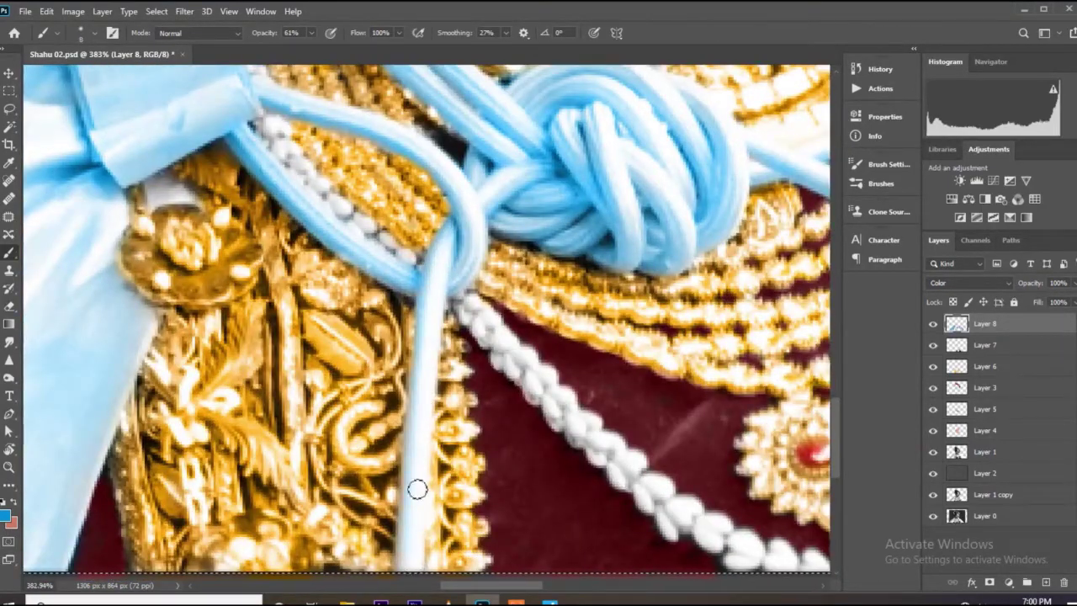
pyautogui.scroll(-3, 416, 488)
pyautogui.scroll(3, 589, 151)
pyautogui.scroll(2, 440, 348)
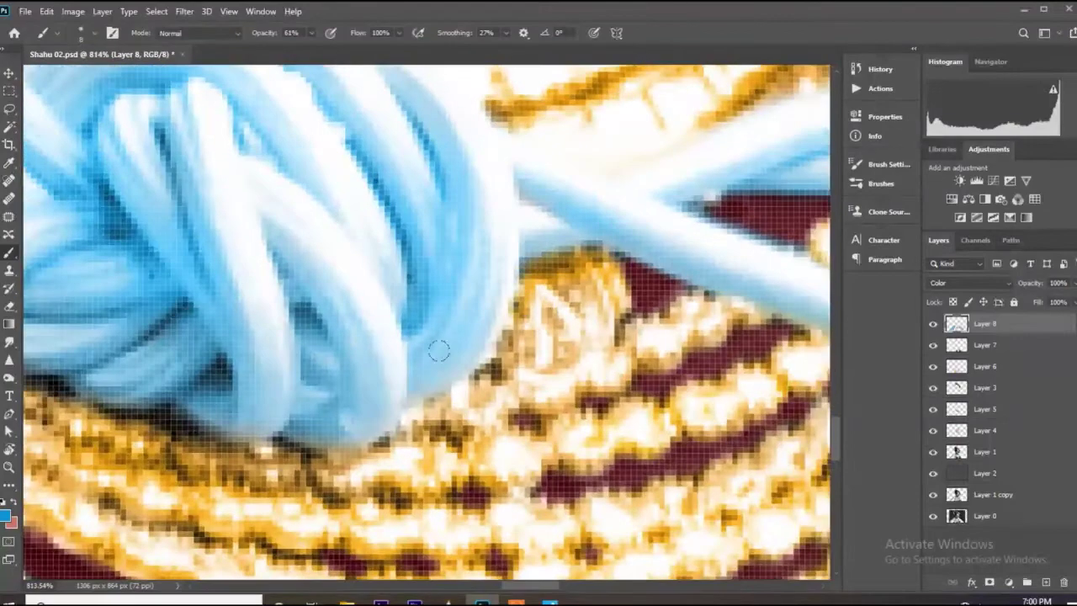
pyautogui.scroll(-3, 440, 348)
pyautogui.scroll(-3, 438, 404)
pyautogui.scroll(1, 430, 427)
pyautogui.scroll(2, 430, 429)
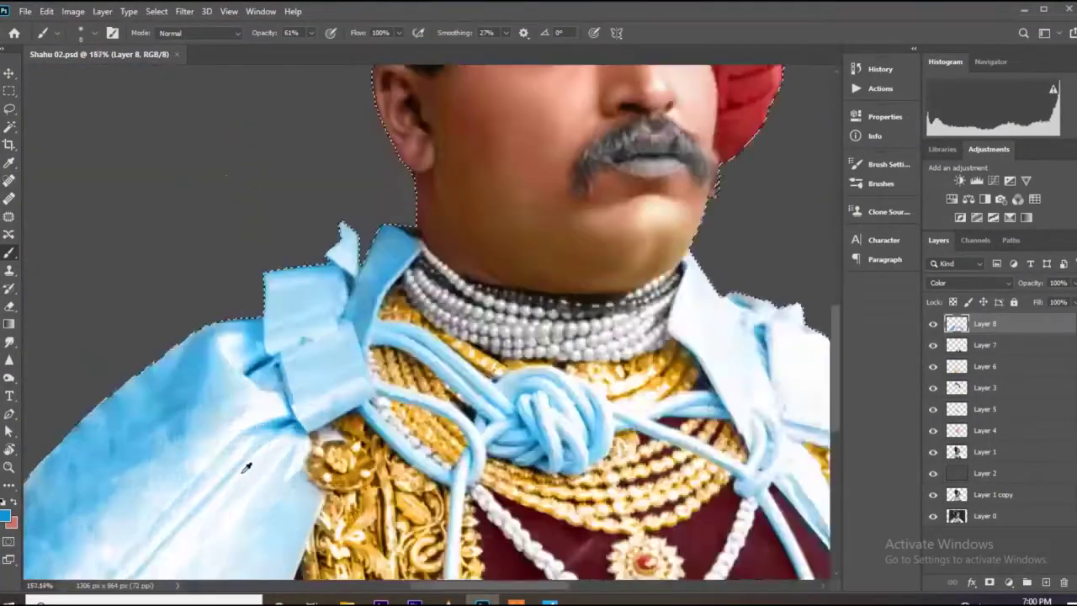
pyautogui.scroll(4, 395, 412)
pyautogui.scroll(-10, 246, 393)
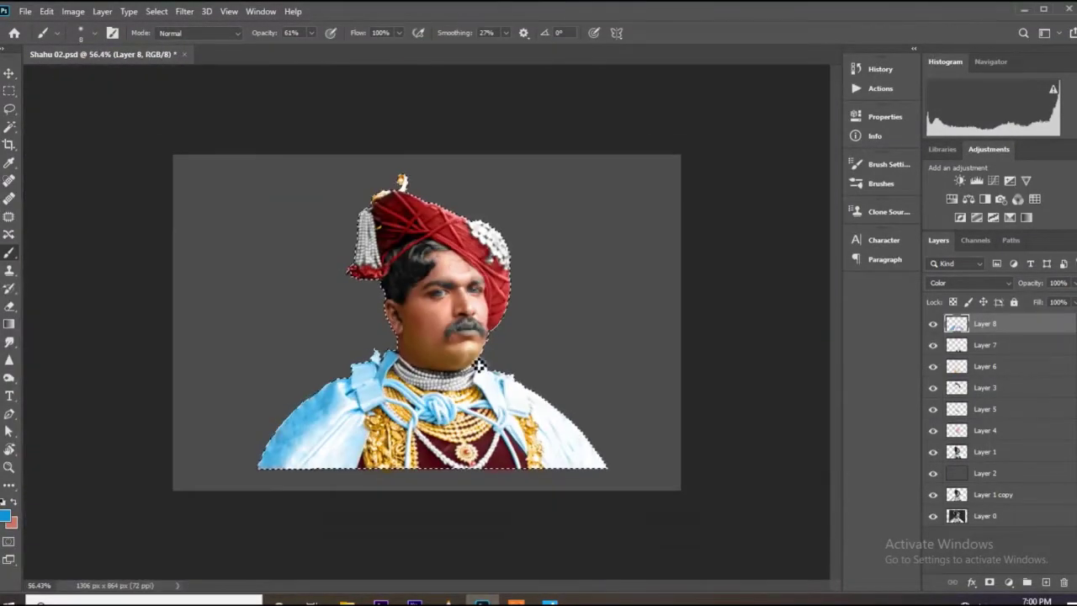
pyautogui.scroll(1, 246, 393)
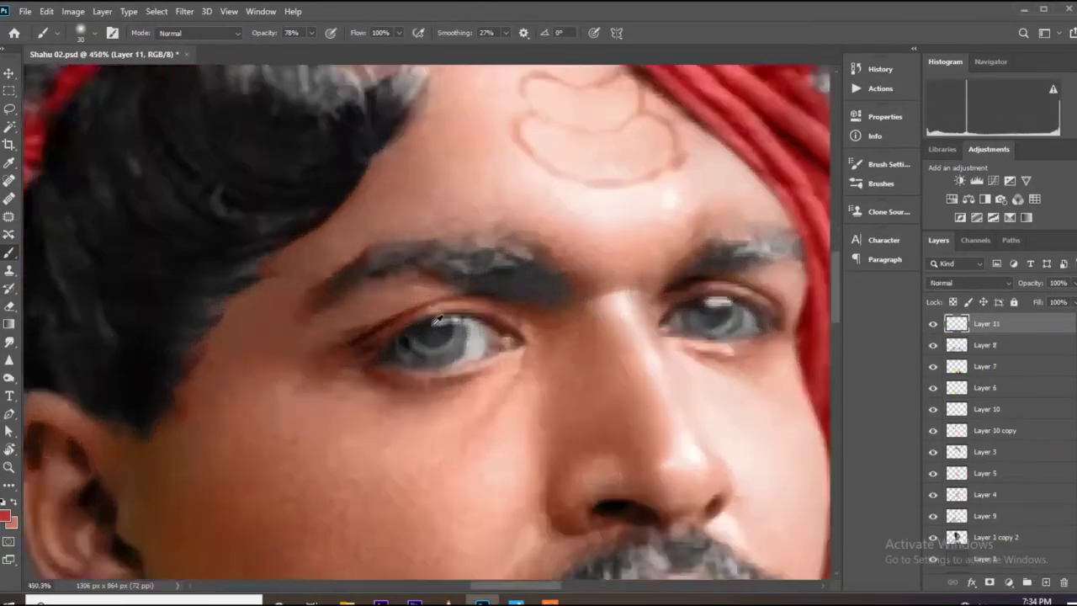
# Step: Pick a colour and set Layer 11's blend mode to Color
pyautogui.scroll(2, 438, 319)
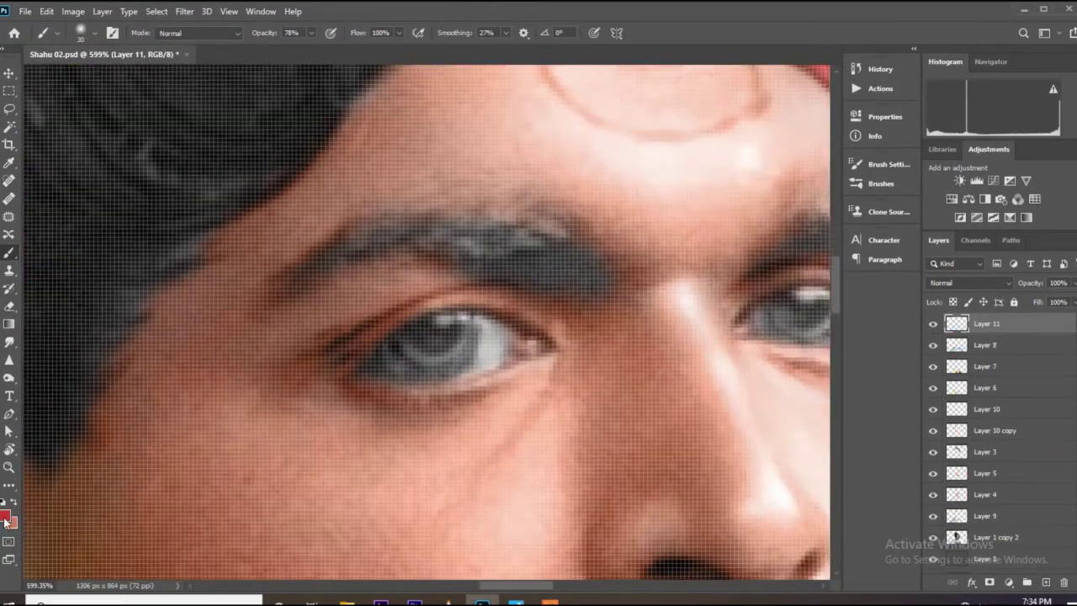
pyautogui.click(10, 523)
pyautogui.click(876, 265)
pyautogui.click(973, 211)
pyautogui.click(968, 283)
pyautogui.click(948, 570)
# Step: Set the foreground to blue #1995b9 and brush it over both irises
pyautogui.scroll(1, 599, 348)
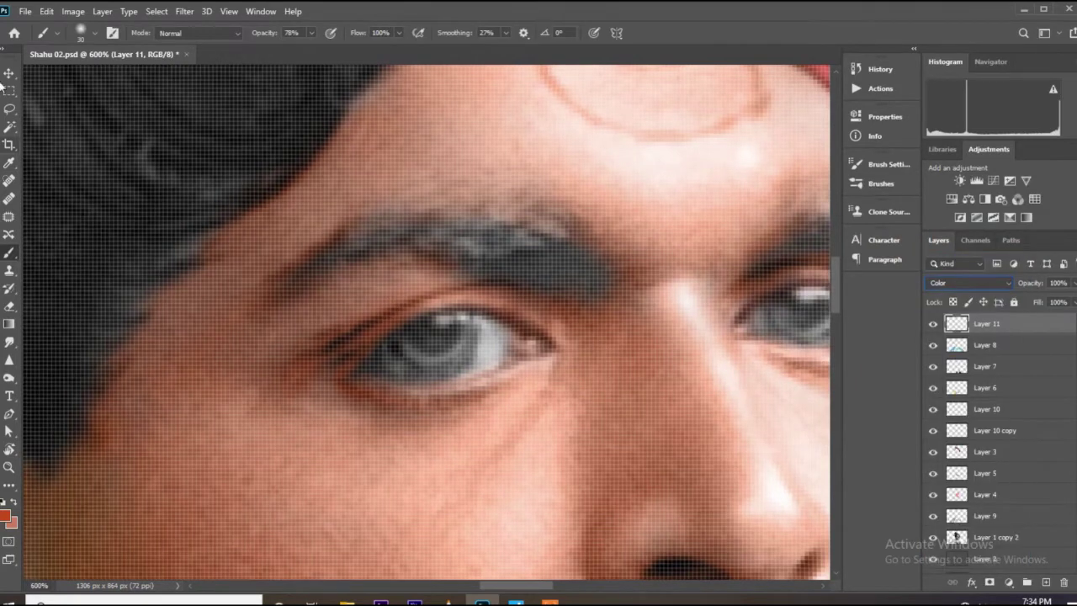
pyautogui.click(5, 517)
pyautogui.moveTo(928, 381); pyautogui.dragTo(928, 304)
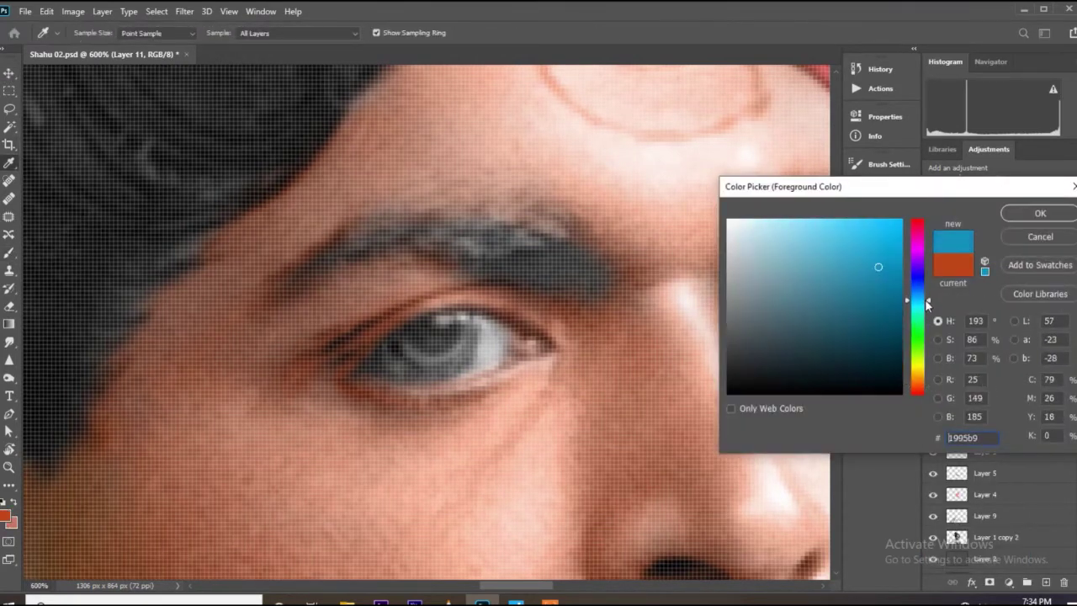
pyautogui.click(1040, 213)
pyautogui.press('b')
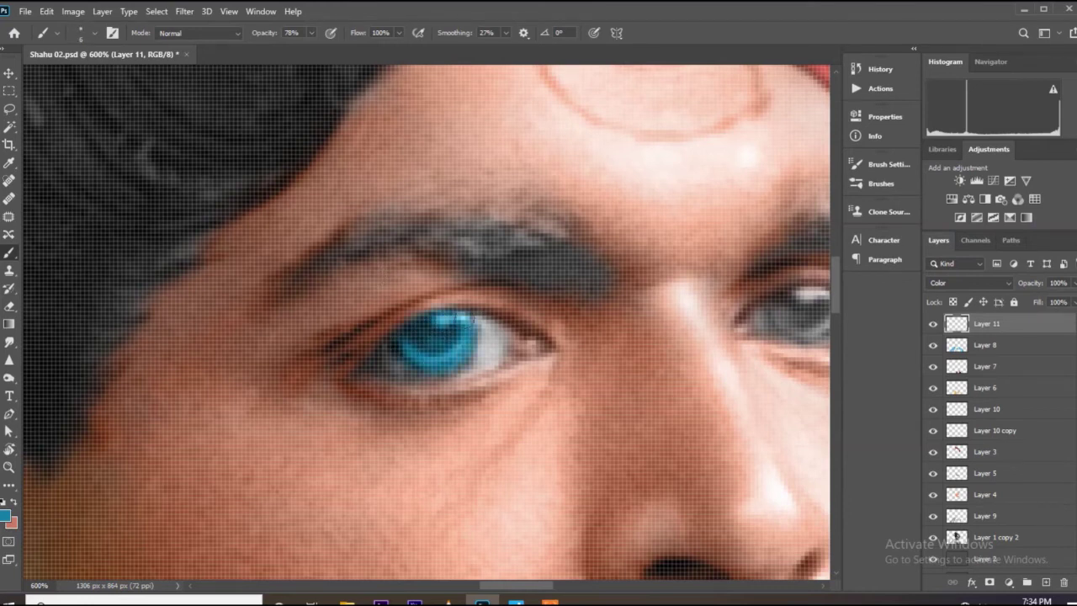
pyautogui.scroll(-5, 370, 350)
pyautogui.scroll(8, 543, 354)
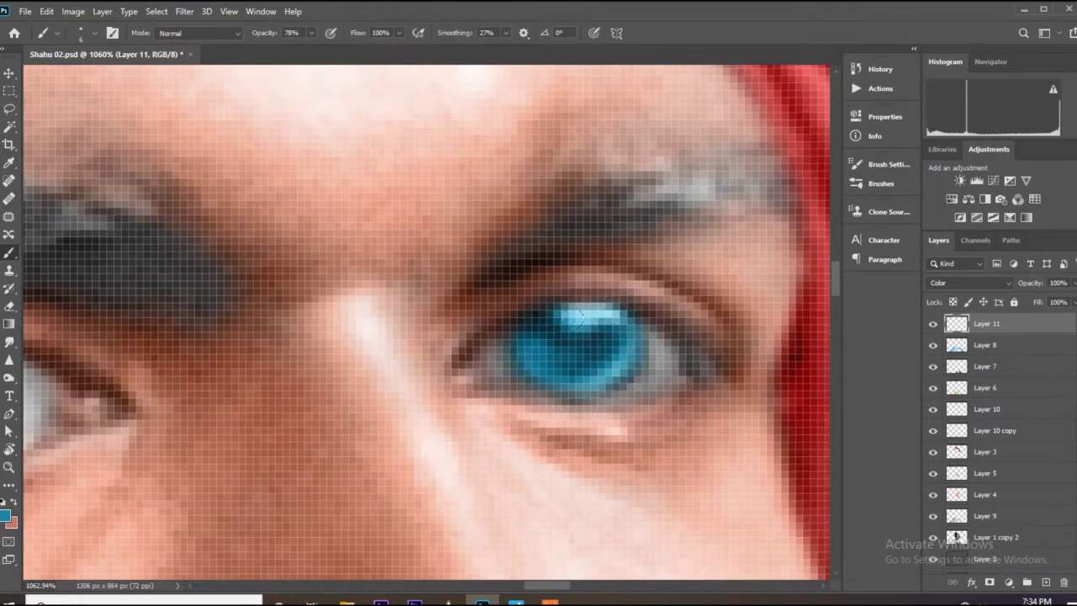
pyautogui.scroll(-3, 567, 349)
pyautogui.scroll(-3, 567, 349)
pyautogui.scroll(-1, 567, 349)
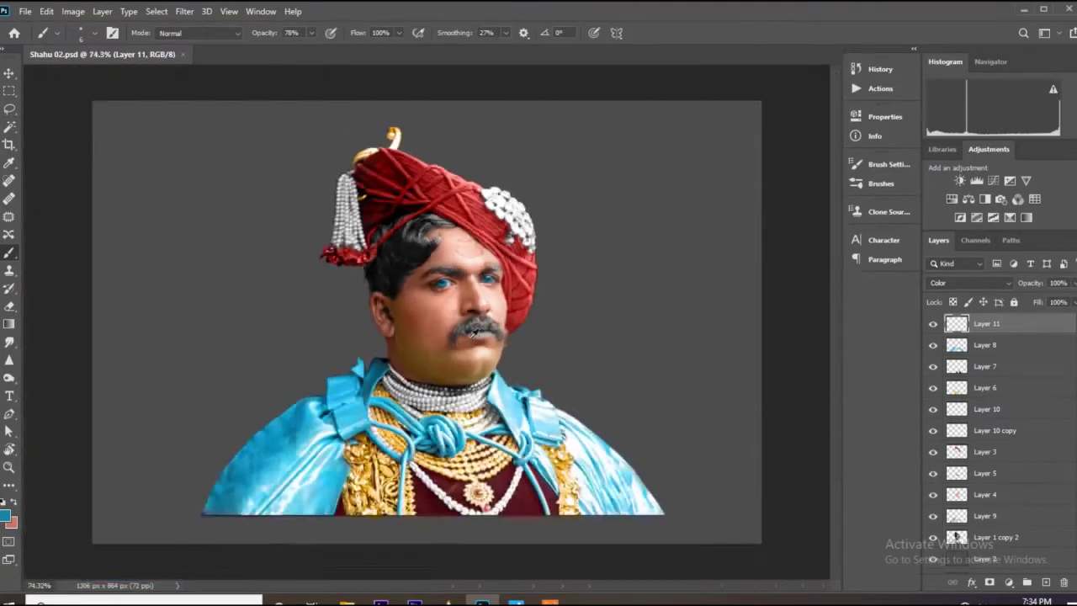
pyautogui.scroll(7, 452, 279)
pyautogui.scroll(-1, 401, 292)
pyautogui.scroll(-4, 400, 292)
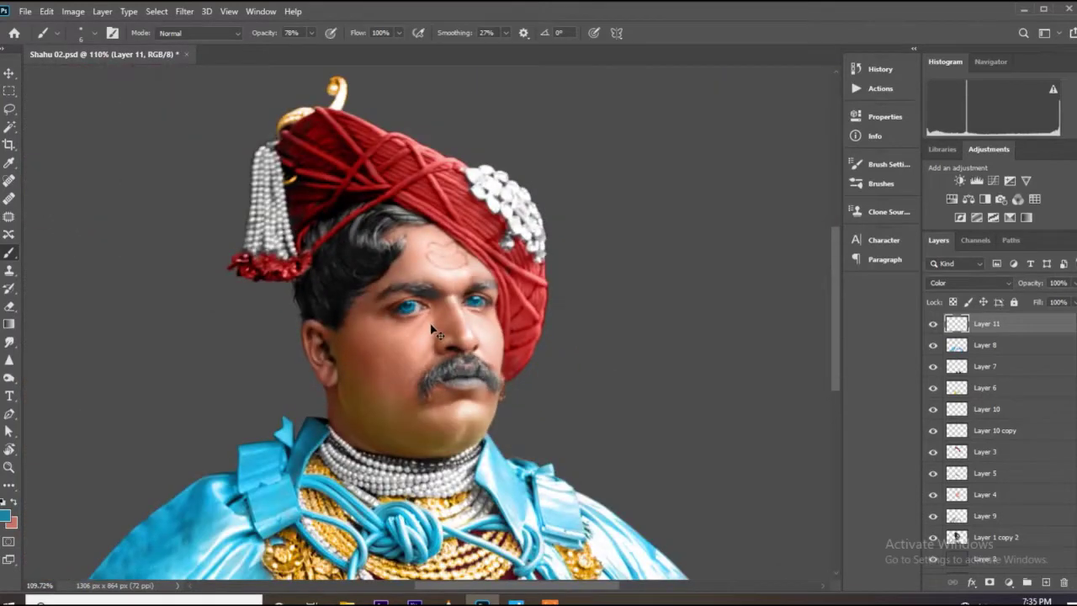
# Step: Raise the eye layer's contrast to 61 with Brightness/Contrast
pyautogui.scroll(2, 395, 290)
pyautogui.click(73, 12)
pyautogui.click(253, 48)
pyautogui.moveTo(652, 183); pyautogui.dragTo(666, 185)
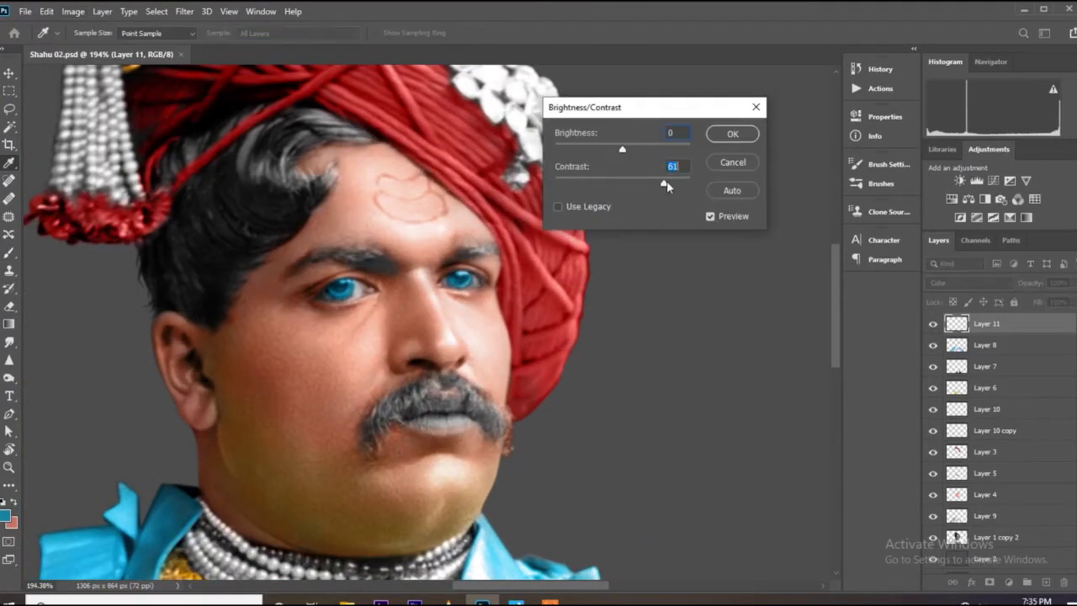
pyautogui.click(715, 133)
# Step: Shift the eye colour hue toward purple with Hue/Saturation, then return to the brush
pyautogui.click(74, 12)
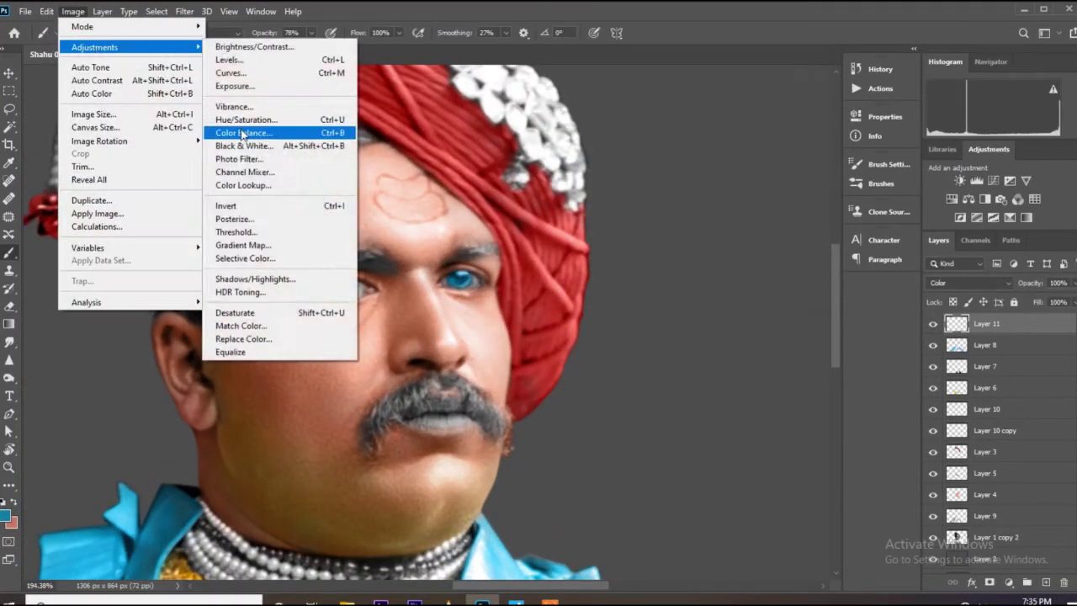
pyautogui.click(252, 118)
pyautogui.moveTo(840, 207)
pyautogui.mouseDown()
pyautogui.moveTo(897, 216)
pyautogui.moveTo(742, 201)
pyautogui.moveTo(845, 202)
pyautogui.mouseUp()
pyautogui.click(997, 140)
pyautogui.press('b')
pyautogui.scroll(-3, 392, 292)
pyautogui.scroll(3, 392, 292)
pyautogui.scroll(-2, 393, 292)
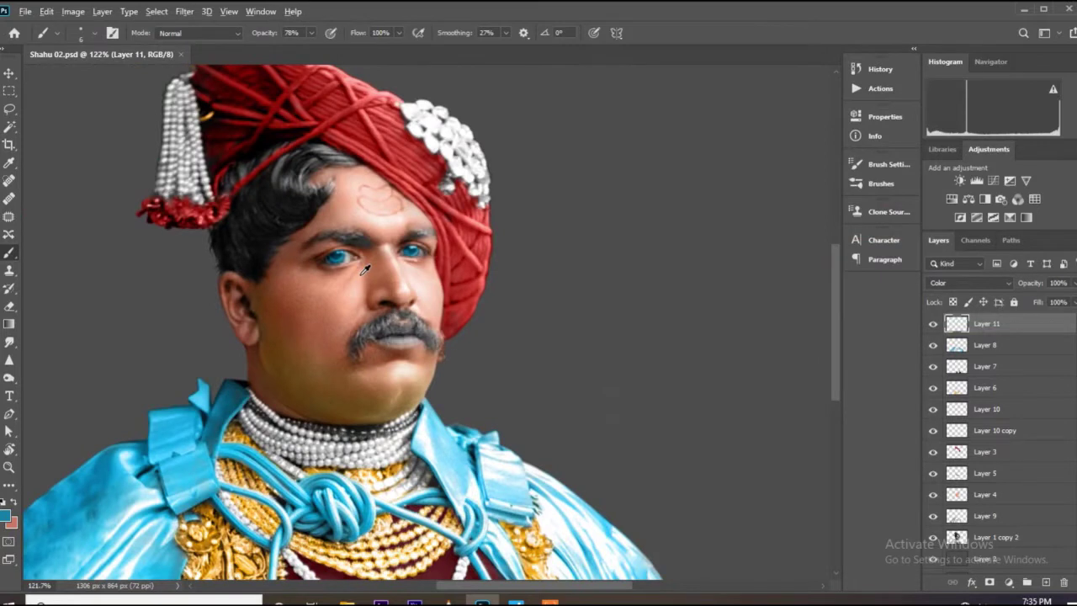
pyautogui.hscroll(-3, 365, 268)
# Step: Apply a Color Balance change to the eyes, then swing their hue to -142
pyautogui.click(73, 11)
pyautogui.click(244, 133)
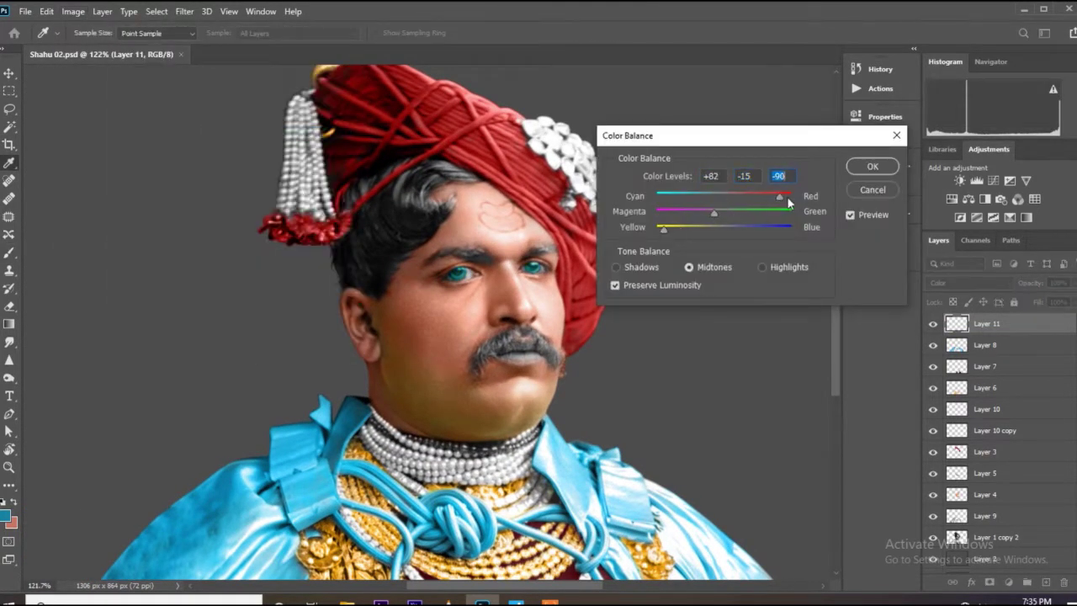
pyautogui.press('Return')
pyautogui.click(73, 11)
pyautogui.click(244, 119)
pyautogui.moveTo(873, 210); pyautogui.dragTo(785, 210)
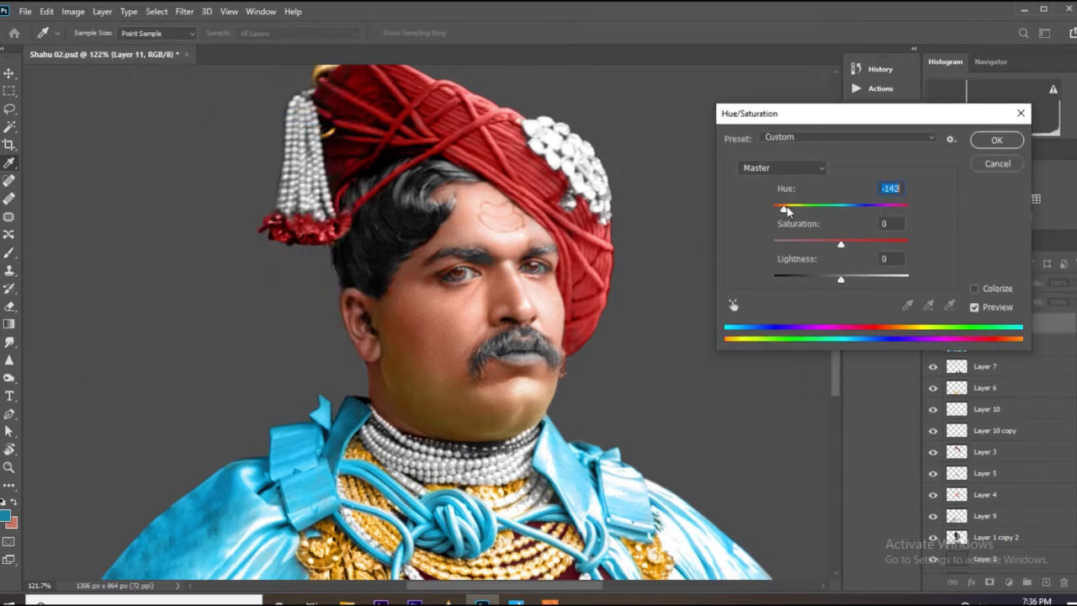
pyautogui.click(996, 139)
# Step: Warm the eyes with Color Balance Cyan-Red +84 and reopen Hue/Saturation
pyautogui.click(74, 11)
pyautogui.click(244, 132)
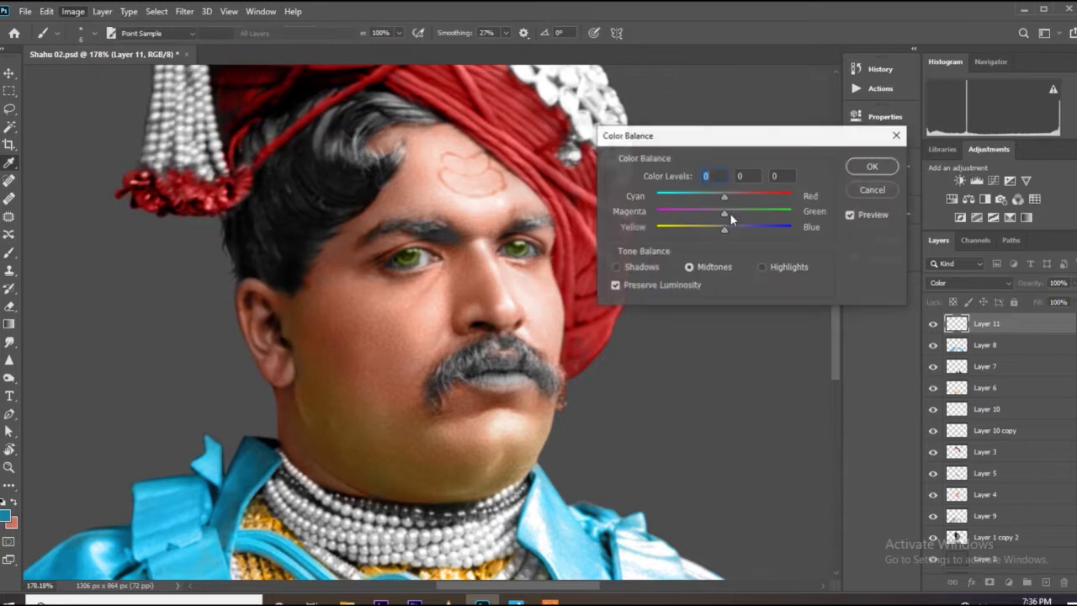
pyautogui.moveTo(724, 196); pyautogui.dragTo(782, 199)
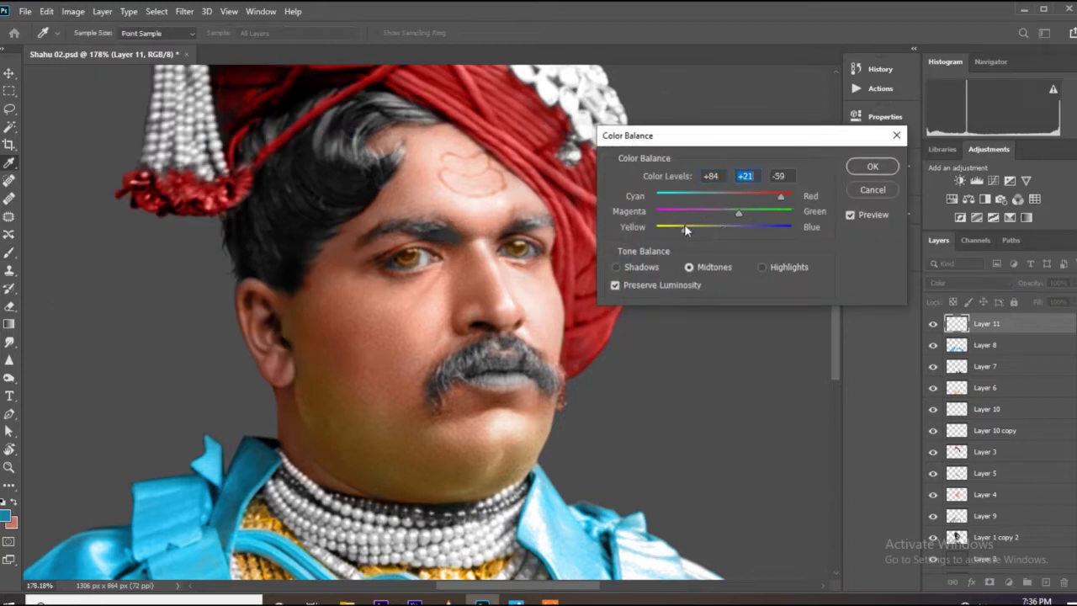
pyautogui.press('Return')
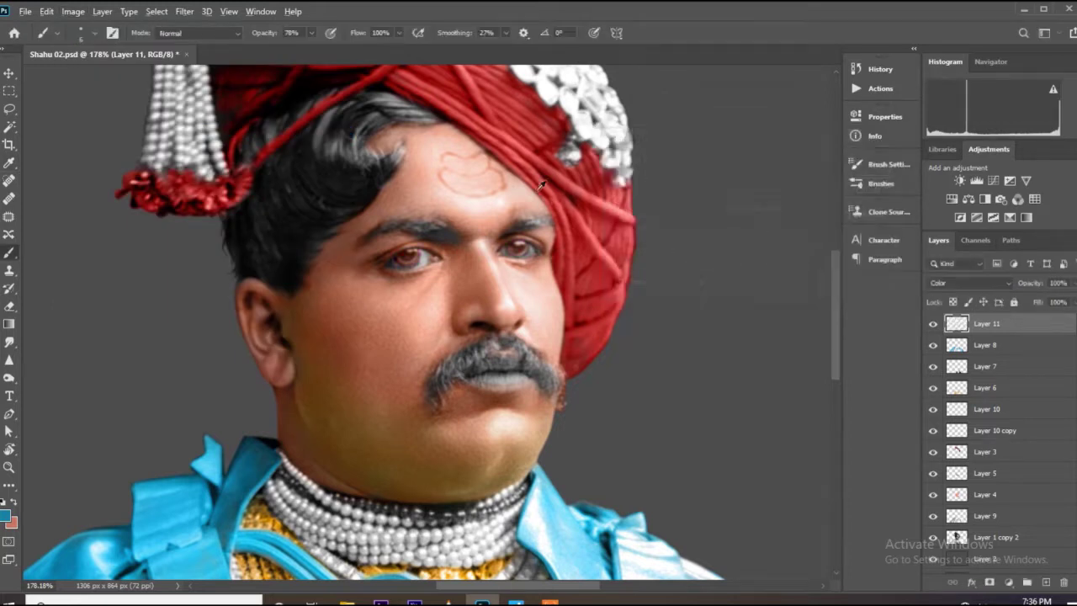
pyautogui.click(74, 11)
pyautogui.click(244, 120)
# Step: Turn the irises teal with a Hue/Saturation hue of -180
pyautogui.moveTo(840, 207)
pyautogui.mouseDown()
pyautogui.moveTo(894, 211)
pyautogui.moveTo(743, 216)
pyautogui.moveTo(907, 213)
pyautogui.mouseUp()
pyautogui.press('Return')
pyautogui.press('b')
pyautogui.scroll(-5, 589, 306)
pyautogui.scroll(4, 589, 305)
pyautogui.scroll(2, 430, 287)
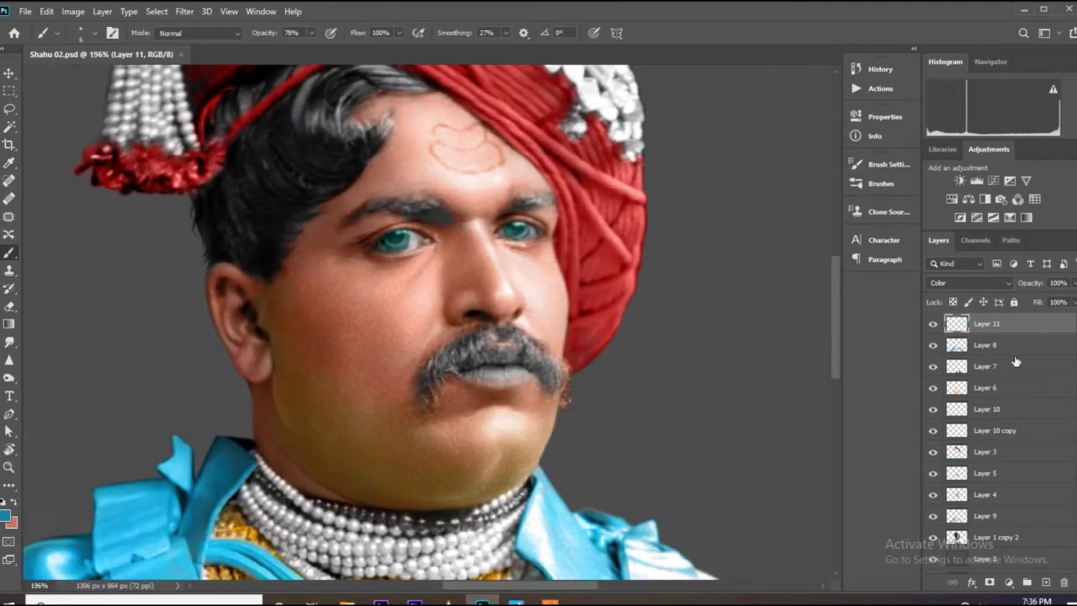
# Step: Add Layer 12 in Color blending mode with white as the paint colour
pyautogui.hotkey('ctrl', 'shift', 'alt', 'n')
pyautogui.scroll(2, 409, 255)
pyautogui.click(5, 515)
pyautogui.click(746, 202)
pyautogui.click(971, 211)
pyautogui.click(968, 283)
pyautogui.click(951, 568)
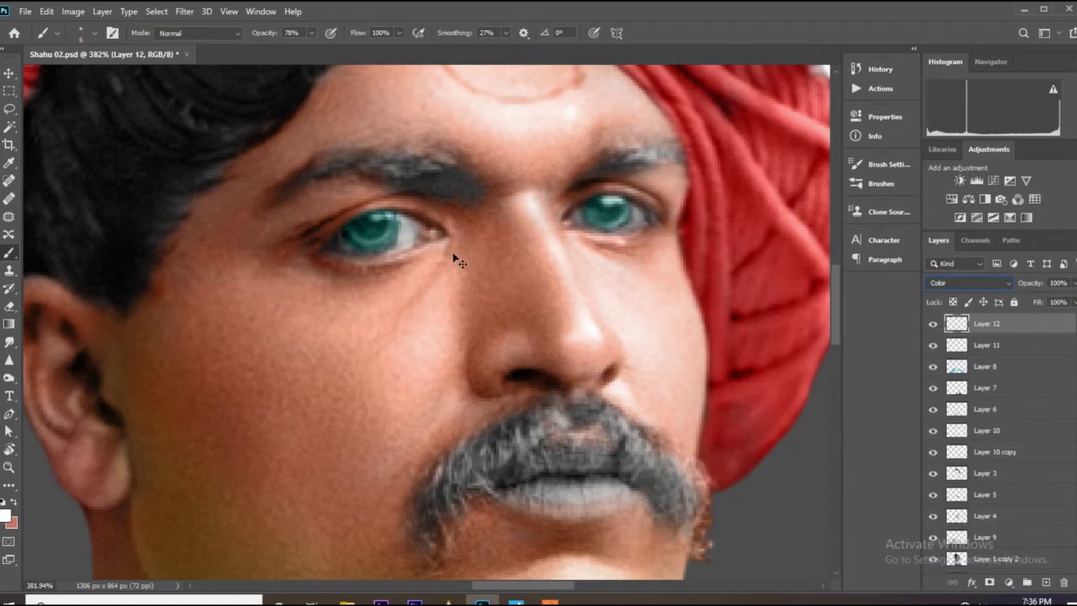
# Step: Raise brush opacity to 93% and toggle Layer 12's visibility to compare
pyautogui.scroll(1, 455, 261)
pyautogui.click(311, 33)
pyautogui.click(328, 51)
pyautogui.scroll(2, 409, 233)
pyautogui.scroll(1, 401, 221)
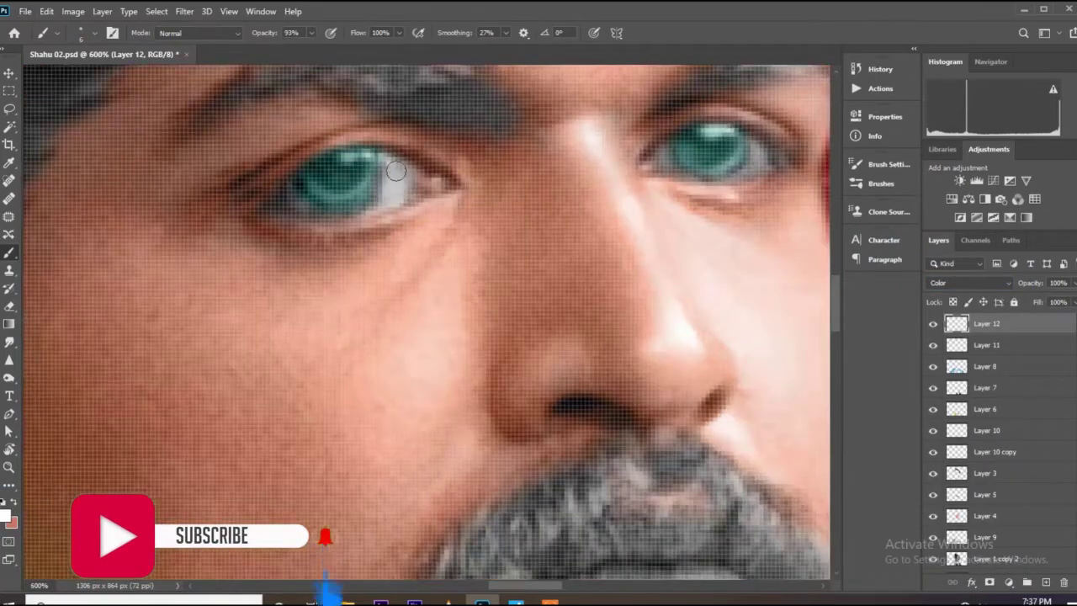
pyautogui.scroll(2, 392, 207)
pyautogui.click(311, 32)
pyautogui.click(933, 324)
pyautogui.click(934, 324)
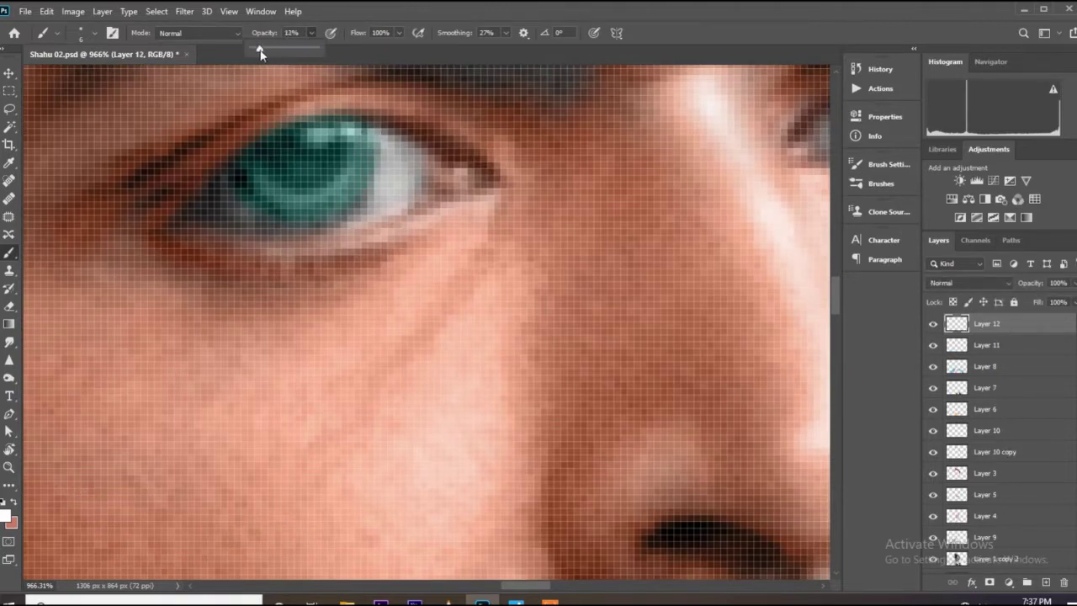
# Step: Brighten the eye whites with soft paint and pick a lighter white
pyautogui.moveTo(404, 187); pyautogui.dragTo(389, 153)
pyautogui.moveTo(311, 32); pyautogui.dragTo(290, 48)
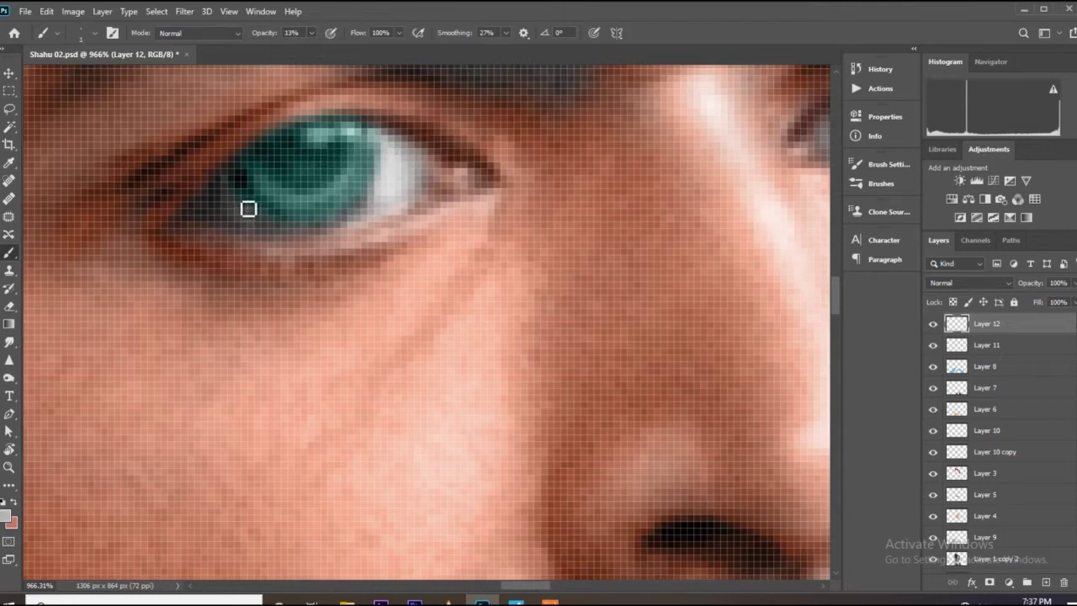
pyautogui.scroll(2, 605, 236)
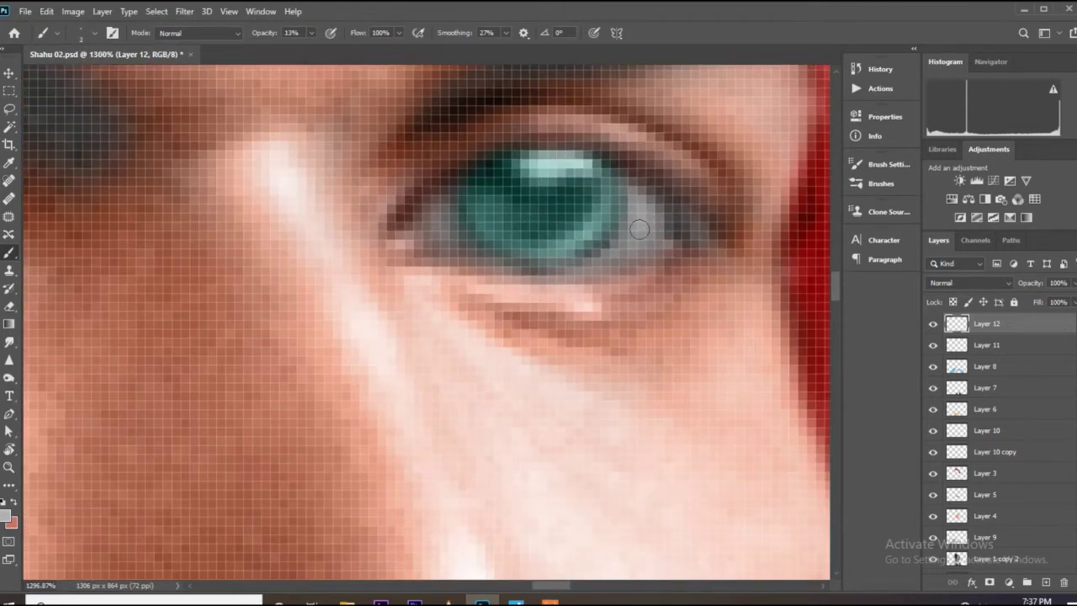
pyautogui.keyDown('alt'); pyautogui.click(639, 229); pyautogui.keyUp('alt')
pyautogui.press('Return')
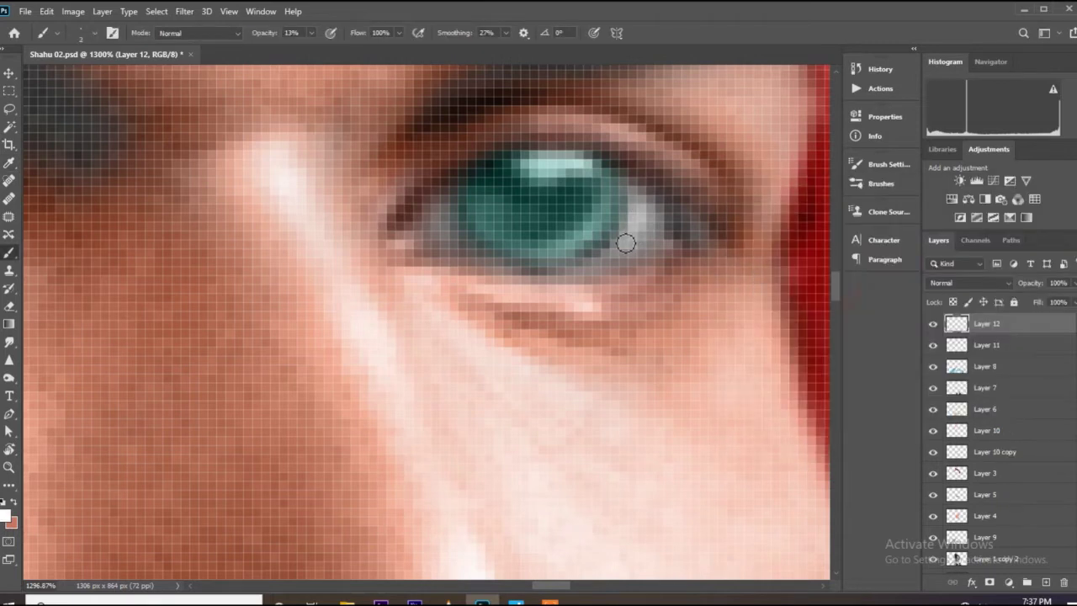
pyautogui.scroll(-3, 632, 210)
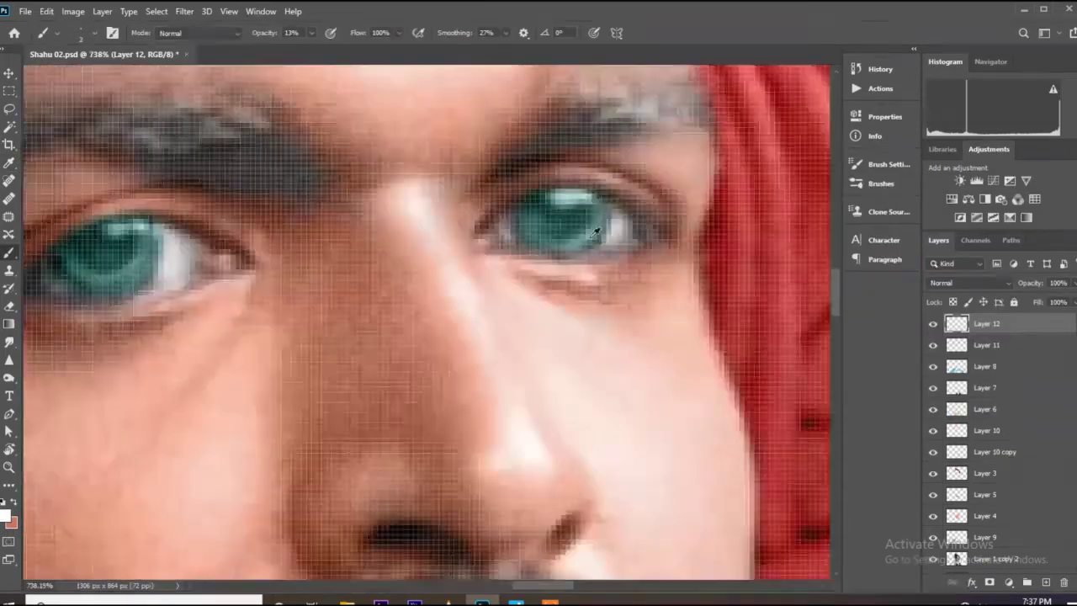
pyautogui.scroll(3, 449, 250)
# Step: Add new layers above Layer 11 and set brush opacity to 61%
pyautogui.click(980, 345)
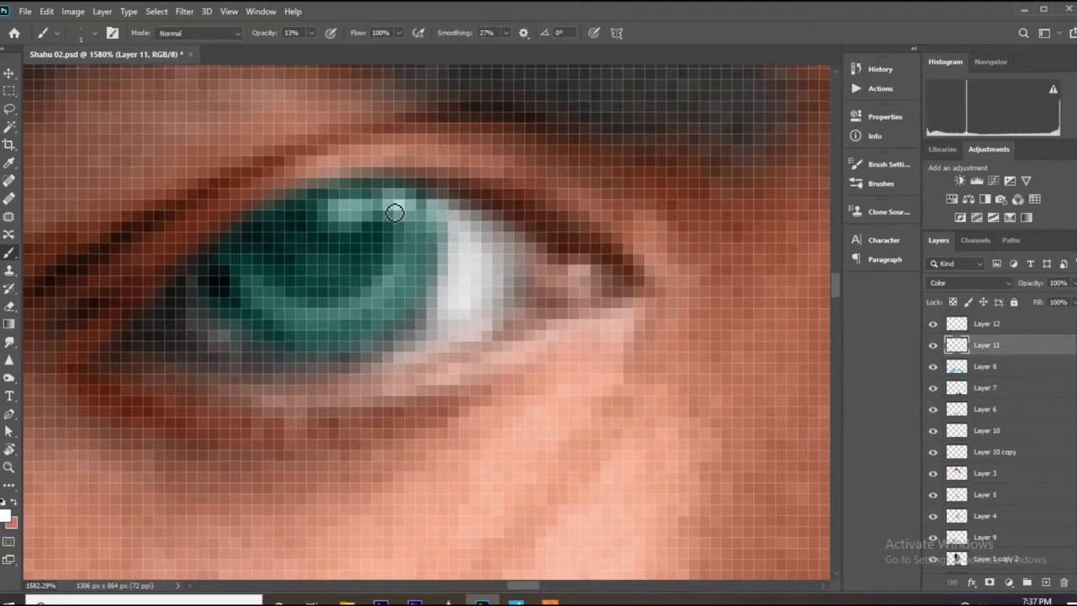
pyautogui.keyDown('alt'); pyautogui.click(396, 210); pyautogui.keyUp('alt')
pyautogui.click(1026, 213)
pyautogui.click(1046, 581)
pyautogui.press('6')
pyautogui.press('1')
pyautogui.scroll(-3, 336, 263)
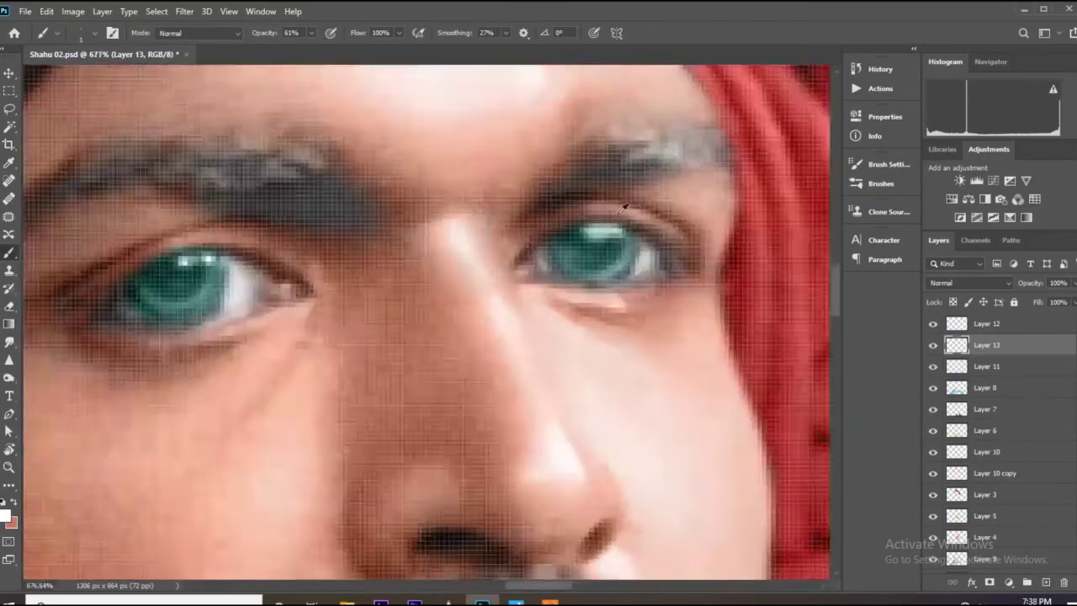
pyautogui.scroll(3, 613, 256)
pyautogui.scroll(-5, 488, 277)
pyautogui.scroll(1, 514, 269)
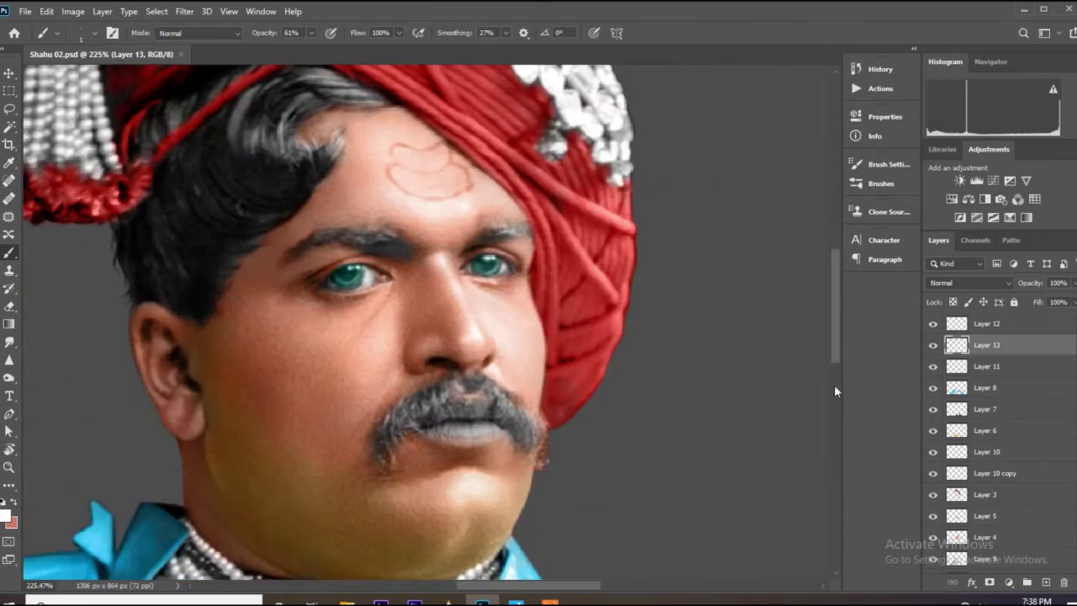
pyautogui.click(937, 368)
pyautogui.click(1046, 581)
# Step: Pick a dark blue-grey foreground colour for the pupils
pyautogui.scroll(2, 336, 292)
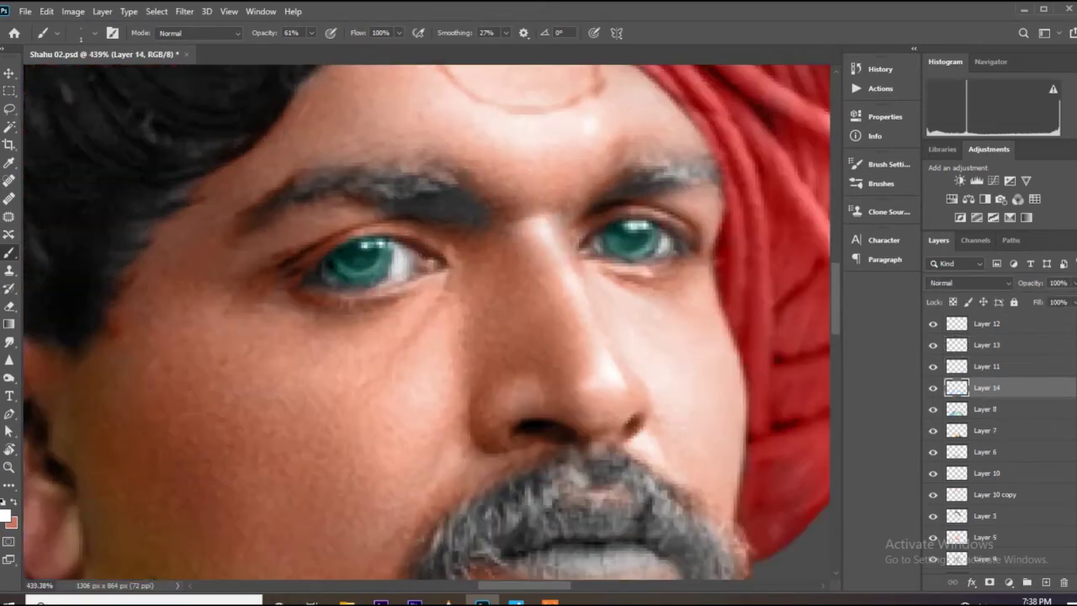
pyautogui.click(6, 515)
pyautogui.click(857, 356)
pyautogui.moveTo(921, 339); pyautogui.dragTo(917, 270)
pyautogui.click(771, 352)
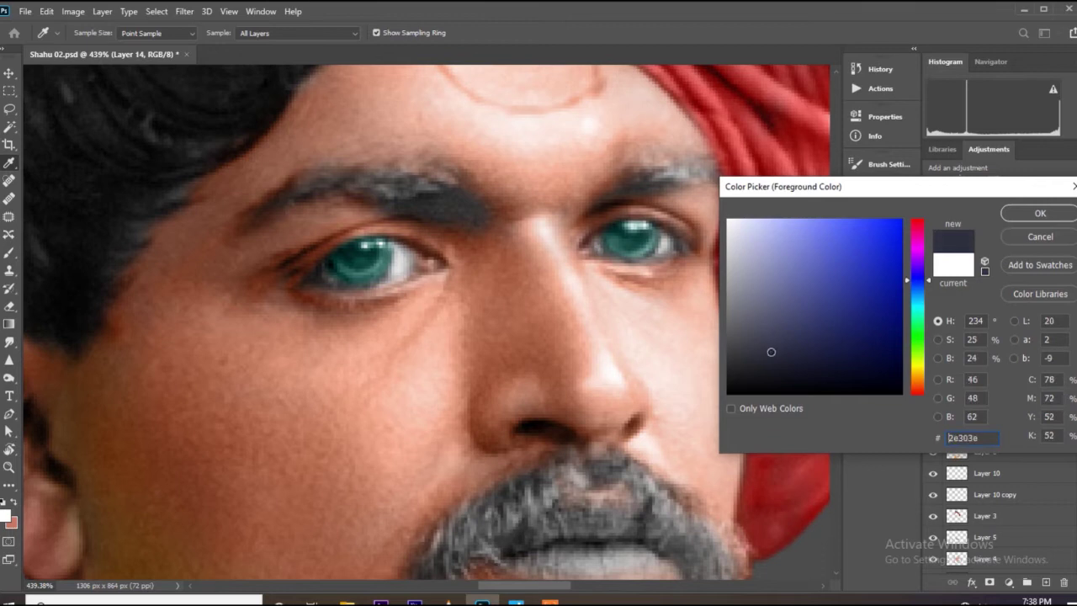
pyautogui.click(1040, 212)
pyautogui.press('b')
pyautogui.scroll(2, 344, 258)
pyautogui.scroll(1, 343, 258)
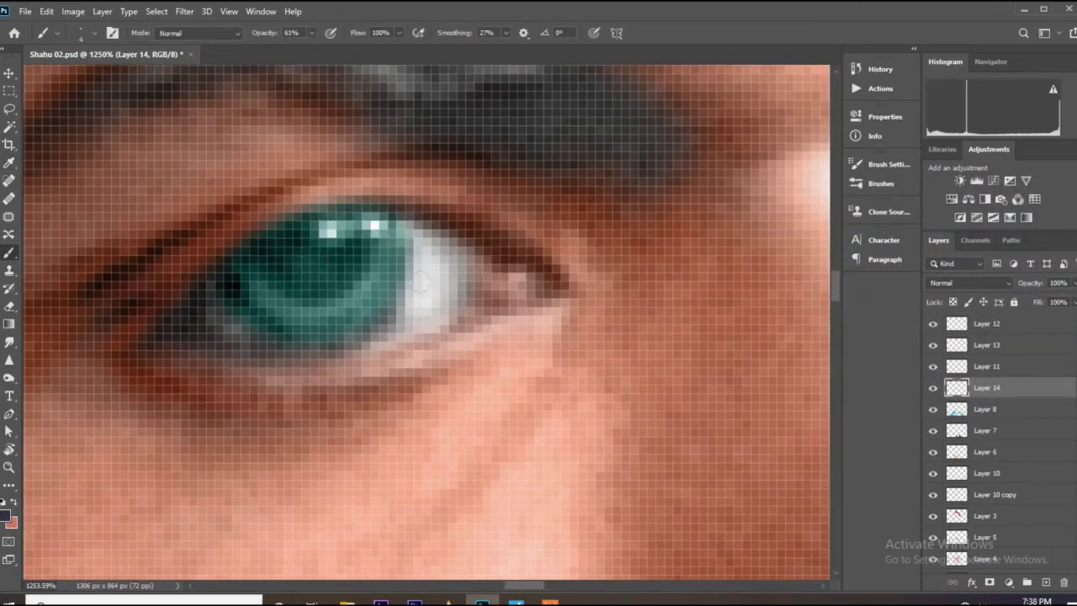
pyautogui.click(6, 516)
pyautogui.press('Escape')
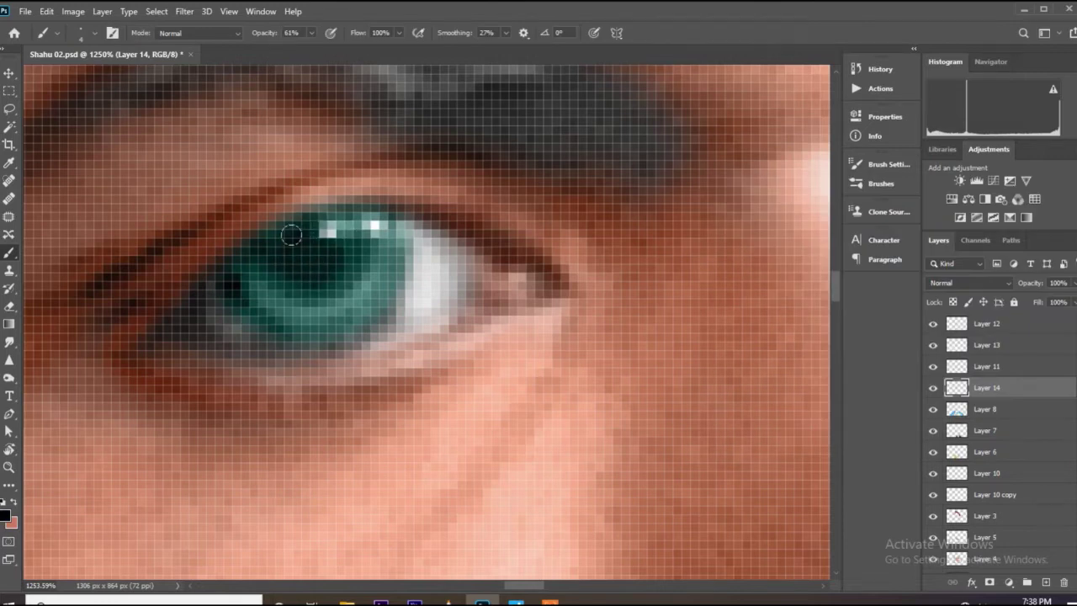
# Step: Paint dark pupils and iris rims at 43% brush opacity
pyautogui.moveTo(303, 52); pyautogui.dragTo(300, 52)
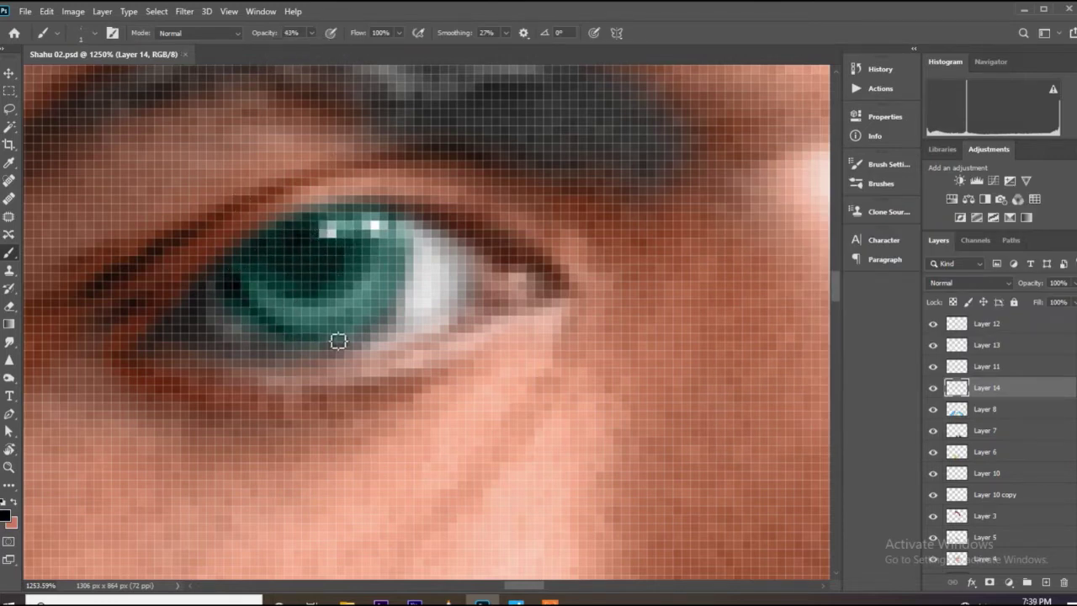
pyautogui.scroll(3, 399, 244)
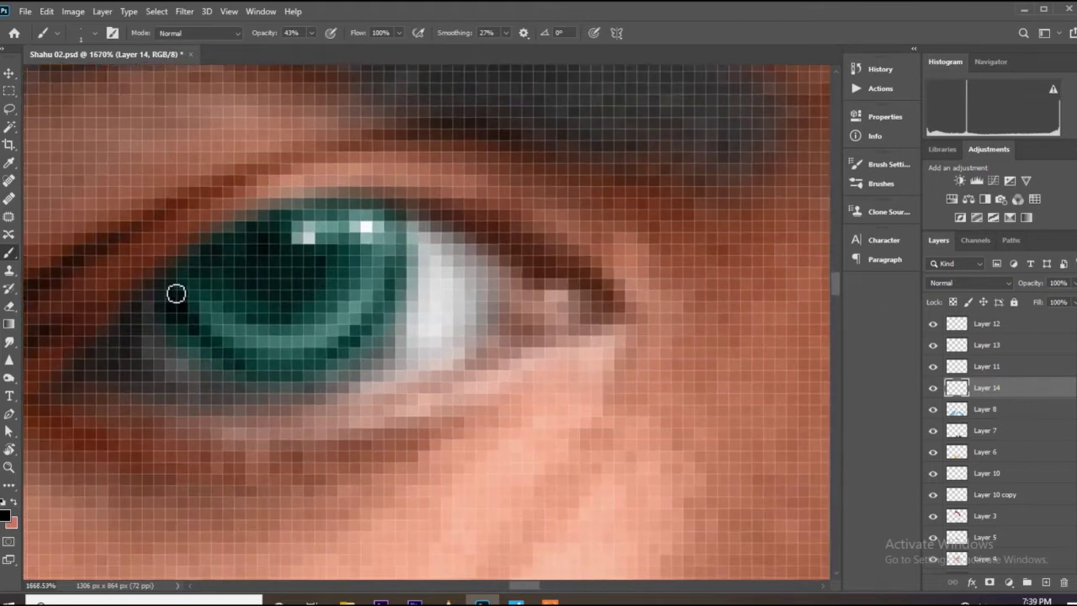
pyautogui.scroll(-2, 325, 214)
pyautogui.scroll(2, 546, 223)
pyautogui.moveTo(546, 223)
pyautogui.mouseDown()
pyautogui.moveTo(530, 202)
pyautogui.moveTo(496, 216)
pyautogui.mouseUp()
pyautogui.moveTo(488, 172)
pyautogui.mouseDown()
pyautogui.moveTo(562, 174)
pyautogui.moveTo(426, 200)
pyautogui.moveTo(480, 289)
pyautogui.moveTo(639, 202)
pyautogui.moveTo(589, 210)
pyautogui.moveTo(494, 183)
pyautogui.mouseUp()
# Step: Fit the portrait on screen and add Layer 15 for the eye corners
pyautogui.hotkey('ctrl', '0')
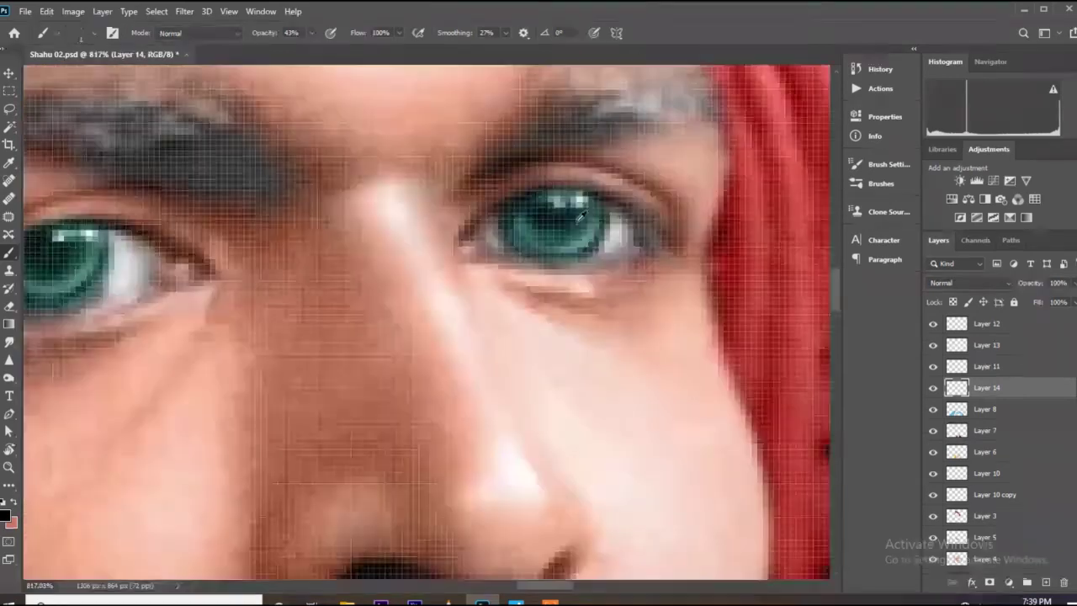
pyautogui.scroll(10, 446, 275)
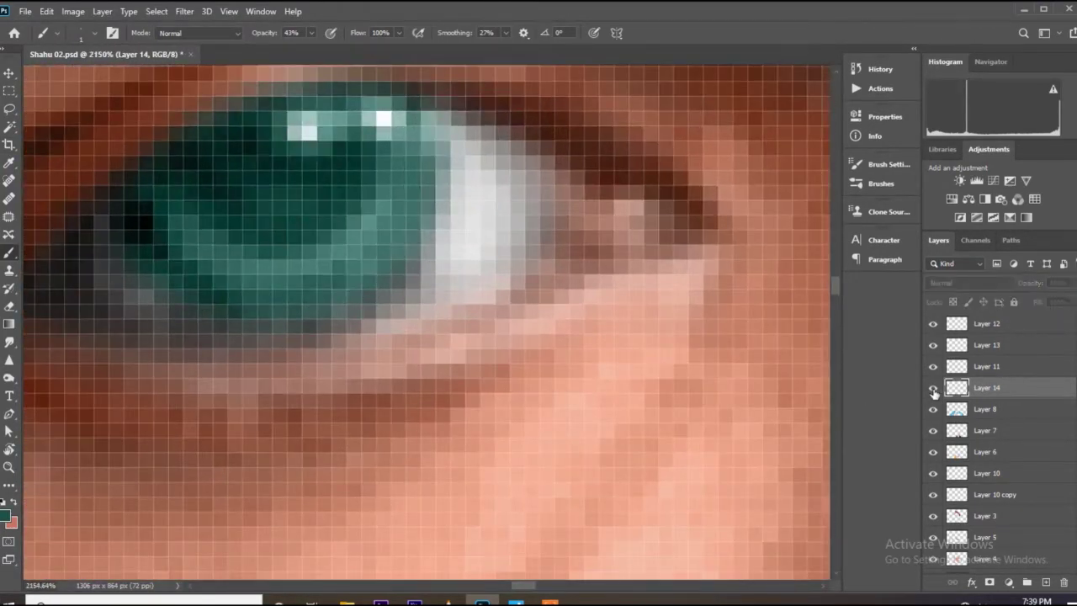
pyautogui.scroll(-1, 410, 259)
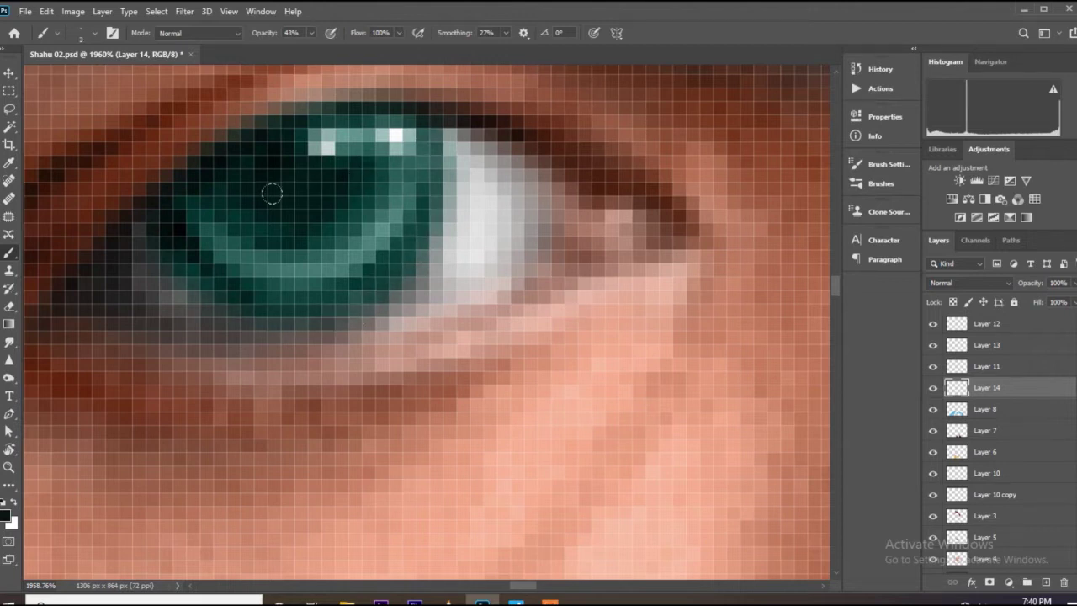
pyautogui.scroll(-2, 272, 195)
pyautogui.scroll(-2, 477, 281)
pyautogui.scroll(-1, 345, 249)
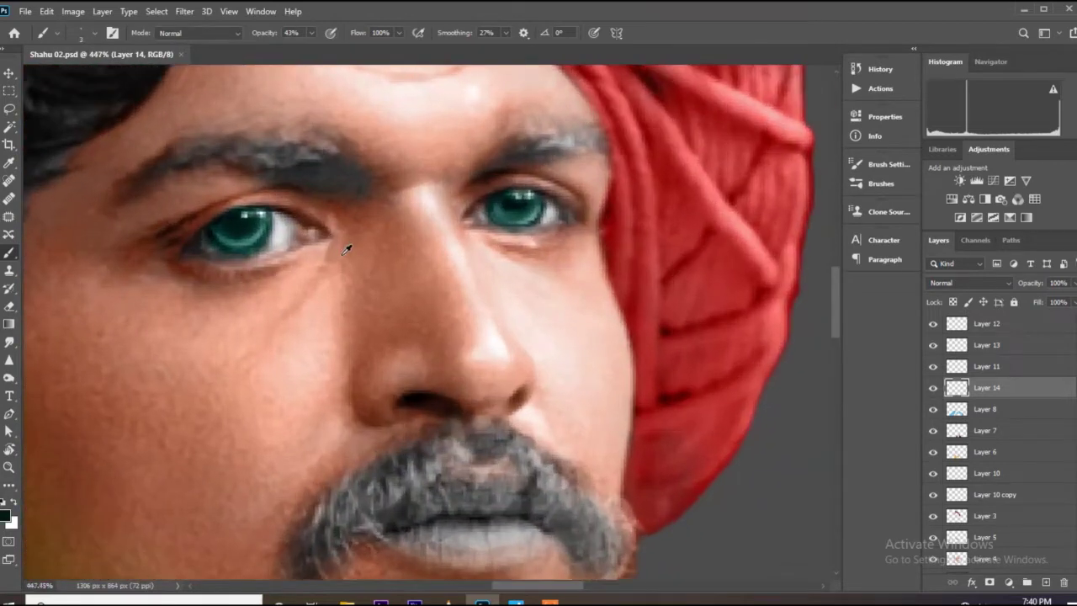
pyautogui.scroll(-2, 346, 249)
pyautogui.click(1045, 582)
# Step: Set the paint colour to pink #fea3d4 and the new layer to Color blending
pyautogui.click(5, 515)
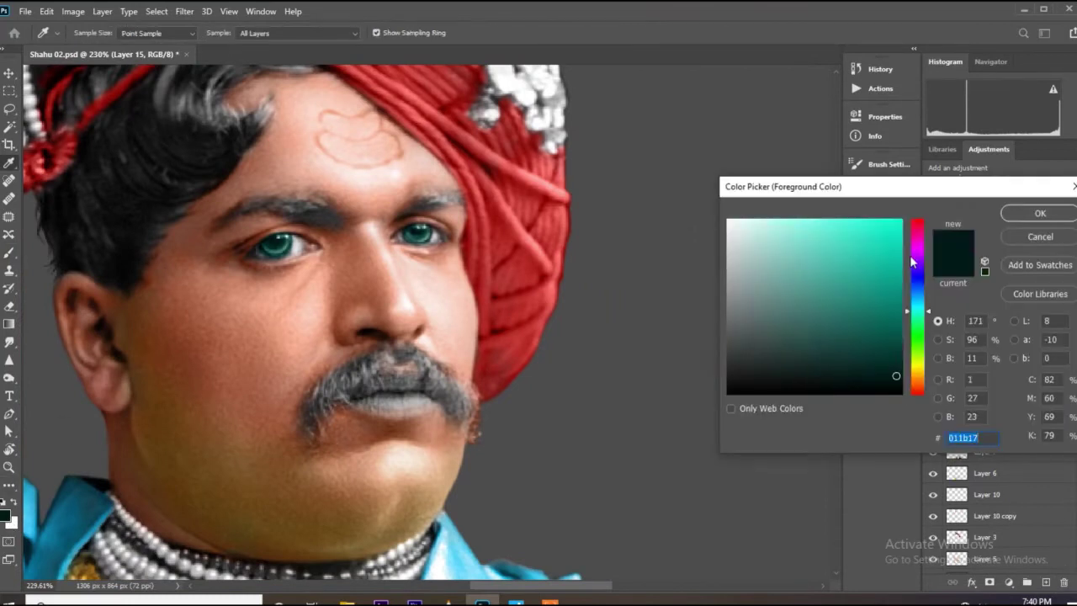
pyautogui.write('fea3d4')
pyautogui.click(1040, 213)
pyautogui.press('b')
pyautogui.click(976, 283)
pyautogui.click(959, 565)
# Step: Sample the inner eye-corner pink as the paint colour for the corners
pyautogui.scroll(2, 410, 303)
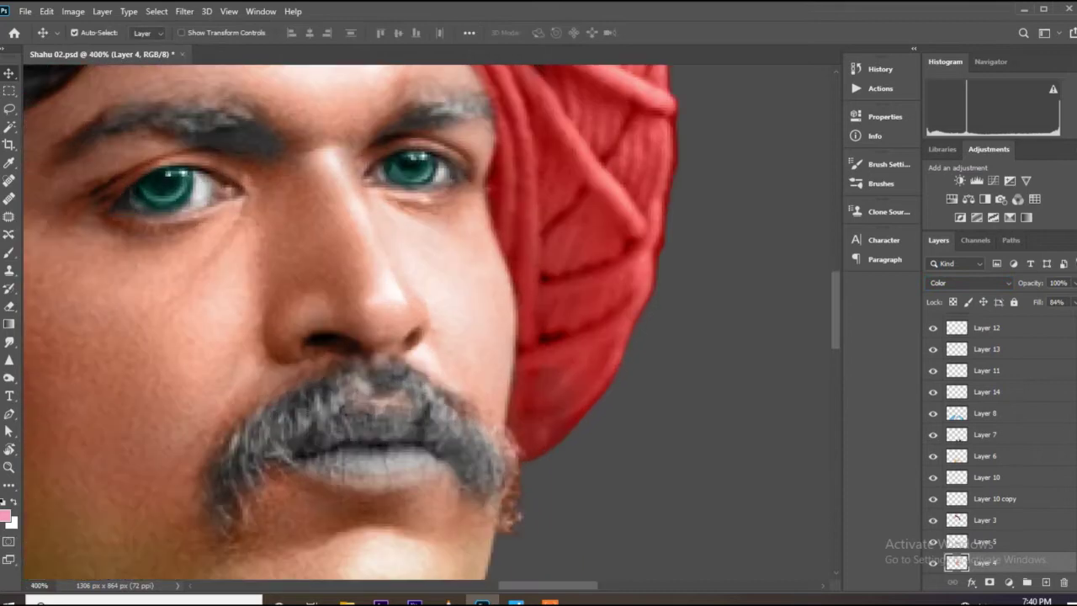
pyautogui.scroll(2, 227, 207)
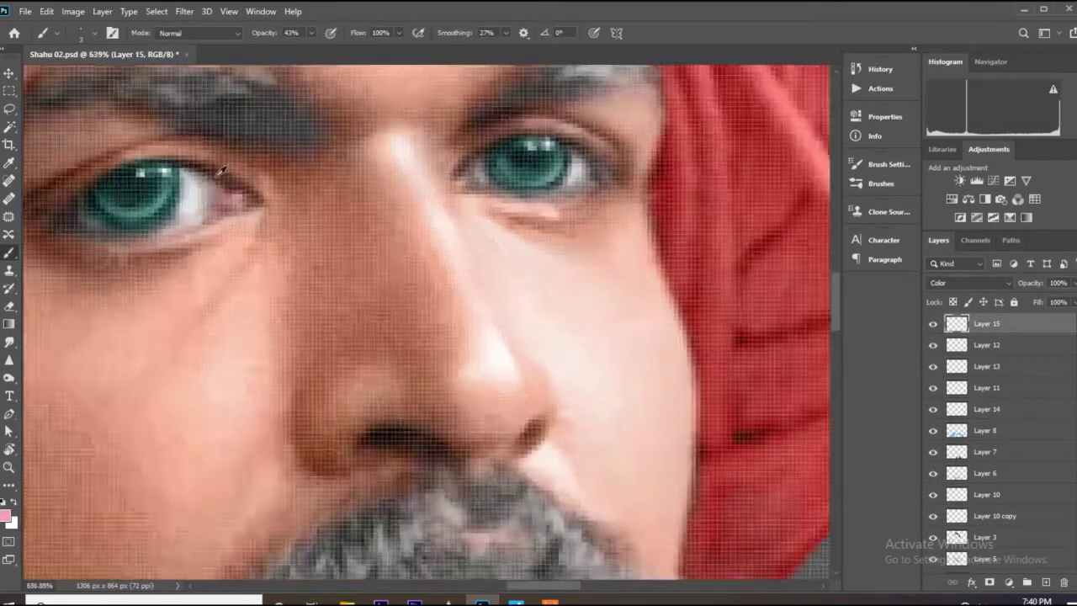
pyautogui.scroll(-2, 199, 242)
pyautogui.scroll(-1, 200, 242)
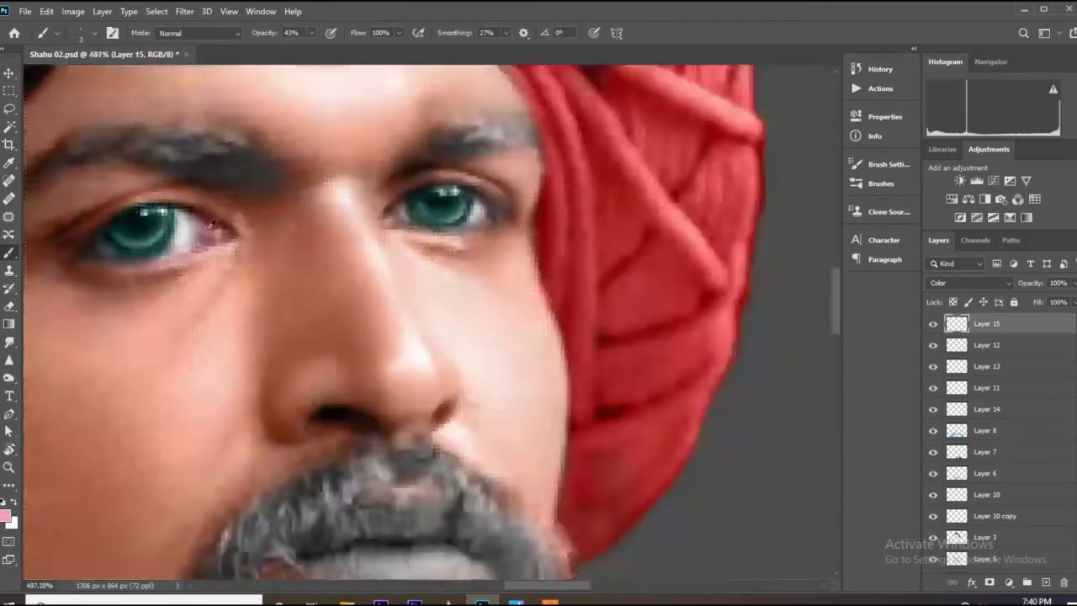
pyautogui.press('i')
pyautogui.click(5, 515)
pyautogui.click(1040, 212)
pyautogui.scroll(1, 201, 270)
pyautogui.click(202, 268)
pyautogui.click(5, 515)
pyautogui.click(1040, 213)
pyautogui.press('b')
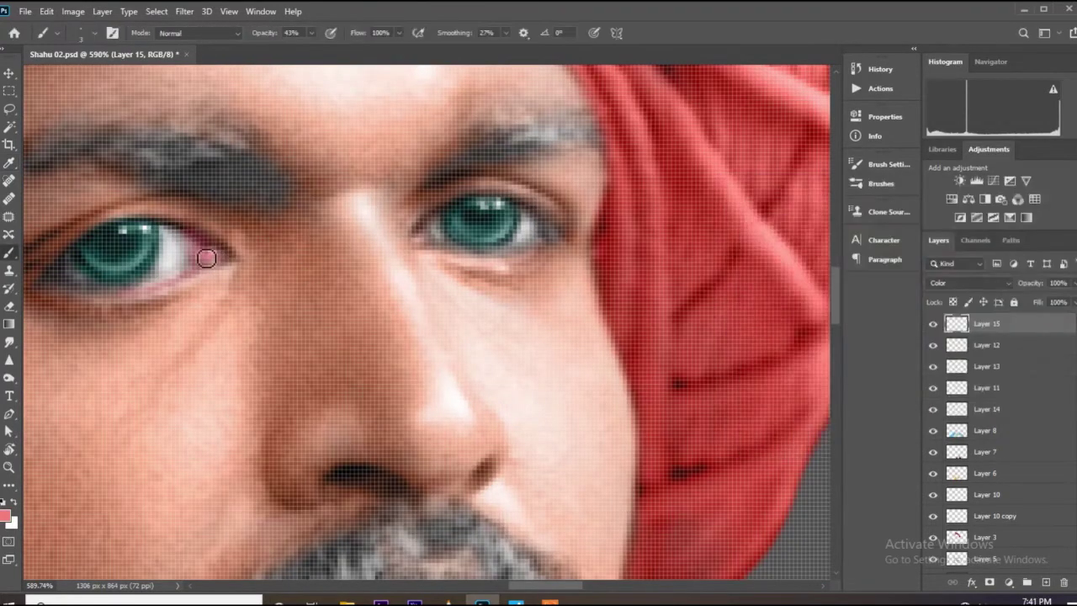
# Step: Erase stray pink paint around the eye corners
pyautogui.scroll(1, 83, 292)
pyautogui.scroll(1, 144, 300)
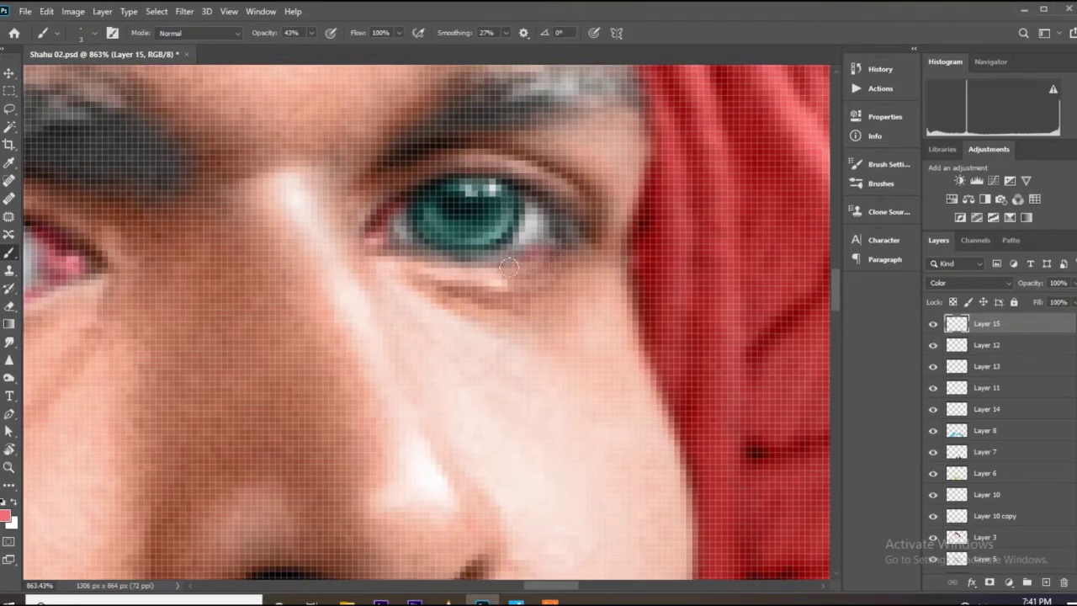
pyautogui.scroll(-2, 509, 267)
pyautogui.press('e')
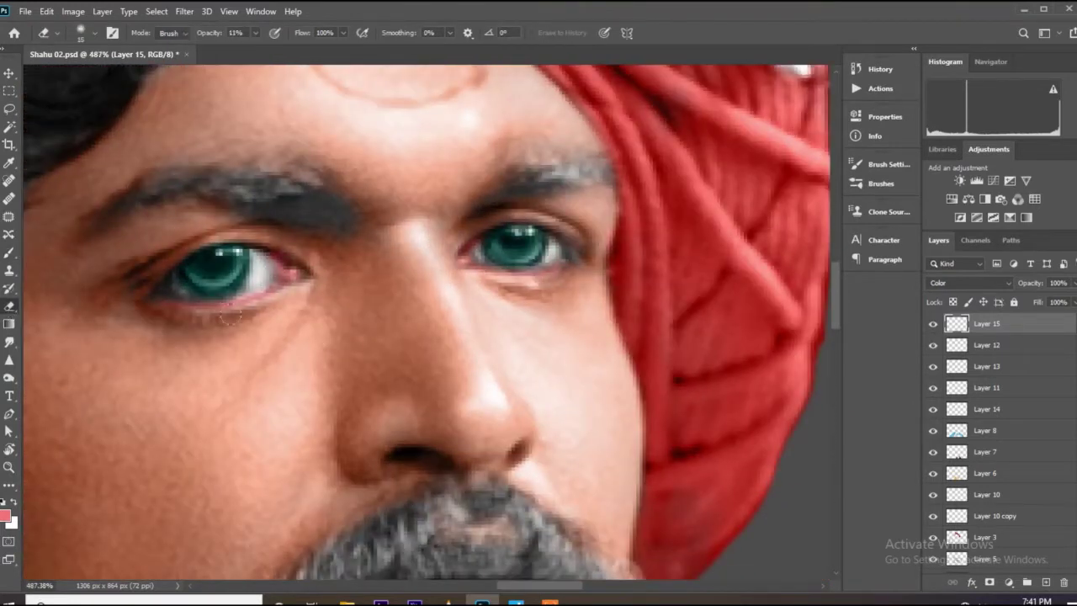
pyautogui.scroll(-2, 230, 318)
pyautogui.scroll(-2, 473, 283)
pyautogui.scroll(-3, 589, 303)
pyautogui.scroll(2, 589, 301)
pyautogui.scroll(-2, 522, 318)
# Step: Add Layer 16 in Color blending mode with a dark red for the lips
pyautogui.click(1047, 581)
pyautogui.scroll(3, 471, 319)
pyautogui.press('i')
pyautogui.click(6, 515)
pyautogui.click(892, 293)
pyautogui.click(1039, 214)
pyautogui.scroll(2, 477, 339)
pyautogui.click(996, 289)
pyautogui.click(935, 572)
pyautogui.press('b')
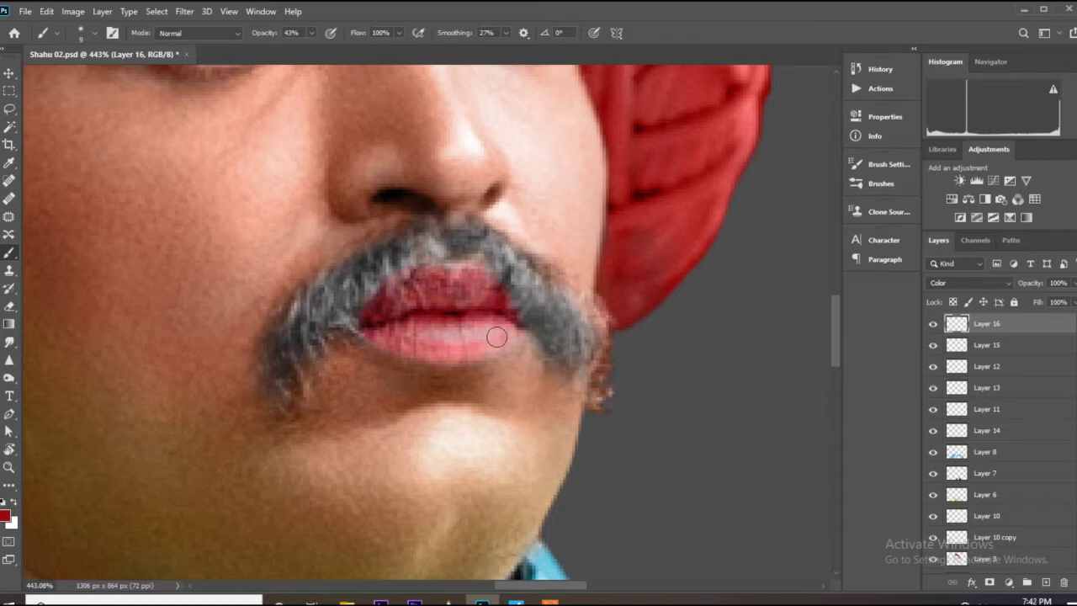
# Step: Darken the red lip colouring on Layer 16 by lowering Brightness in Brightness/Contrast
pyautogui.hotkey('ctrl', '0')
pyautogui.scroll(1, 541, 409)
pyautogui.scroll(1, 580, 350)
pyautogui.click(73, 11)
pyautogui.moveTo(100, 48)
pyautogui.click(244, 48)
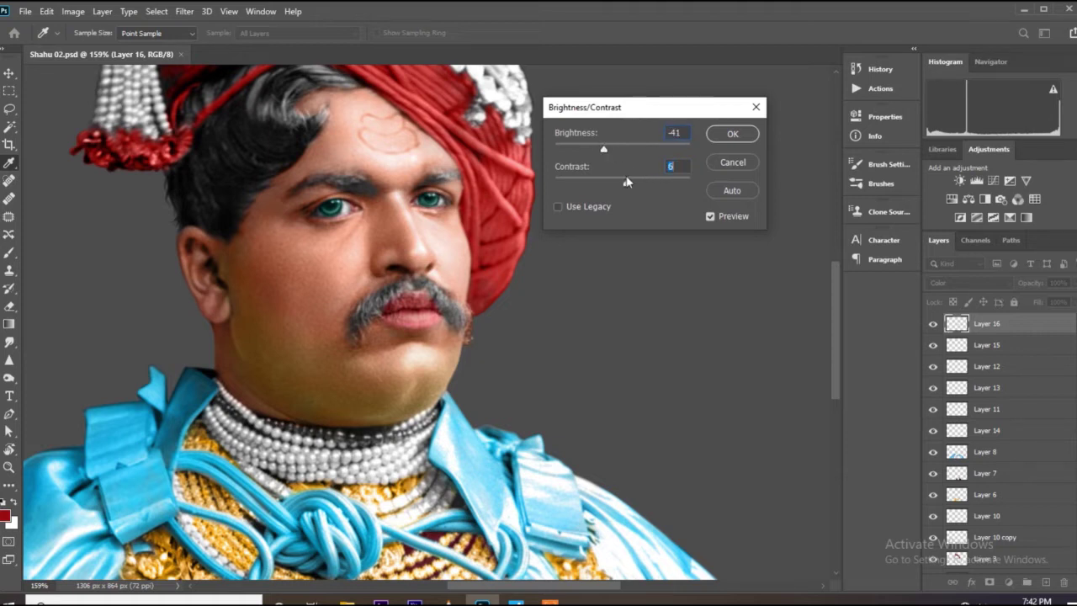
pyautogui.press('Return')
pyautogui.press('b')
pyautogui.scroll(-2, 527, 371)
pyautogui.scroll(1, 528, 370)
pyautogui.scroll(1, 527, 371)
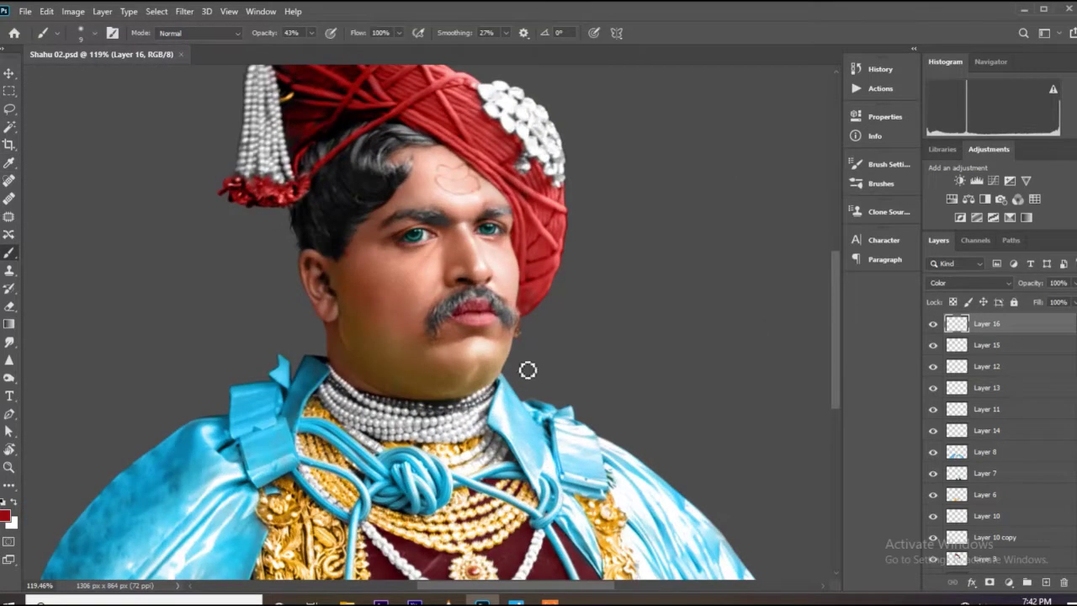
pyautogui.scroll(1, 528, 370)
pyautogui.scroll(-2, 527, 371)
pyautogui.scroll(1, 530, 371)
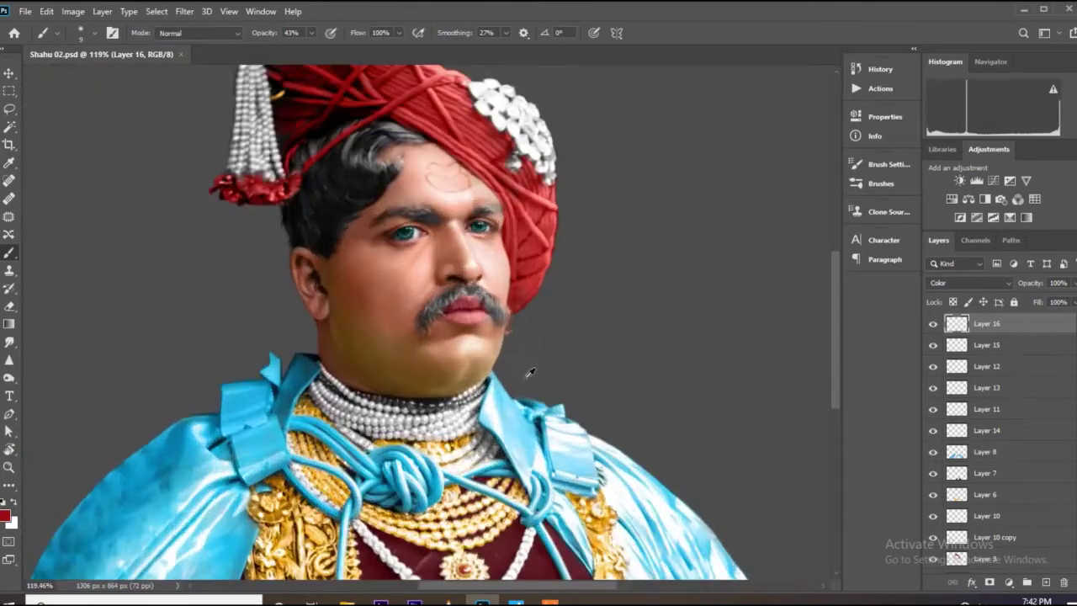
pyautogui.scroll(-2, 530, 371)
pyautogui.scroll(2, 488, 320)
pyautogui.scroll(1, 437, 278)
pyautogui.scroll(1, 421, 252)
pyautogui.scroll(-2, 403, 242)
pyautogui.scroll(-2, 255, 378)
# Step: Add a new layer in Color blend mode and pick a dark red foreground colour
pyautogui.click(1046, 581)
pyautogui.click(967, 283)
pyautogui.click(951, 573)
pyautogui.click(5, 515)
pyautogui.moveTo(855, 312)
pyautogui.mouseDown()
pyautogui.moveTo(793, 348)
pyautogui.moveTo(827, 345)
pyautogui.mouseUp()
pyautogui.click(1040, 213)
# Step: Try alternative foreground colours, near black and dark red, in the Color Picker
pyautogui.scroll(3, 522, 227)
pyautogui.scroll(3, 531, 223)
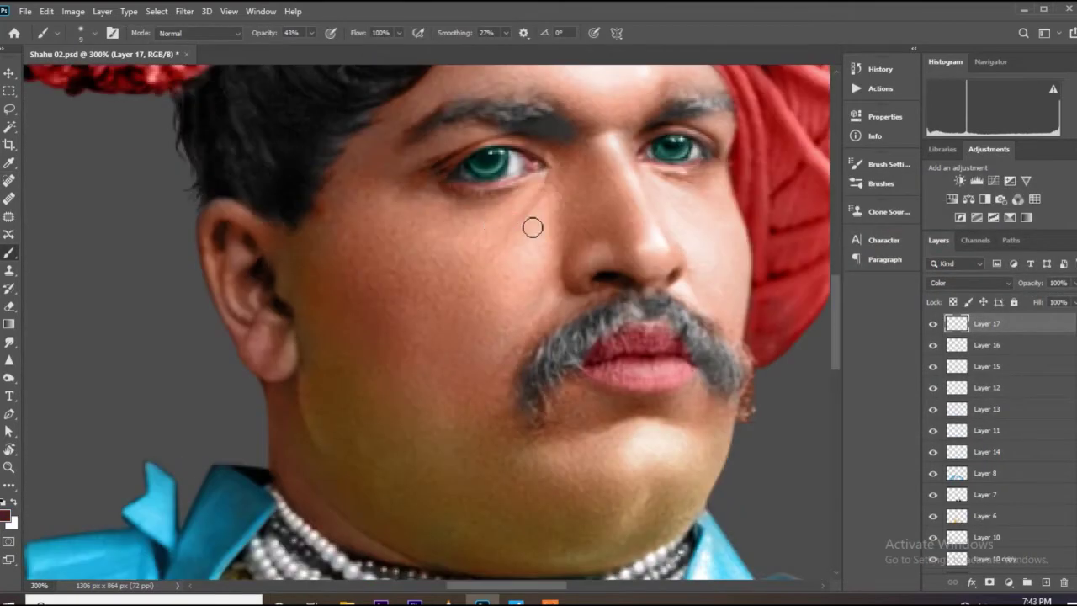
pyautogui.scroll(2, 551, 124)
pyautogui.scroll(-1, 547, 374)
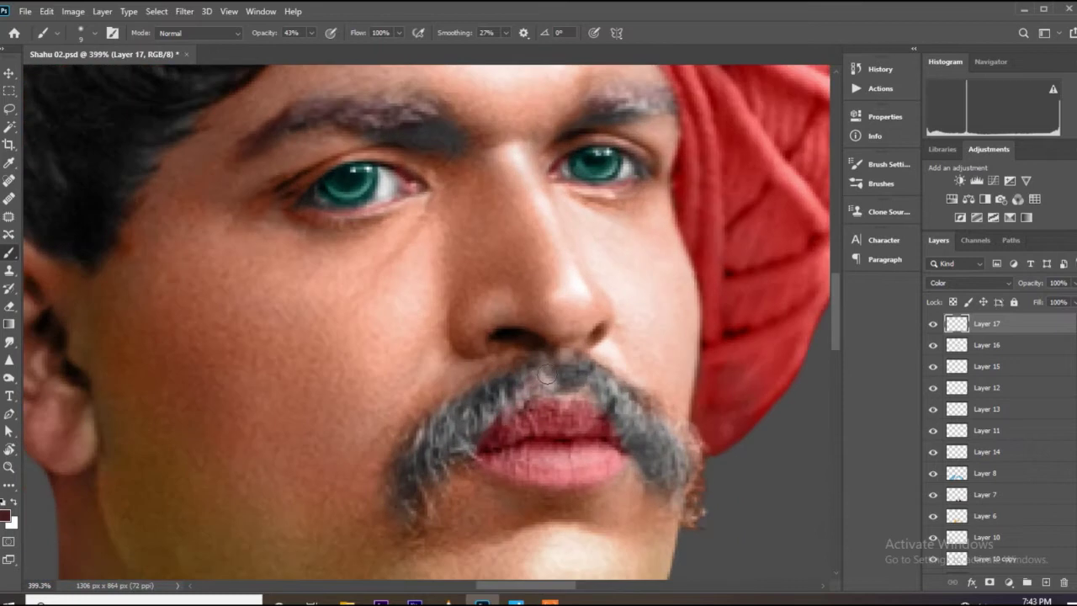
pyautogui.click(5, 516)
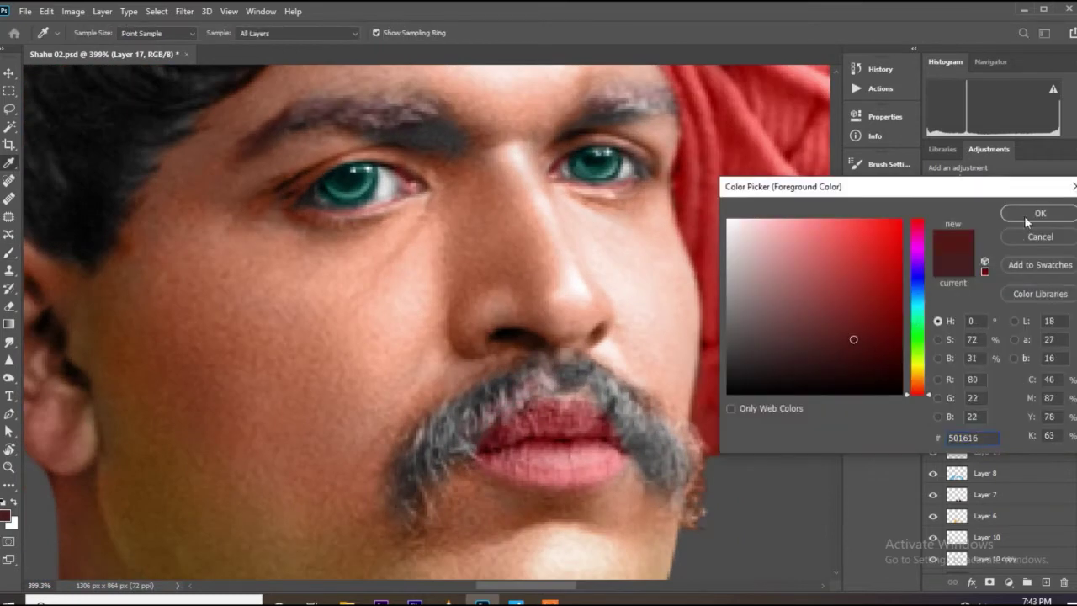
pyautogui.click(1026, 216)
pyautogui.click(5, 516)
pyautogui.press('Escape')
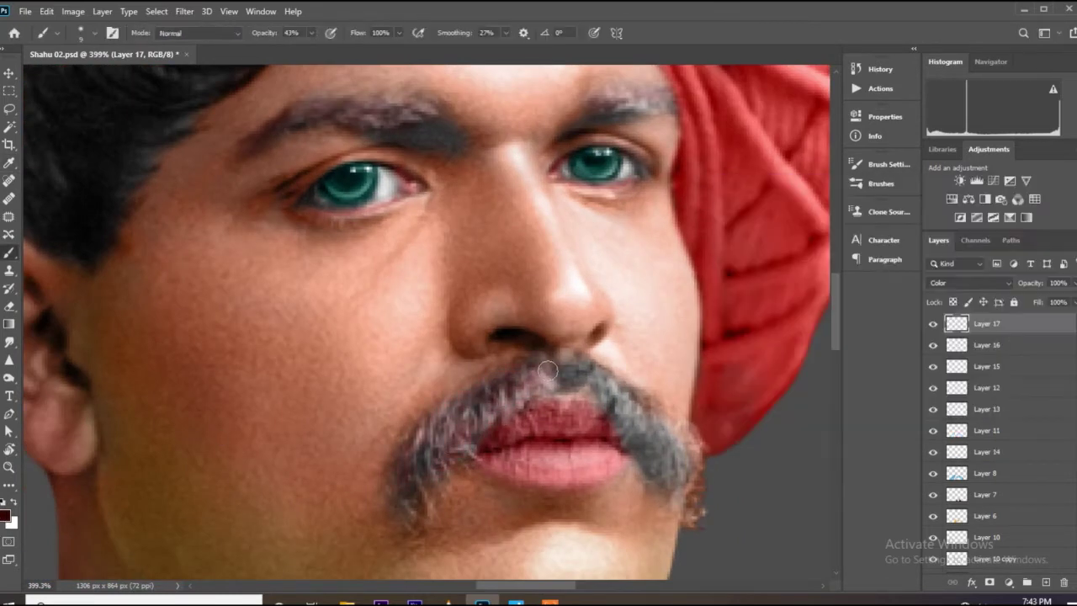
pyautogui.click(5, 516)
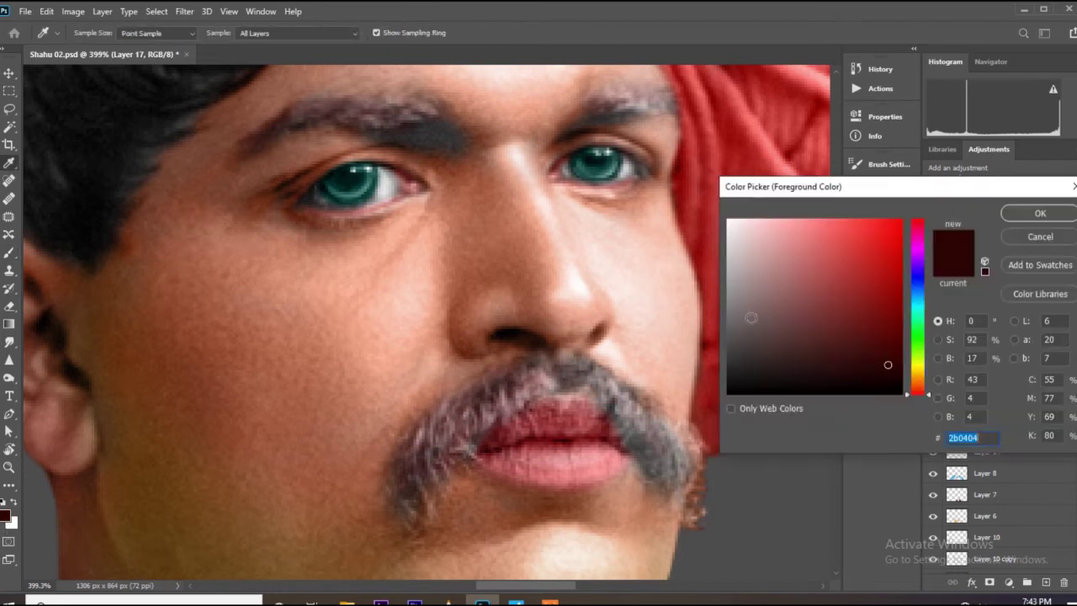
pyautogui.click(1033, 211)
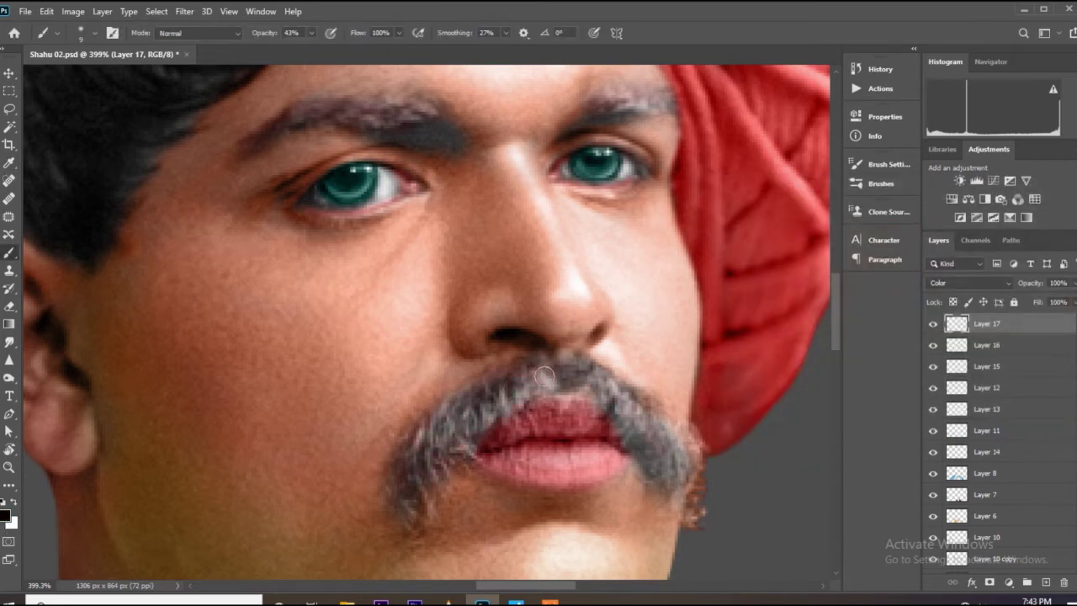
pyautogui.click(5, 516)
pyautogui.click(1033, 211)
# Step: Settle on a brown foreground colour for tinting the mustache
pyautogui.scroll(-5, 618, 396)
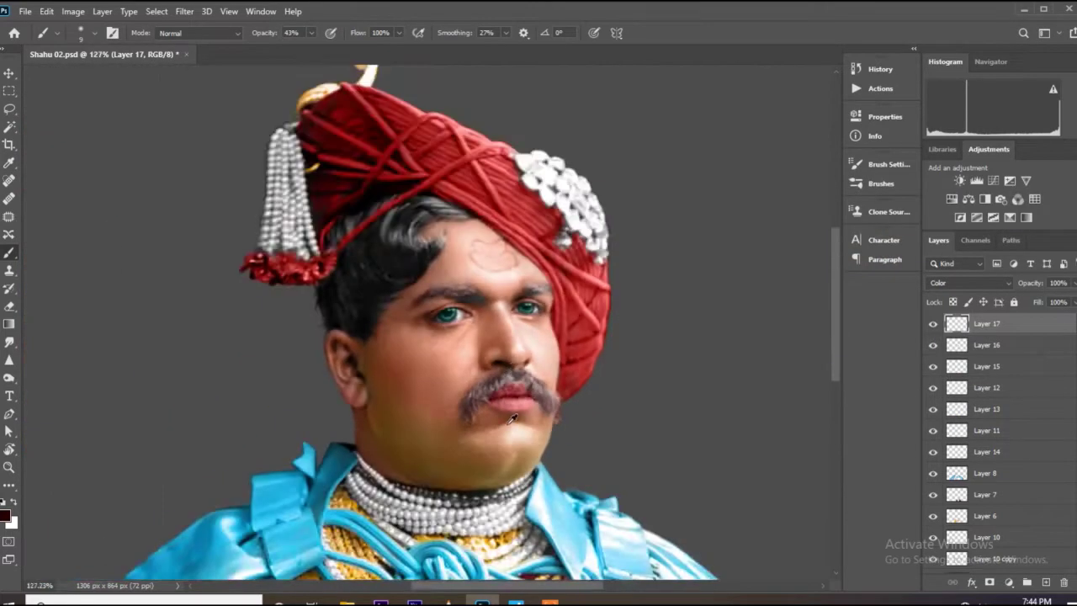
pyautogui.scroll(2, 421, 336)
pyautogui.click(5, 516)
pyautogui.click(1033, 211)
pyautogui.scroll(3, 370, 395)
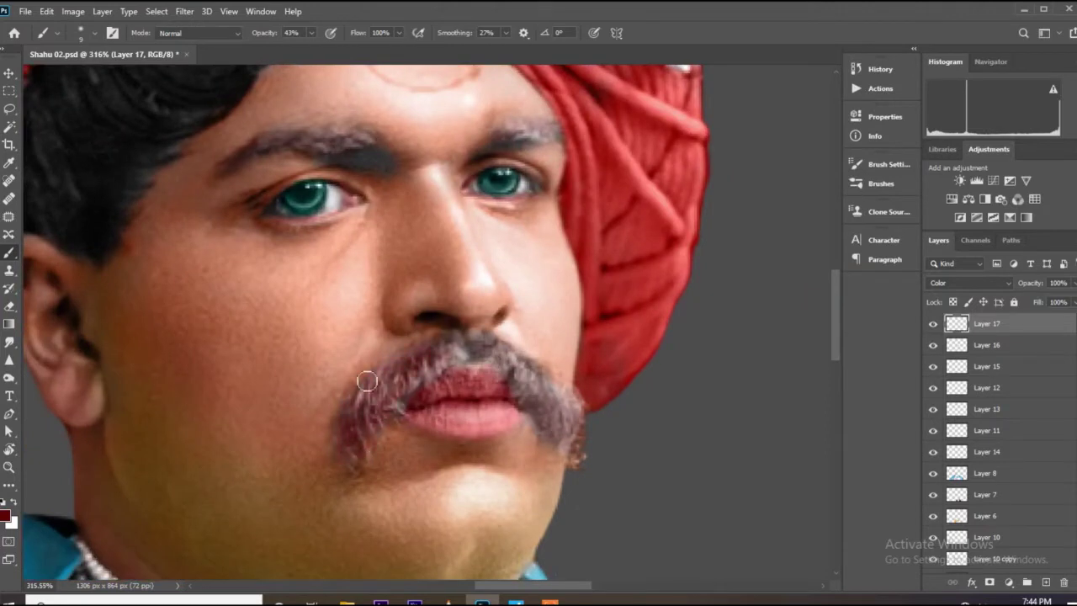
pyautogui.scroll(-2, 360, 459)
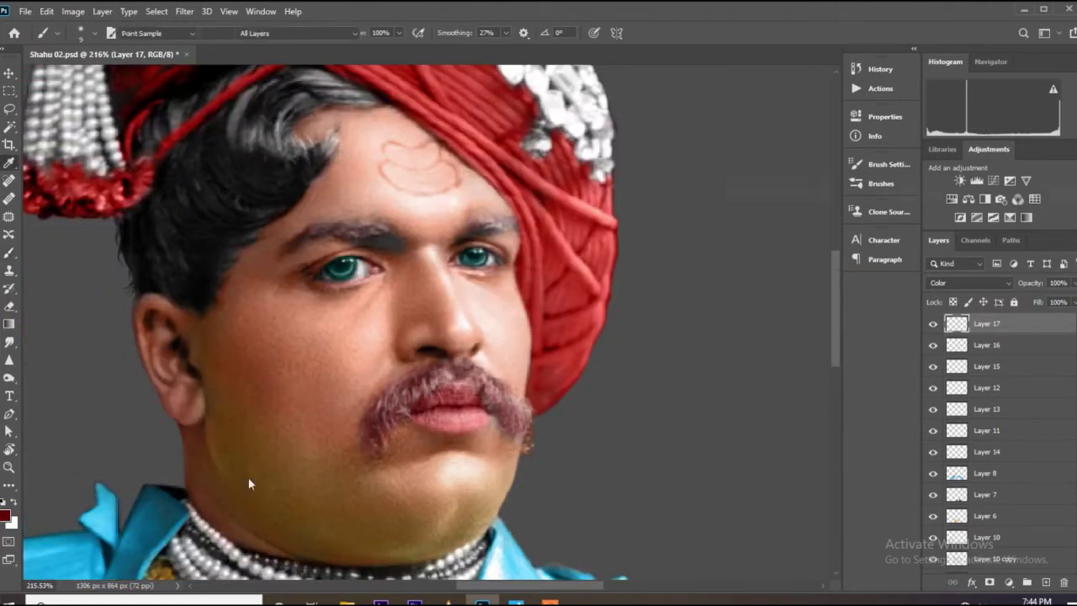
pyautogui.click(5, 516)
pyautogui.press('Return')
pyautogui.scroll(2, 429, 383)
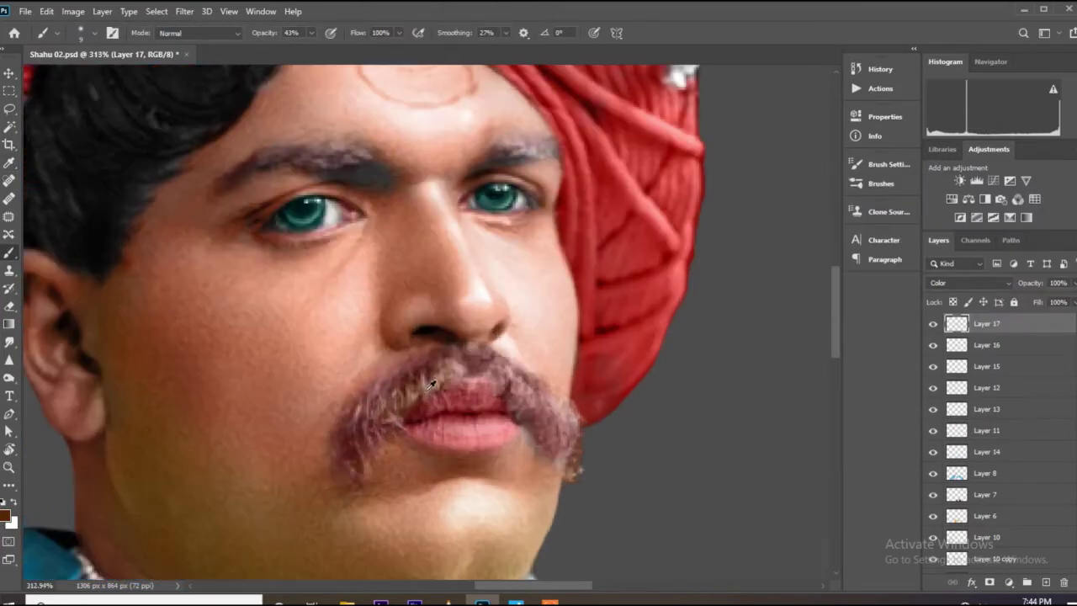
pyautogui.scroll(1, 447, 396)
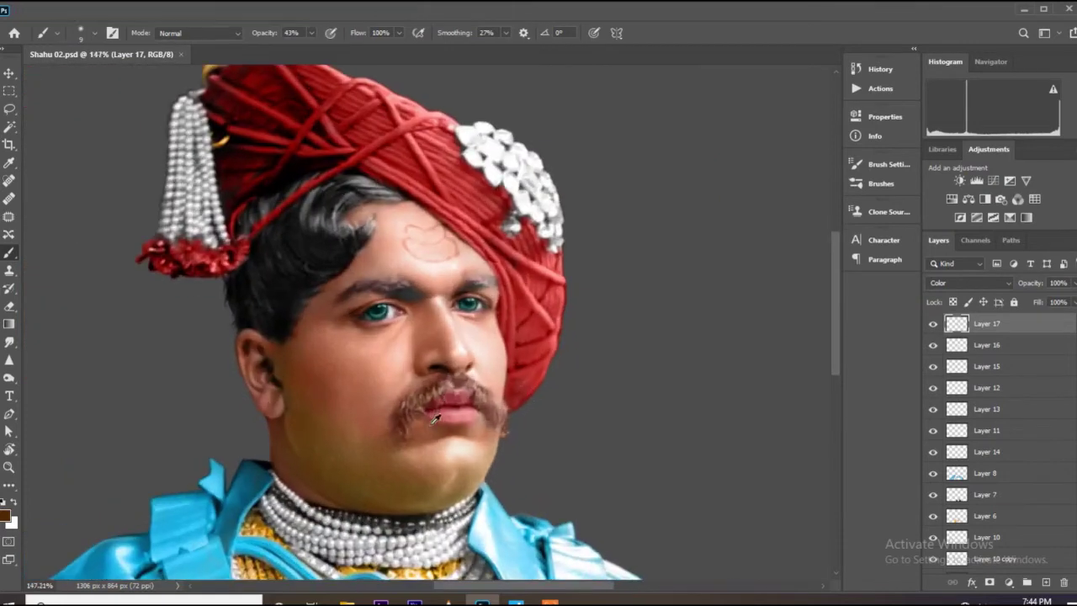
# Step: Open Levels without changes, then apply a Brightness/Contrast tweak to the mustache tint
pyautogui.click(75, 11)
pyautogui.click(278, 63)
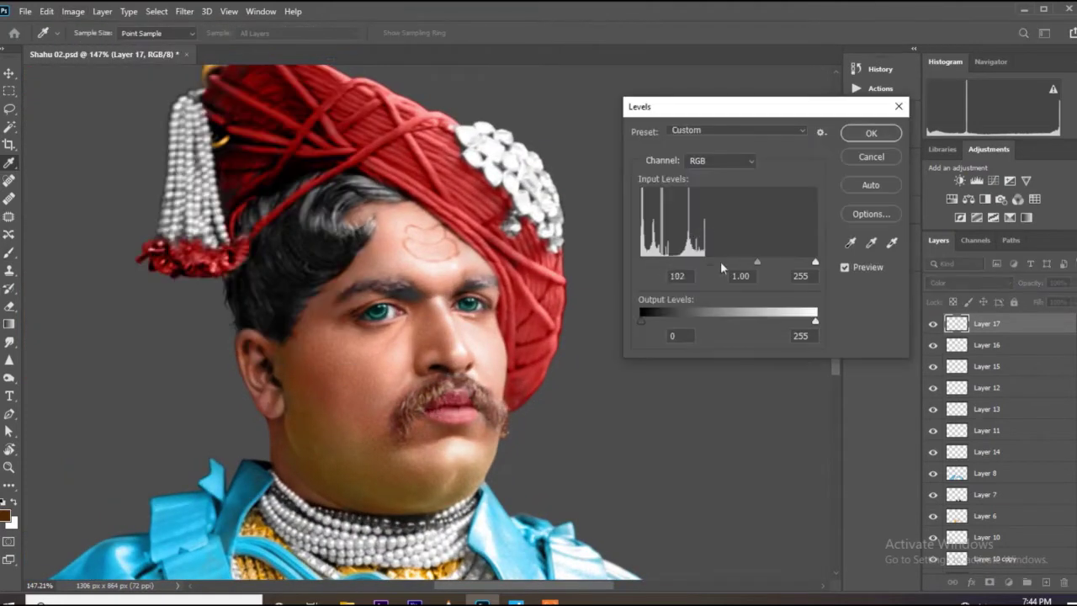
pyautogui.click(852, 140)
pyautogui.click(73, 12)
pyautogui.click(269, 44)
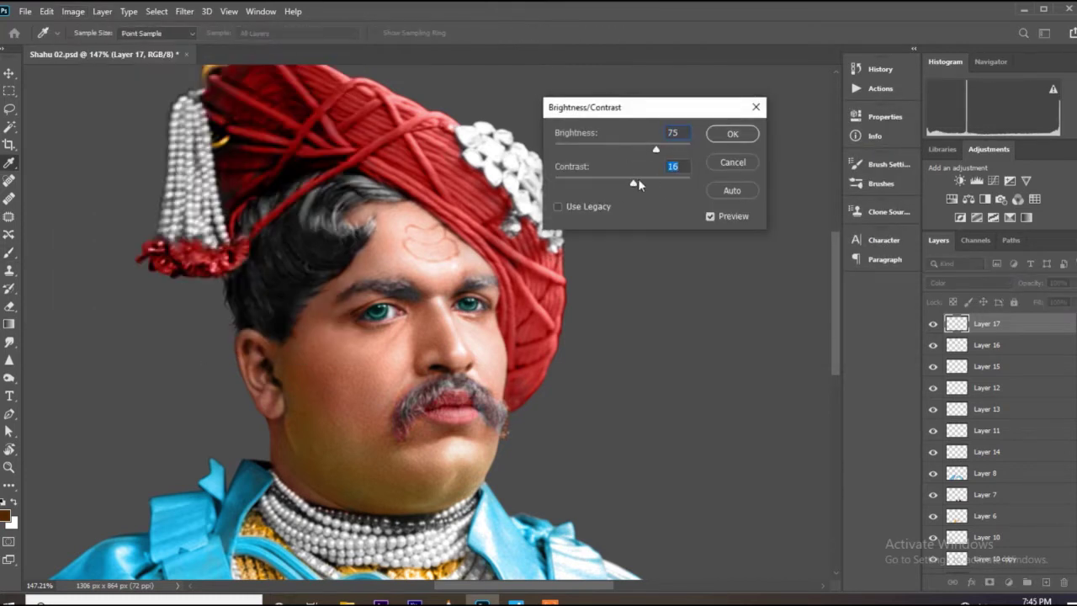
pyautogui.press('Return')
pyautogui.scroll(-2, 563, 362)
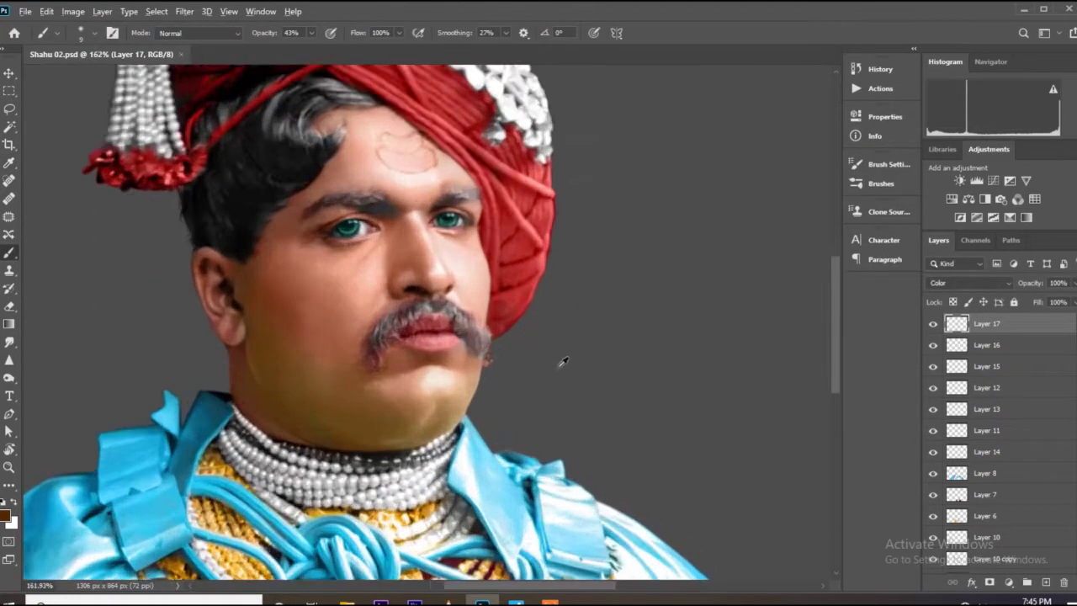
pyautogui.press('b')
# Step: Rebalance the mustache tint's colour with a Color Balance slider adjustment
pyautogui.click(80, 12)
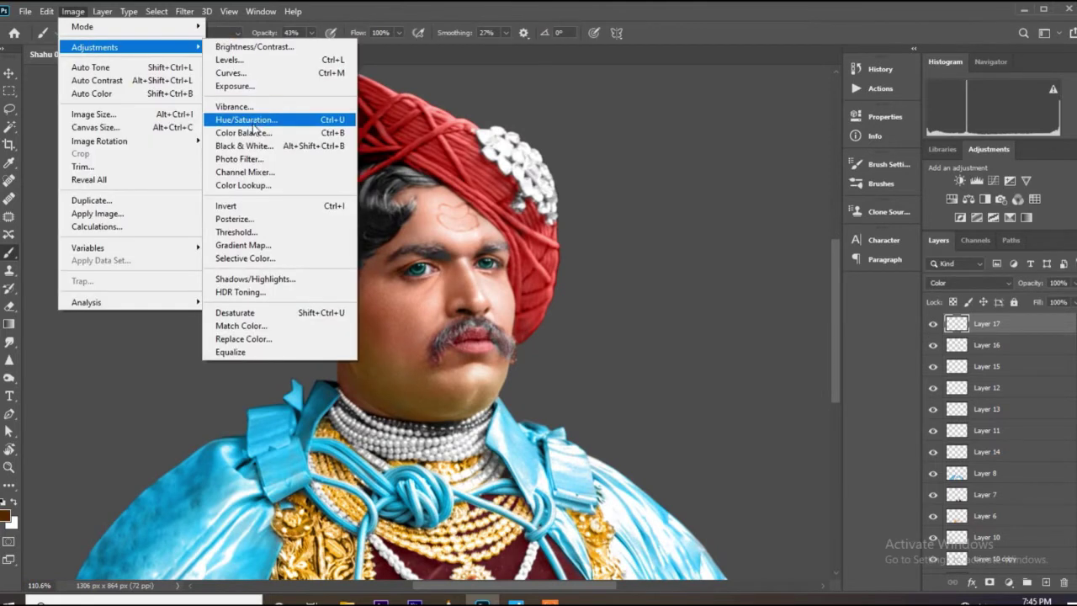
pyautogui.click(278, 129)
pyautogui.moveTo(723, 211)
pyautogui.mouseDown()
pyautogui.moveTo(704, 212)
pyautogui.moveTo(746, 196)
pyautogui.mouseUp()
pyautogui.click(858, 171)
pyautogui.scroll(2, 539, 362)
pyautogui.scroll(-3, 538, 362)
pyautogui.scroll(3, 539, 362)
pyautogui.scroll(-3, 443, 193)
pyautogui.scroll(-1, 443, 193)
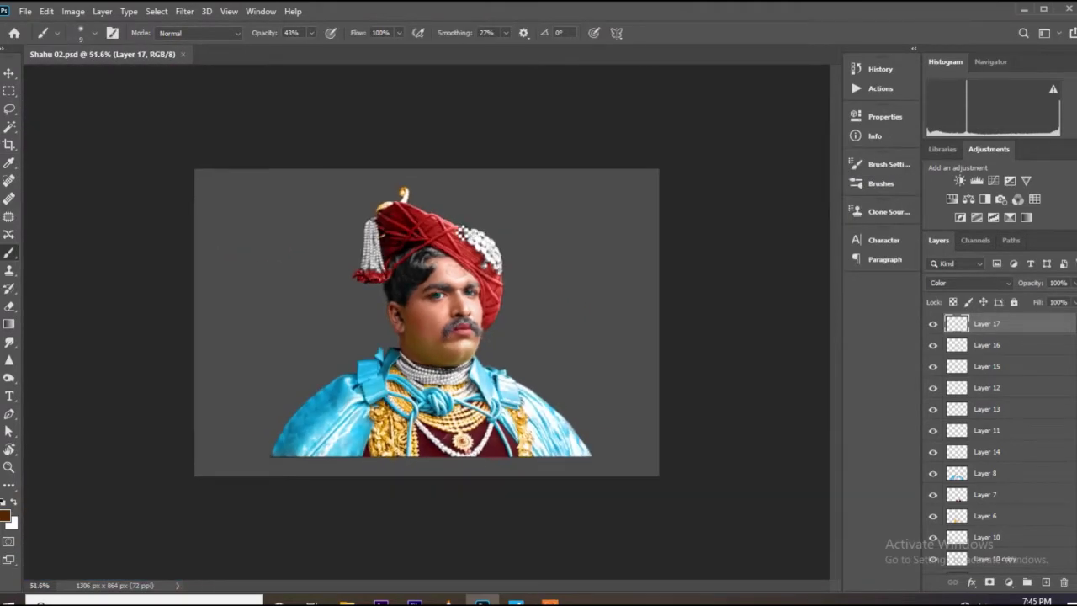
pyautogui.scroll(-1, 993, 438)
# Step: Group the colouring layers into Group 1, duplicate it as a backup, and merge it
pyautogui.keyDown('shift'); pyautogui.click(985, 497); pyautogui.keyUp('shift')
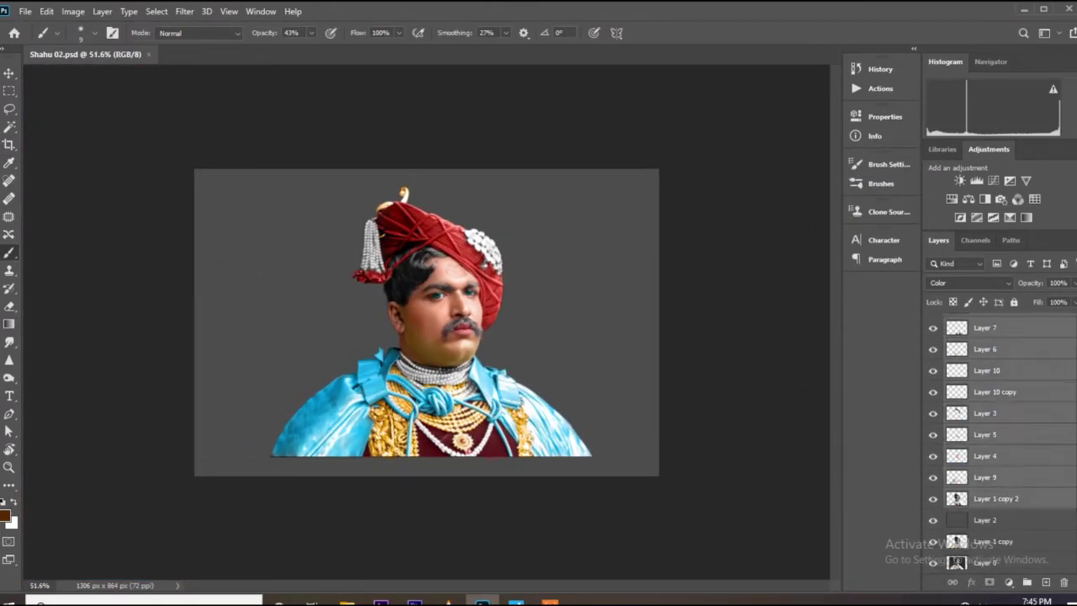
pyautogui.hotkey('ctrl', 'g')
pyautogui.moveTo(1009, 364); pyautogui.dragTo(984, 336)
pyautogui.rightClick(985, 321)
pyautogui.click(866, 483)
pyautogui.scroll(1, 532, 335)
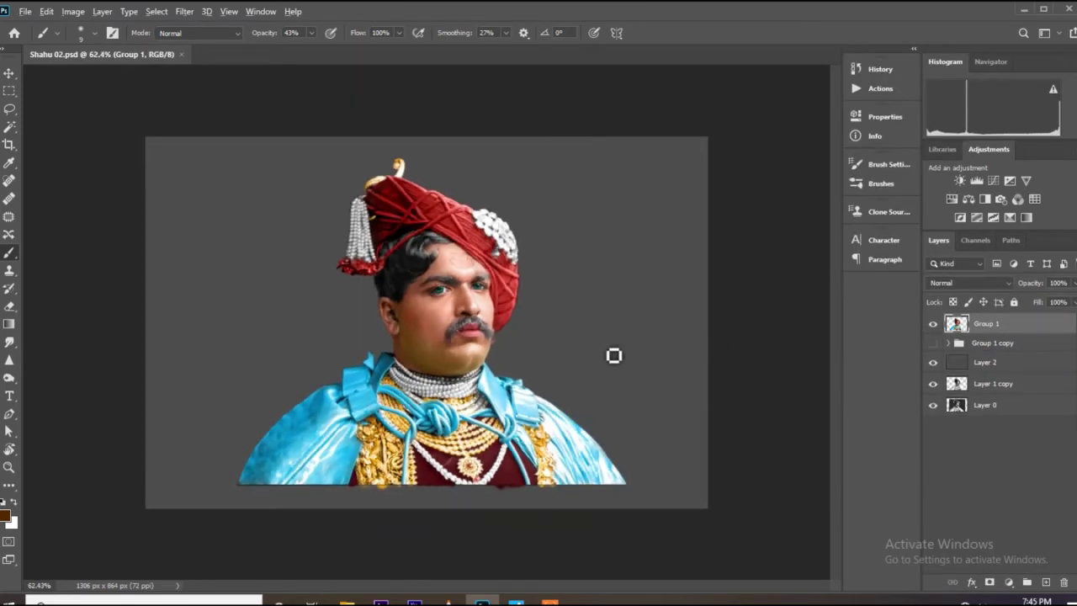
pyautogui.scroll(1, 614, 355)
# Step: Apply Brightness/Contrast and Curves adjustments to the merged colour layer
pyautogui.click(73, 11)
pyautogui.click(280, 56)
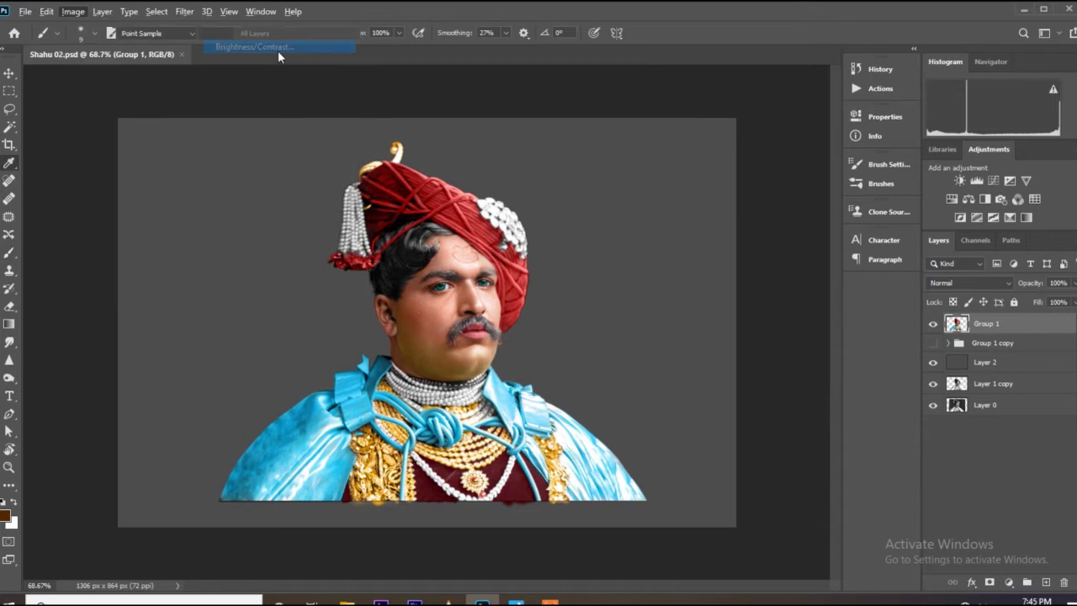
pyautogui.click(732, 134)
pyautogui.click(73, 11)
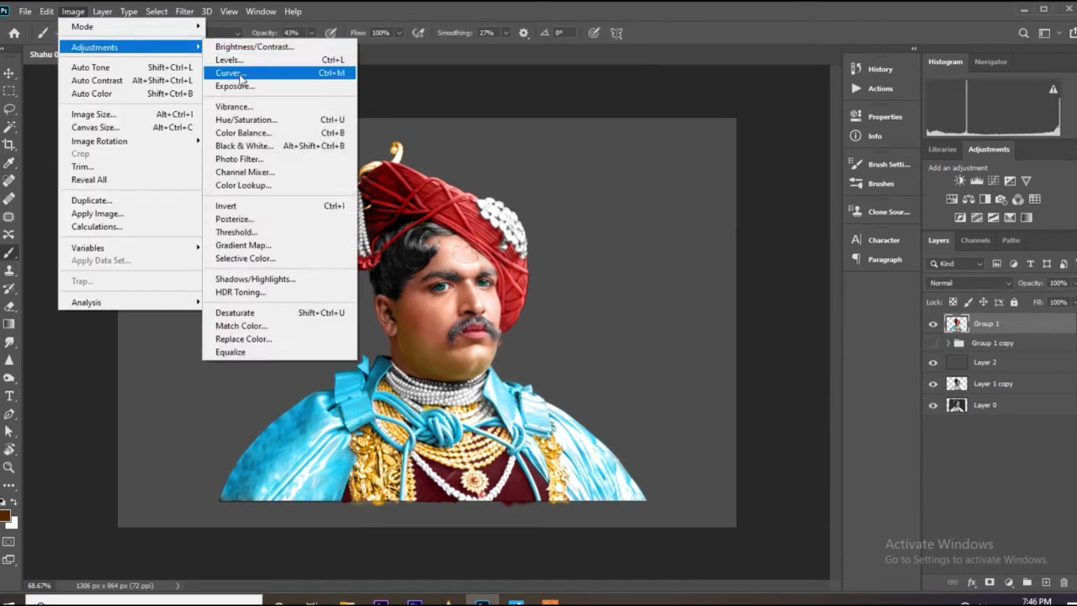
pyautogui.click(236, 75)
pyautogui.press('Return')
pyautogui.press('b')
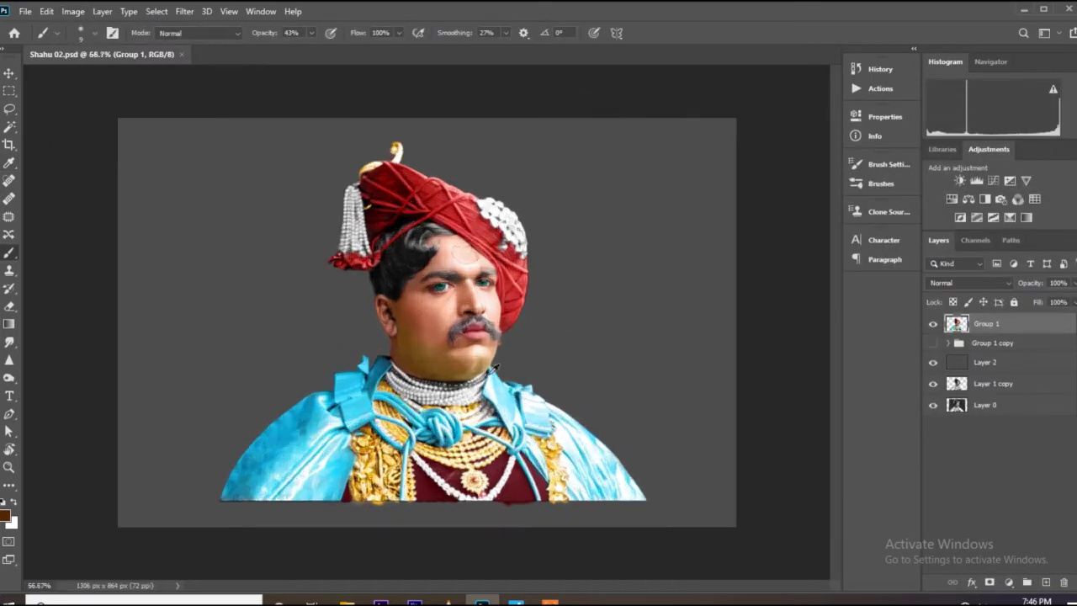
# Step: Make Layer 2 the active layer in the Layers panel
pyautogui.scroll(2, 522, 320)
pyautogui.scroll(2, 511, 332)
pyautogui.scroll(2, 512, 332)
pyautogui.scroll(-5, 515, 345)
pyautogui.scroll(1, 519, 356)
pyautogui.scroll(-2, 514, 336)
pyautogui.click(1000, 370)
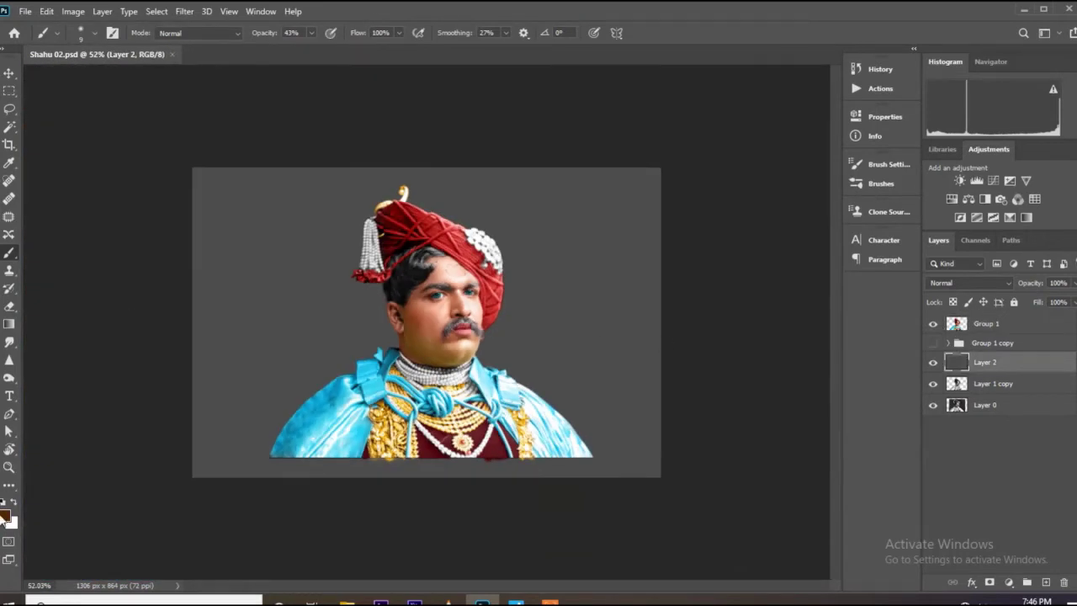
# Step: Add a Gradient Overlay effect to Layer 2, keeping the brown foreground colour
pyautogui.click(5, 517)
pyautogui.click(917, 332)
pyautogui.click(1038, 233)
pyautogui.click(972, 581)
pyautogui.click(1016, 536)
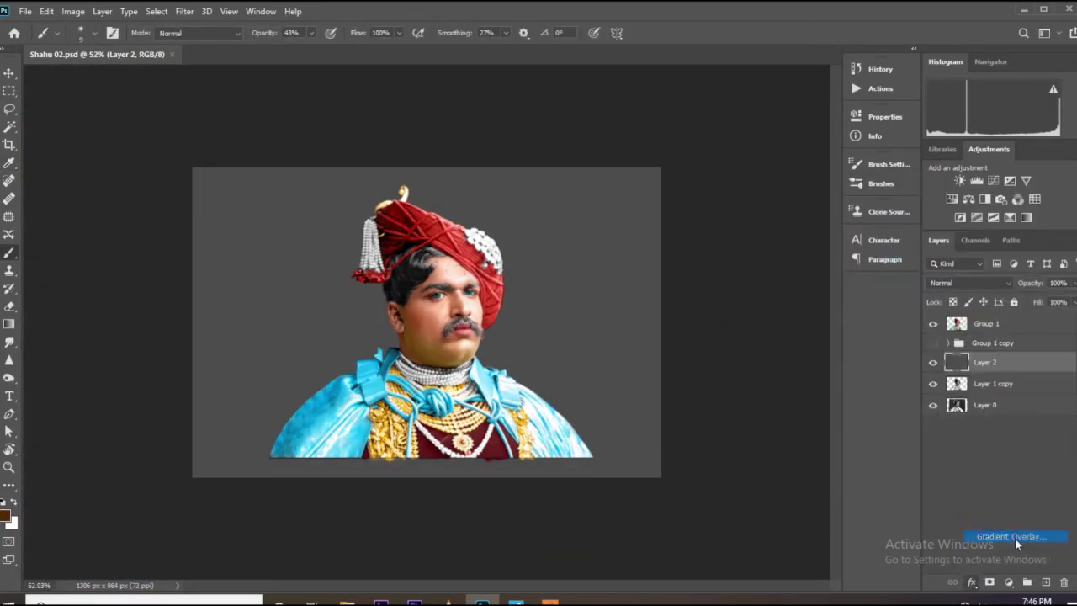
pyautogui.click(1017, 537)
# Step: Set the gradient stops to a medium blue and a dark navy
pyautogui.click(816, 183)
pyautogui.click(711, 381)
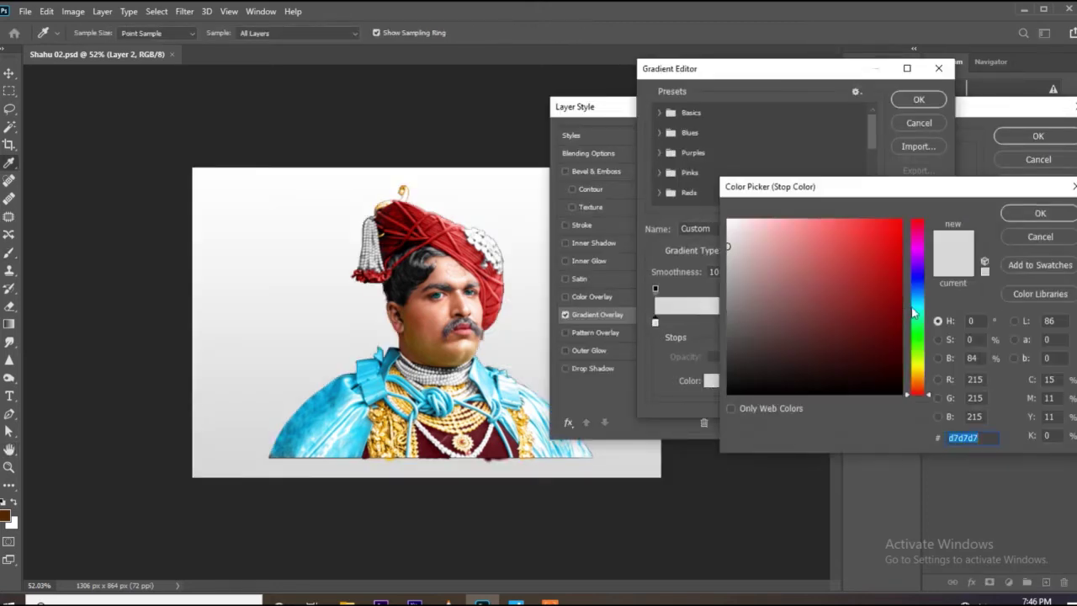
pyautogui.click(915, 313)
pyautogui.click(800, 345)
pyautogui.click(915, 297)
pyautogui.click(808, 312)
pyautogui.click(827, 292)
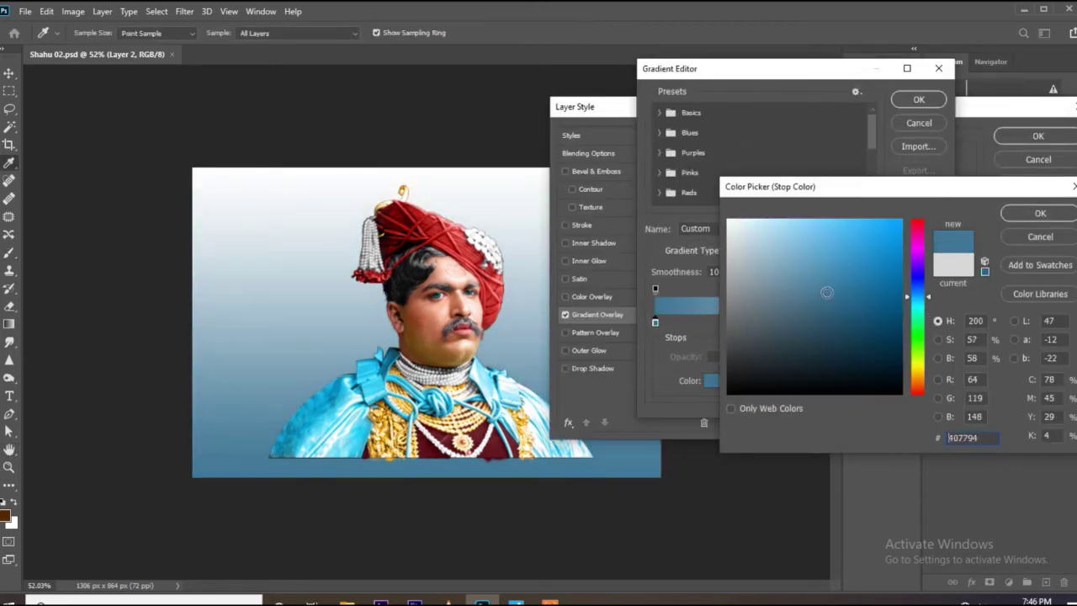
pyautogui.press('Return')
pyautogui.click(723, 382)
pyautogui.moveTo(867, 329); pyautogui.dragTo(832, 345)
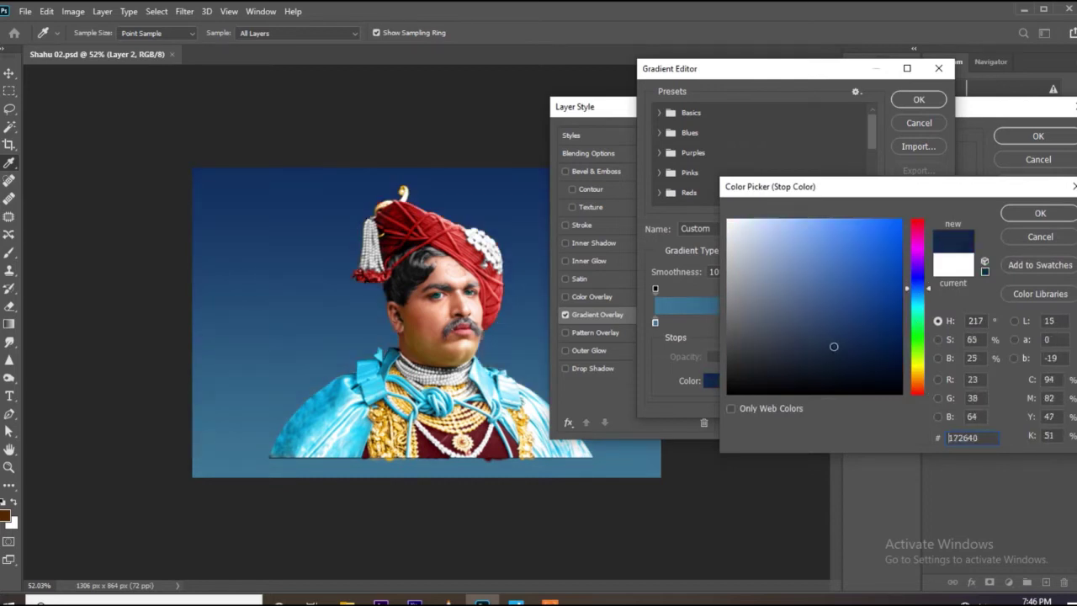
pyautogui.click(1000, 232)
pyautogui.click(919, 99)
# Step: Make the gradient Radial and change the centre stop to sky blue
pyautogui.click(828, 209)
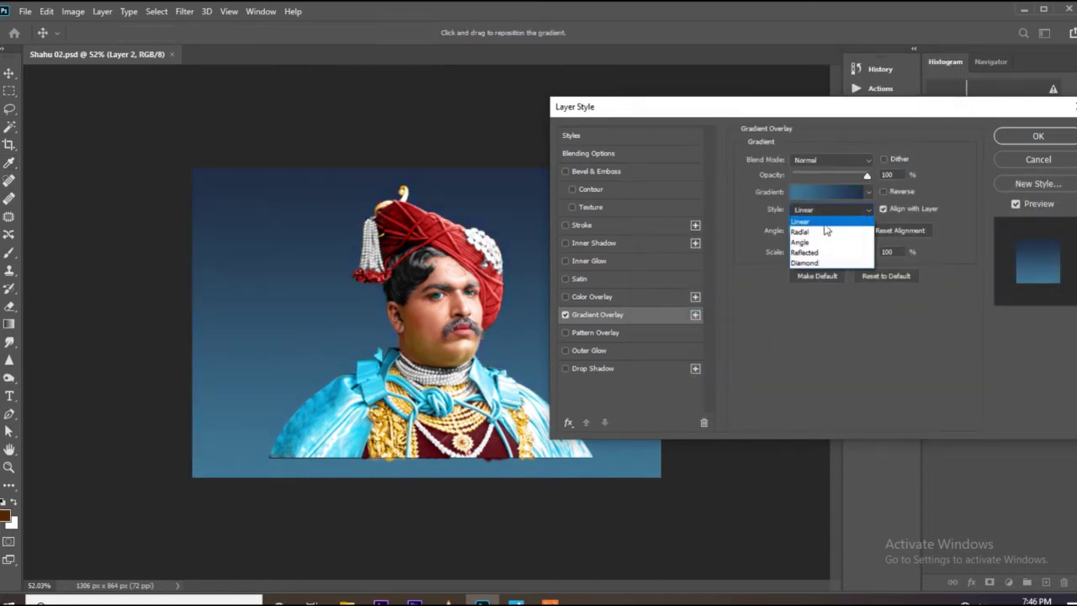
pyautogui.click(828, 221)
pyautogui.click(828, 192)
pyautogui.click(711, 380)
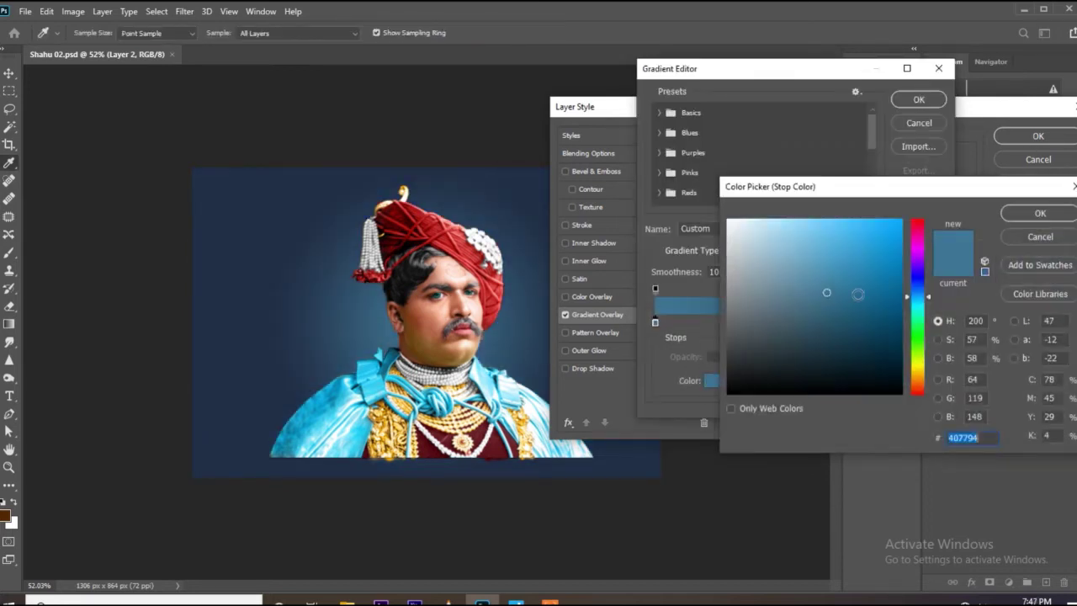
pyautogui.click(852, 240)
pyautogui.moveTo(916, 304); pyautogui.dragTo(920, 313)
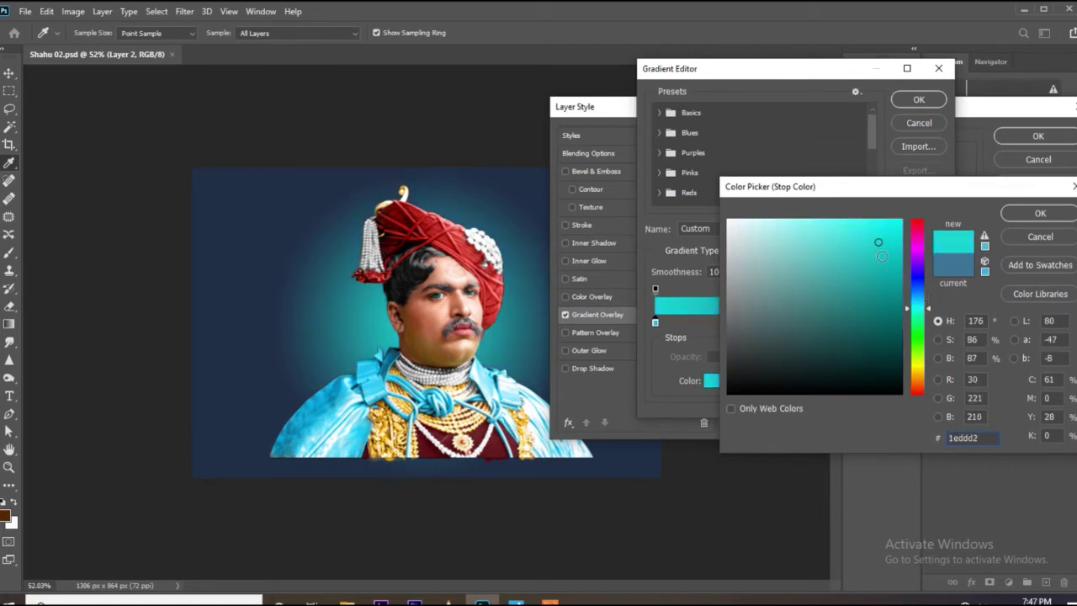
pyautogui.click(918, 301)
pyautogui.click(1021, 216)
# Step: Add a blue mid-tone stop to the gradient and nudge it slightly left
pyautogui.click(933, 323)
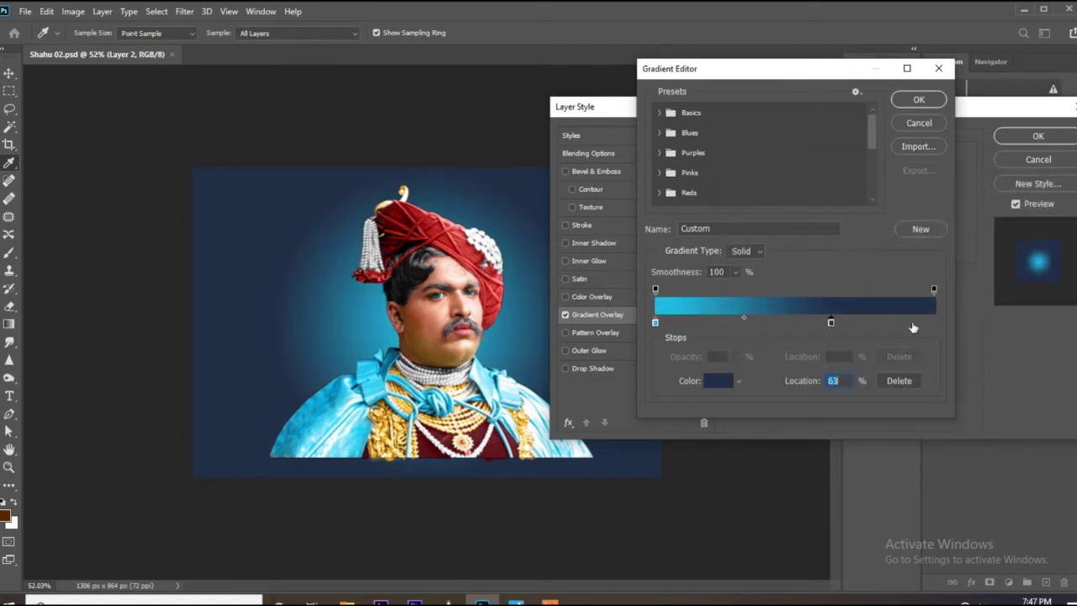
pyautogui.click(718, 381)
pyautogui.click(884, 284)
pyautogui.press('Return')
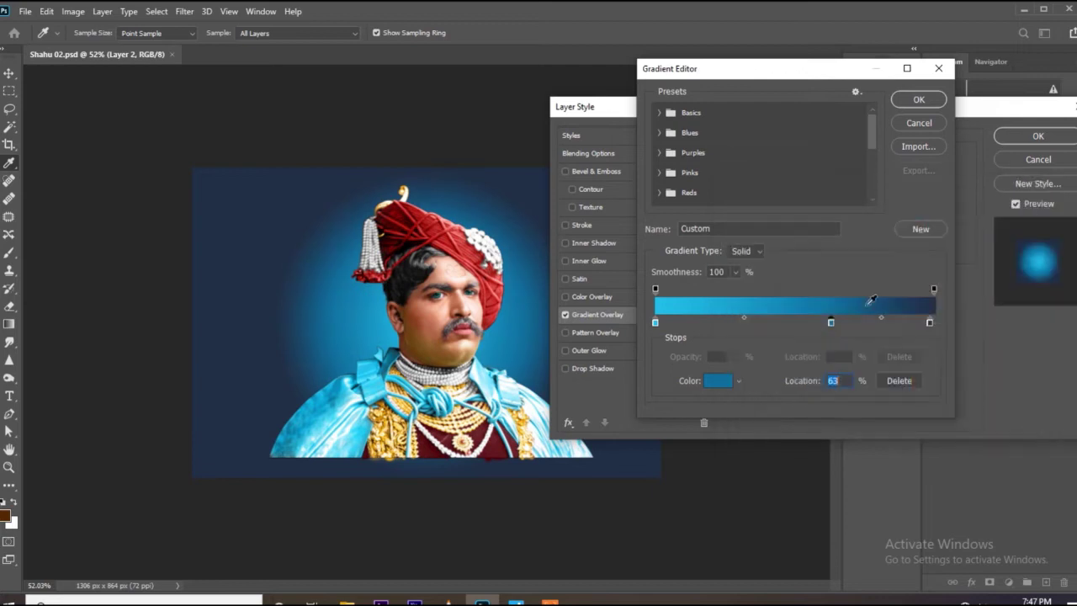
pyautogui.moveTo(831, 323); pyautogui.dragTo(829, 323)
pyautogui.click(918, 99)
# Step: Scale the radial glow to about 132%, move the navy stop inward, and apply
pyautogui.moveTo(844, 255); pyautogui.dragTo(857, 256)
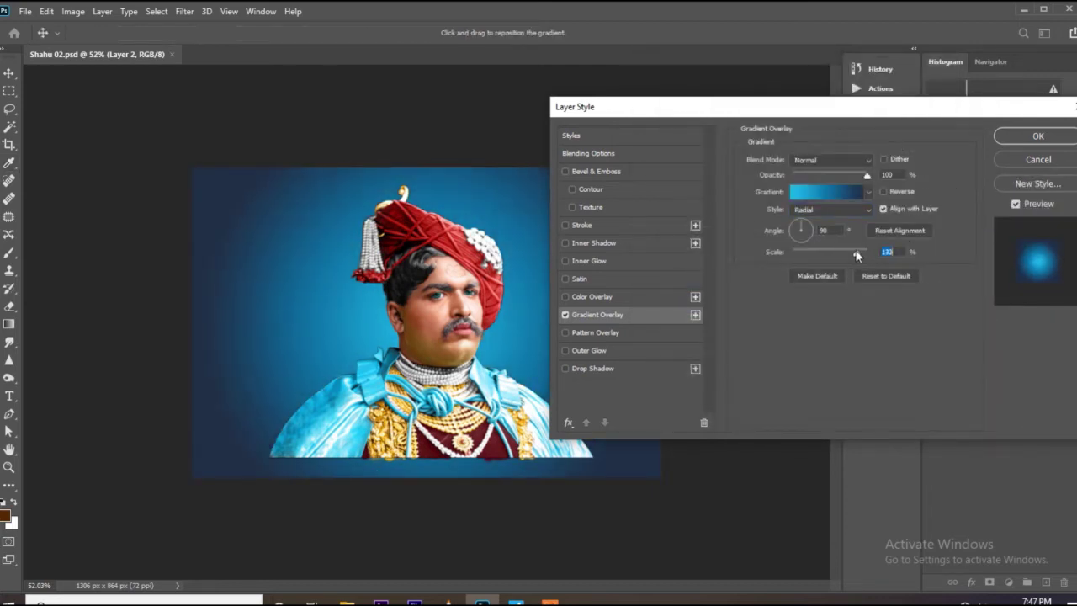
pyautogui.click(848, 190)
pyautogui.moveTo(933, 323); pyautogui.dragTo(931, 325)
pyautogui.doubleClick(923, 322)
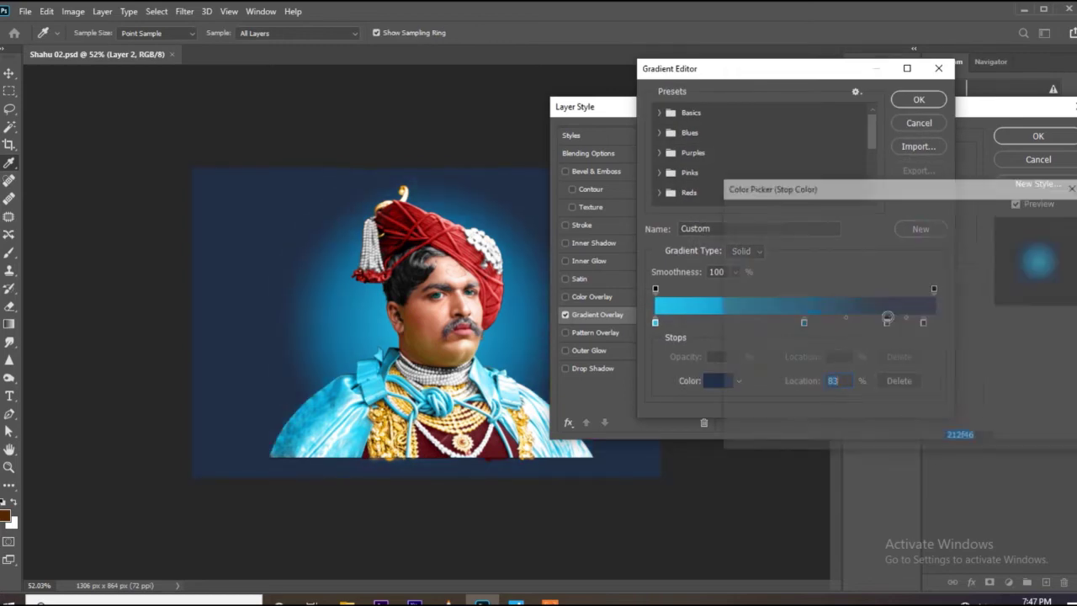
pyautogui.press('Return')
pyautogui.click(918, 99)
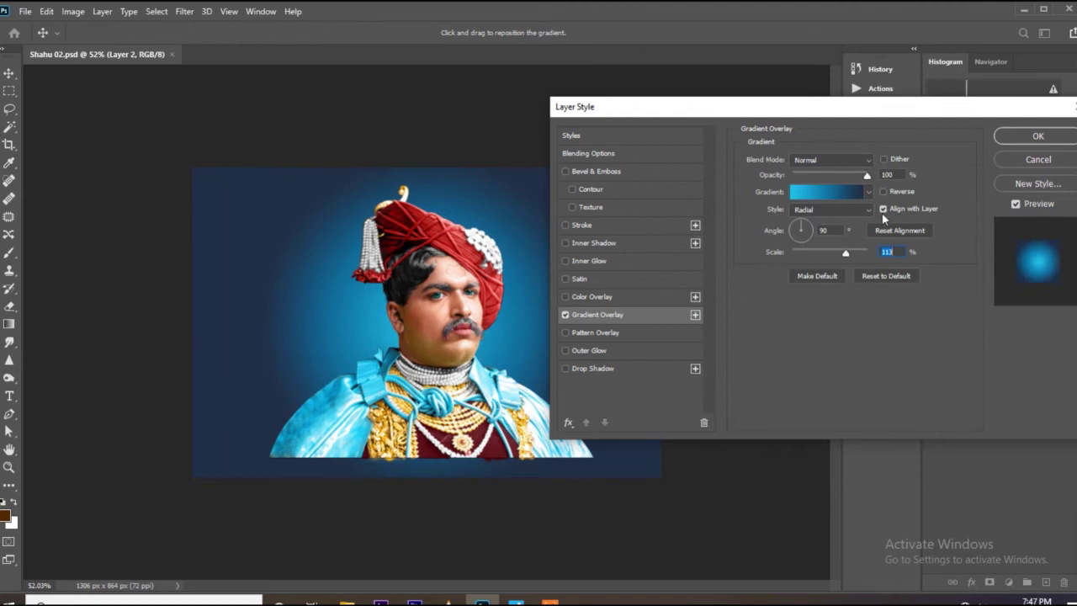
pyautogui.click(1025, 158)
# Step: Reopen the Gradient Overlay settings on Layer 2 and apply them again
pyautogui.scroll(3, 400, 340)
pyautogui.click(972, 582)
pyautogui.click(998, 536)
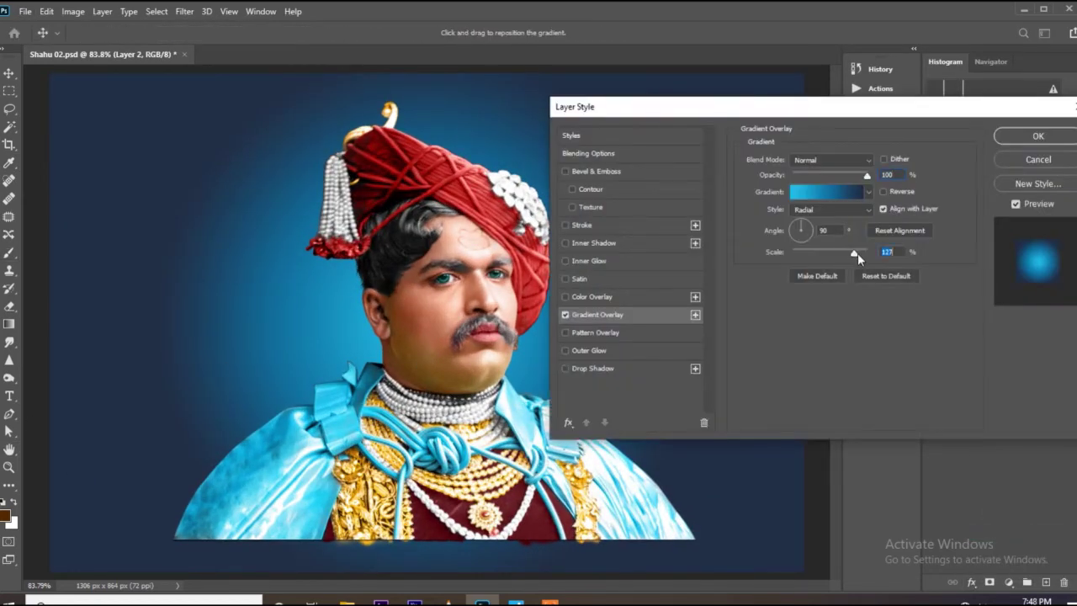
pyautogui.click(1038, 136)
pyautogui.scroll(-2, 589, 336)
pyautogui.scroll(-2, 572, 353)
# Step: Commit a free transform on Layer 2 and return to the Brush tool
pyautogui.hotkey('ctrl', 't')
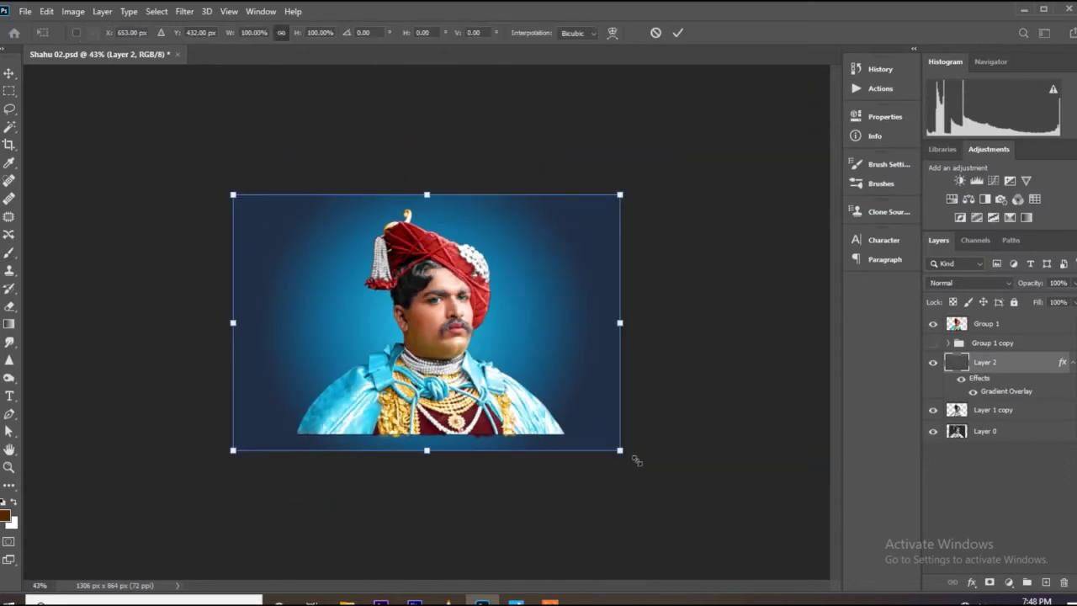
pyautogui.press('Return')
pyautogui.press('b')
pyautogui.scroll(2, 589, 331)
pyautogui.scroll(1, 488, 307)
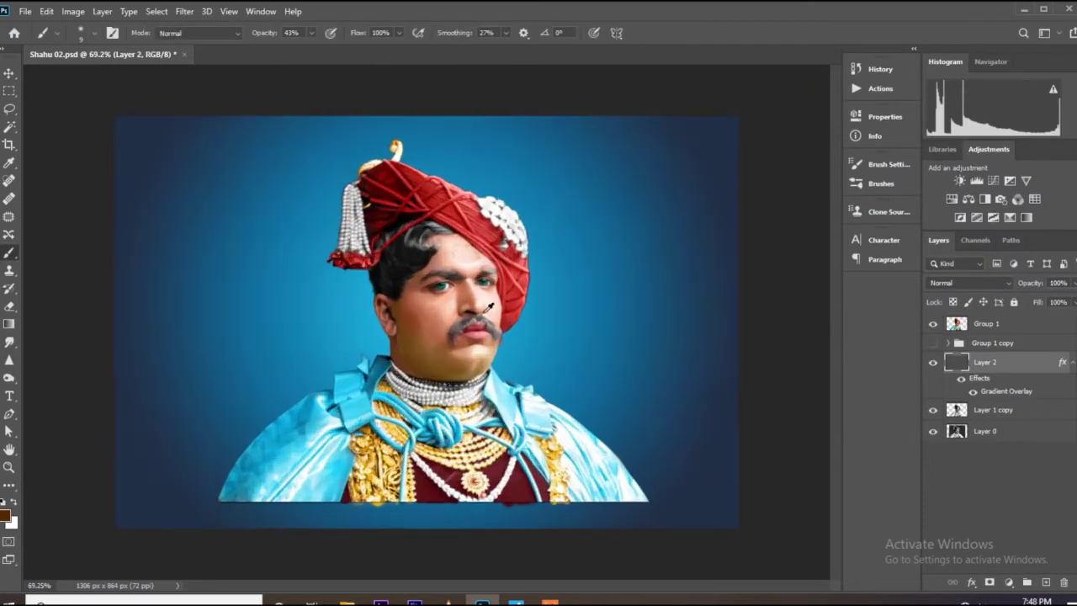
pyautogui.scroll(-2, 516, 361)
pyautogui.scroll(1, 517, 361)
# Step: Reopen Layer 2's Gradient Overlay gradient editor and confirm the cyan start stop
pyautogui.click(9, 144)
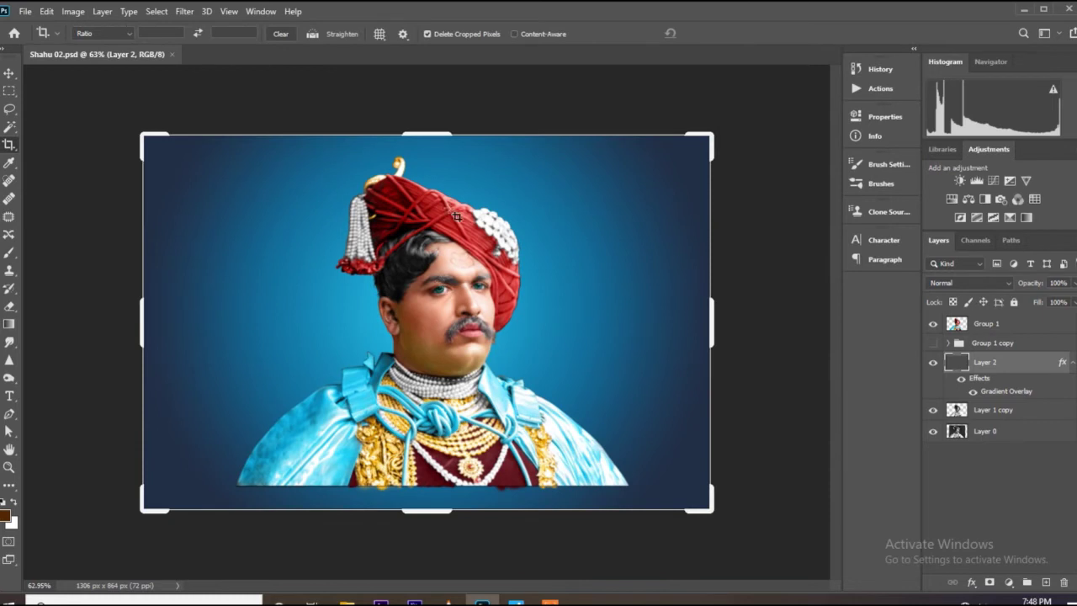
pyautogui.click(972, 582)
pyautogui.click(1001, 543)
pyautogui.click(808, 192)
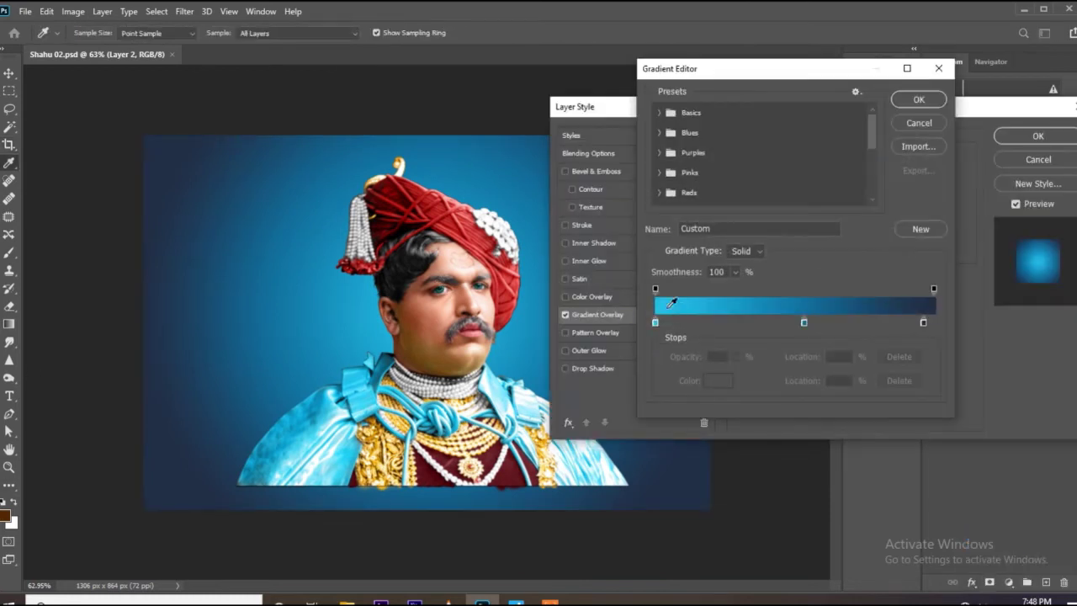
pyautogui.click(658, 323)
pyautogui.click(720, 380)
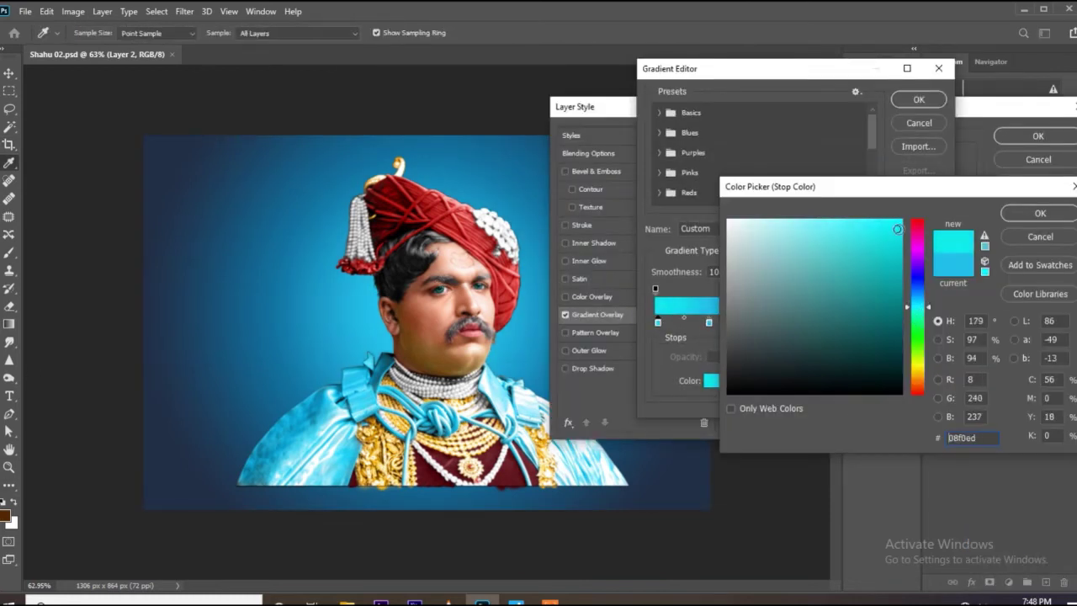
pyautogui.click(1039, 213)
# Step: Move the middle gradient stop and set its colour to #0e54a3
pyautogui.moveTo(711, 323); pyautogui.dragTo(754, 322)
pyautogui.doubleClick(821, 323)
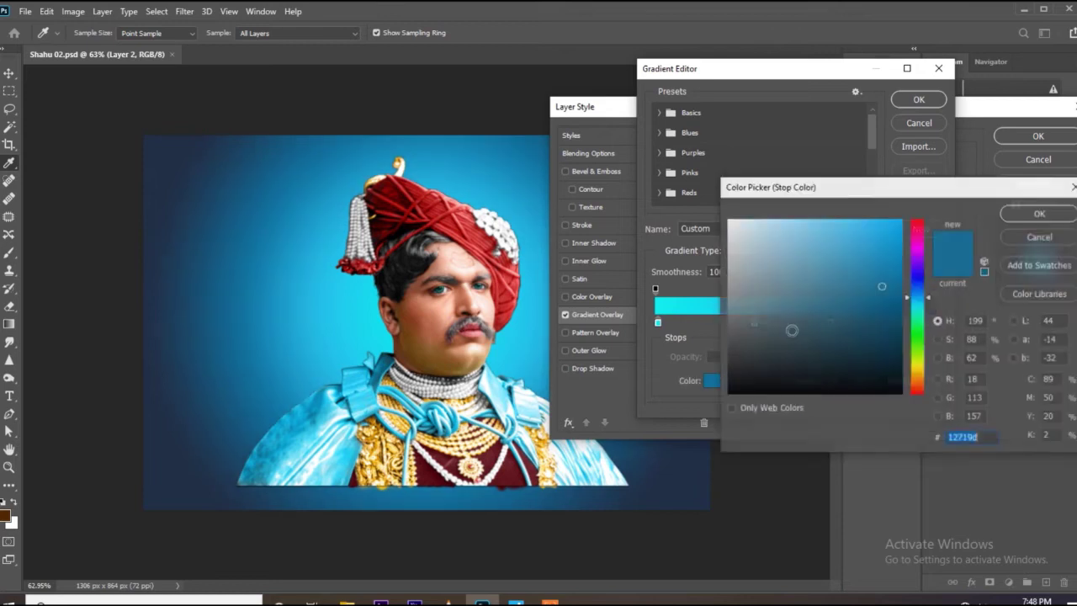
pyautogui.write('0e54a3')
pyautogui.press('Return')
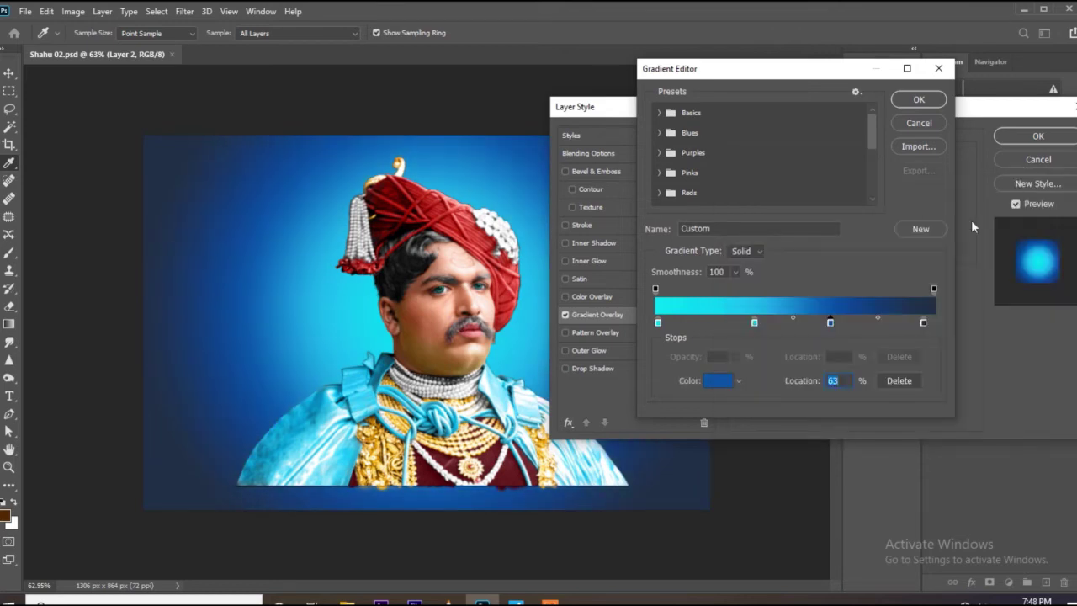
# Step: Set the end stop at location 100 to dark navy #212f46 and apply the overlay
pyautogui.click(928, 107)
pyautogui.click(841, 173)
pyautogui.moveTo(923, 322); pyautogui.dragTo(933, 323)
pyautogui.doubleClick(933, 322)
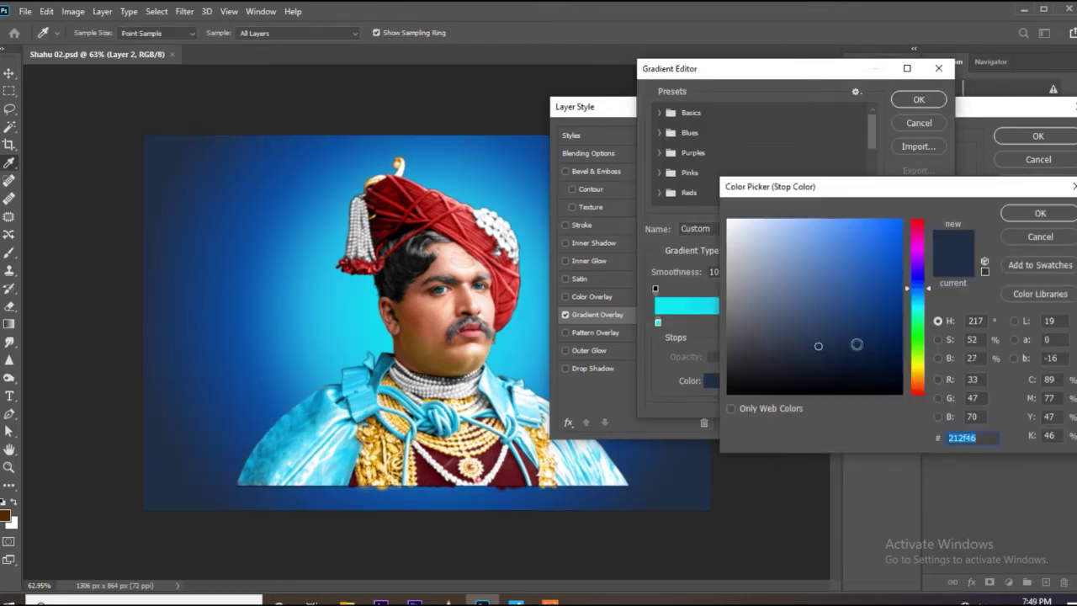
pyautogui.press('Return')
pyautogui.click(919, 100)
pyautogui.click(1038, 136)
# Step: Back out of the crop and Levels, then rasterize the gradient layer style into Layer 18
pyautogui.press('c')
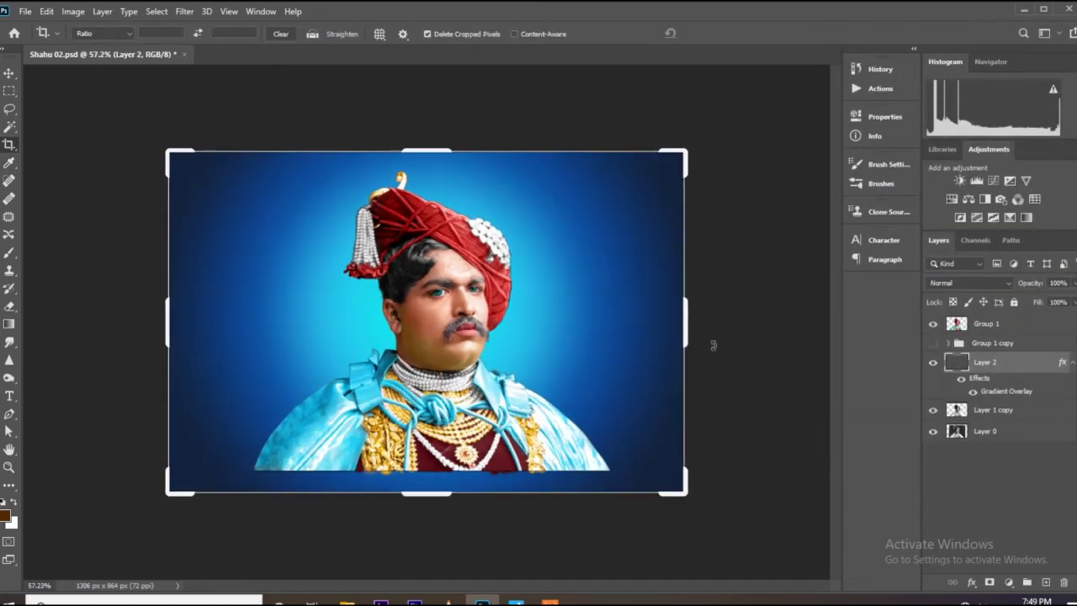
pyautogui.press('Escape')
pyautogui.click(72, 11)
pyautogui.moveTo(94, 47)
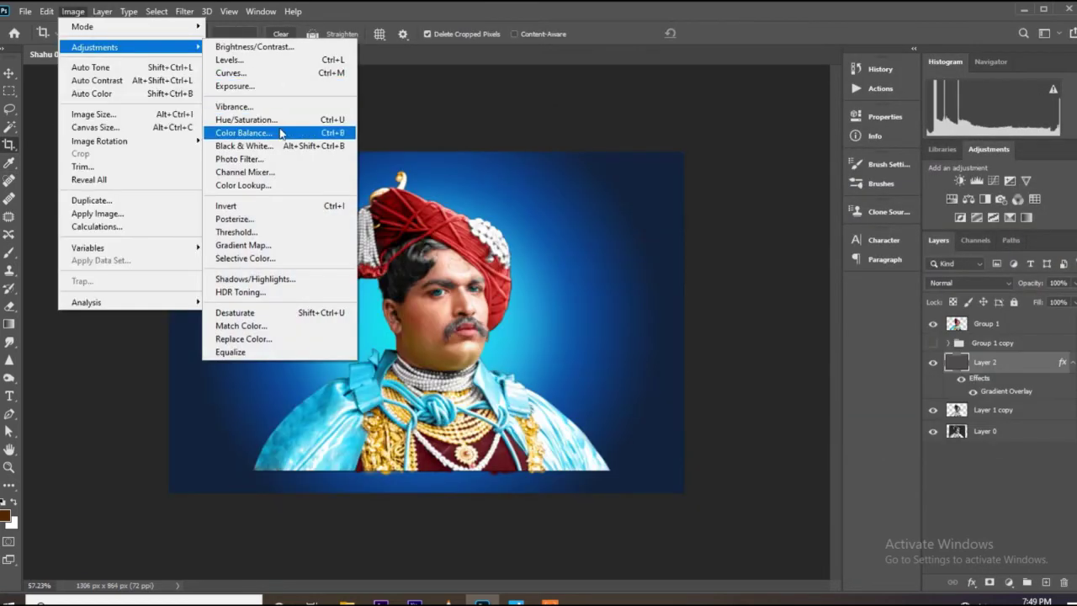
pyautogui.click(271, 60)
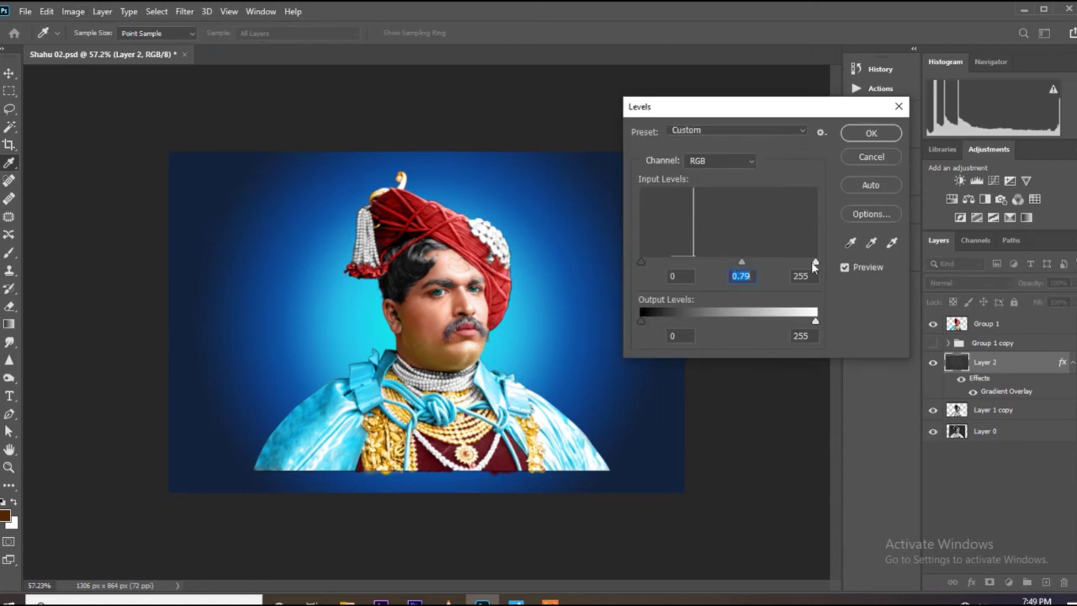
pyautogui.click(871, 133)
pyautogui.rightClick(984, 362)
pyautogui.click(901, 409)
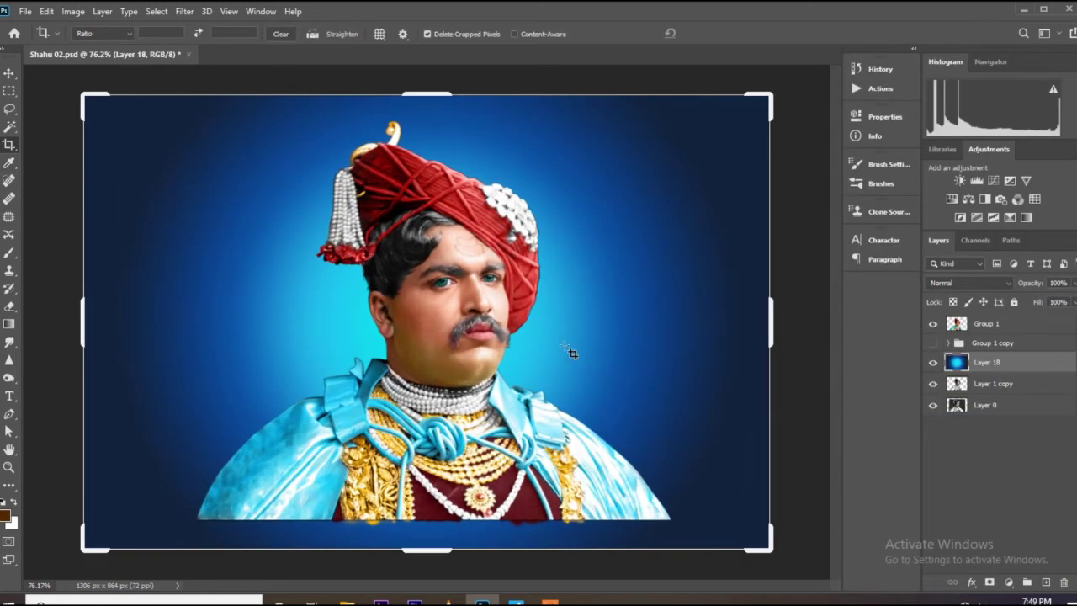
# Step: Mute the background's colour with Vibrance at -82
pyautogui.click(84, 17)
pyautogui.click(278, 115)
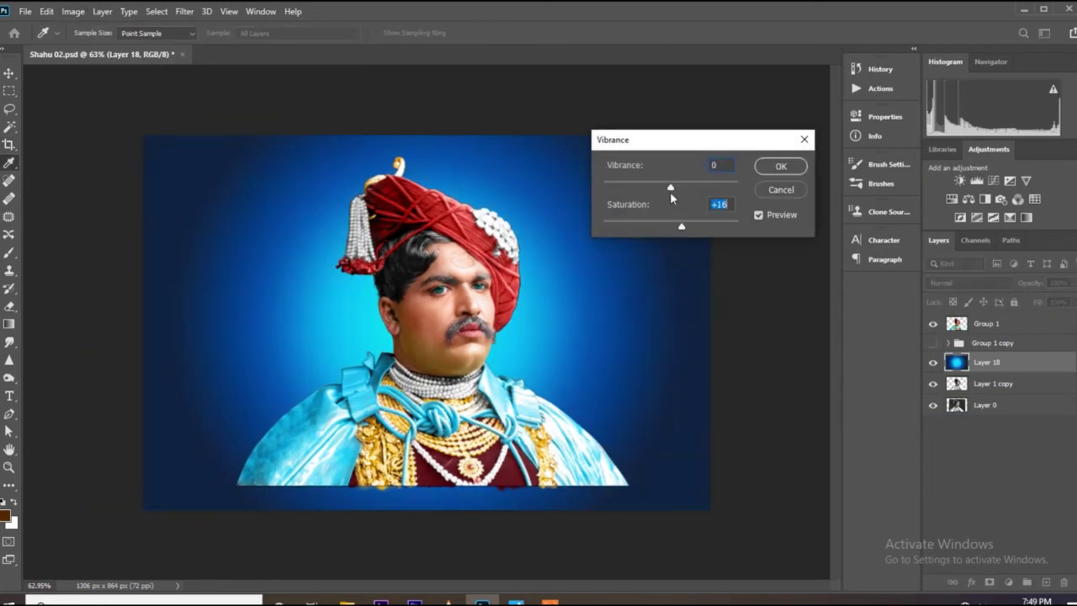
pyautogui.moveTo(671, 182); pyautogui.dragTo(631, 182)
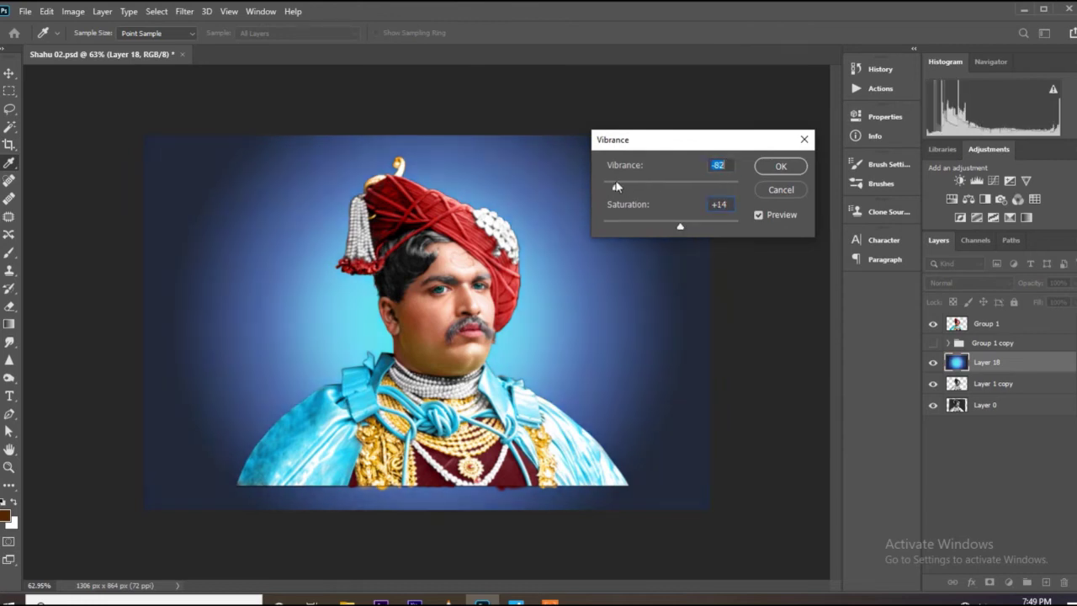
pyautogui.press('Return')
# Step: Crop away the ragged bottom strip, leaving a 1306 × 816 px canvas
pyautogui.press('c')
pyautogui.moveTo(435, 458); pyautogui.dragTo(435, 441)
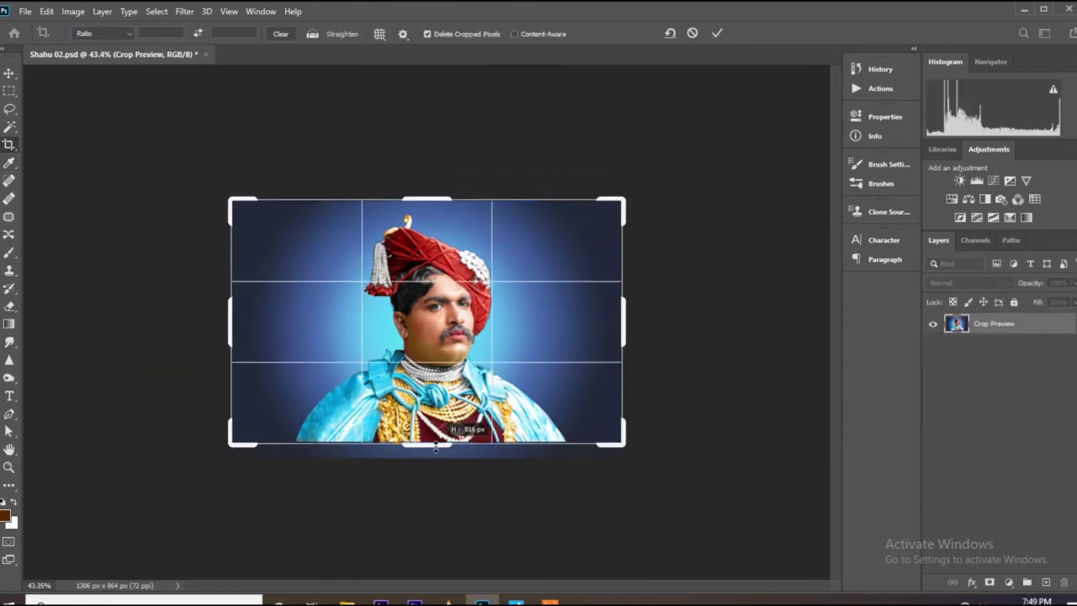
pyautogui.press('Return')
# Step: Fit the image on screen and shift the background layer's hue with Hue/Saturation
pyautogui.press('v')
pyautogui.hotkey('ctrl', '0')
pyautogui.click(74, 11)
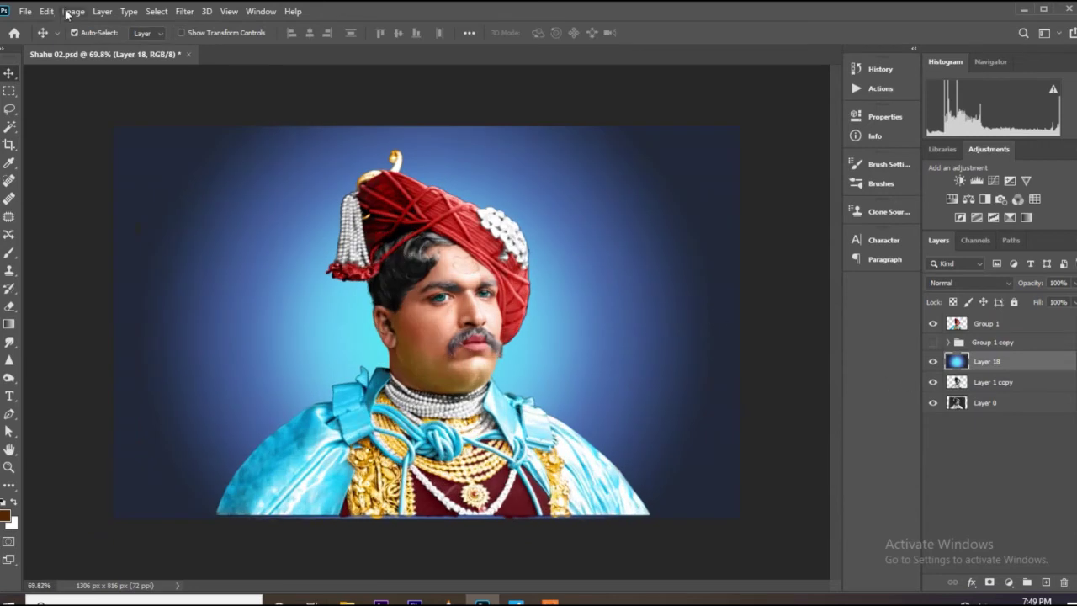
pyautogui.click(278, 116)
pyautogui.moveTo(841, 208)
pyautogui.mouseDown()
pyautogui.moveTo(910, 208)
pyautogui.moveTo(833, 207)
pyautogui.mouseUp()
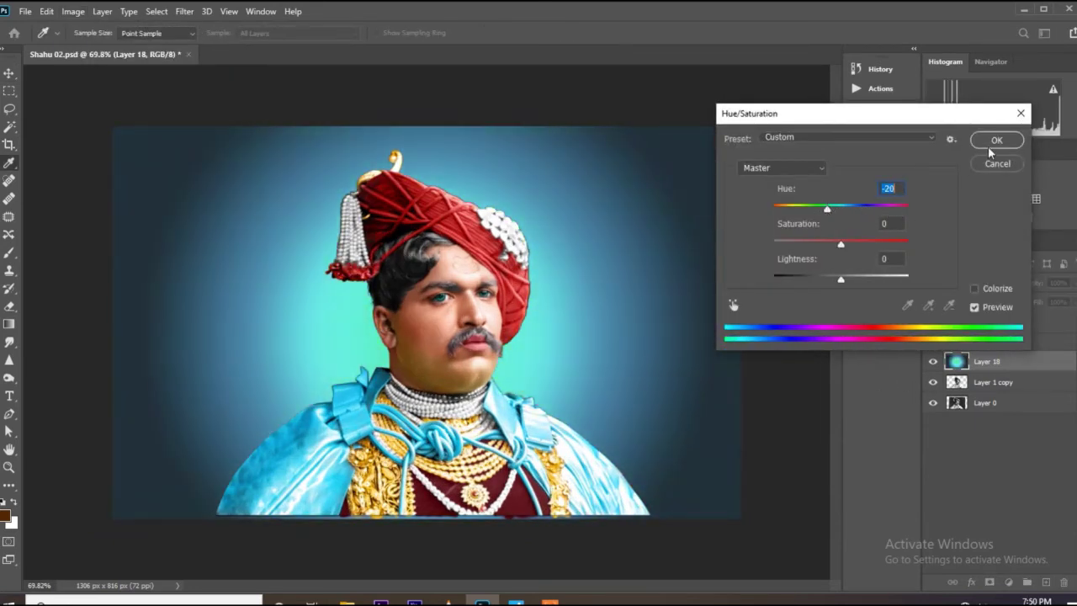
pyautogui.click(996, 140)
# Step: Push the background's midtones toward blue with two Color Balance passes
pyautogui.scroll(-2, 488, 243)
pyautogui.scroll(2, 488, 244)
pyautogui.click(73, 11)
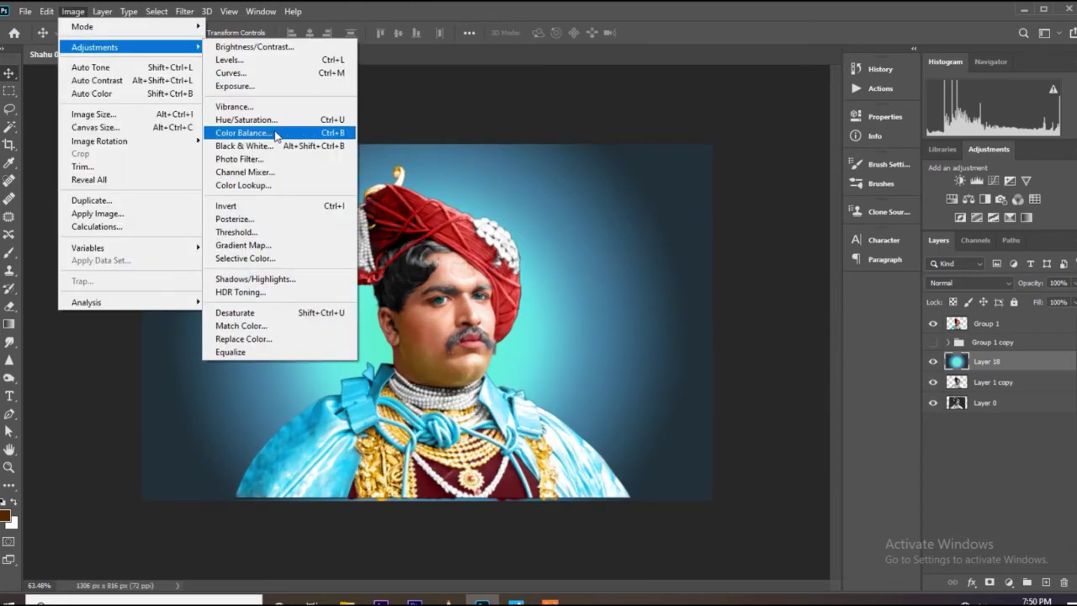
pyautogui.click(272, 137)
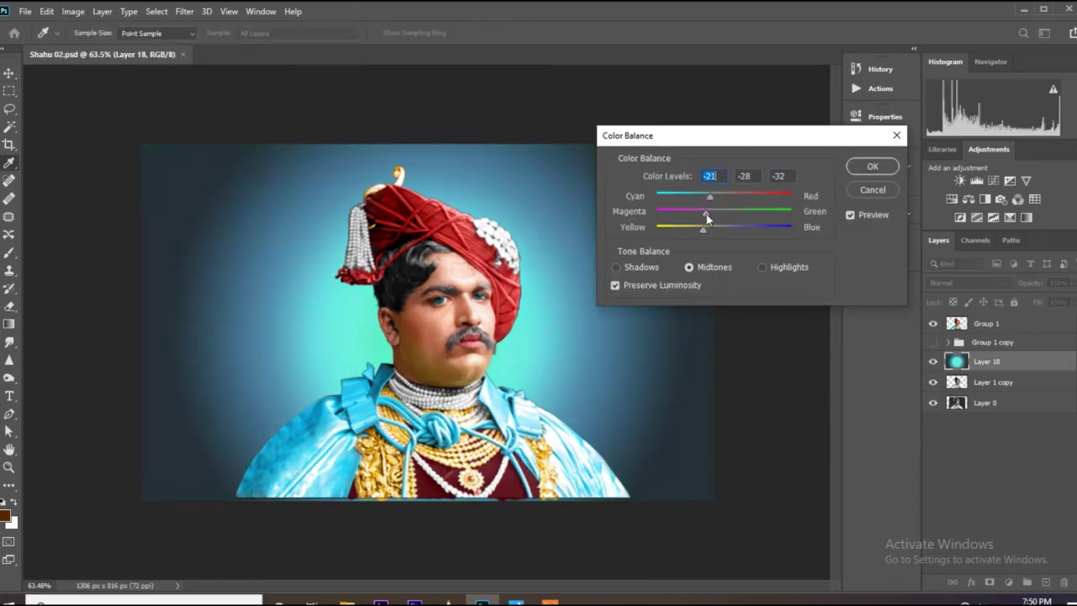
pyautogui.press('Return')
pyautogui.scroll(1, 645, 252)
pyautogui.click(74, 11)
pyautogui.click(238, 133)
pyautogui.moveTo(725, 228); pyautogui.dragTo(758, 229)
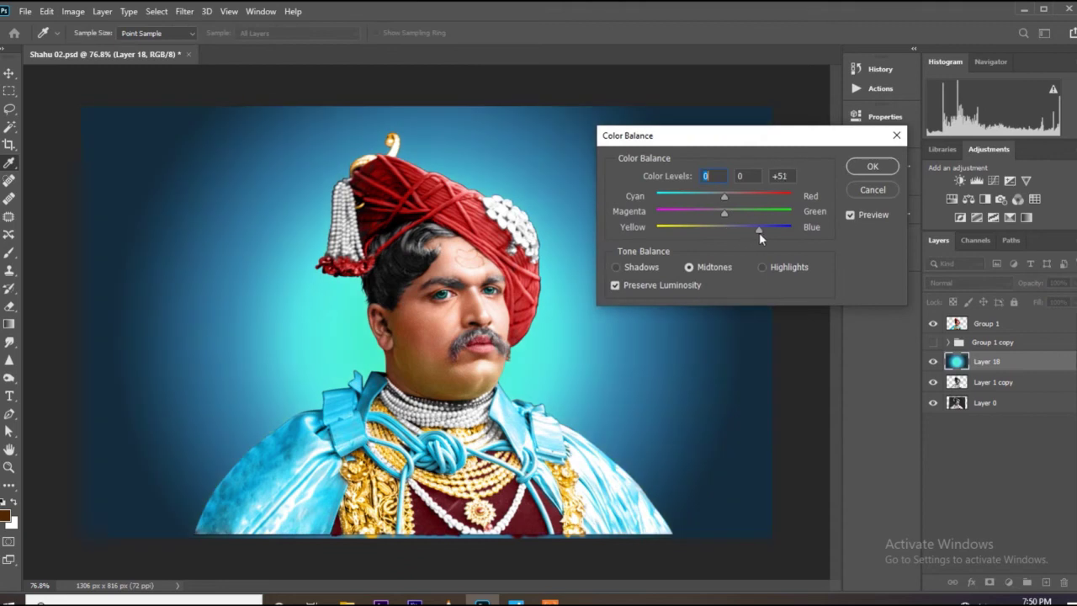
pyautogui.press('Return')
# Step: Save the document
pyautogui.scroll(-1, 545, 381)
pyautogui.scroll(1, 545, 381)
pyautogui.hotkey('ctrl', 's')
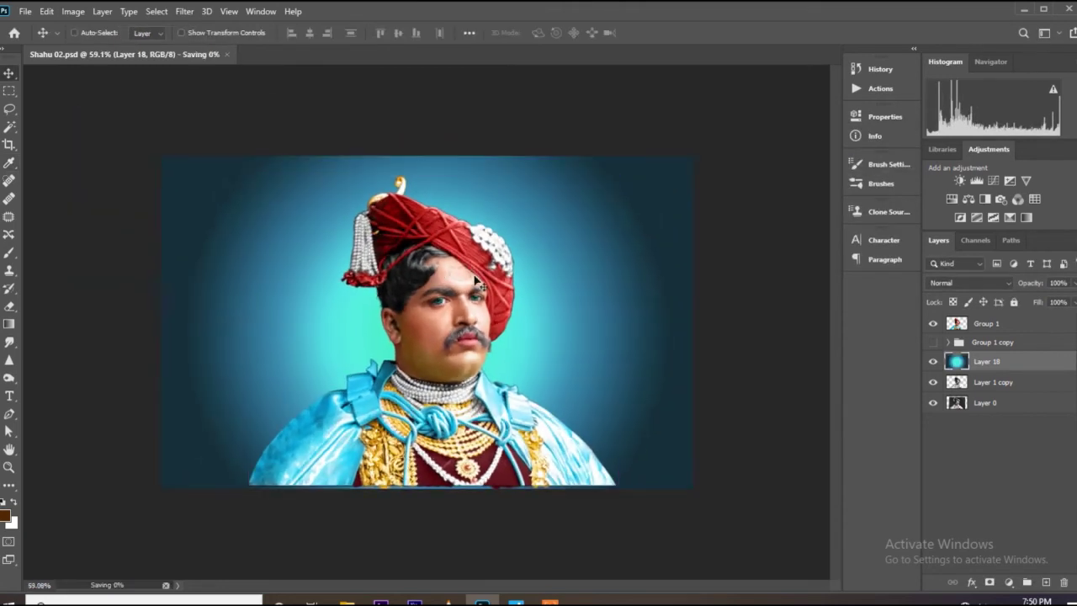
# Step: Shift the background hue back to blue with Hue/Saturation
pyautogui.scroll(1, 545, 382)
pyautogui.click(74, 11)
pyautogui.moveTo(94, 47)
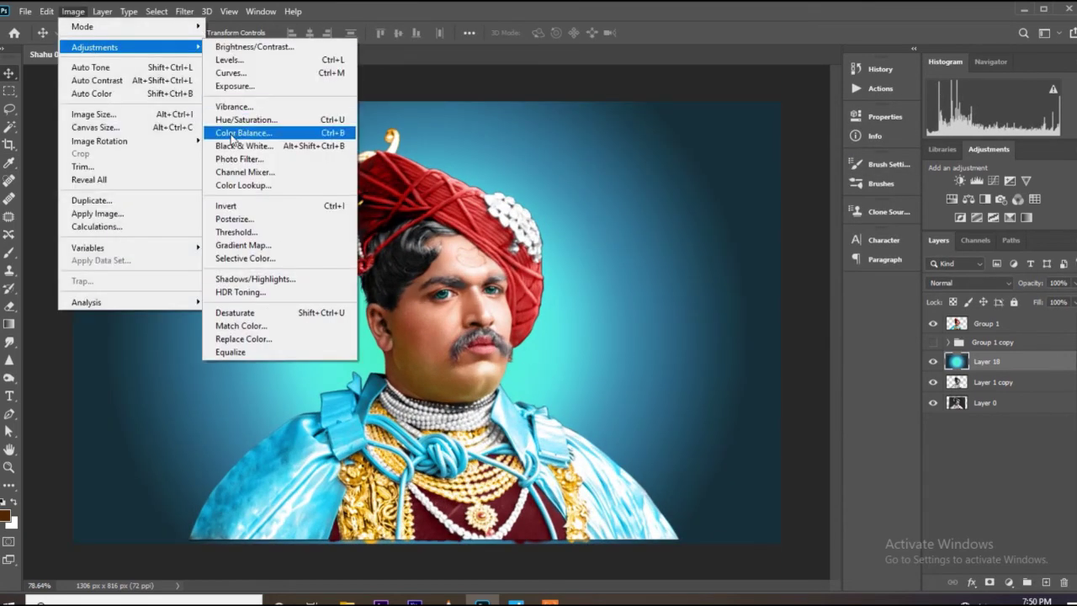
pyautogui.click(244, 119)
pyautogui.moveTo(836, 210); pyautogui.dragTo(853, 209)
pyautogui.press('Return')
pyautogui.scroll(-1, 519, 185)
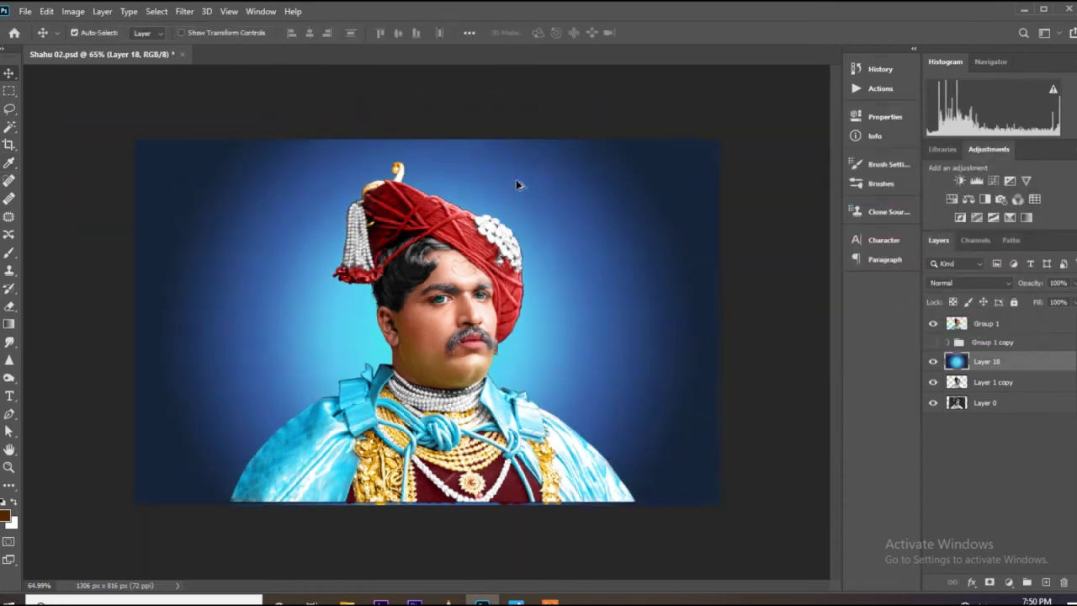
pyautogui.scroll(-1, 519, 185)
# Step: Add a new layer filled with a dark colour at about 67% Fill
pyautogui.click(6, 515)
pyautogui.click(1039, 209)
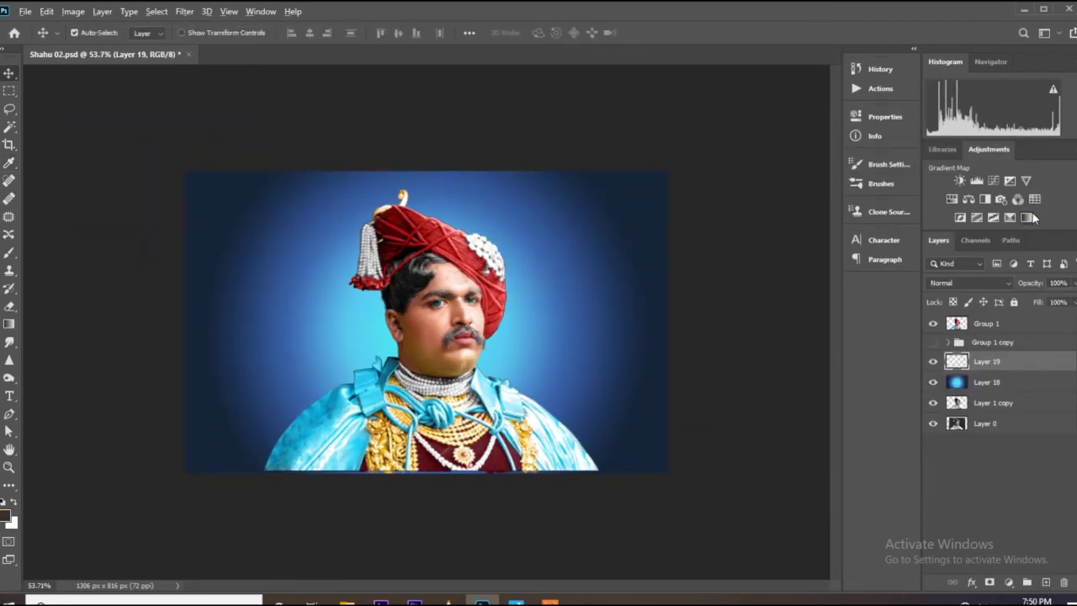
pyautogui.hotkey('alt', 'BackSpace')
pyautogui.click(1072, 302)
pyautogui.moveTo(1069, 317)
pyautogui.mouseDown()
pyautogui.moveTo(1050, 317)
pyautogui.moveTo(1049, 328)
pyautogui.moveTo(1058, 320)
pyautogui.mouseUp()
pyautogui.scroll(2, 561, 366)
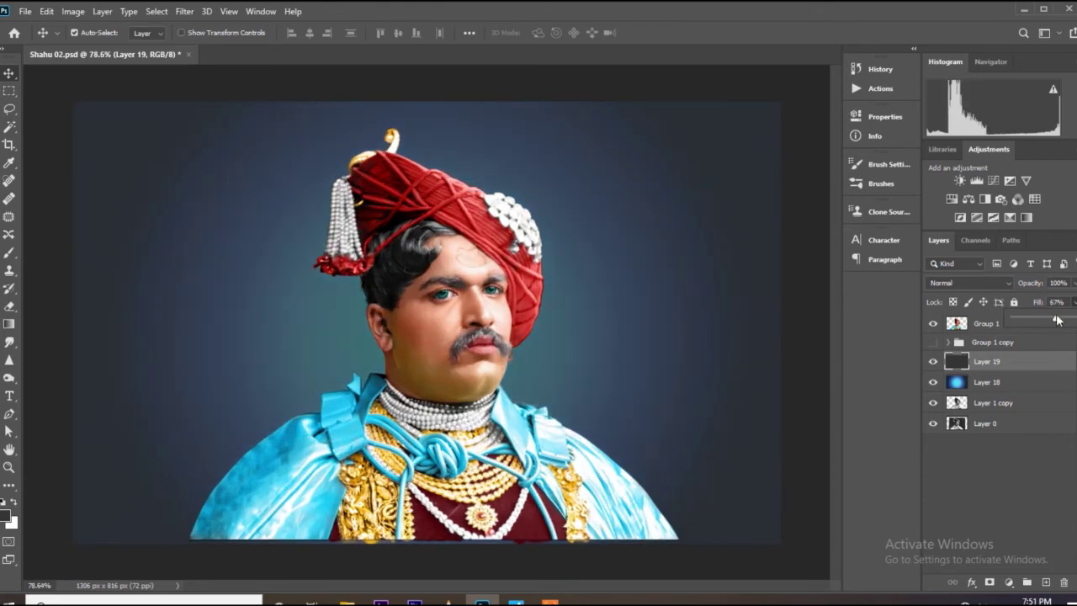
# Step: Refill the layer with a very dark purple shade
pyautogui.click(7, 515)
pyautogui.click(848, 367)
pyautogui.moveTo(915, 310)
pyautogui.mouseDown()
pyautogui.moveTo(919, 271)
pyautogui.moveTo(916, 294)
pyautogui.mouseUp()
pyautogui.click(1040, 212)
pyautogui.hotkey('alt', 'BackSpace')
# Step: Refill the layer with dark blue instead
pyautogui.click(7, 515)
pyautogui.click(1021, 217)
pyautogui.press('v')
pyautogui.hotkey('alt', 'BackSpace')
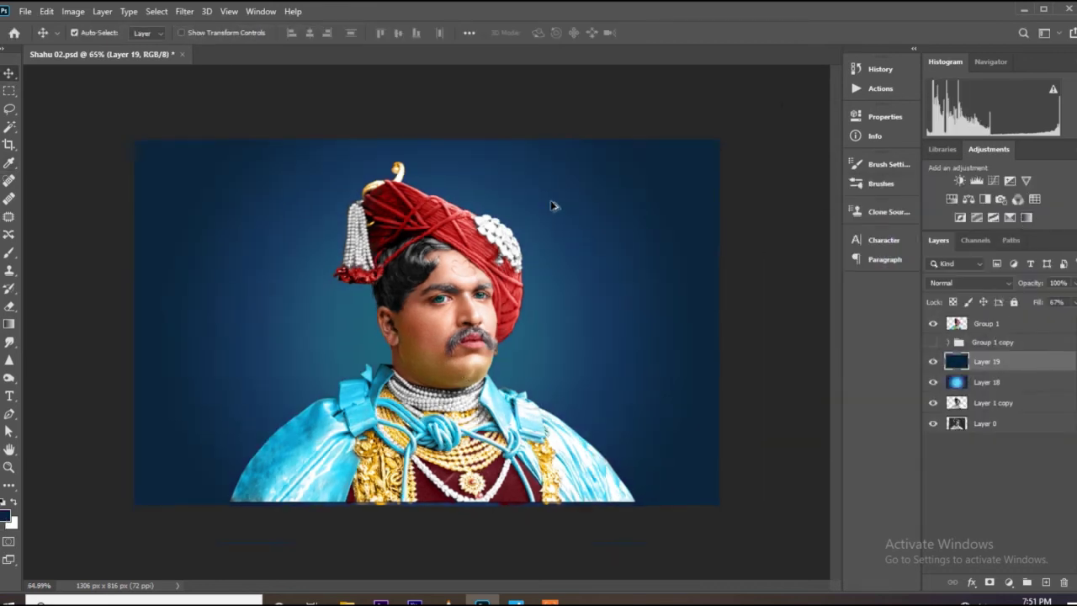
pyautogui.scroll(-1, 555, 334)
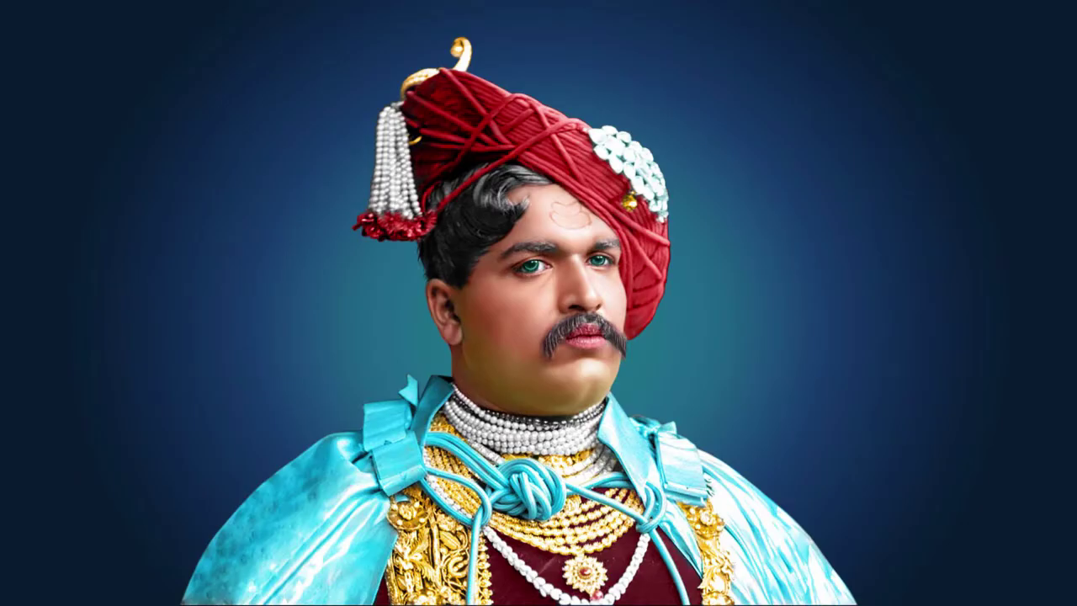